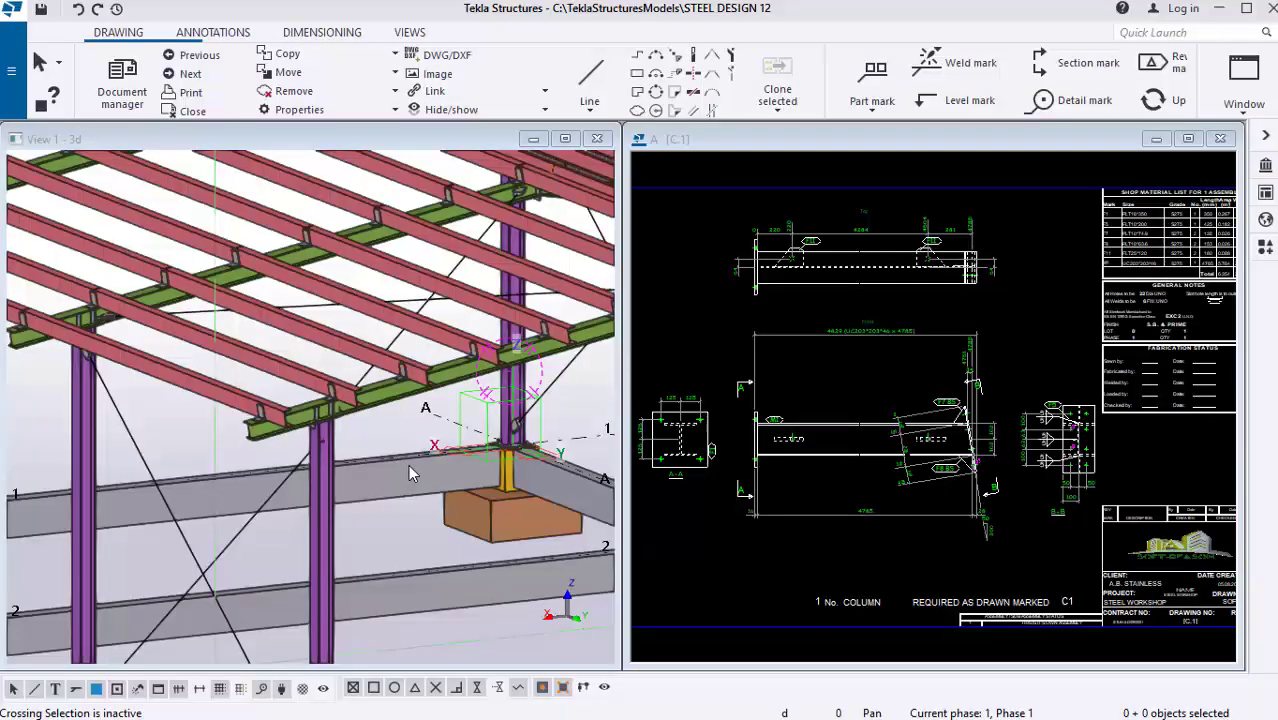
# Examine the workshop's steel frame in the 3D view alongside the column C1 assembly drawing.
pyautogui.scroll(-5, 400, 460)
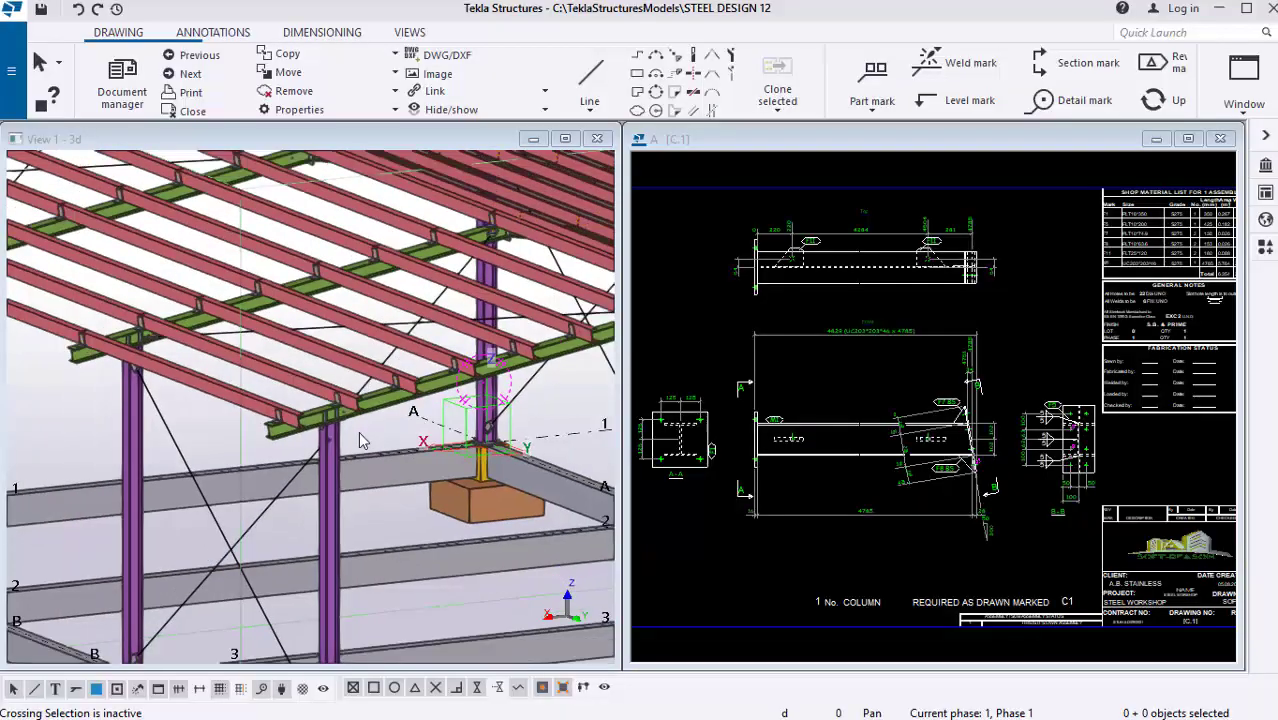
pyautogui.scroll(3, 405, 558)
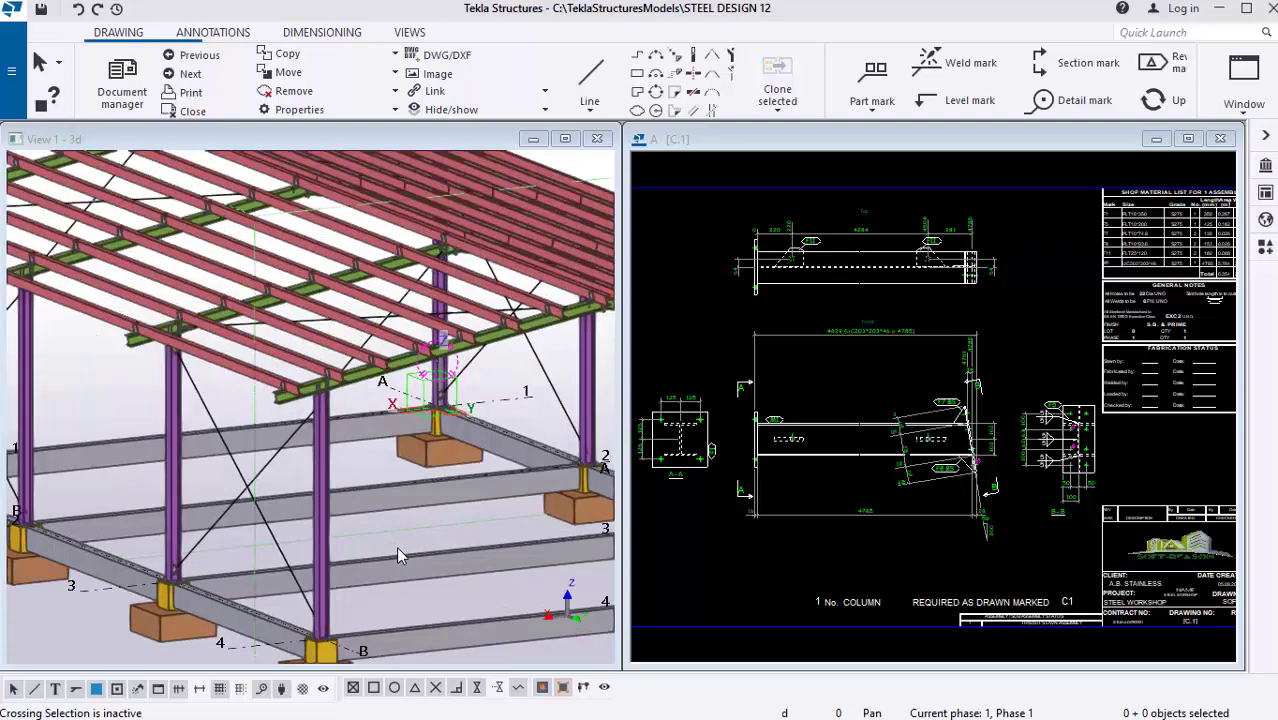
pyautogui.scroll(3, 331, 430)
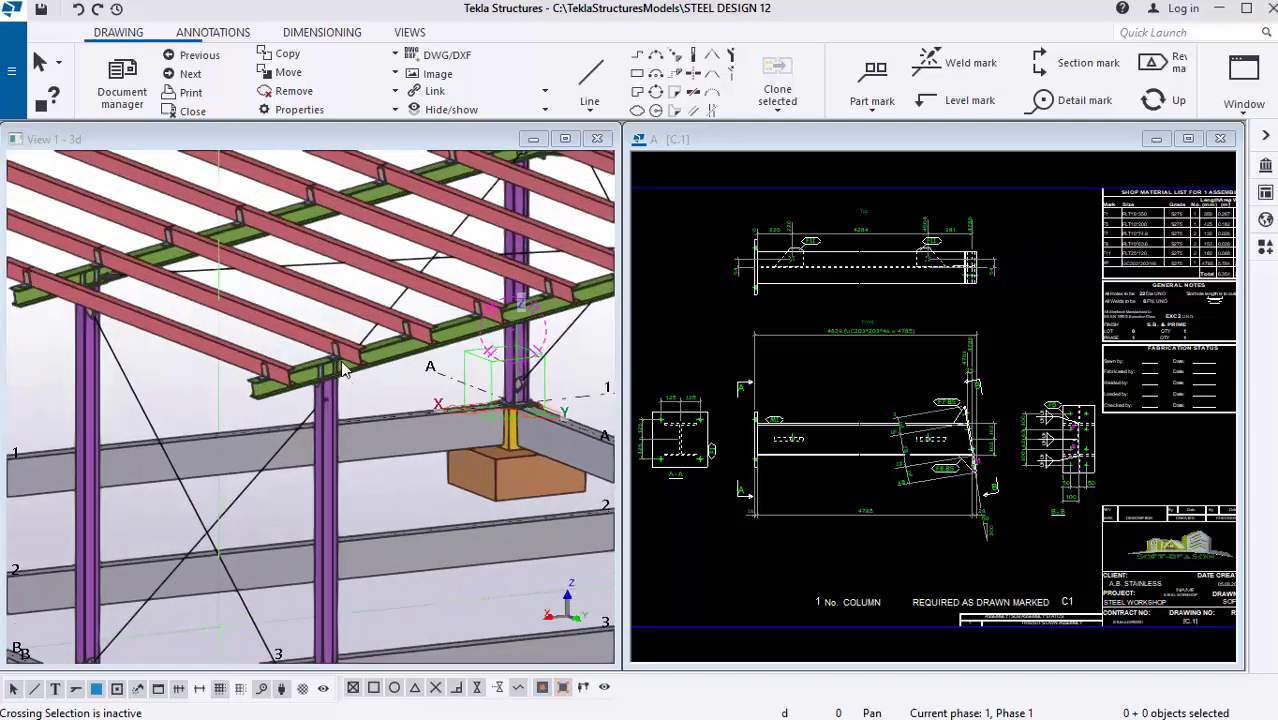
pyautogui.scroll(1, 343, 370)
pyautogui.scroll(-1, 345, 378)
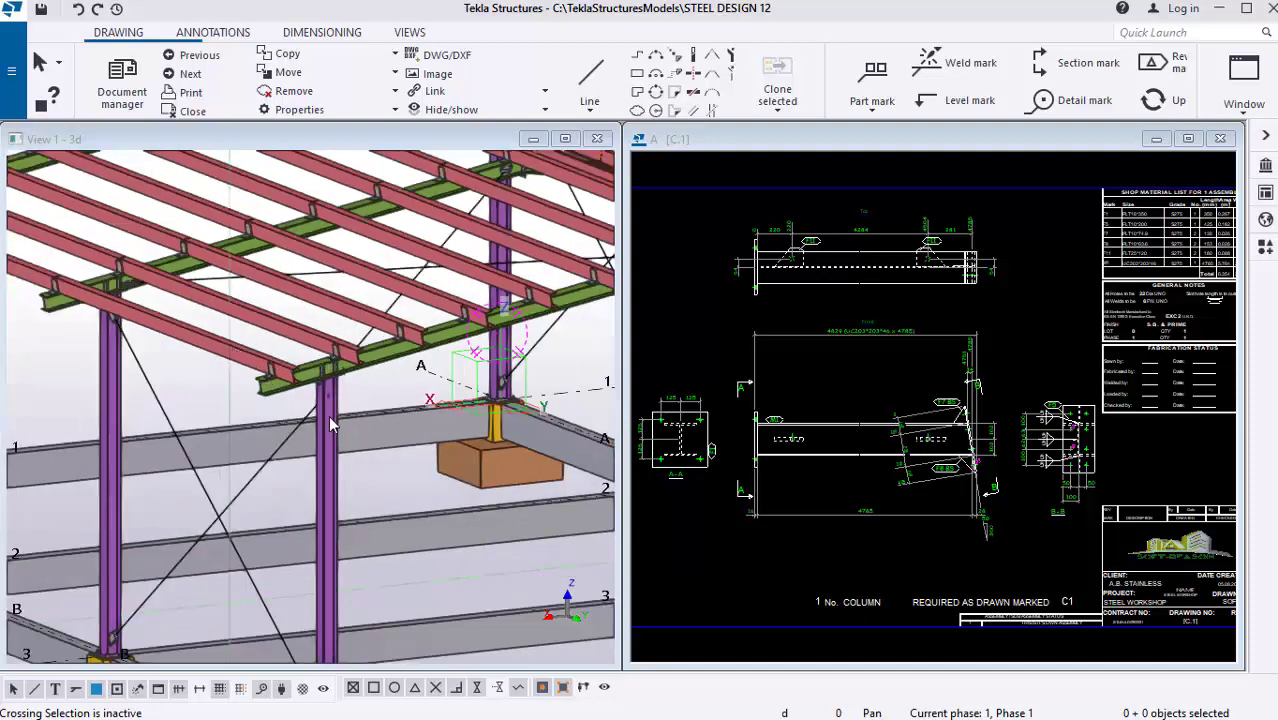
pyautogui.scroll(-1, 331, 397)
pyautogui.scroll(1, 257, 355)
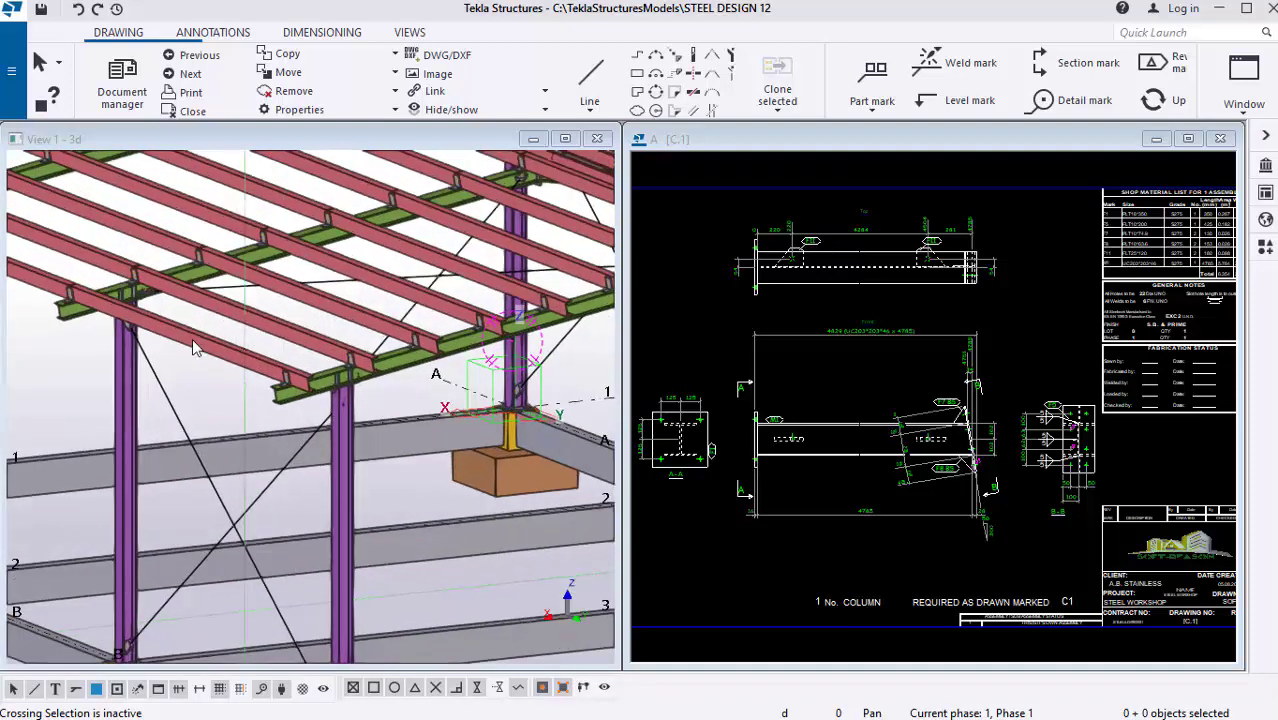
pyautogui.scroll(-1, 338, 380)
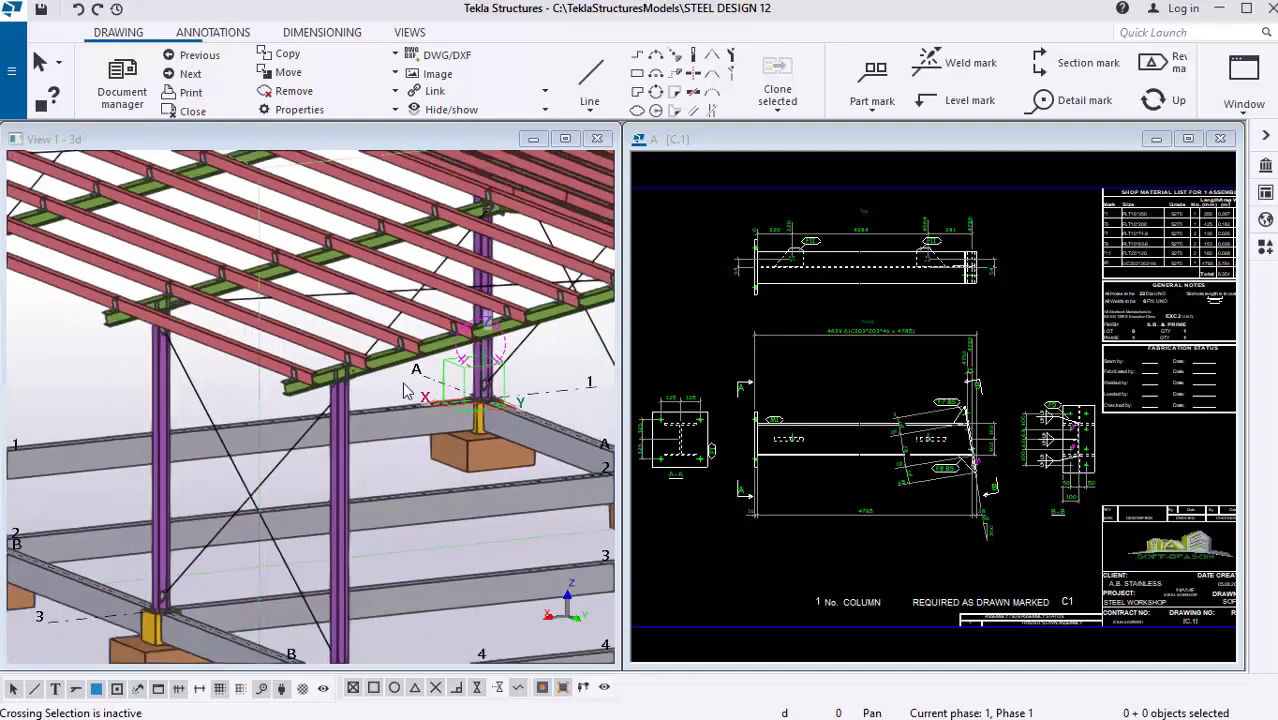
pyautogui.scroll(-3, 407, 390)
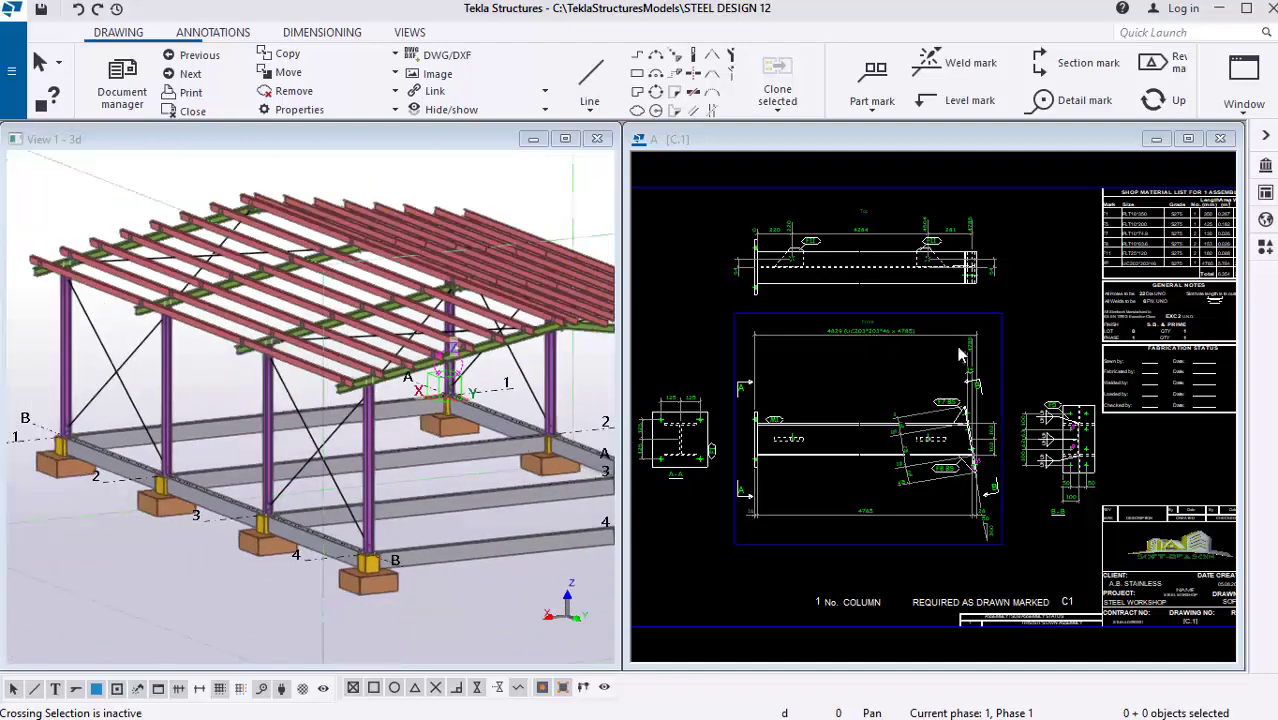
pyautogui.scroll(1, 938, 349)
pyautogui.scroll(3, 430, 376)
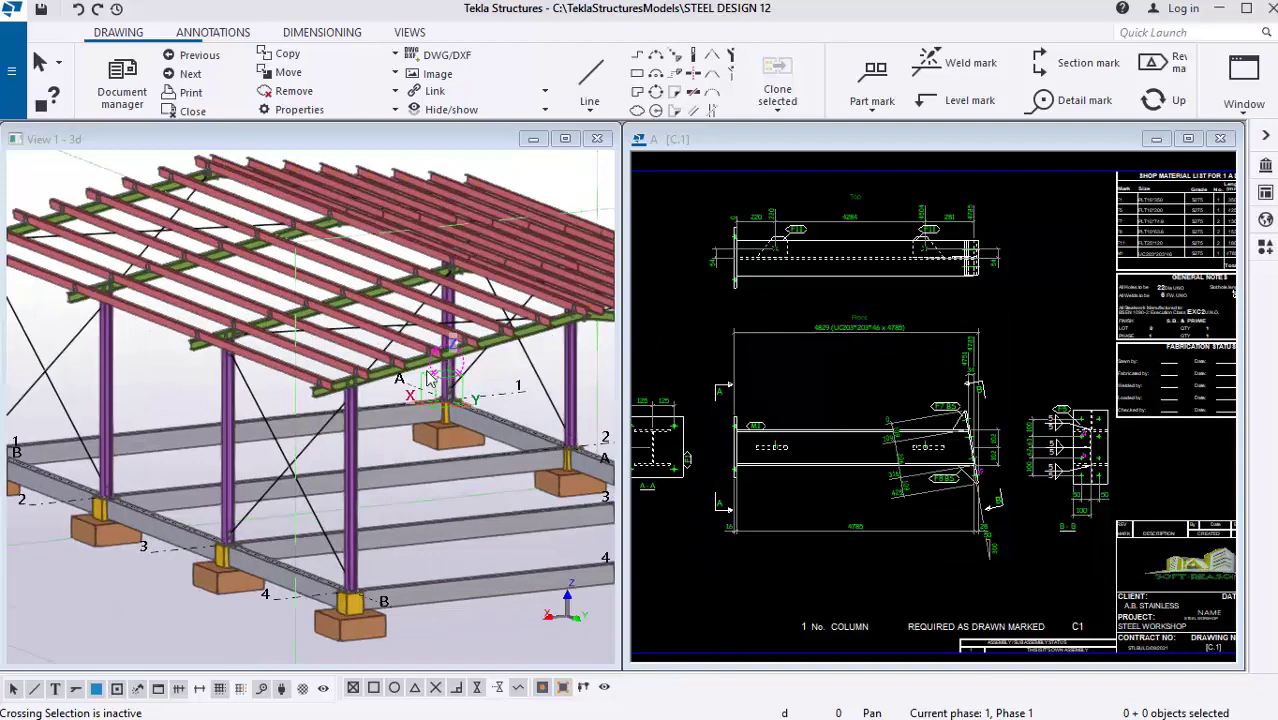
pyautogui.scroll(-1, 366, 366)
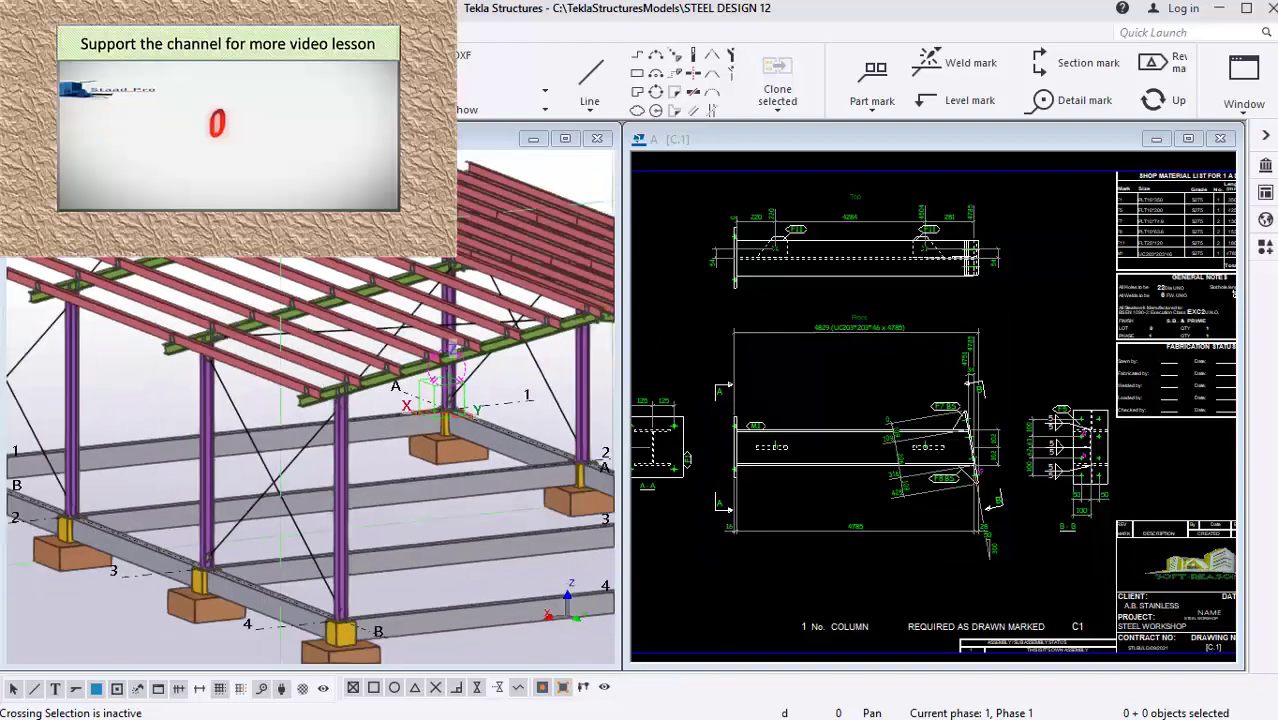
pyautogui.scroll(-4, 398, 288)
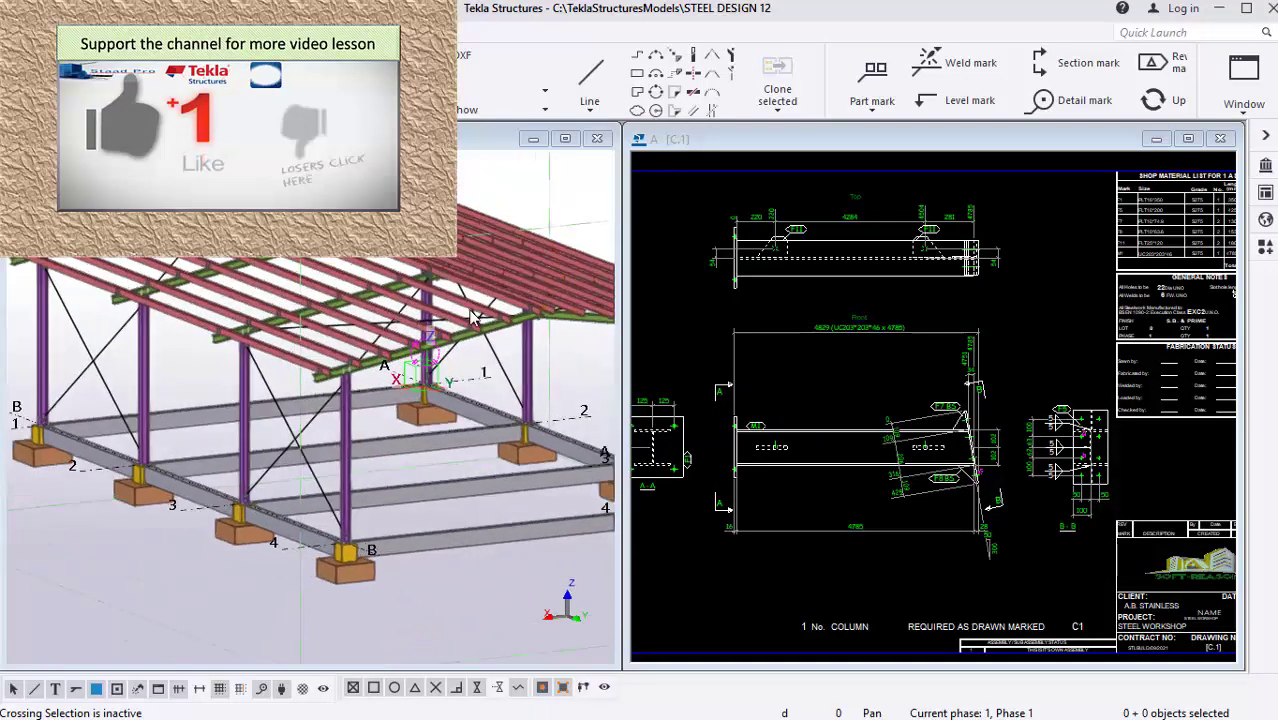
pyautogui.scroll(-1, 338, 495)
pyautogui.scroll(1, 441, 393)
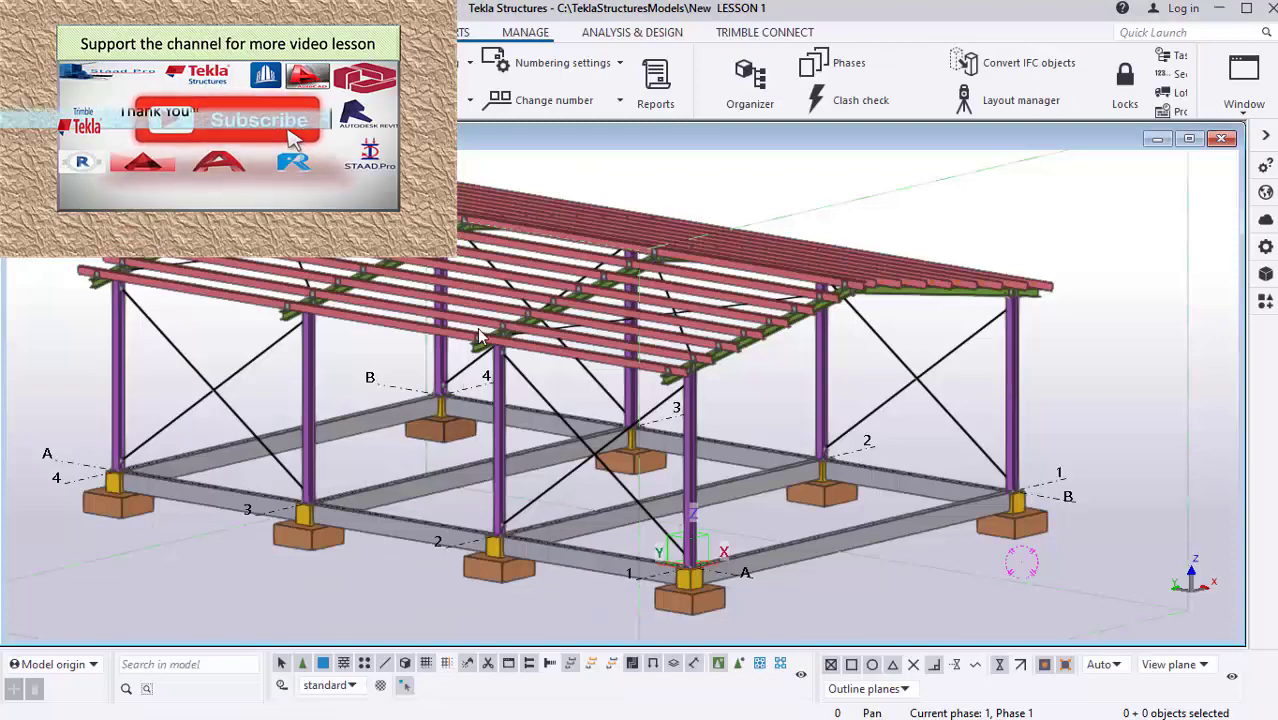
# Examine the roof purlins and their cleat connections to the rafters around the A/1 corner of the 3D model.
pyautogui.scroll(1, 630, 373)
pyautogui.scroll(-1, 630, 373)
pyautogui.scroll(5, 630, 373)
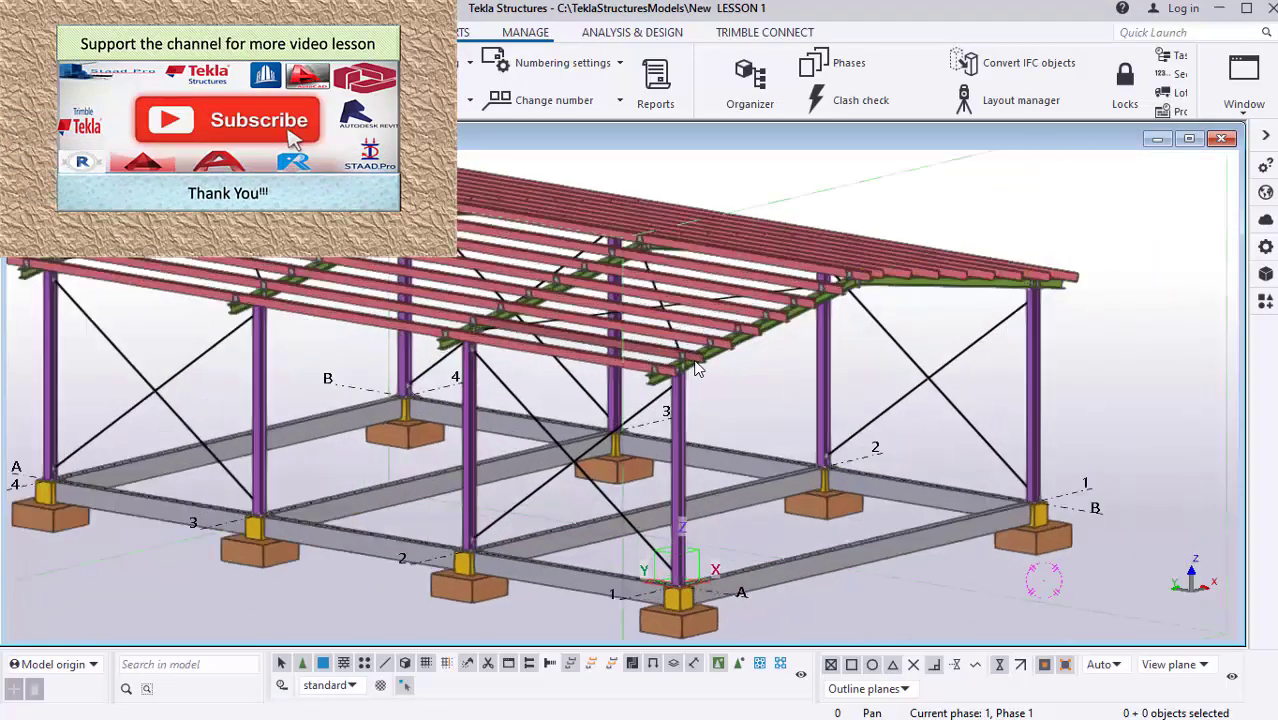
pyautogui.scroll(-3, 662, 327)
pyautogui.scroll(5, 670, 335)
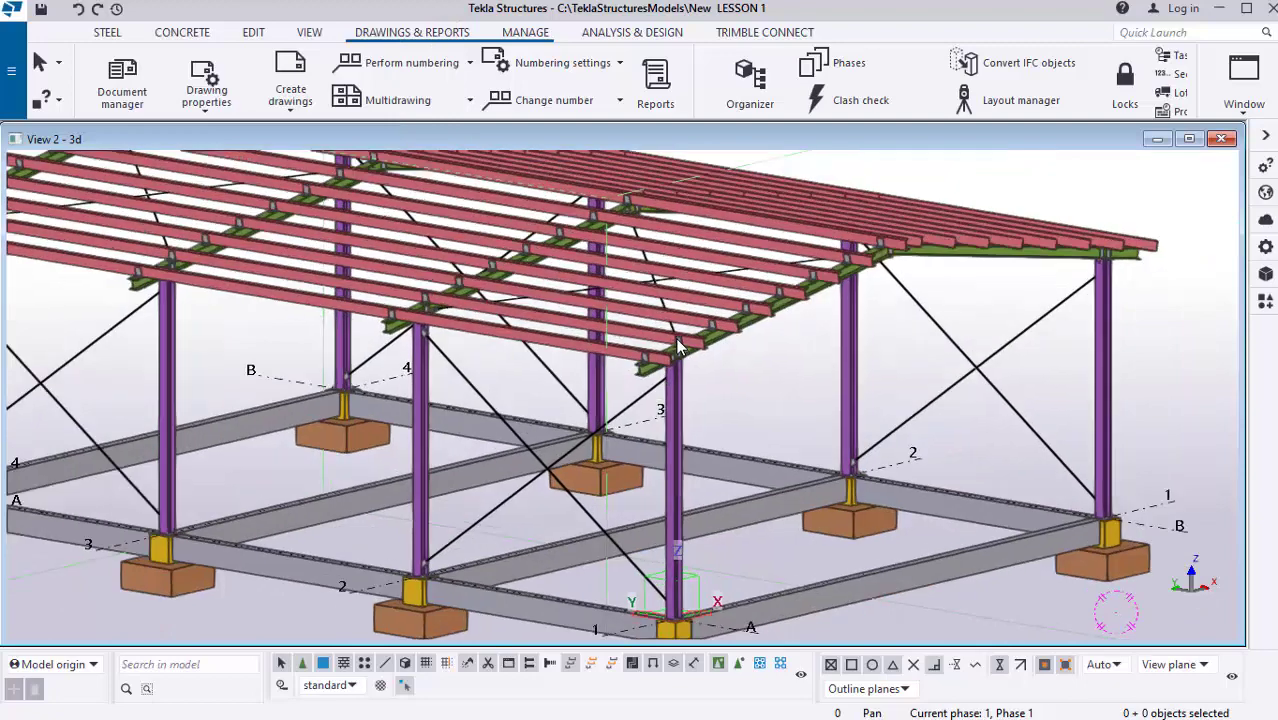
pyautogui.scroll(-3, 678, 341)
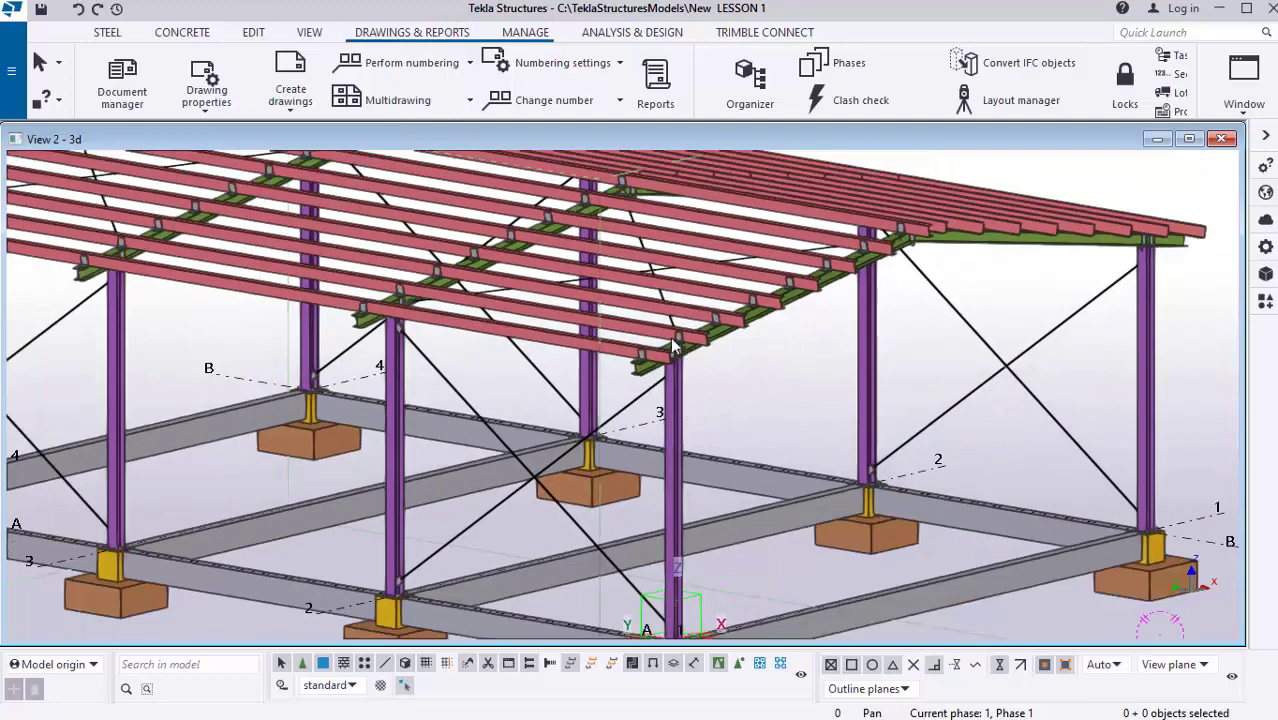
pyautogui.scroll(4, 622, 368)
pyautogui.scroll(-3, 603, 367)
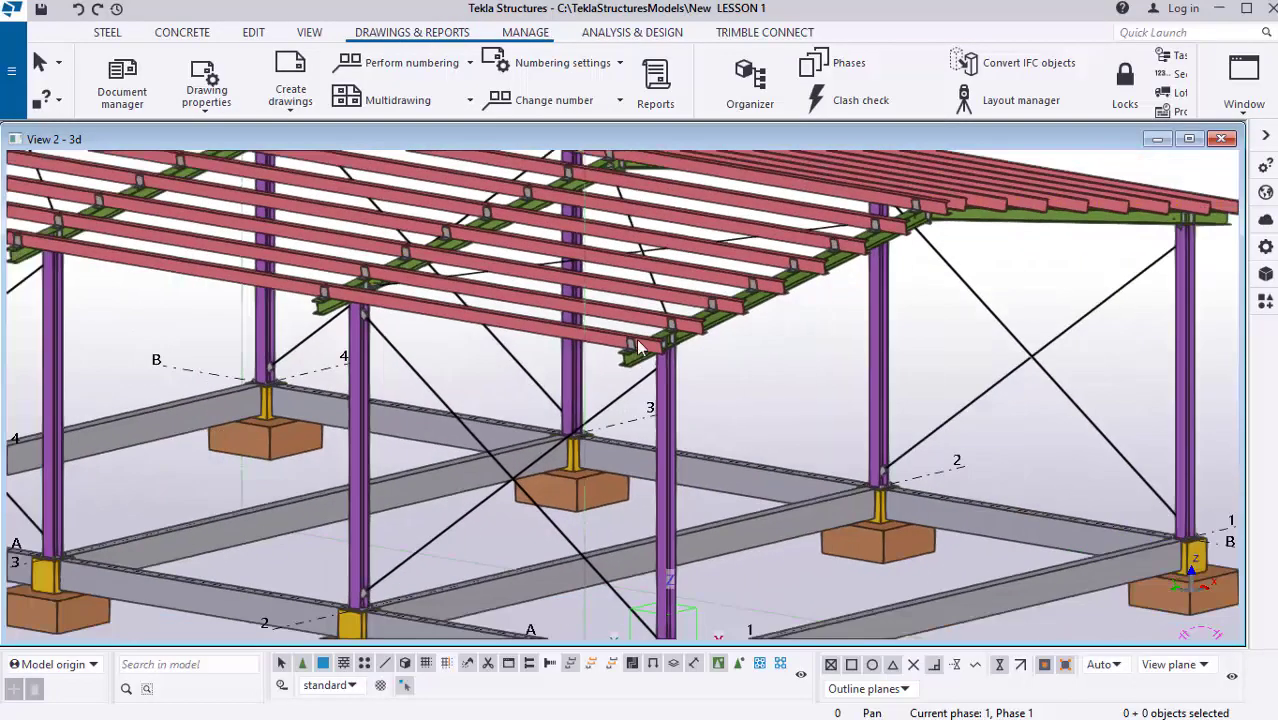
pyautogui.scroll(5, 635, 324)
pyautogui.scroll(1, 593, 316)
pyautogui.scroll(-3, 680, 390)
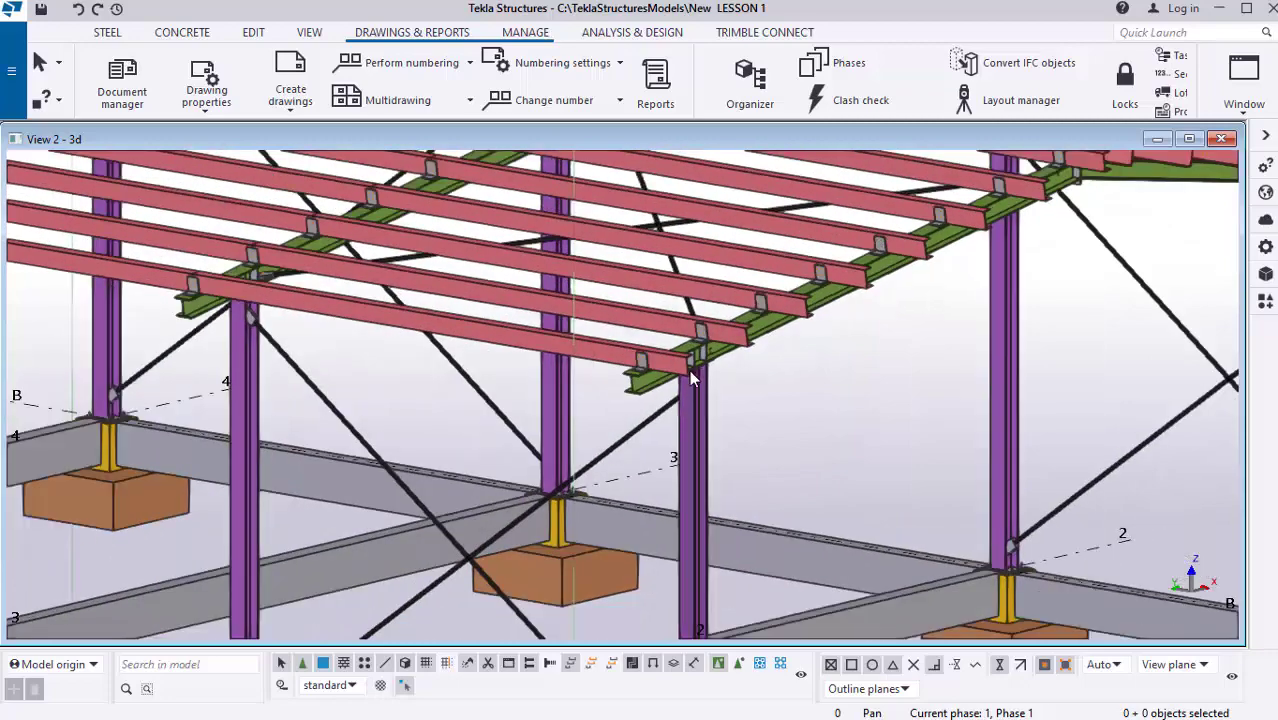
pyautogui.scroll(4, 625, 342)
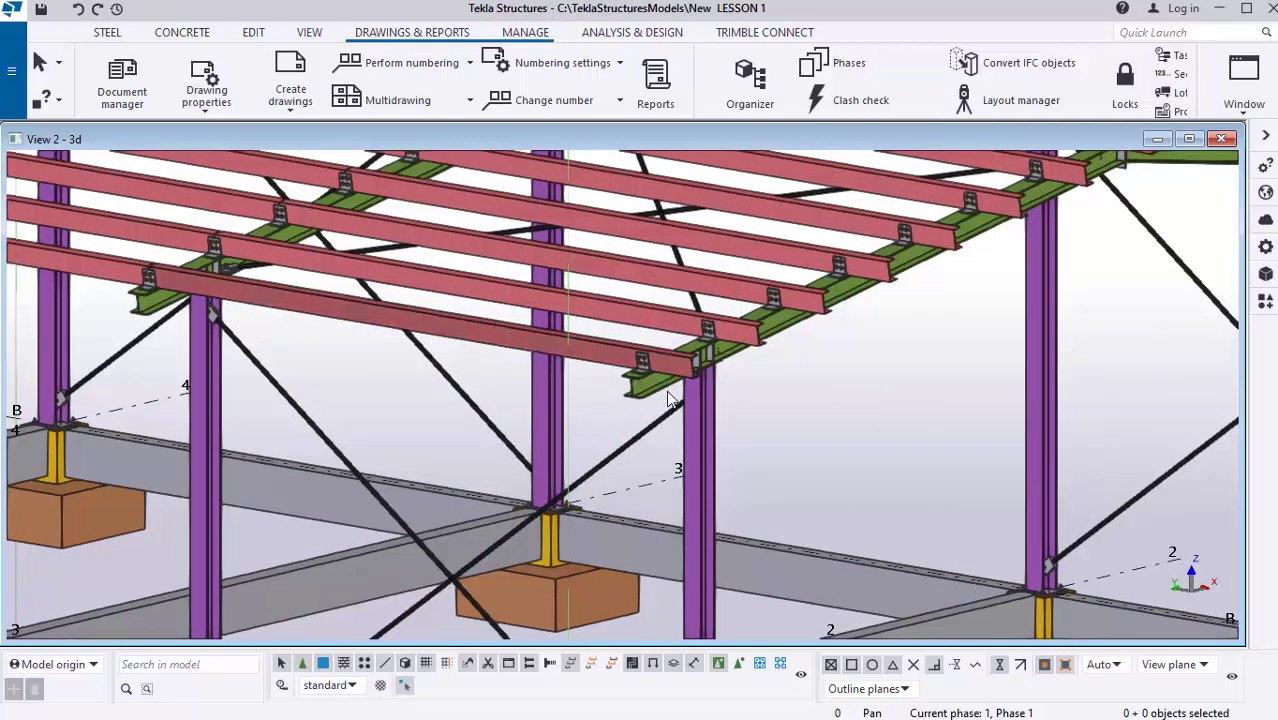
pyautogui.scroll(-2, 500, 345)
pyautogui.scroll(-2, 455, 340)
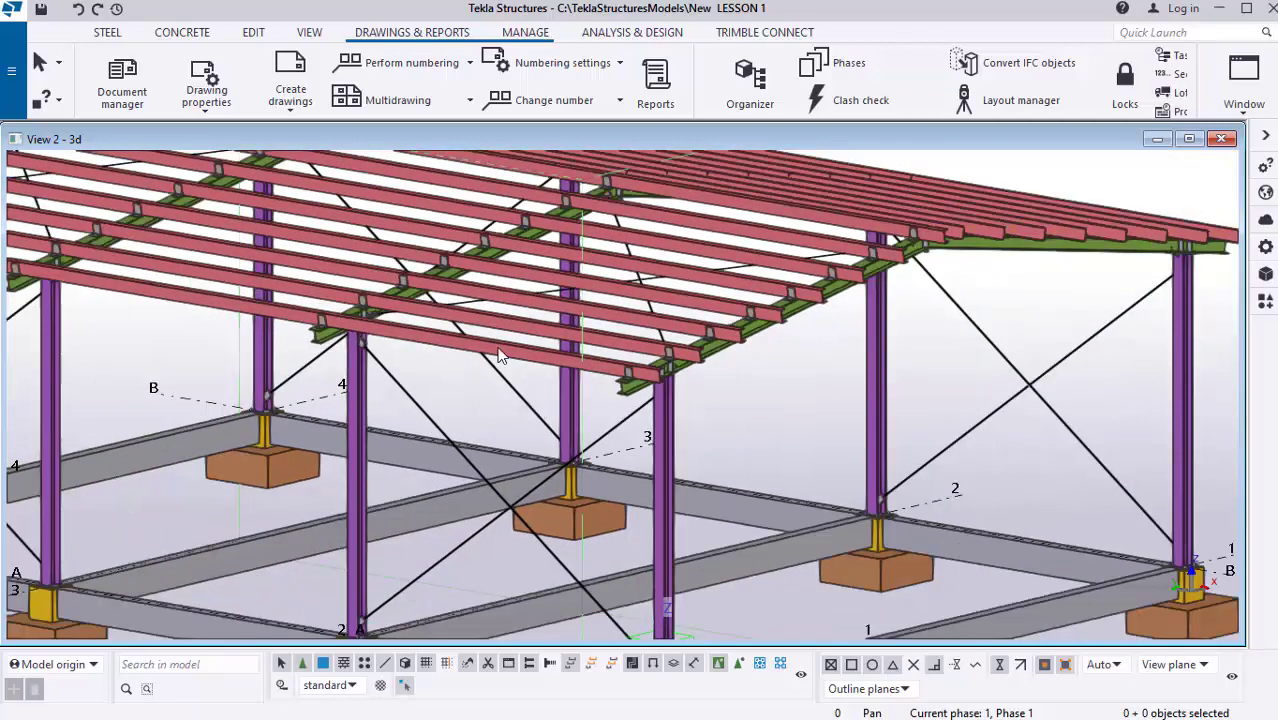
pyautogui.scroll(5, 728, 365)
pyautogui.scroll(-2, 765, 433)
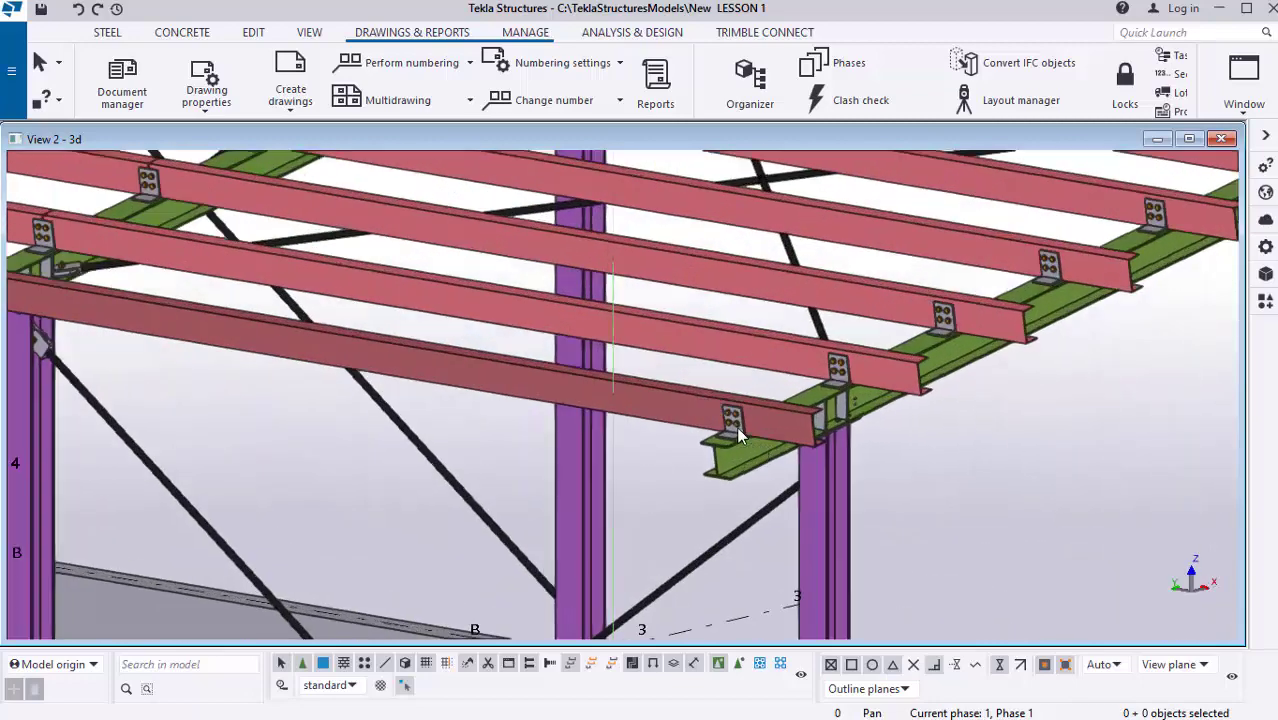
pyautogui.scroll(1, 734, 423)
pyautogui.scroll(-2, 464, 379)
pyautogui.scroll(-1, 530, 415)
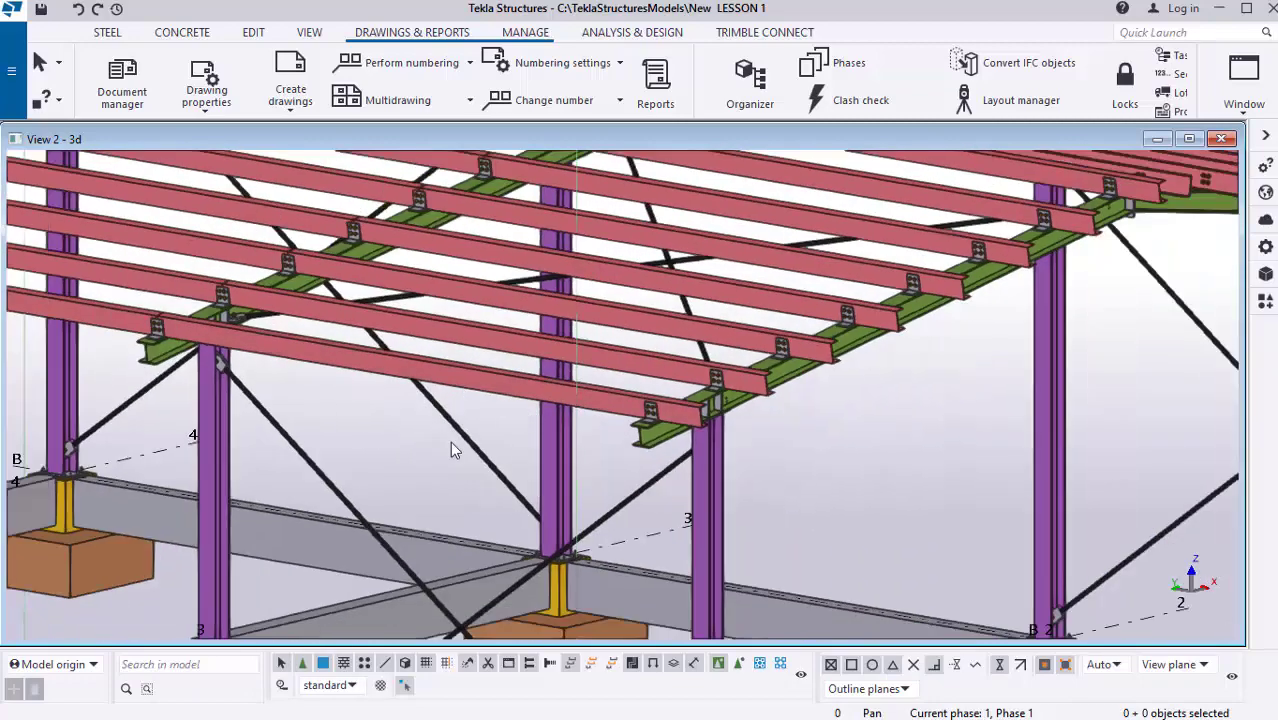
pyautogui.scroll(-1, 480, 380)
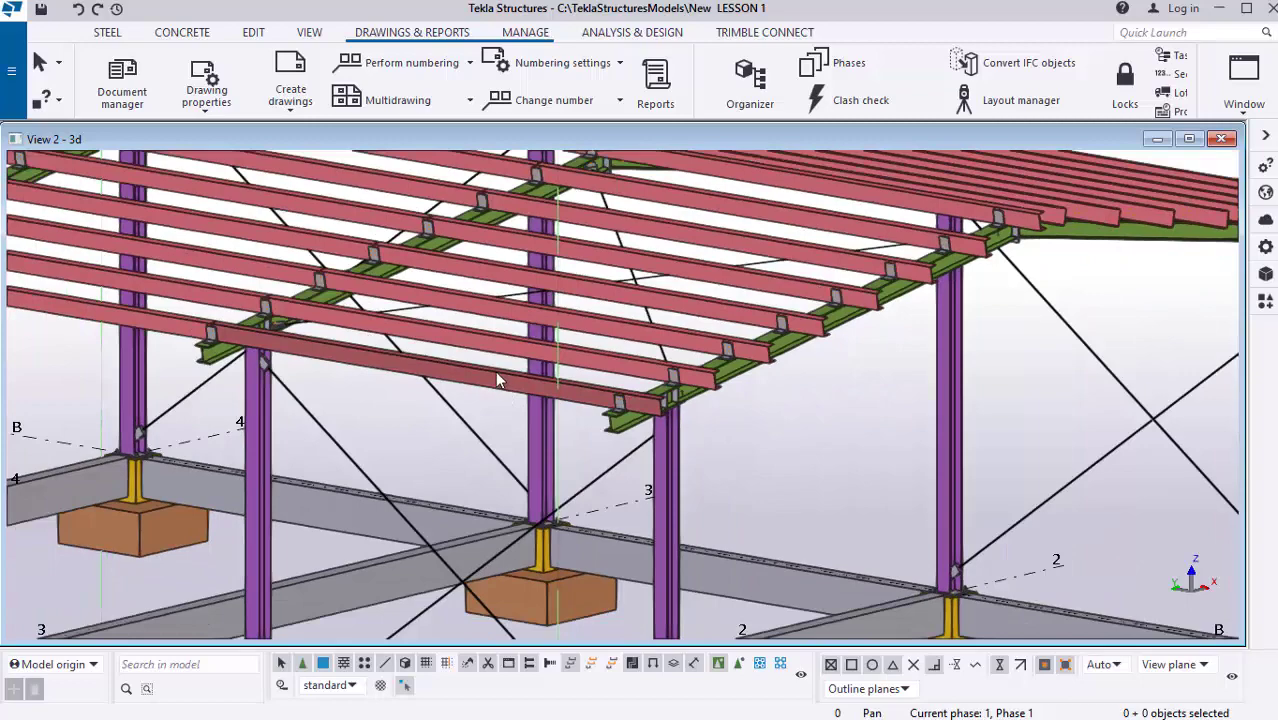
# Inquire the assembly information of the outermost eave purlin on the grid A side between grids 1 and 2.
pyautogui.click(493, 400)
pyautogui.scroll(1, 495, 402)
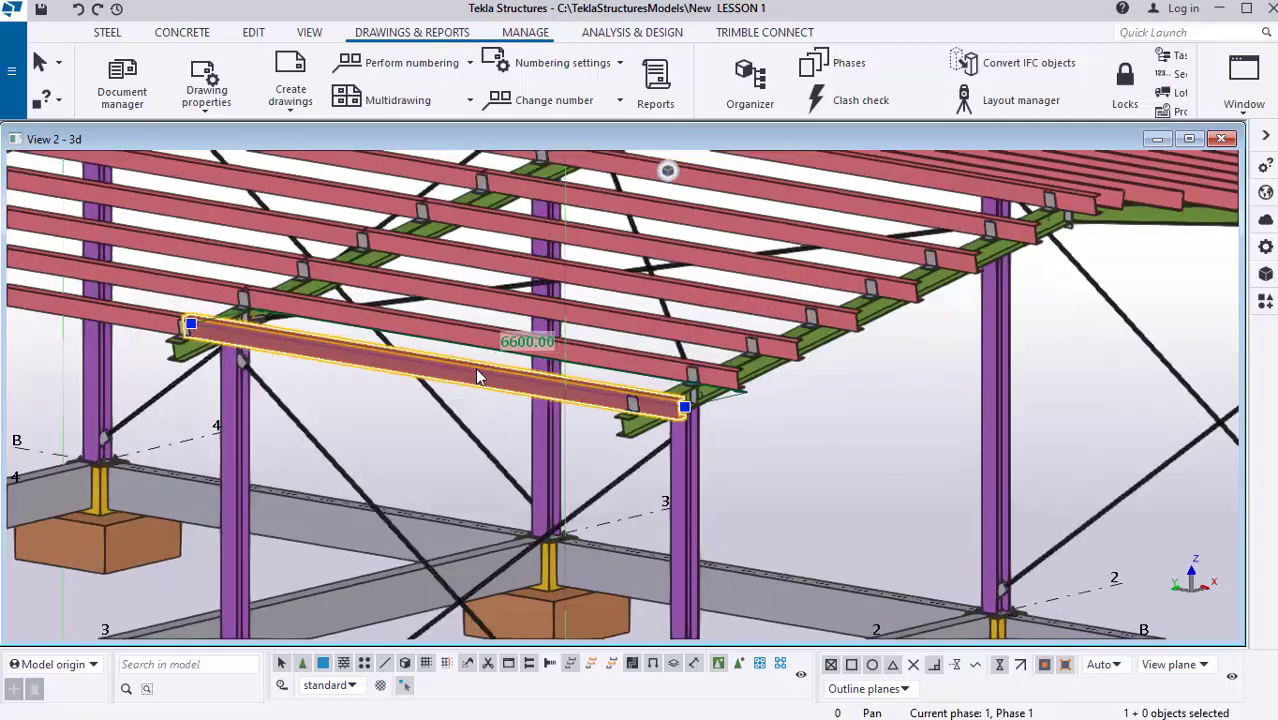
pyautogui.rightClick(486, 420)
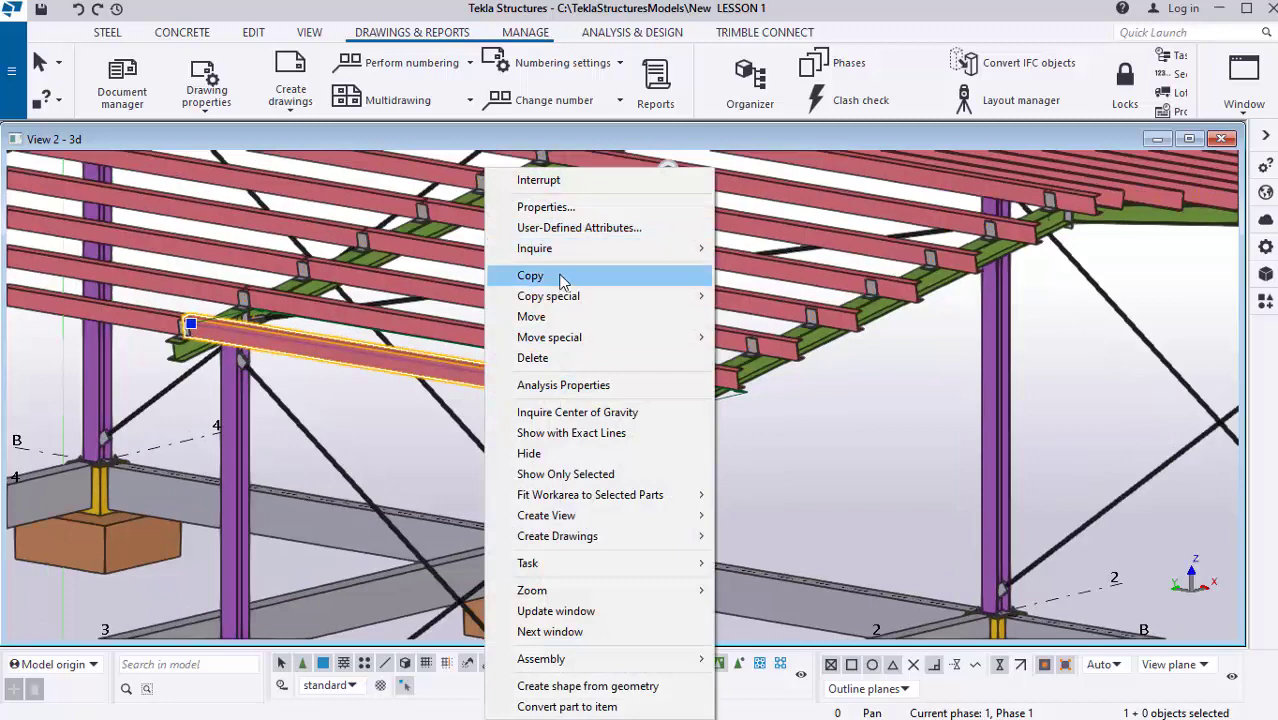
pyautogui.moveTo(568, 257)
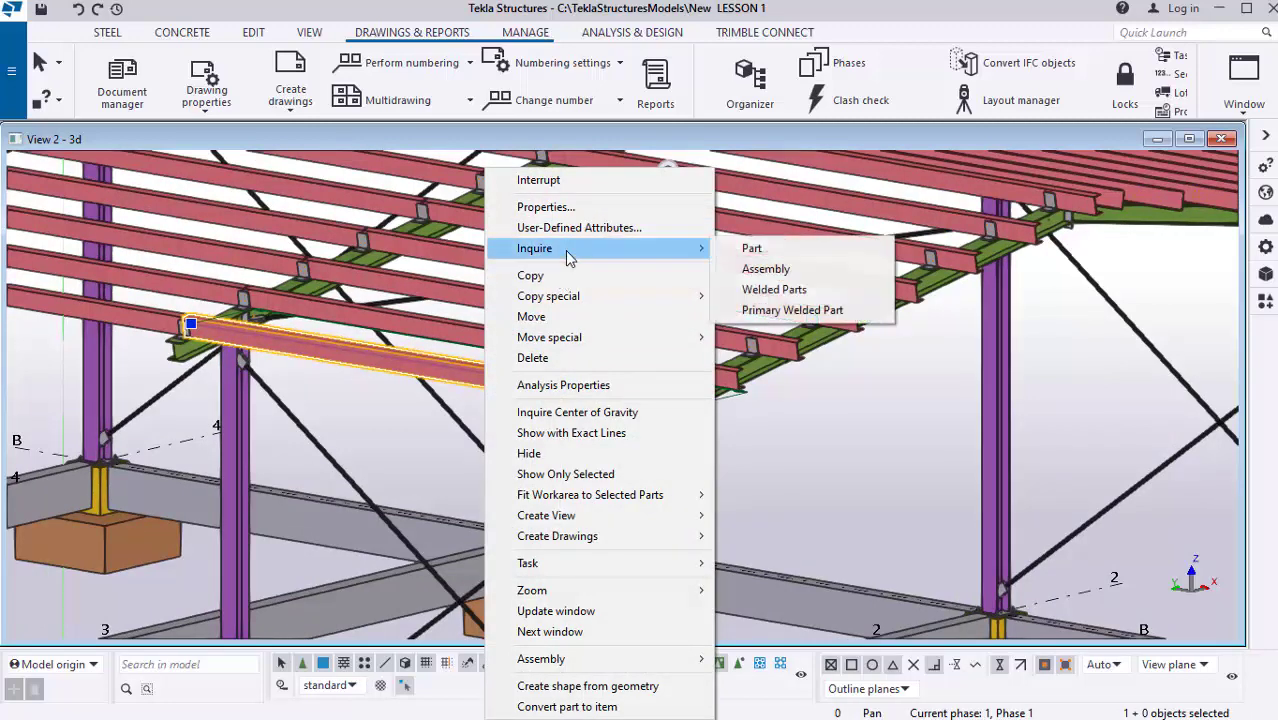
pyautogui.click(776, 272)
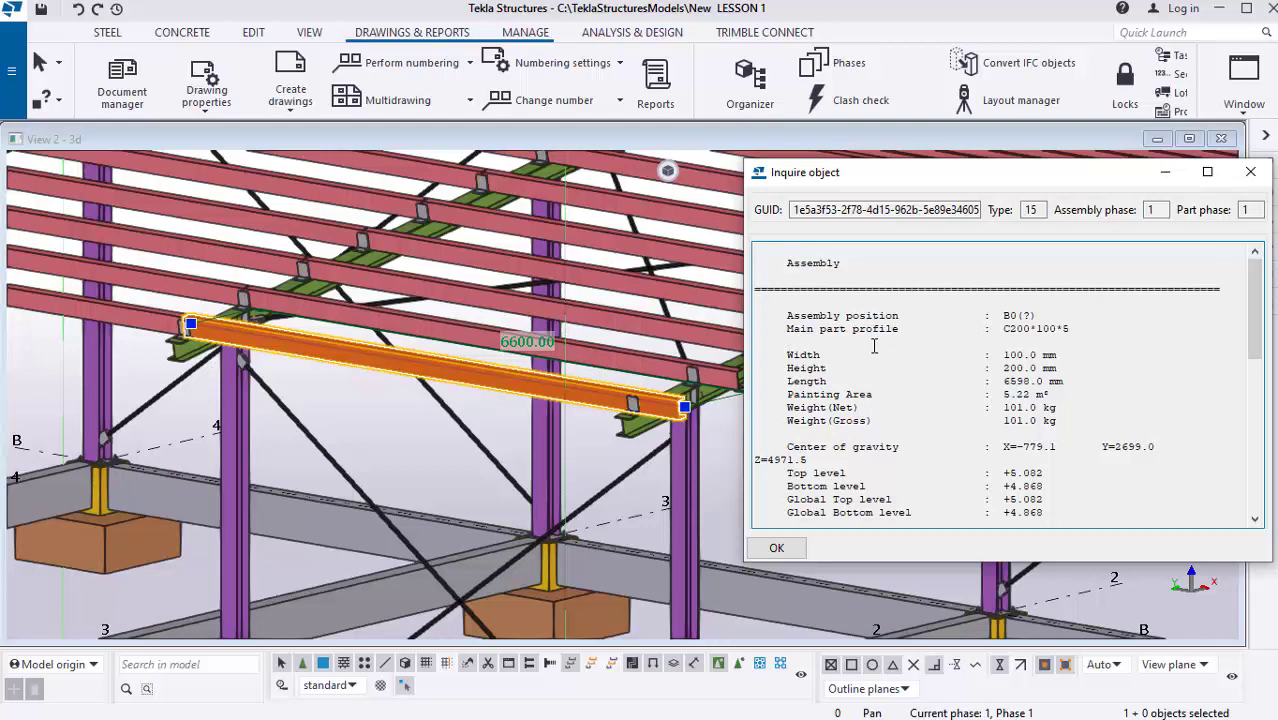
# Examine the bolted cleat joining the selected eave purlin to the end of the rafter.
pyautogui.scroll(6, 651, 382)
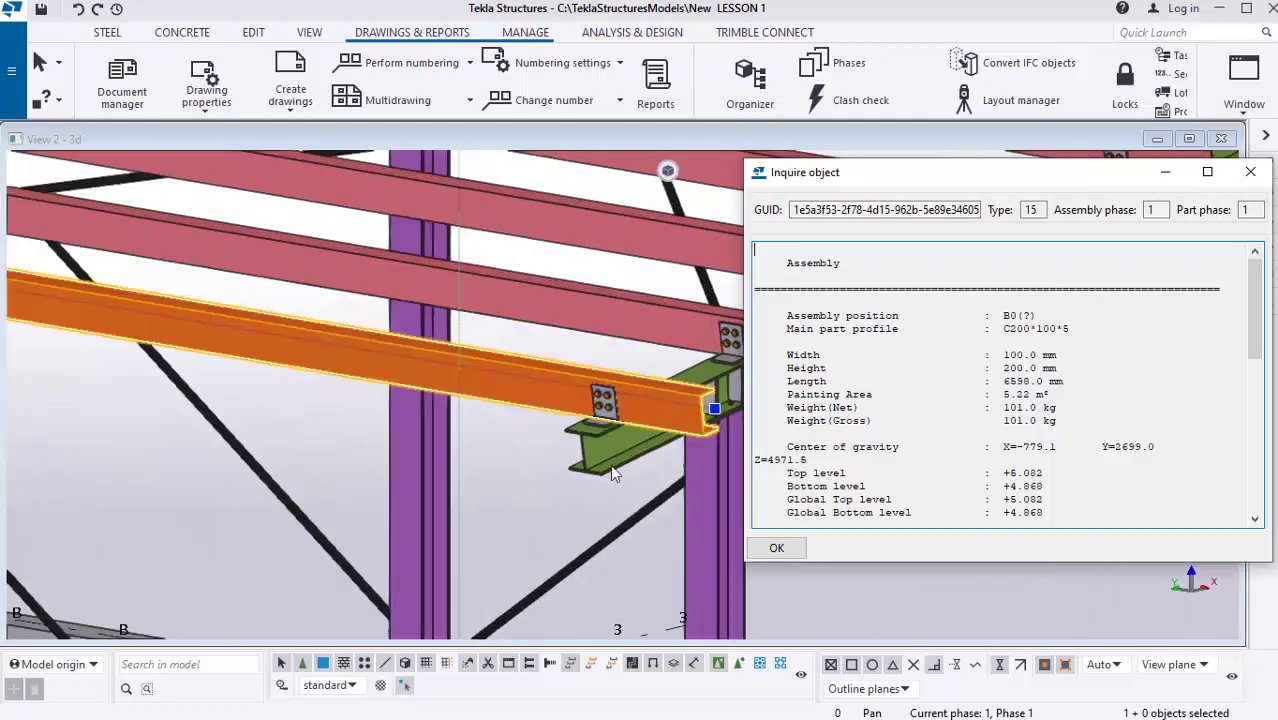
pyautogui.scroll(-4, 610, 445)
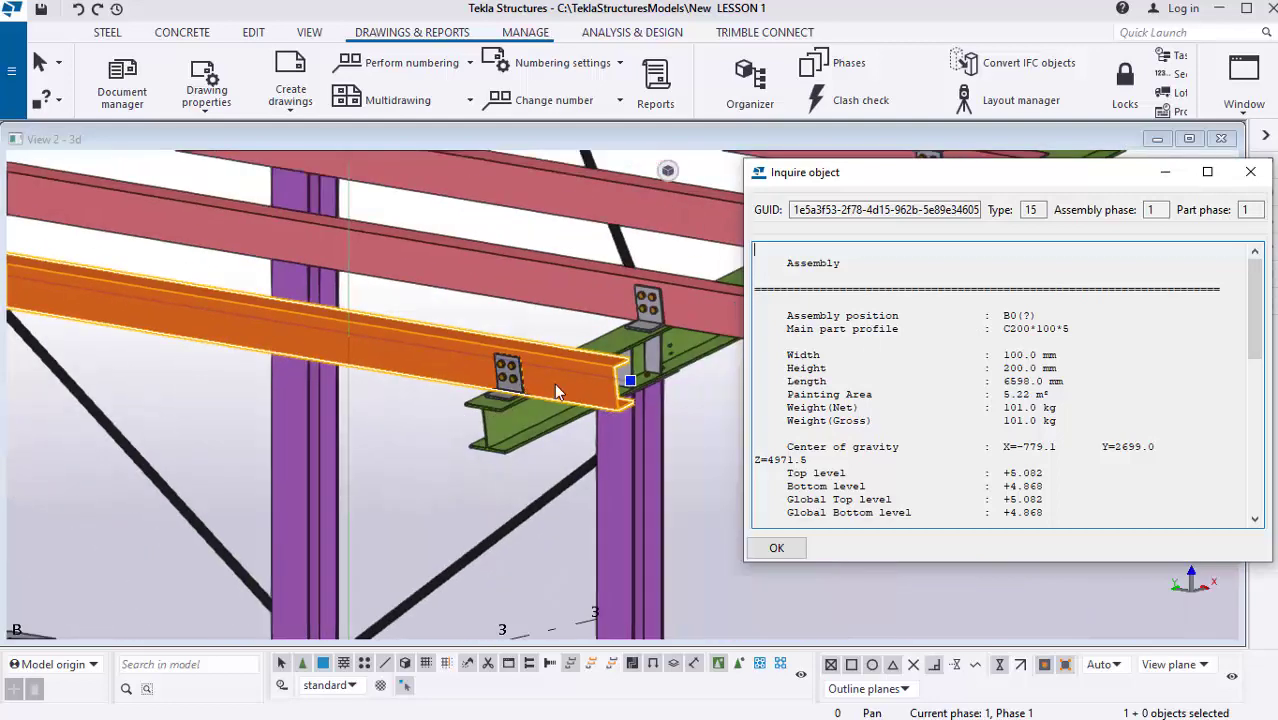
pyautogui.scroll(5, 537, 384)
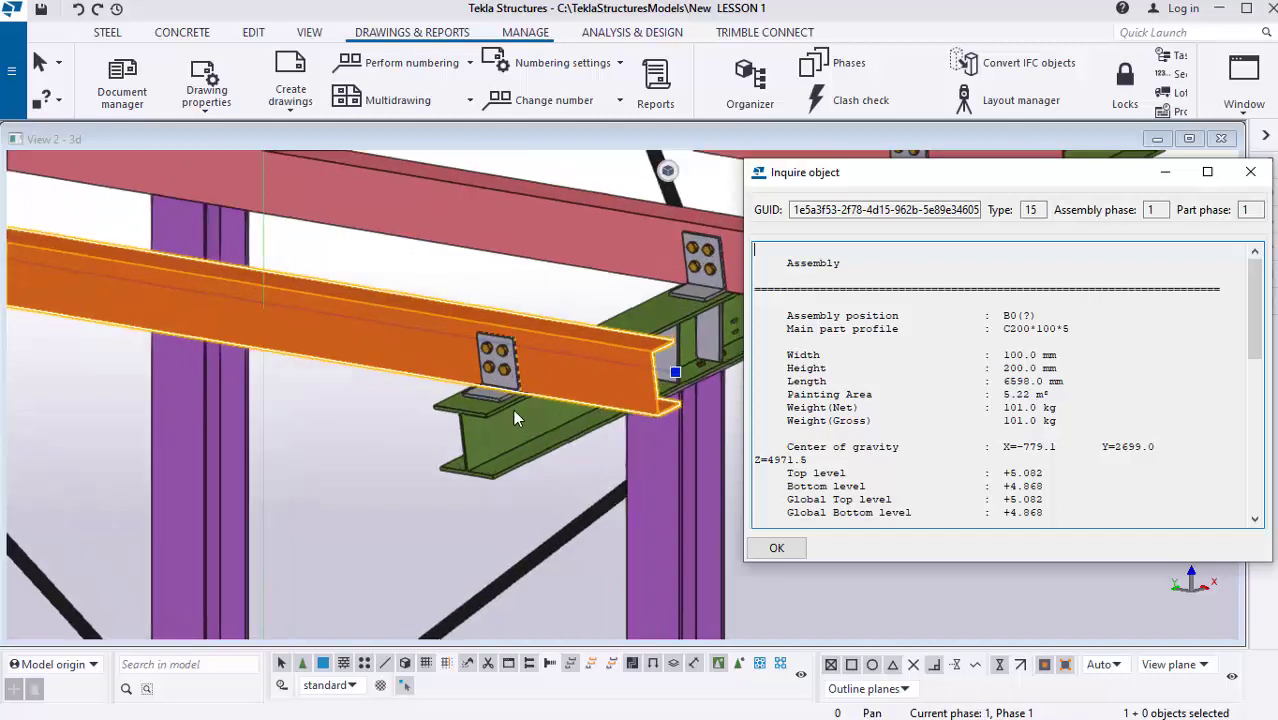
pyautogui.scroll(1, 503, 397)
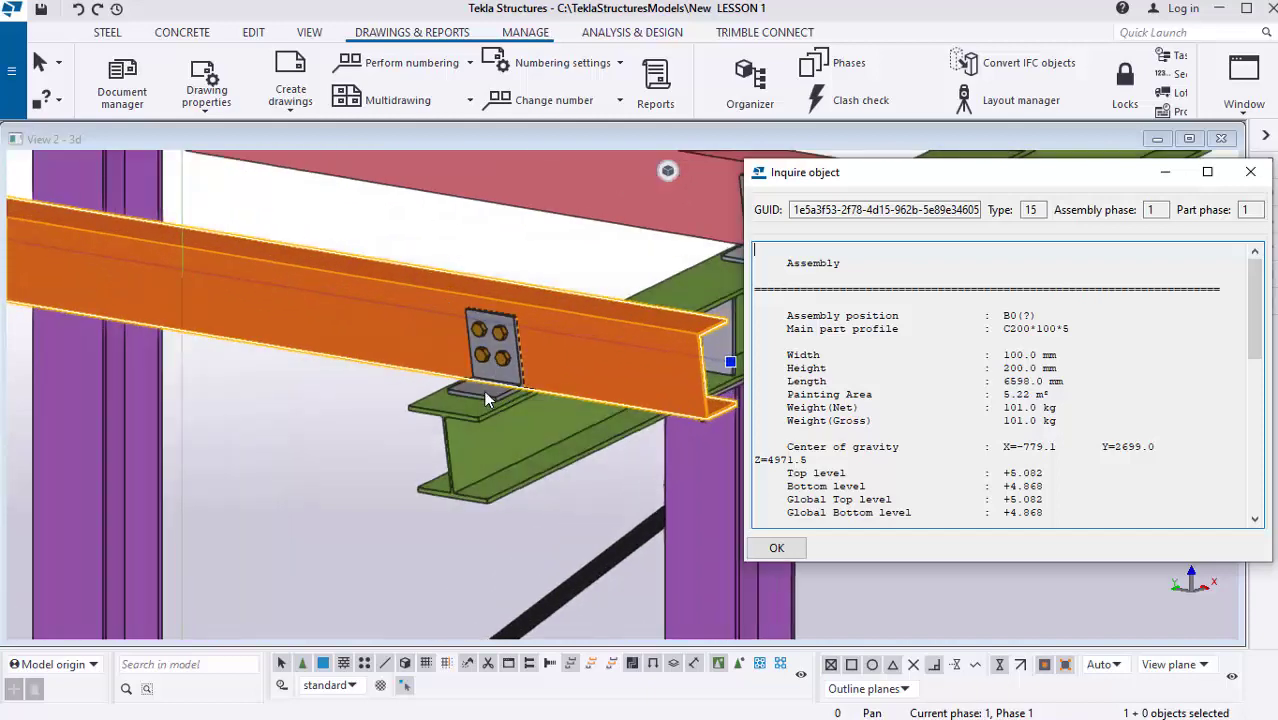
pyautogui.scroll(-5, 547, 440)
pyautogui.scroll(-2, 590, 465)
pyautogui.scroll(6, 548, 432)
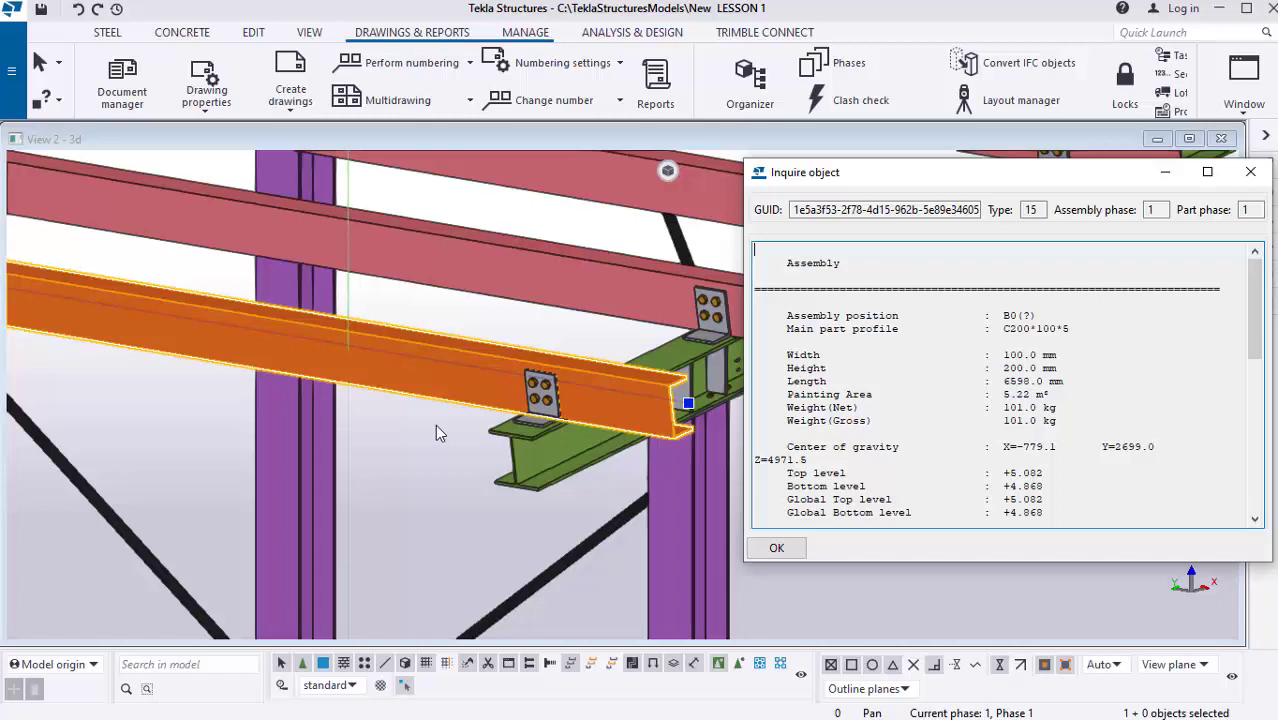
pyautogui.scroll(2, 436, 430)
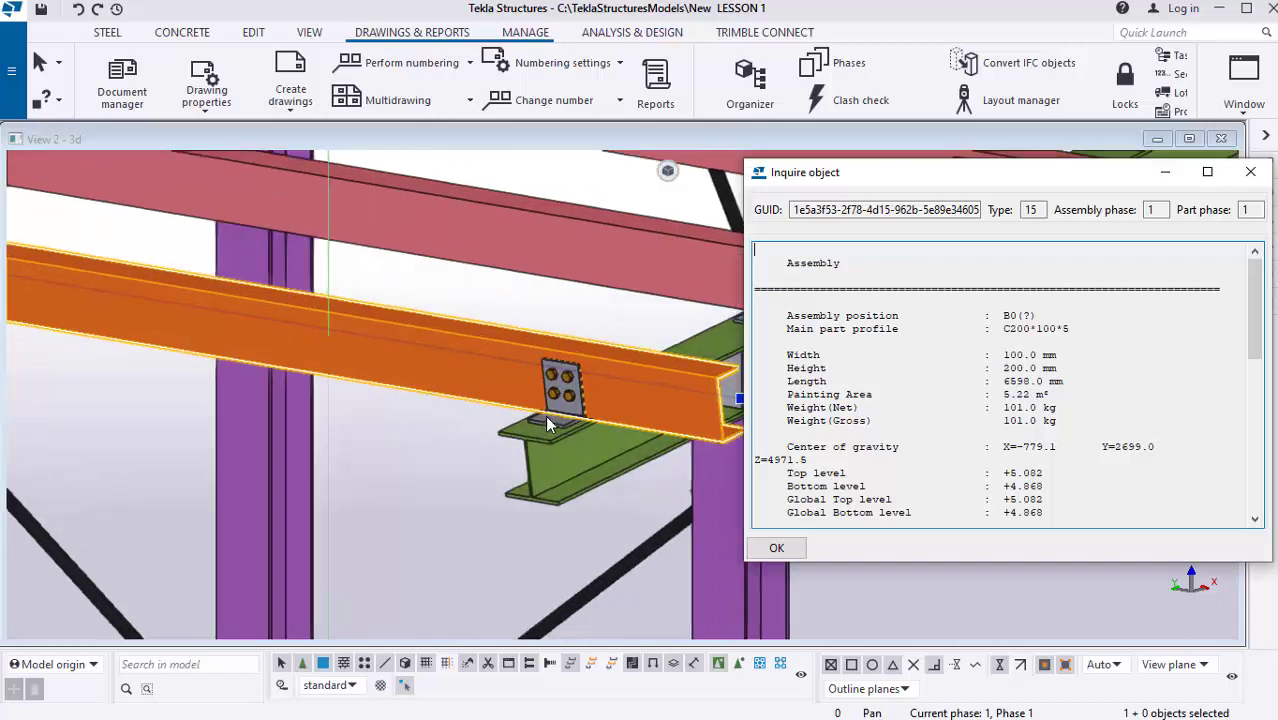
pyautogui.scroll(-5, 395, 425)
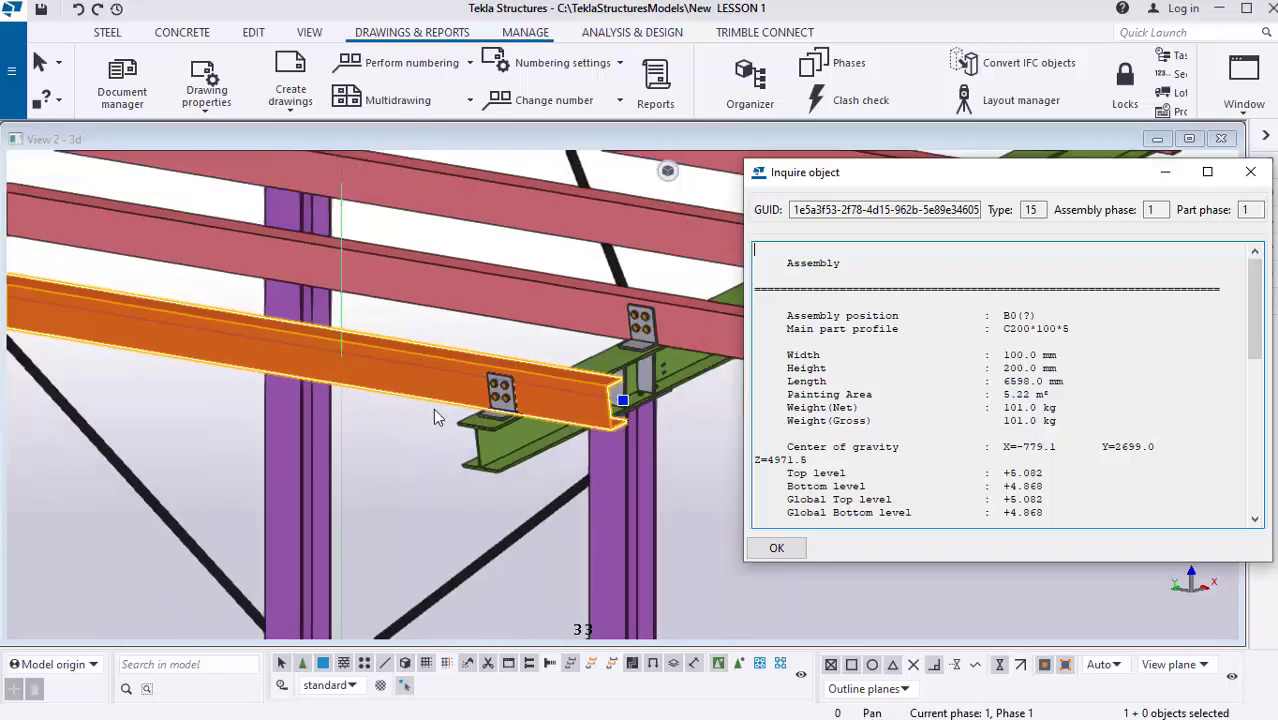
pyautogui.scroll(5, 520, 440)
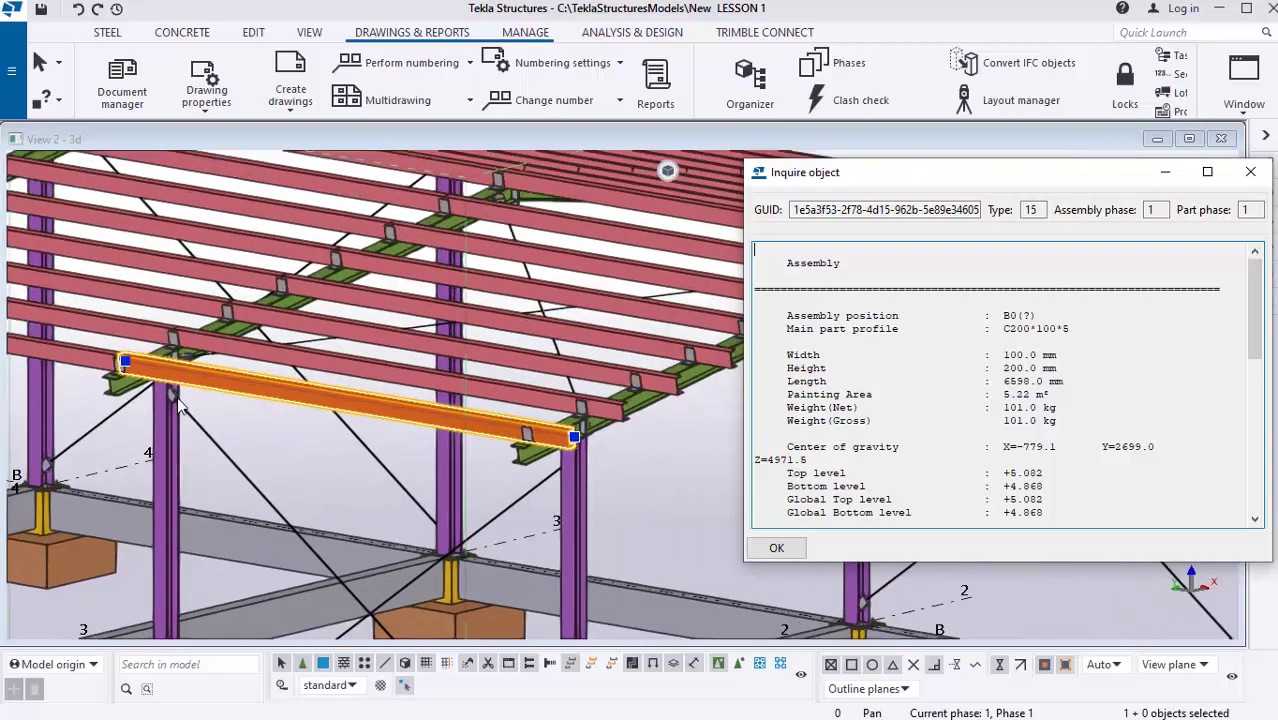
pyautogui.scroll(2, 545, 458)
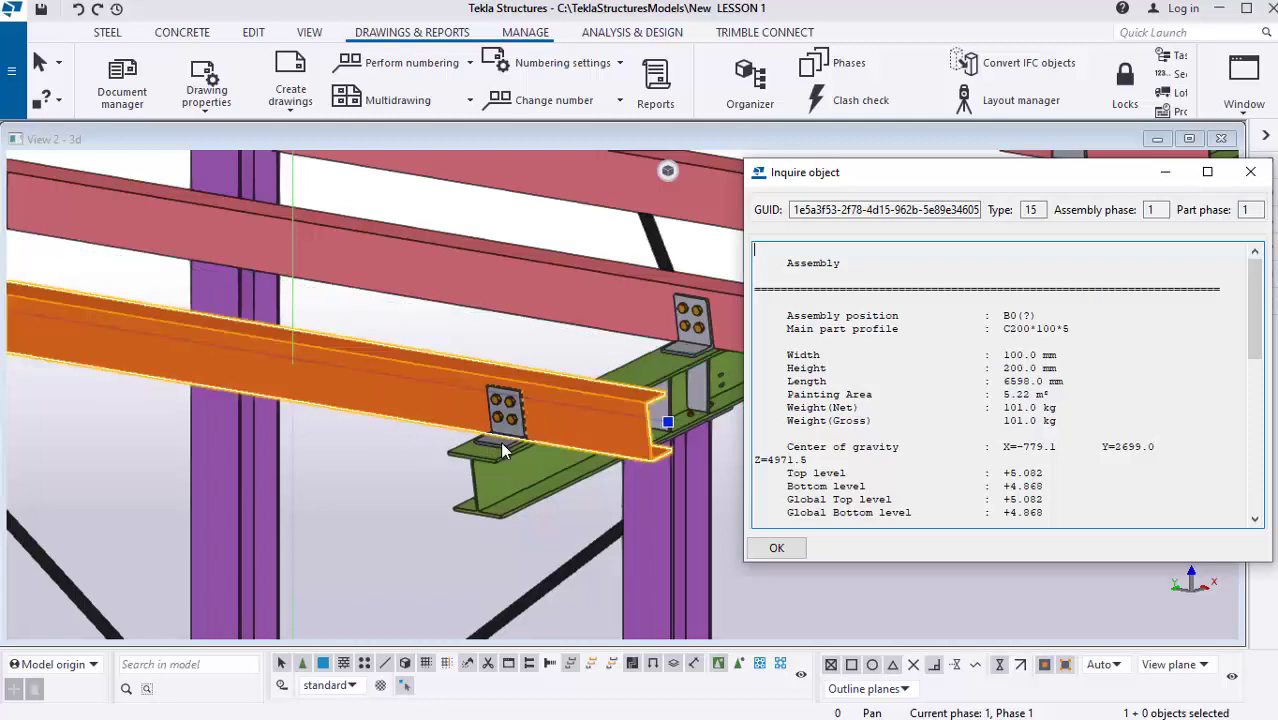
pyautogui.scroll(-3, 470, 452)
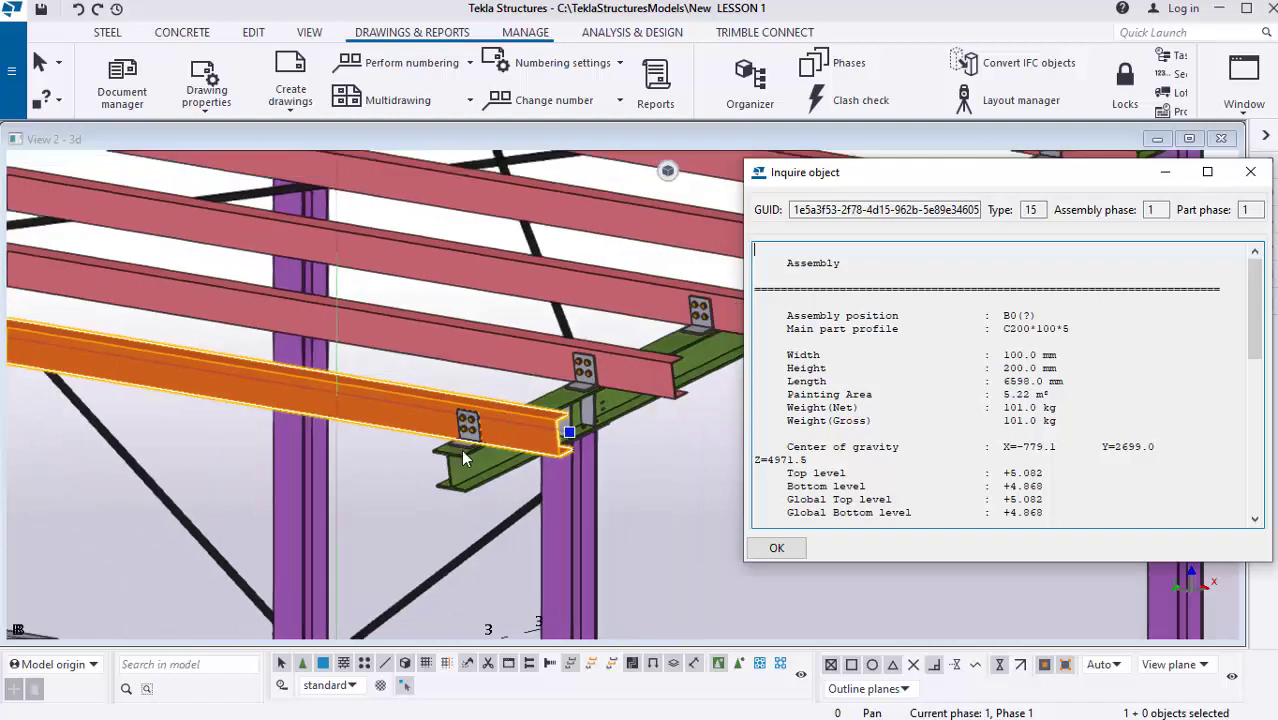
# Close the purlin's inquiry report and inquire the assembly information of the rafter carrying the eave purlin.
pyautogui.scroll(-4, 463, 457)
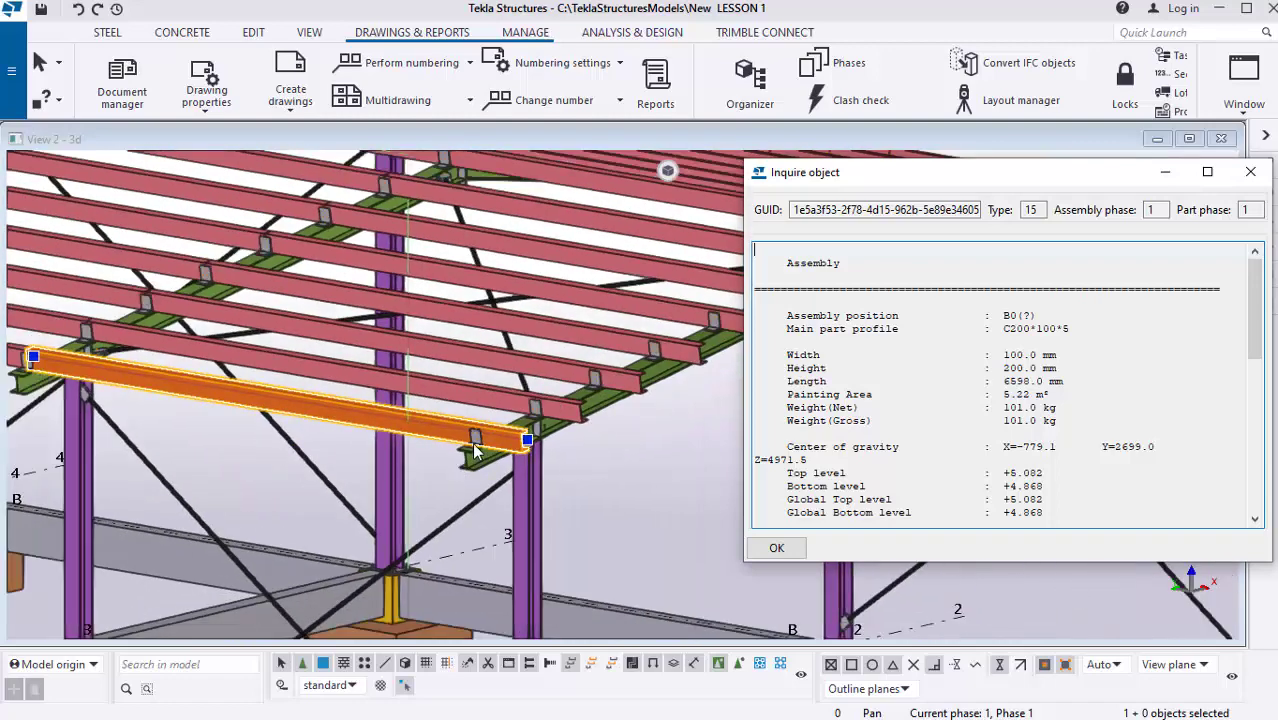
pyautogui.scroll(1, 475, 452)
pyautogui.click(580, 464)
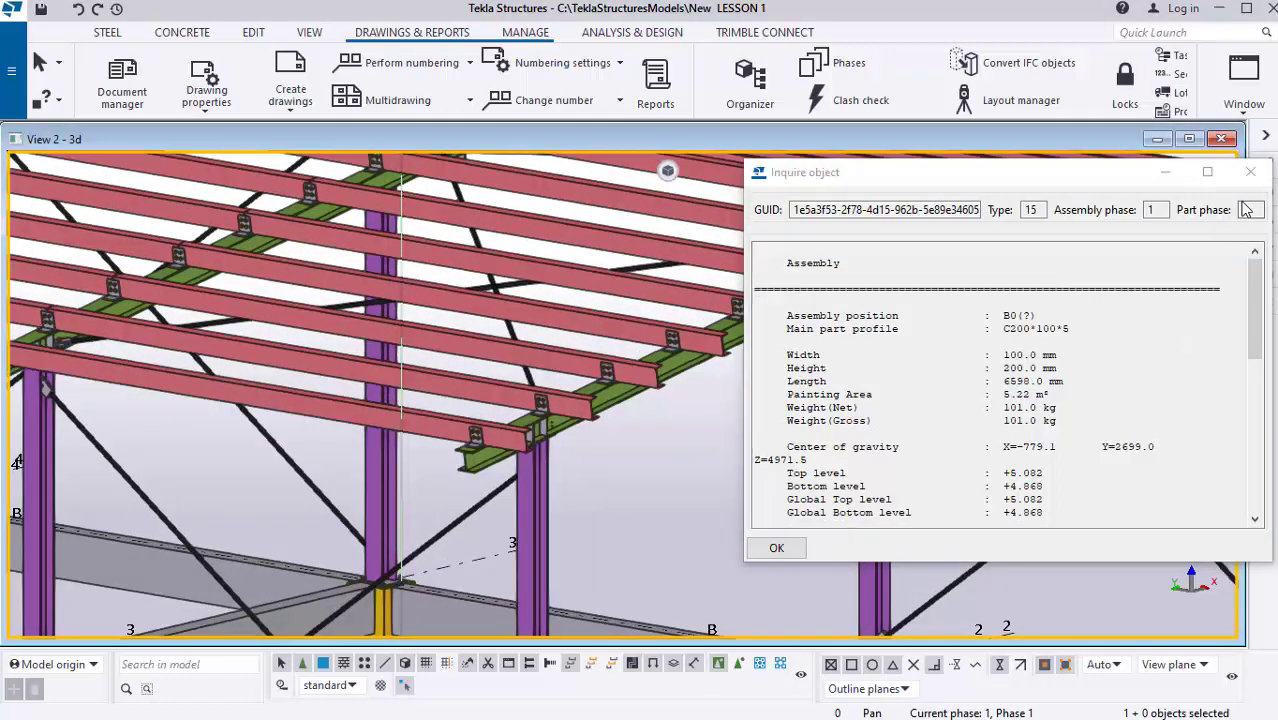
pyautogui.click(1250, 172)
pyautogui.scroll(3, 475, 470)
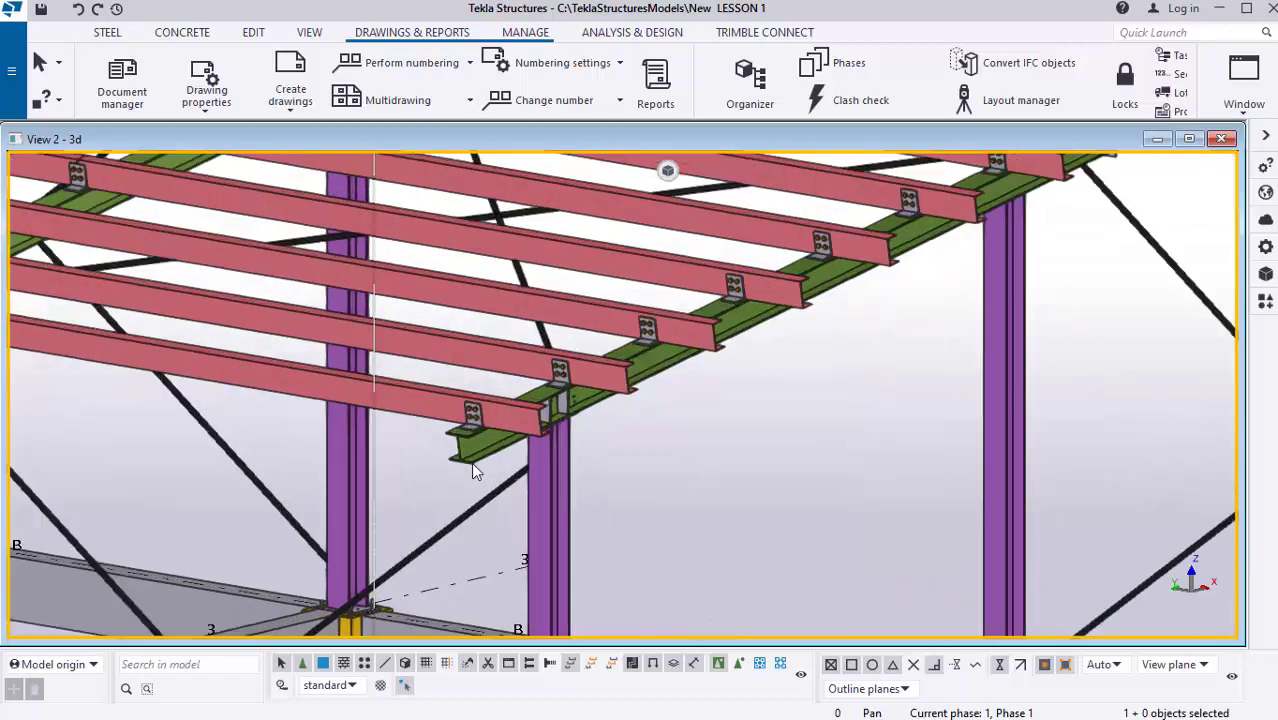
pyautogui.click(470, 457)
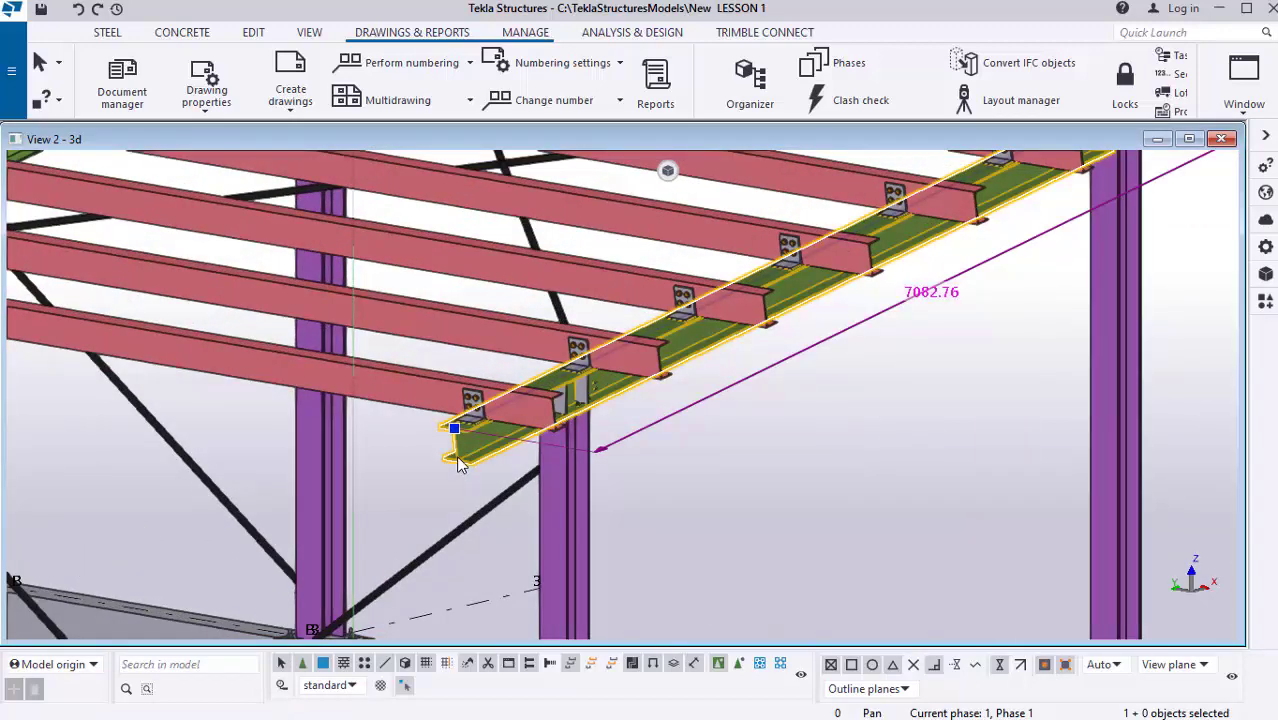
pyautogui.rightClick(458, 464)
pyautogui.moveTo(603, 250)
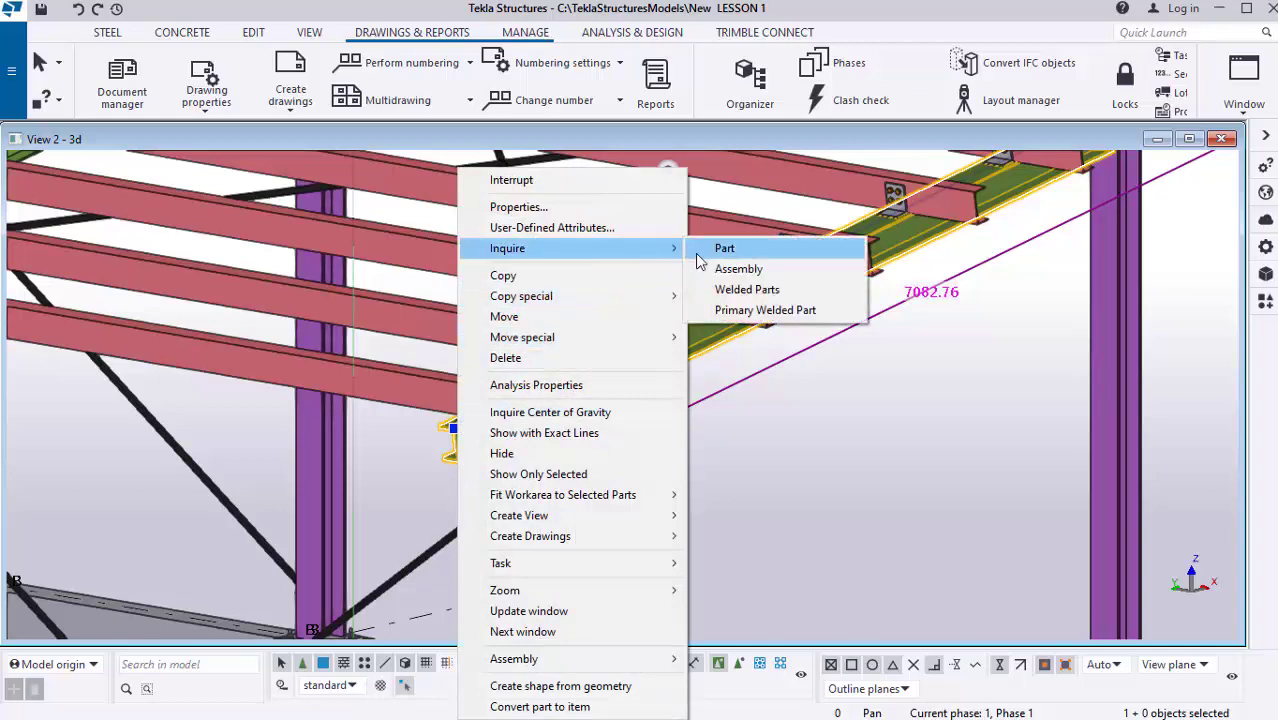
pyautogui.click(745, 269)
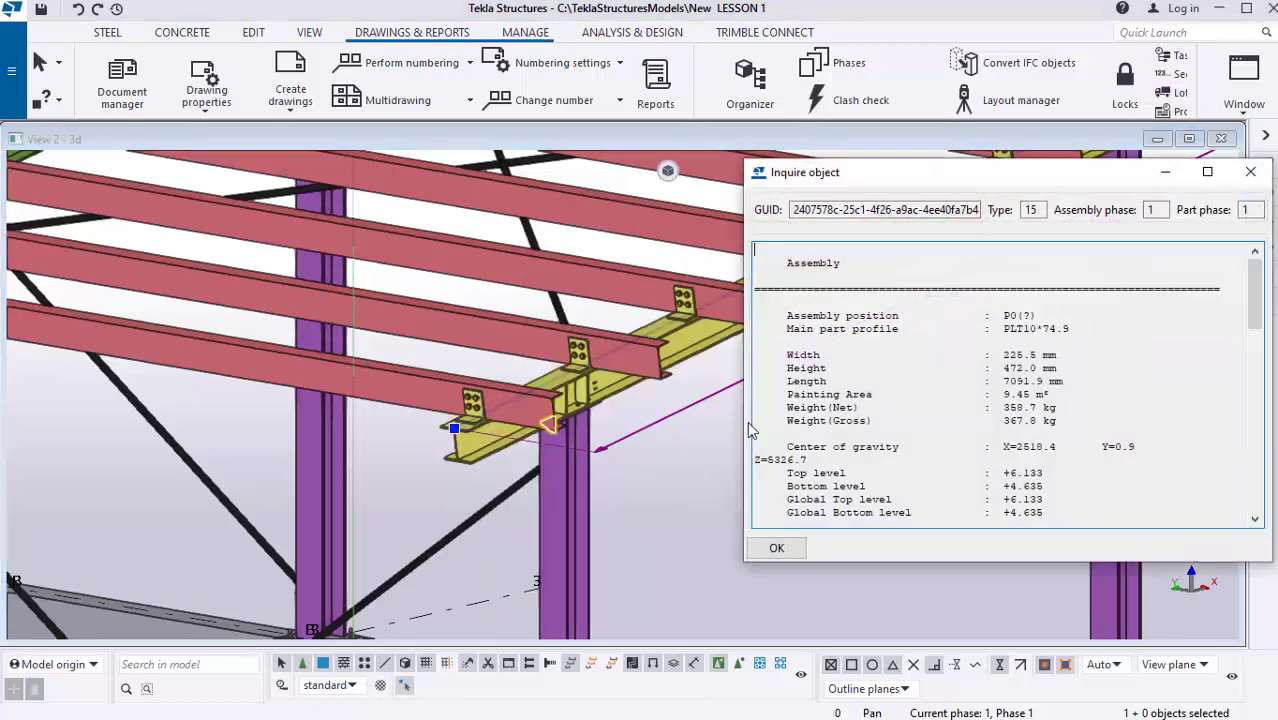
# Examine which parts, including the purlin cleats and stiffeners, are highlighted as the rafter's assembly, and close the report.
pyautogui.scroll(1, 620, 452)
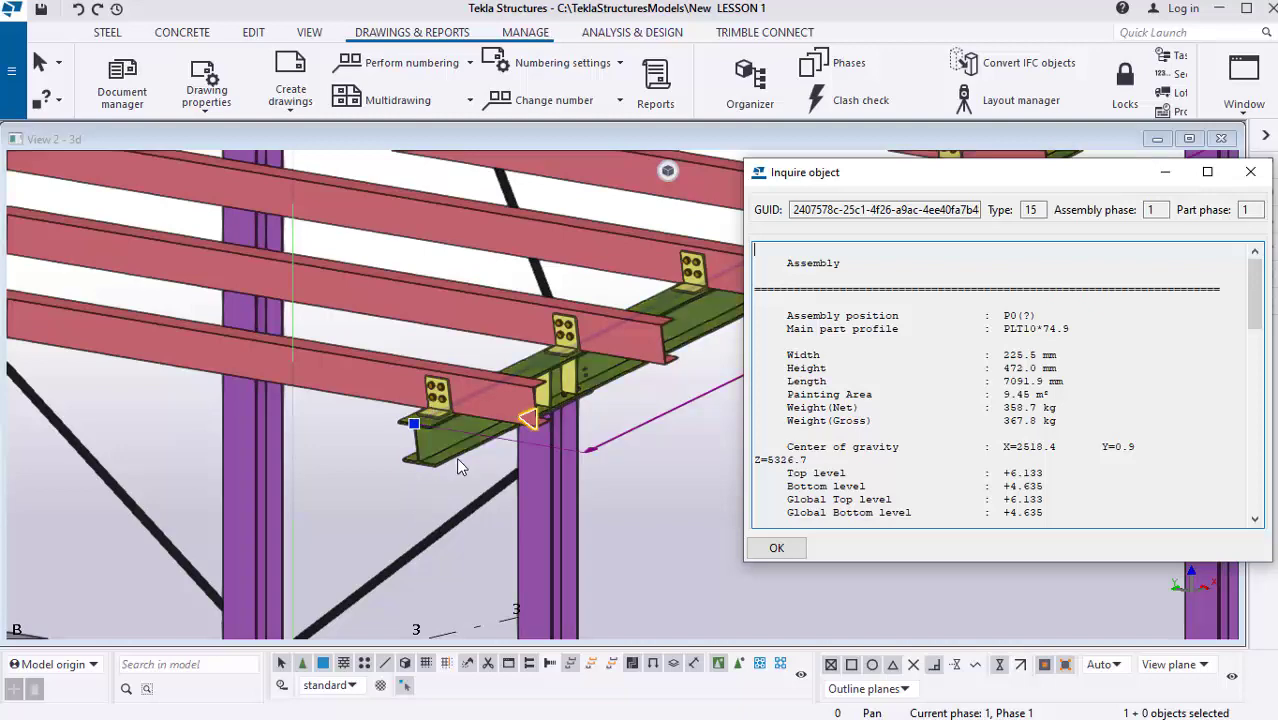
pyautogui.scroll(2, 462, 458)
pyautogui.scroll(-3, 452, 456)
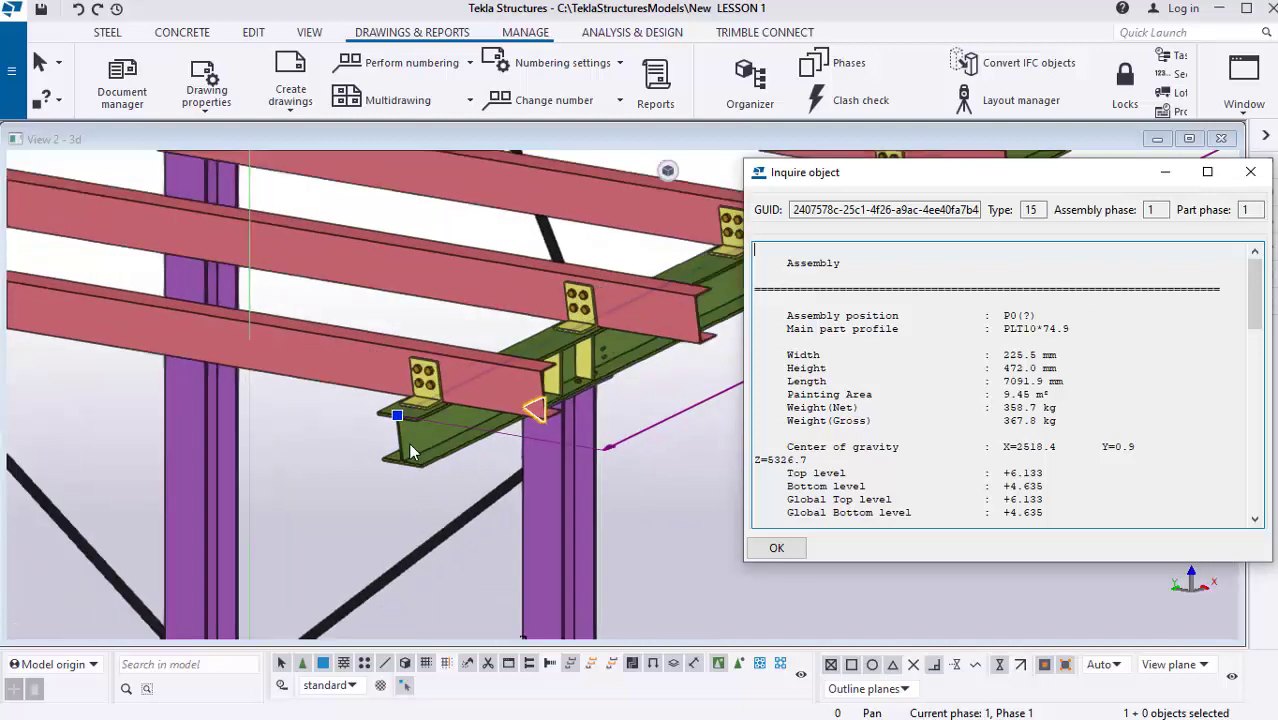
pyautogui.scroll(-2, 482, 430)
pyautogui.scroll(2, 584, 380)
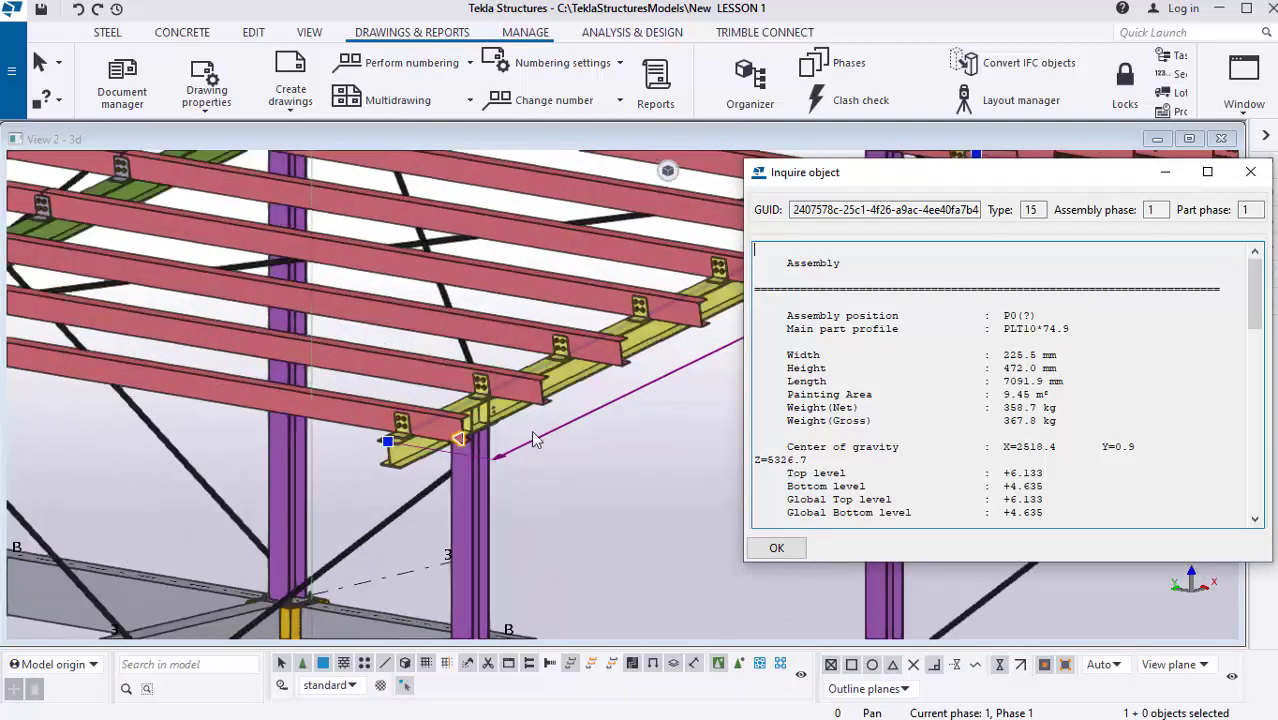
pyautogui.scroll(4, 533, 440)
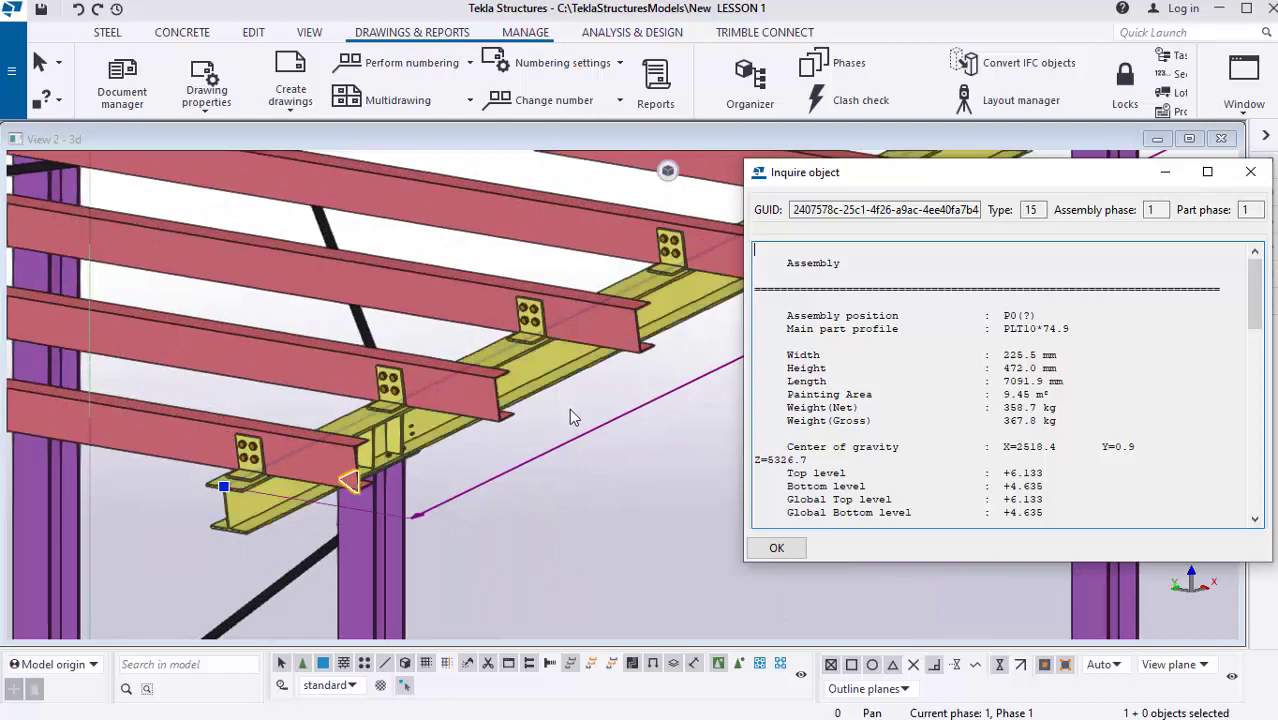
pyautogui.scroll(-1, 575, 423)
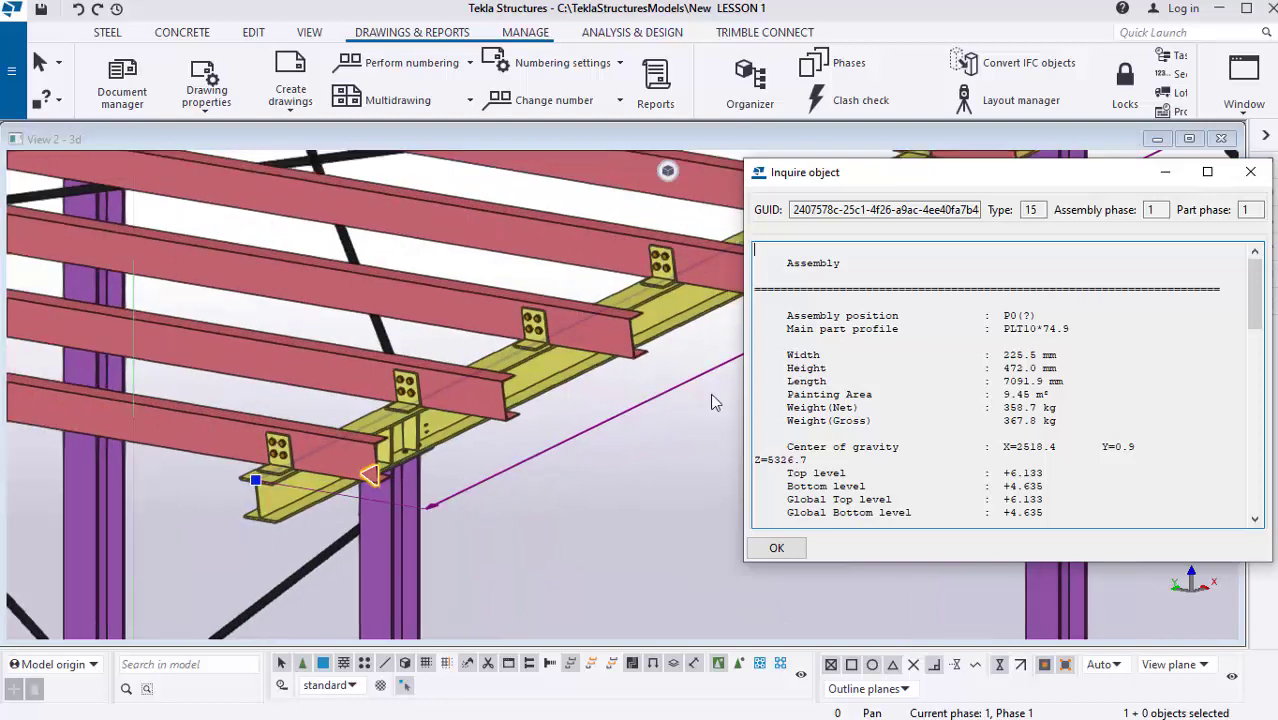
pyautogui.click(1250, 172)
# Weld the second purlin from the eave to its cleat on the rafter, using the cleat as the part to weld to.
pyautogui.scroll(-2, 740, 446)
pyautogui.scroll(5, 528, 396)
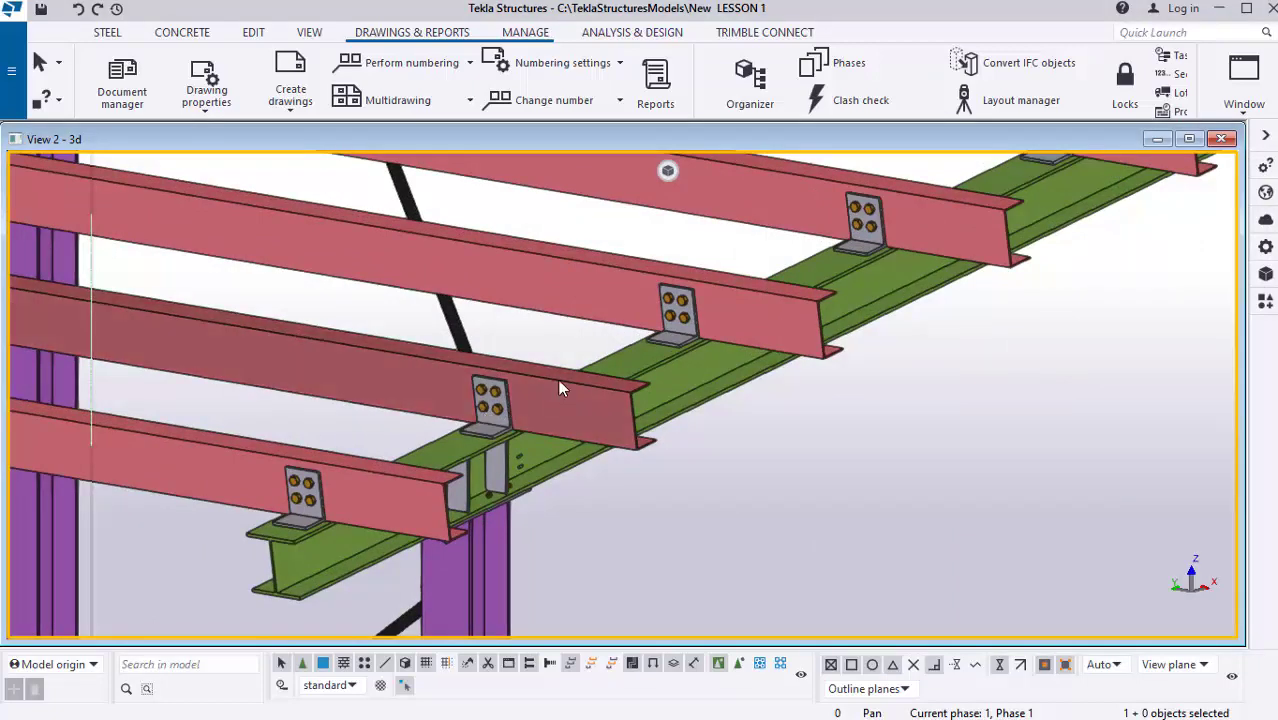
pyautogui.scroll(-1, 755, 440)
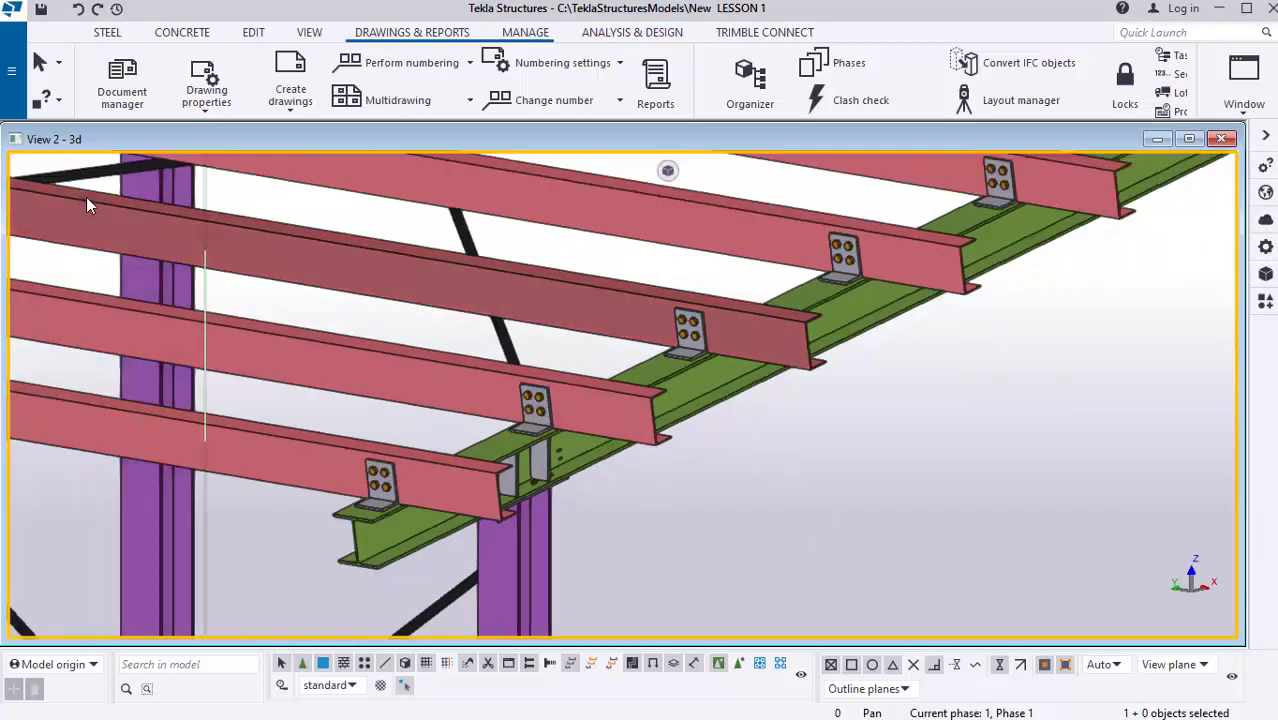
pyautogui.click(108, 36)
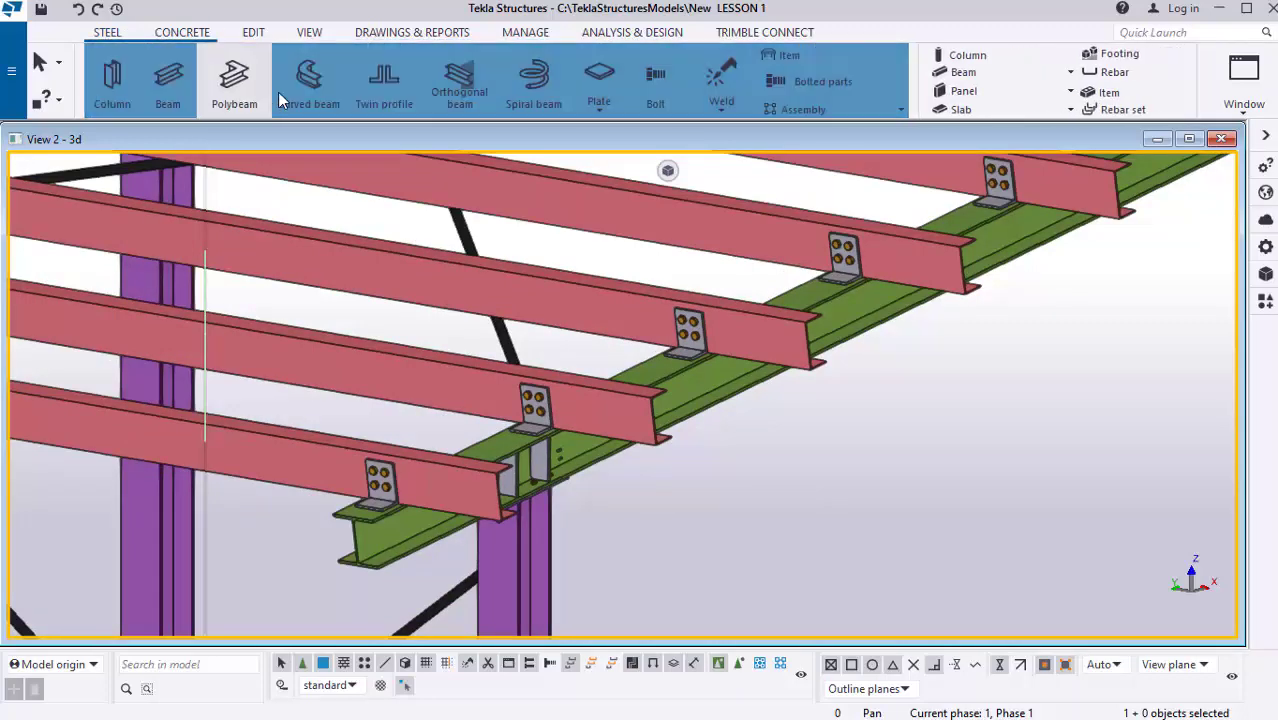
pyautogui.click(729, 82)
pyautogui.scroll(4, 560, 420)
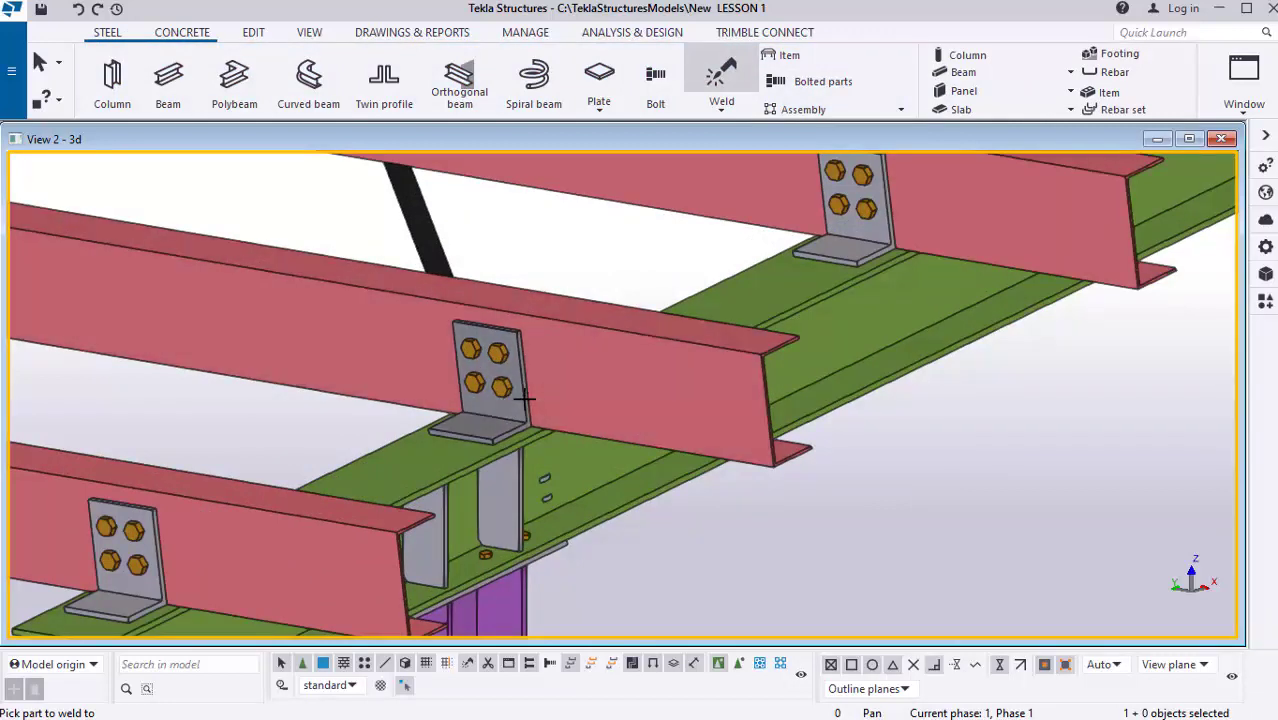
pyautogui.click(524, 405)
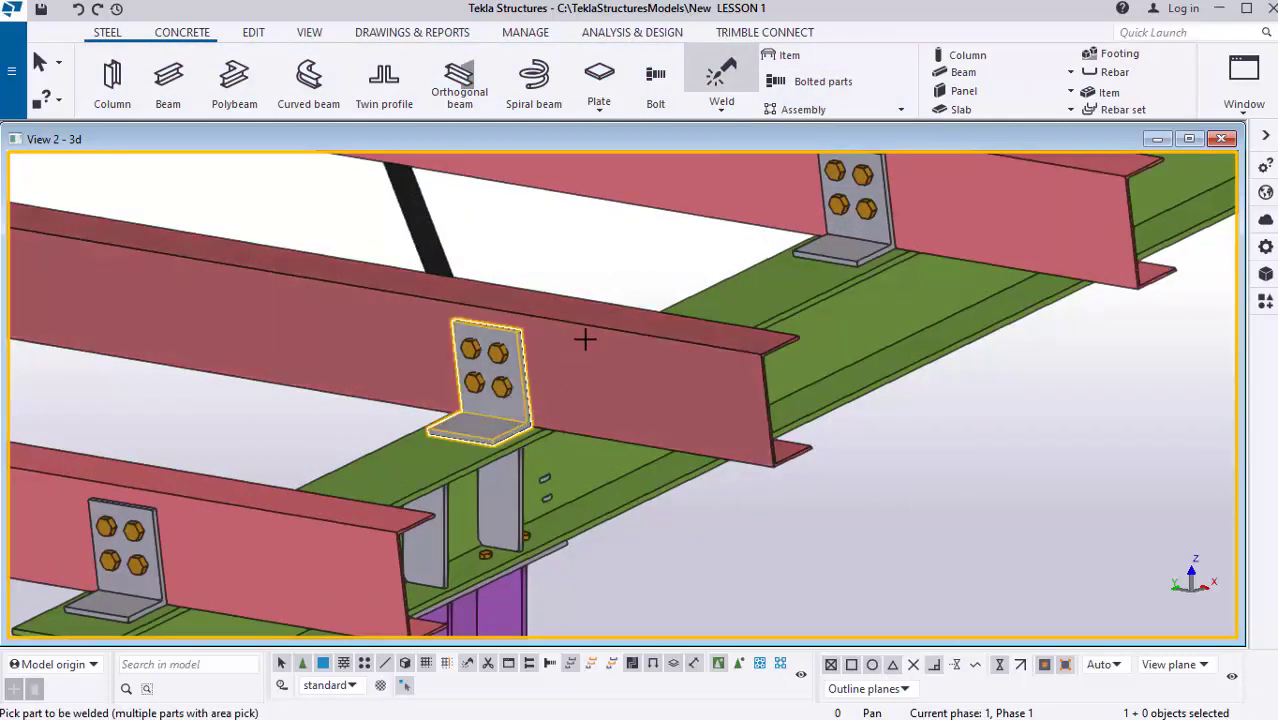
pyautogui.click(571, 356)
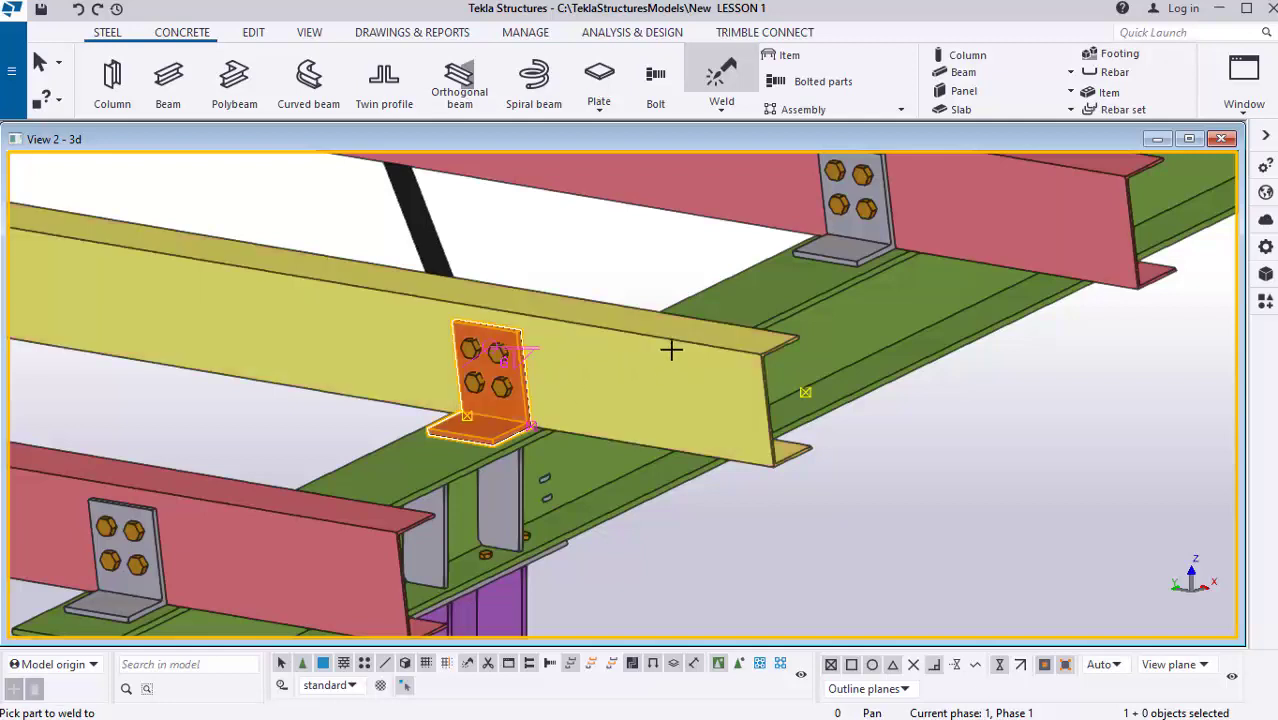
pyautogui.scroll(-2, 665, 363)
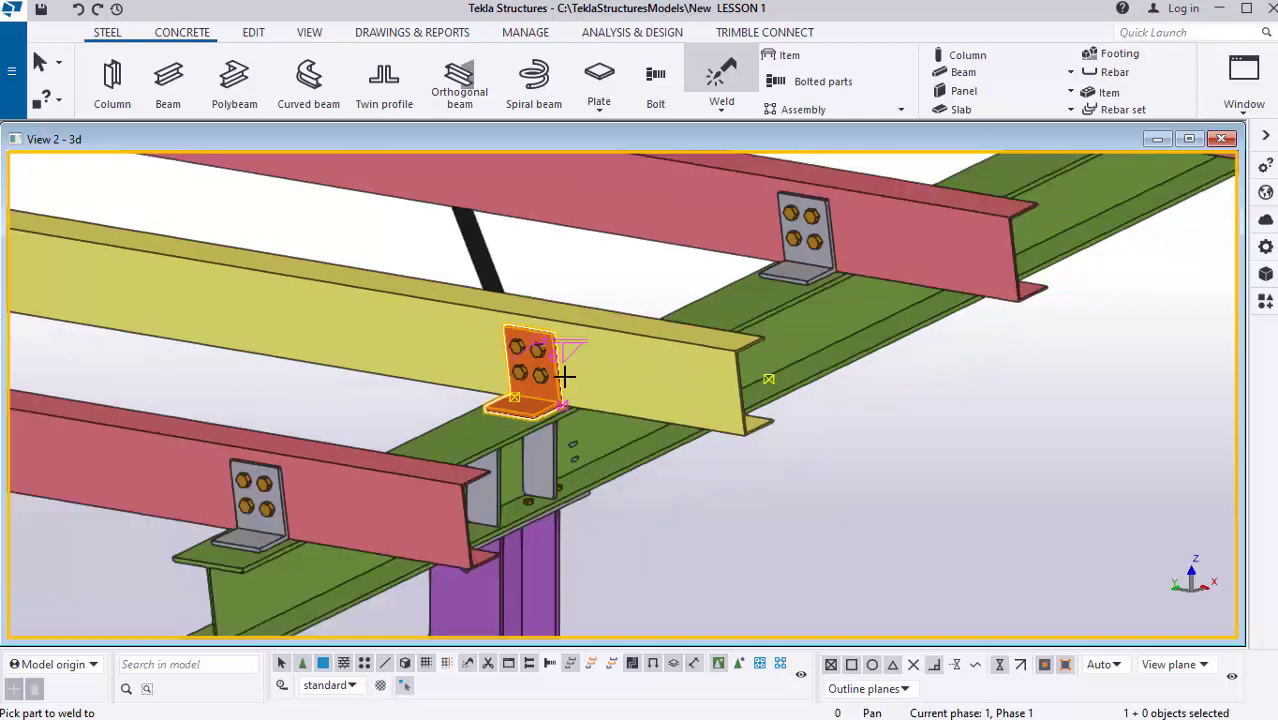
pyautogui.scroll(2, 555, 370)
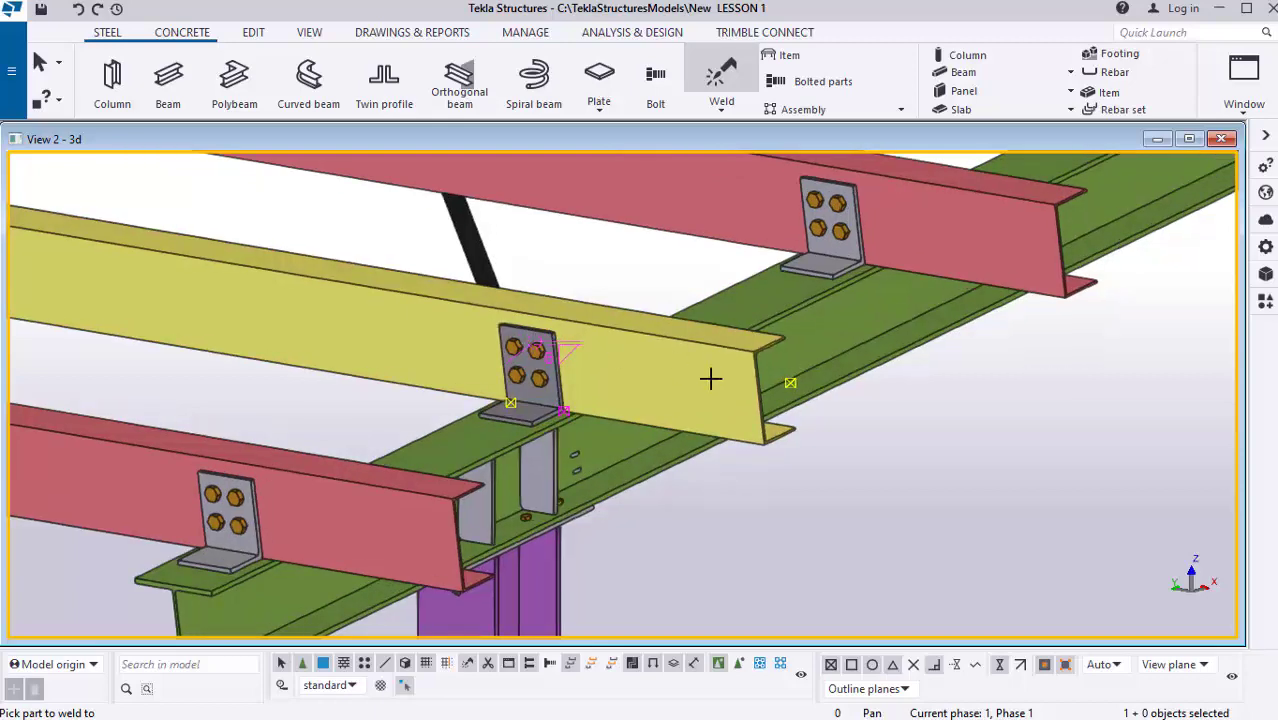
pyautogui.scroll(-2, 710, 378)
pyautogui.scroll(-2, 653, 517)
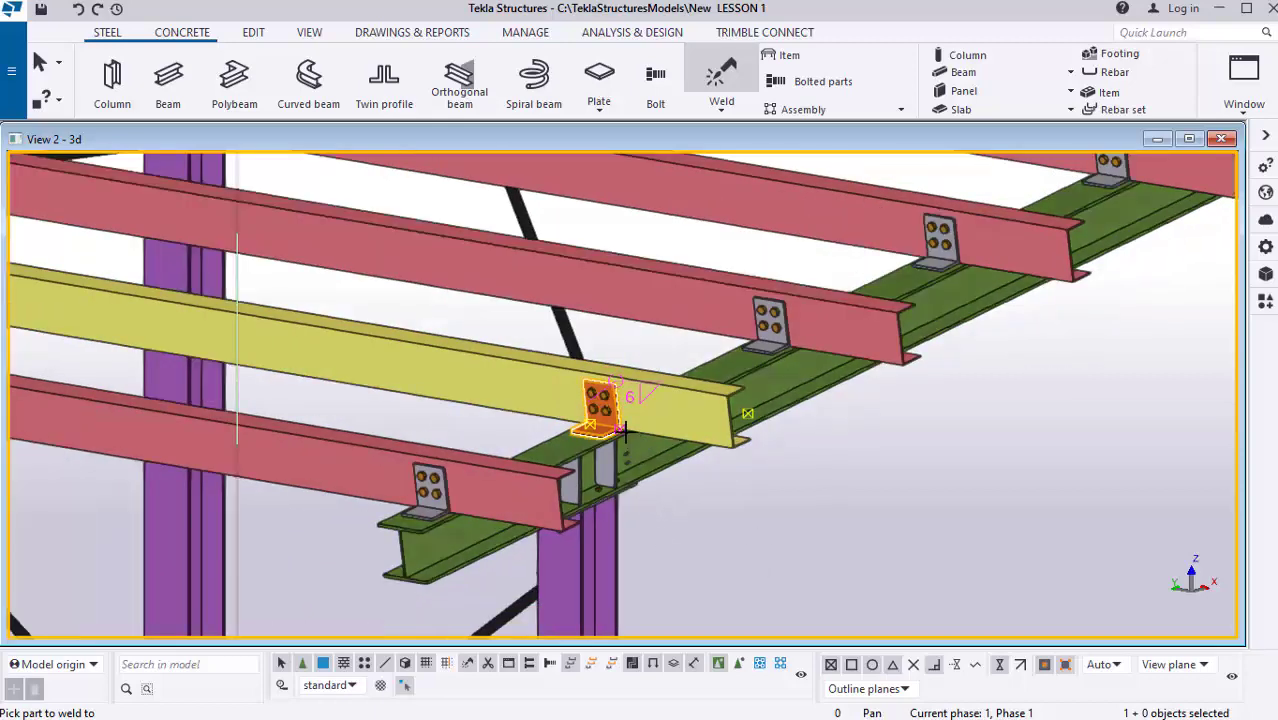
pyautogui.rightClick(896, 432)
pyautogui.click(935, 112)
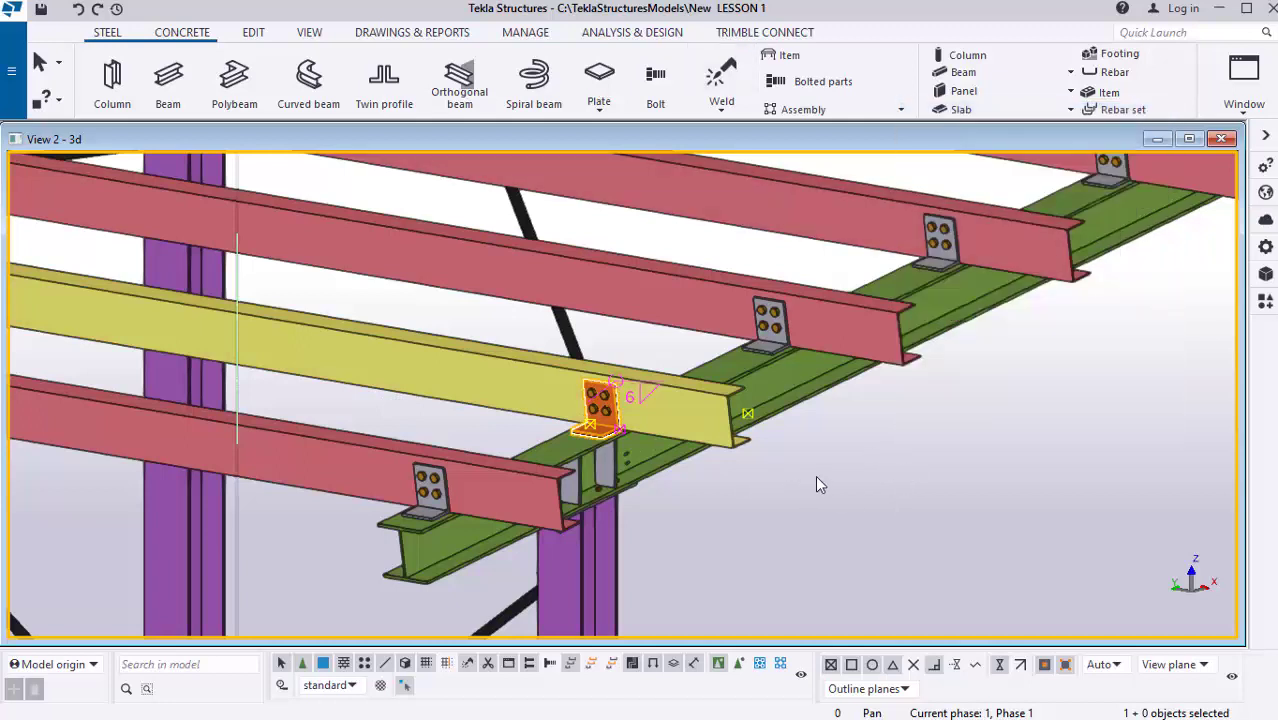
# Inquire the assembly information of the purlin welded to the cleat.
pyautogui.click(473, 356)
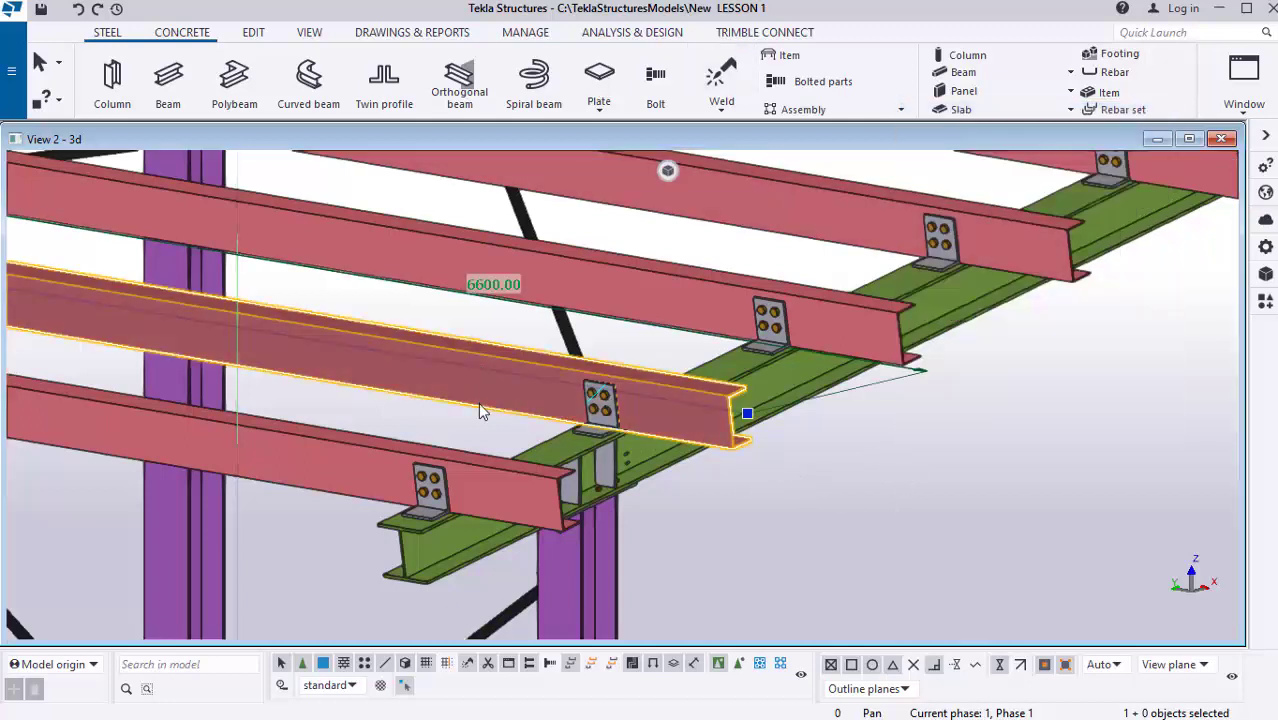
pyautogui.rightClick(474, 351)
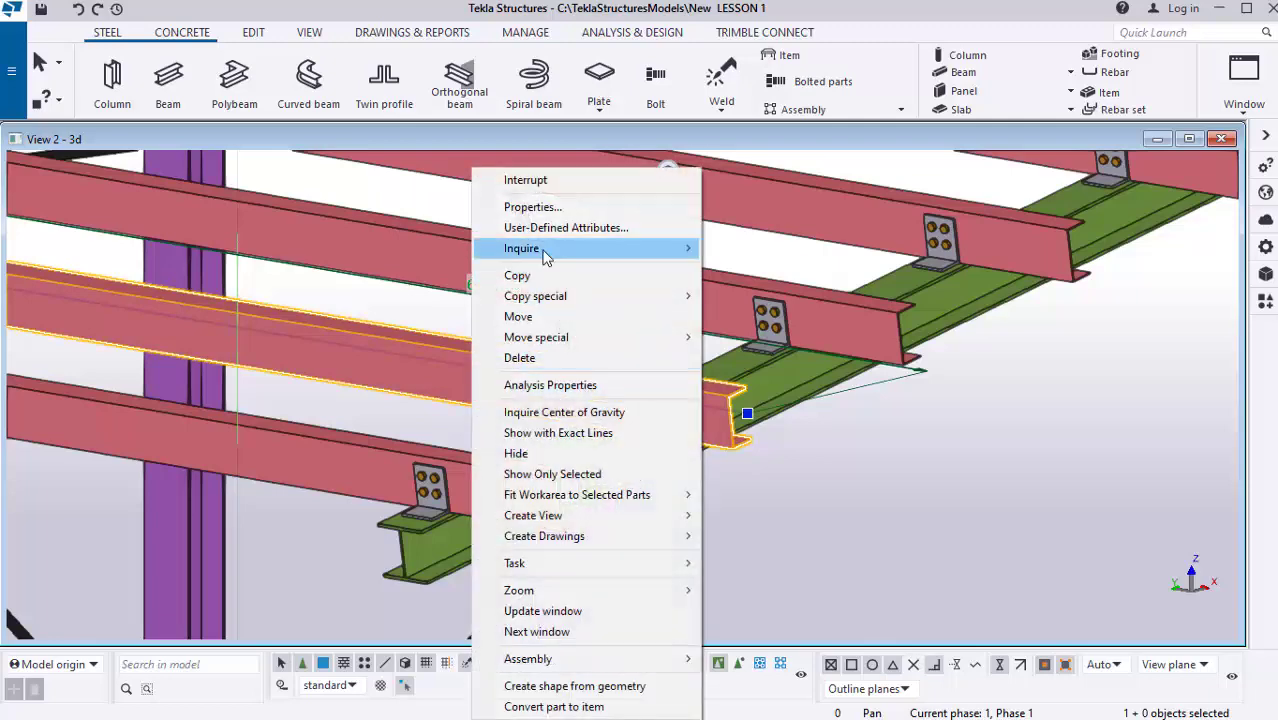
pyautogui.moveTo(546, 258)
pyautogui.click(757, 268)
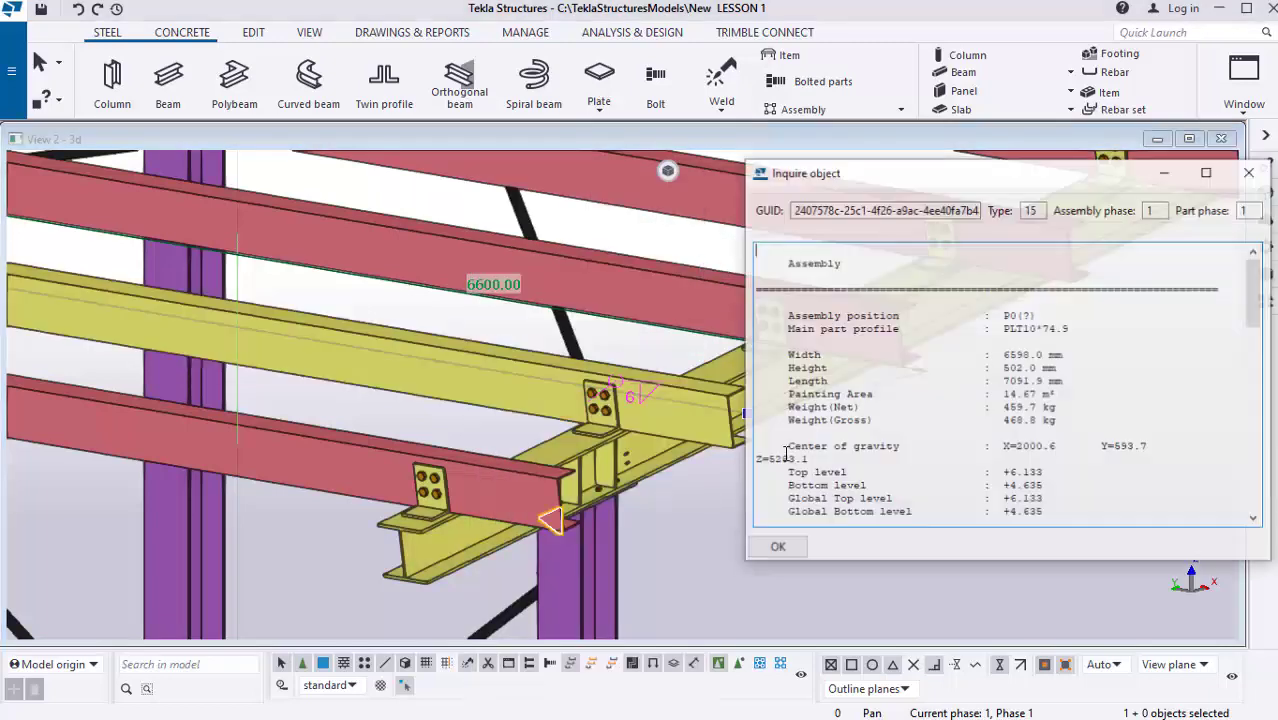
# Examine the highlighted extent of the assembly containing the welded purlin and the rafter, and close the report.
pyautogui.scroll(-3, 452, 436)
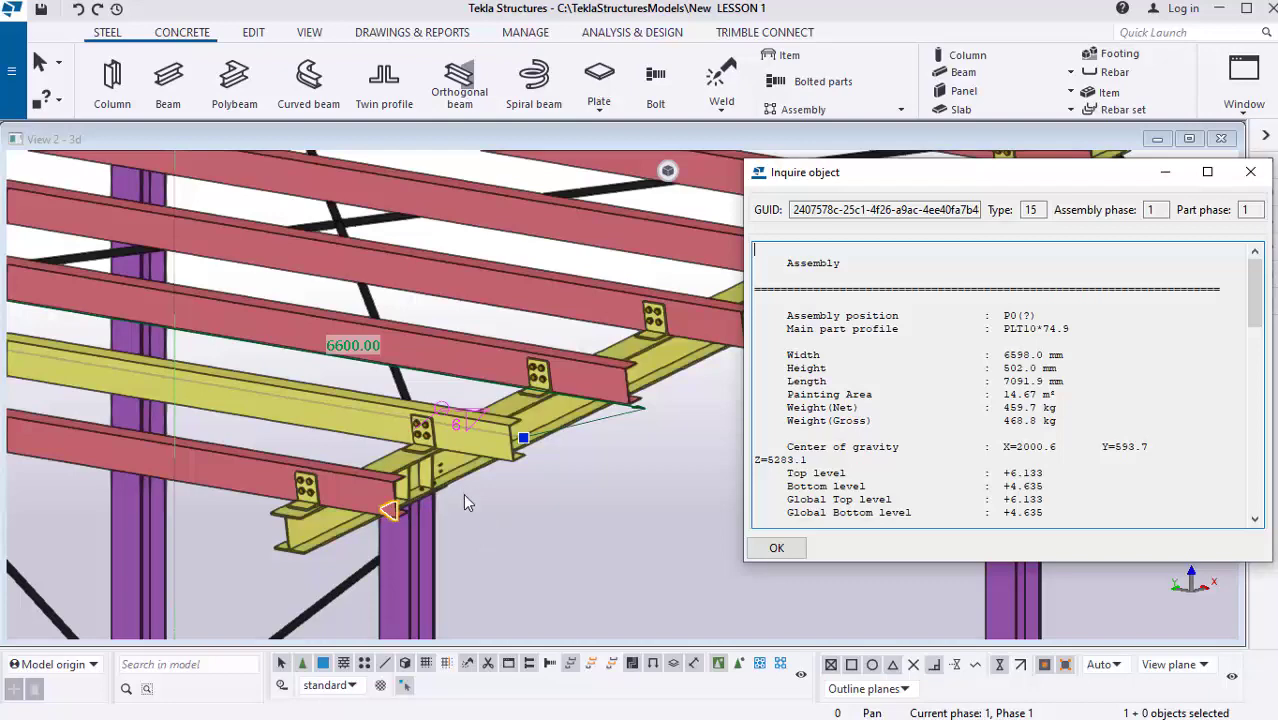
pyautogui.scroll(-2, 393, 529)
pyautogui.scroll(-1, 393, 537)
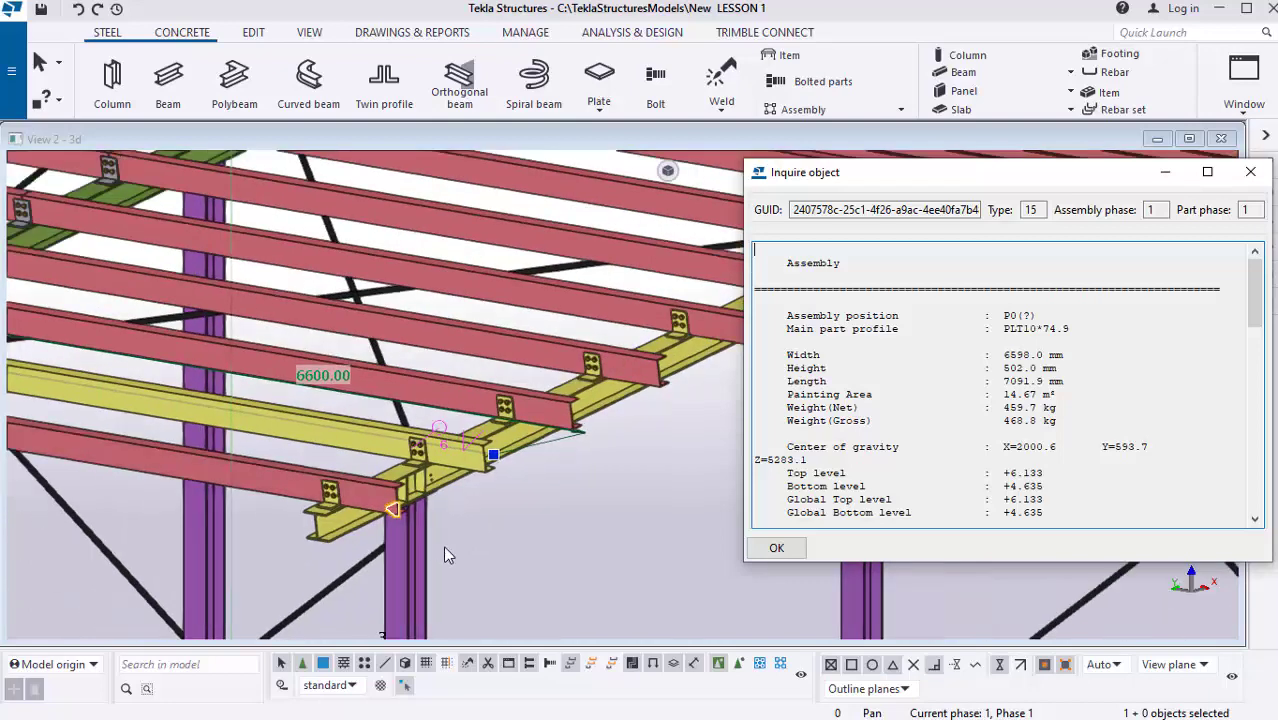
pyautogui.scroll(-2, 443, 545)
pyautogui.scroll(2, 424, 488)
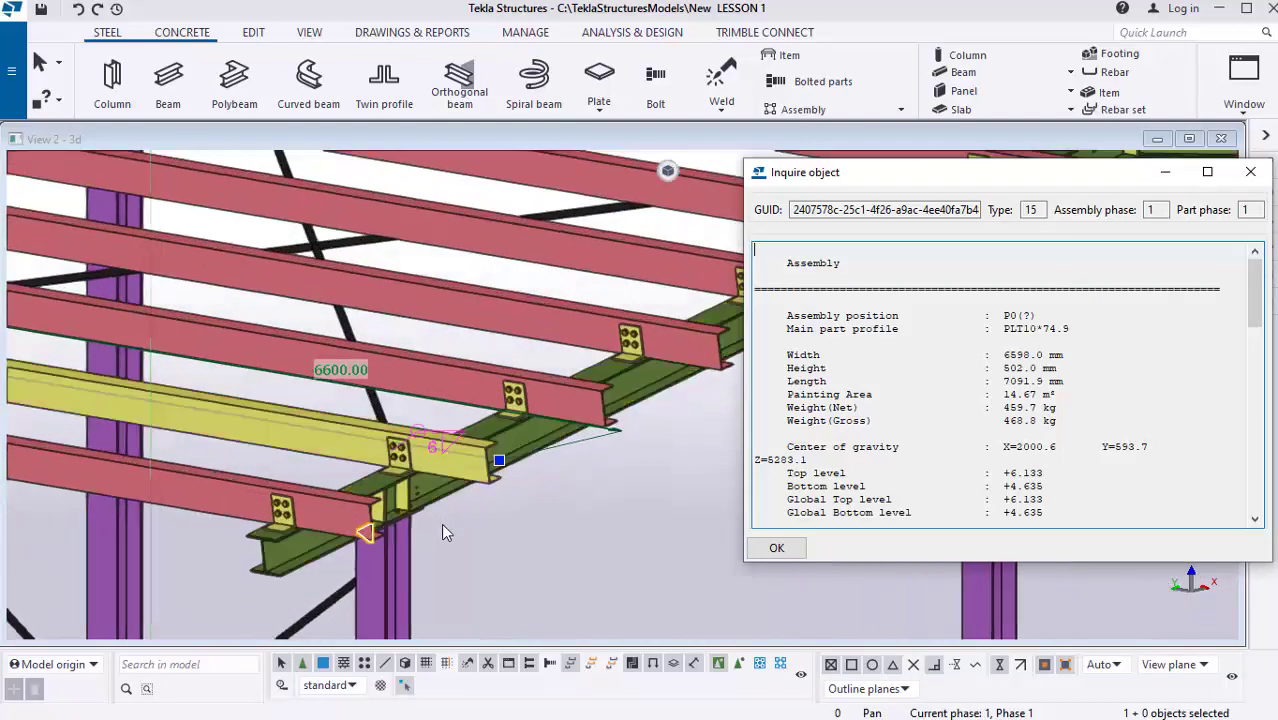
pyautogui.scroll(1, 427, 506)
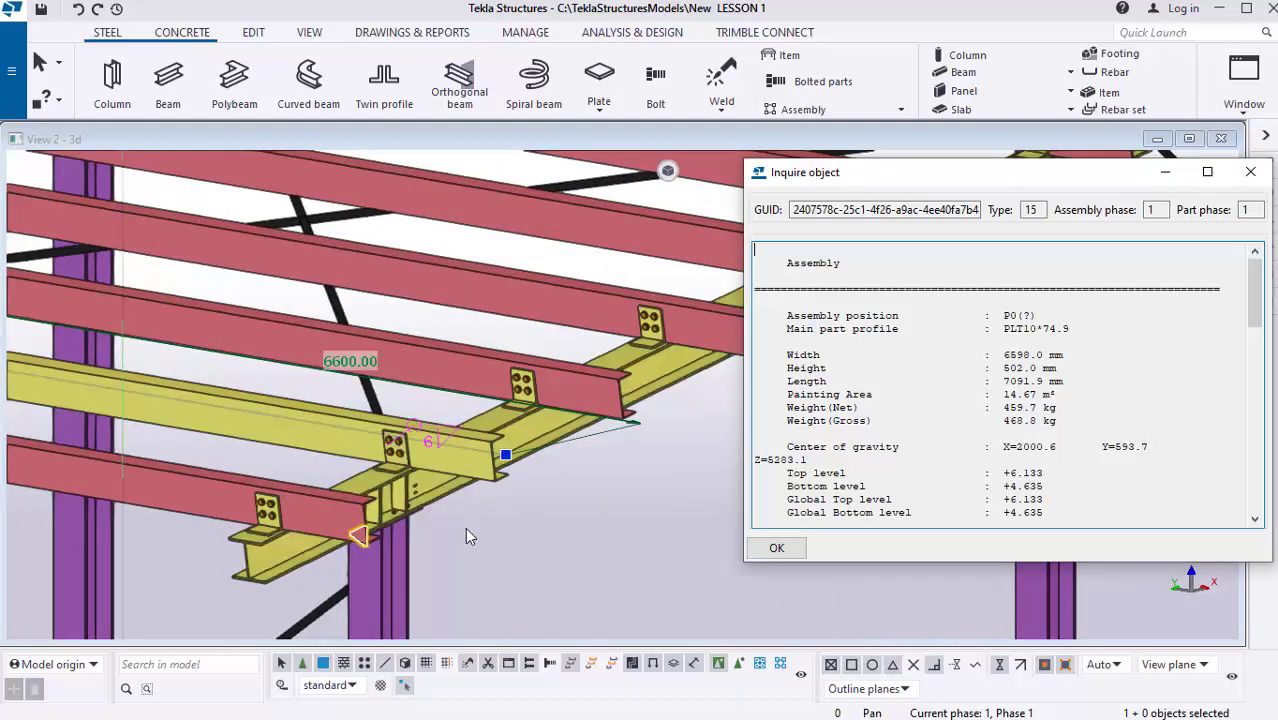
pyautogui.scroll(-2, 351, 485)
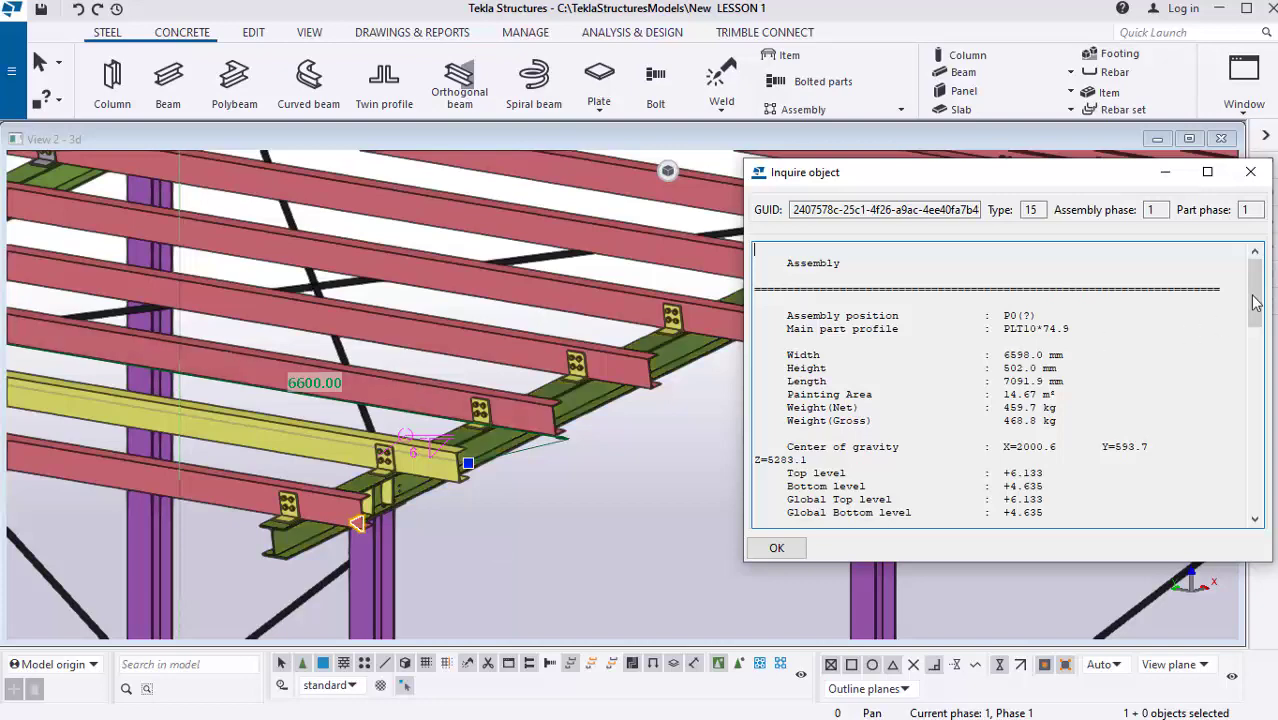
pyautogui.press('Escape')
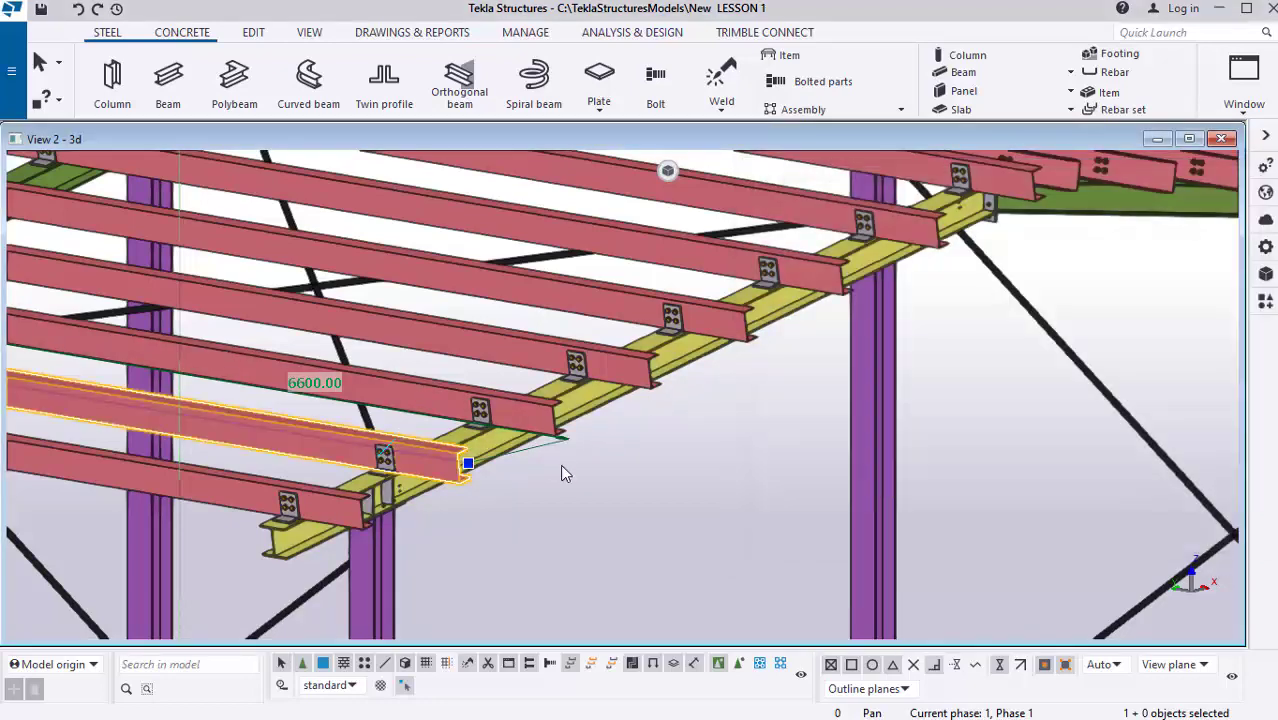
# Inquire the assembly information of the column at grid A/1 and examine the column down to its base.
pyautogui.scroll(-10, 562, 468)
pyautogui.scroll(5, 545, 500)
pyautogui.scroll(2, 547, 500)
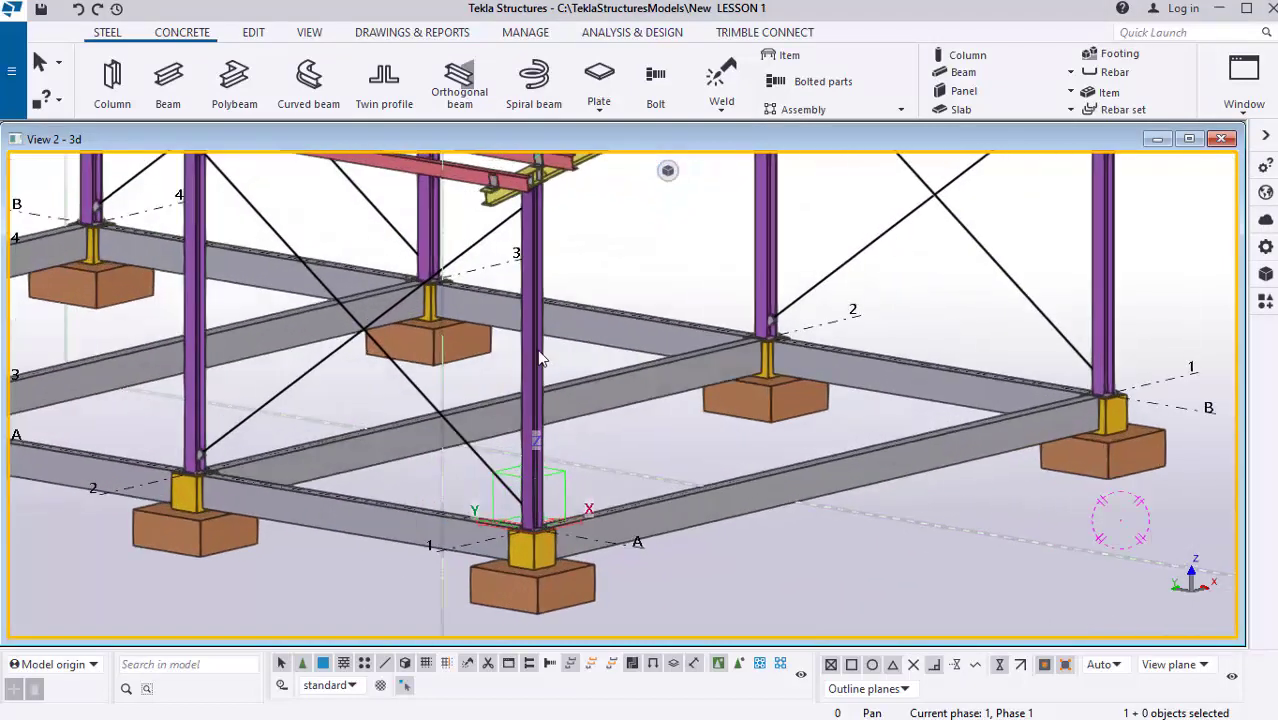
pyautogui.click(534, 339)
pyautogui.rightClick(549, 352)
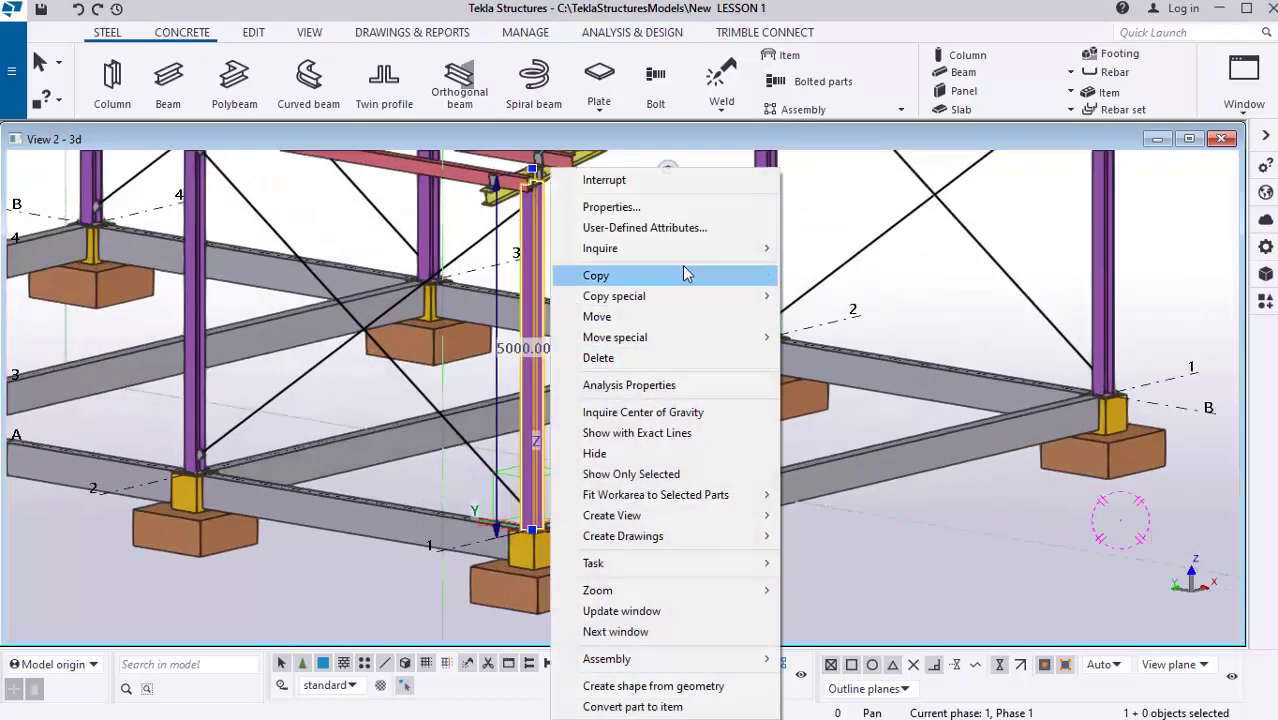
pyautogui.moveTo(700, 248)
pyautogui.click(830, 269)
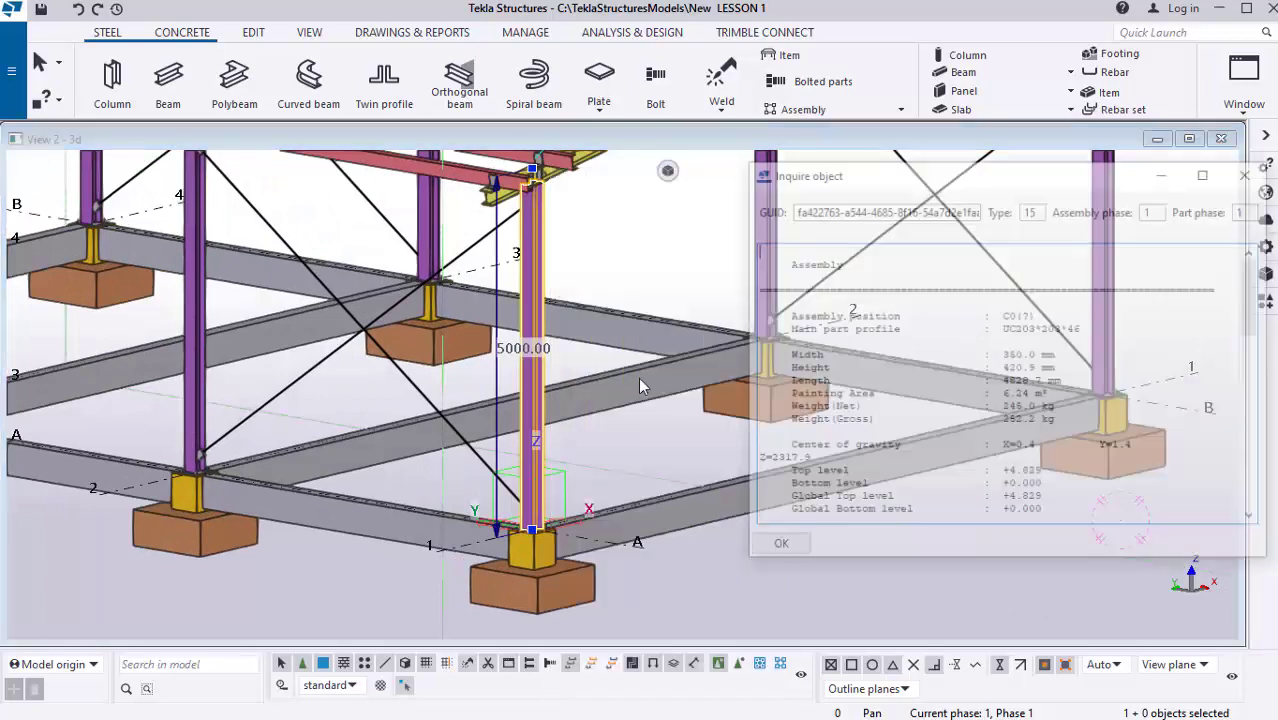
pyautogui.scroll(3, 557, 552)
pyautogui.scroll(4, 556, 552)
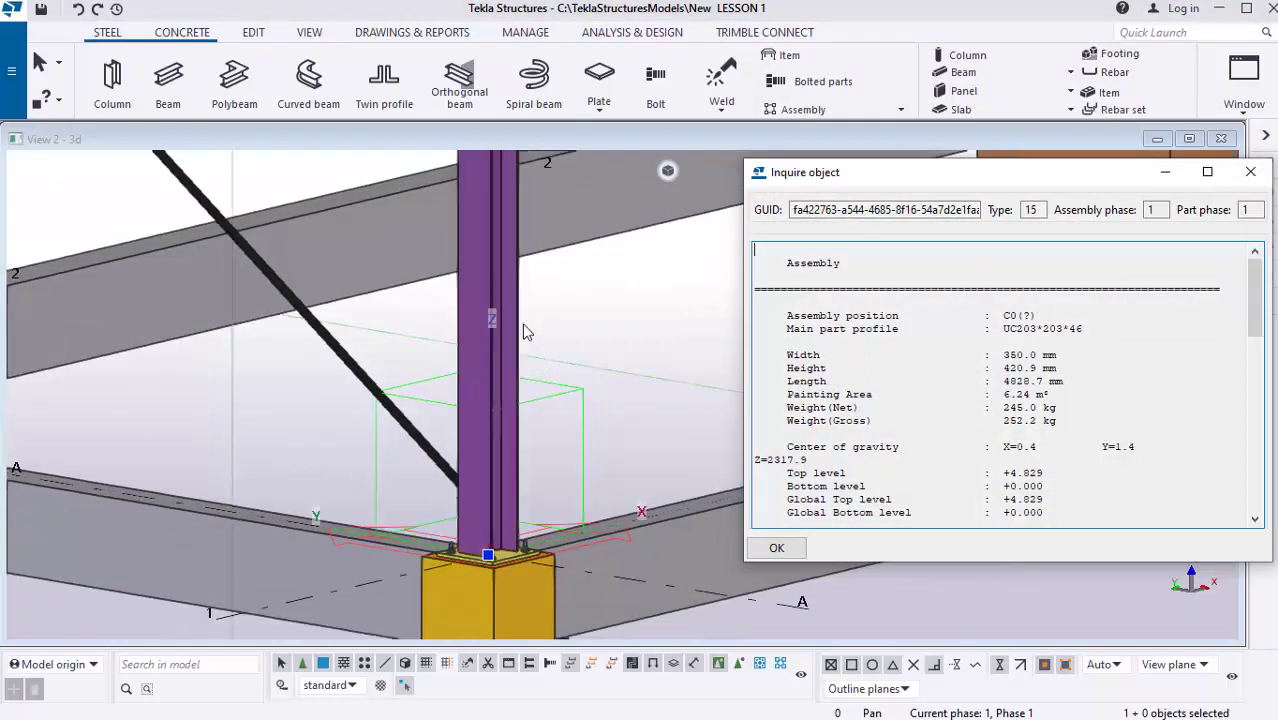
pyautogui.scroll(-4, 450, 586)
pyautogui.scroll(-5, 475, 568)
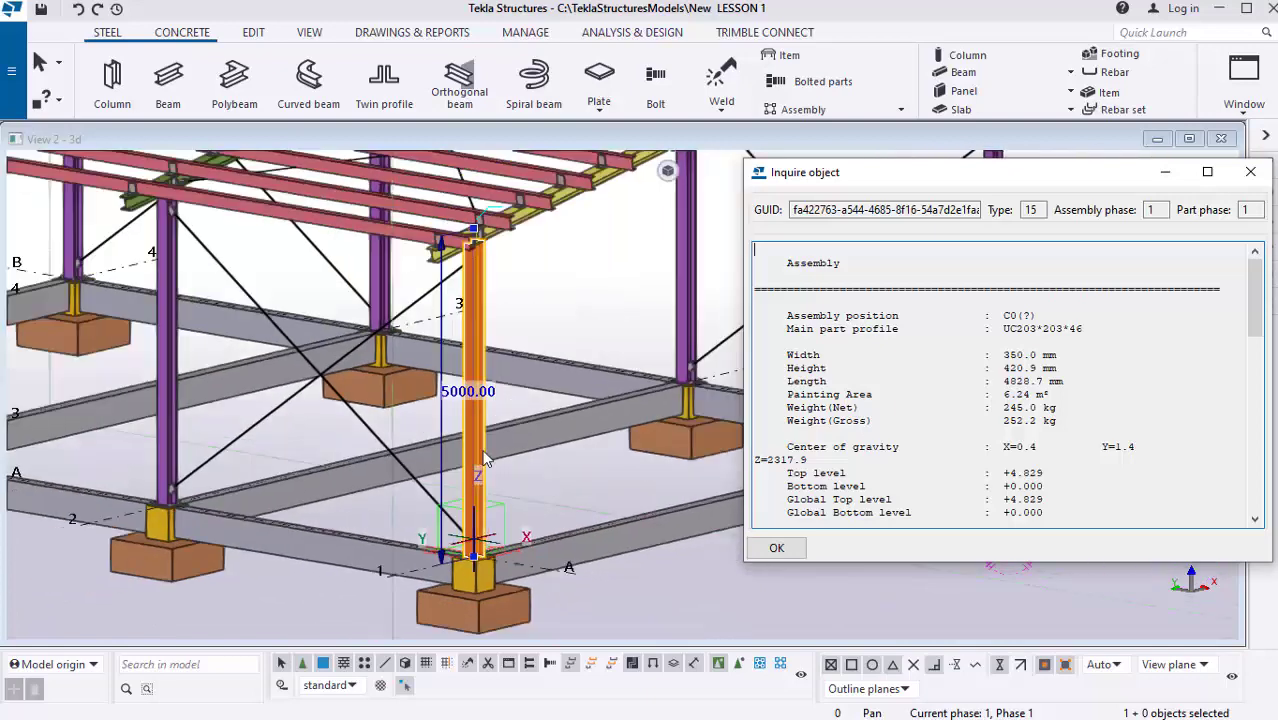
# Examine the top of the column assembly at grid A/1 where it meets the rafter, and close the report.
pyautogui.scroll(6, 569, 297)
pyautogui.scroll(1, 569, 297)
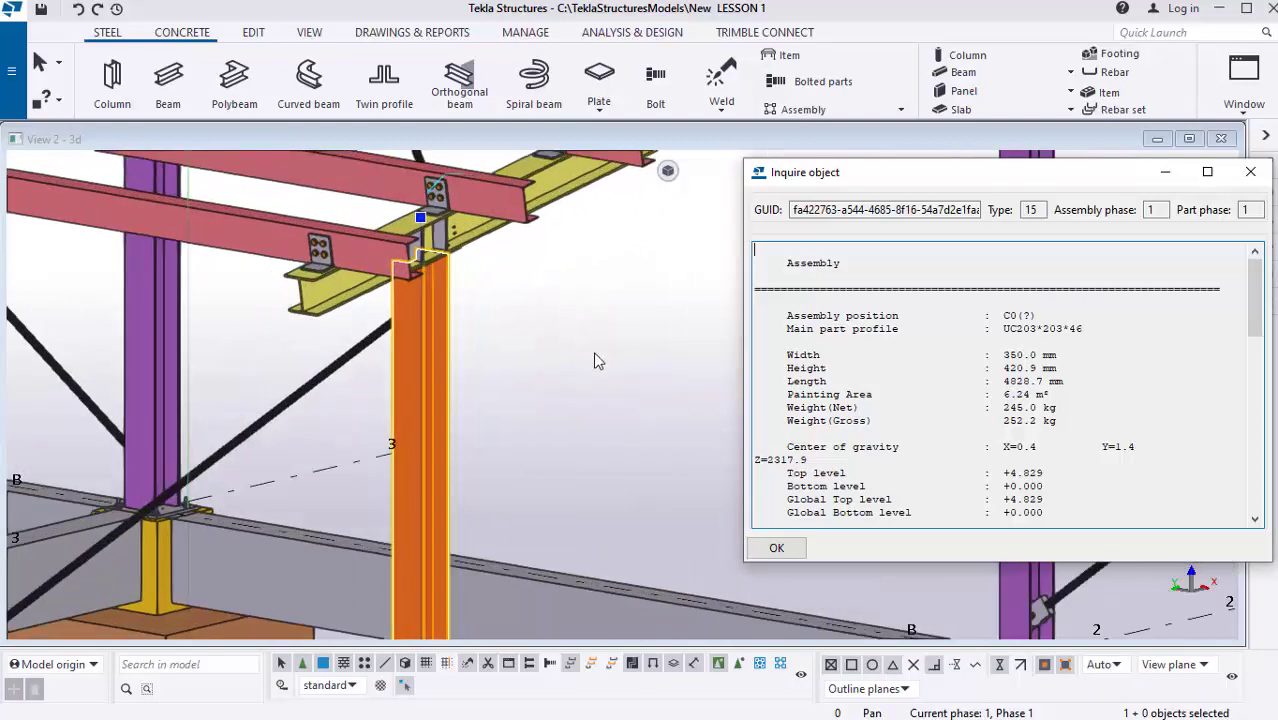
pyautogui.scroll(-4, 538, 398)
pyautogui.scroll(5, 420, 350)
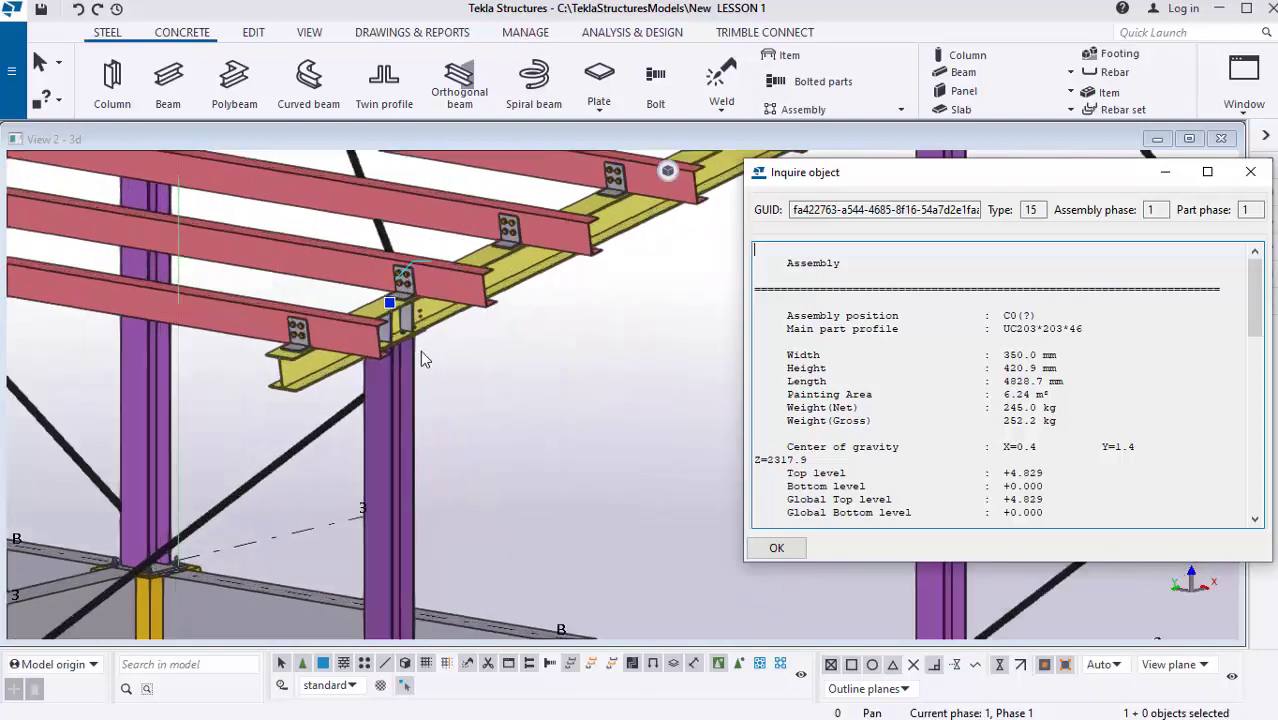
pyautogui.scroll(1, 598, 374)
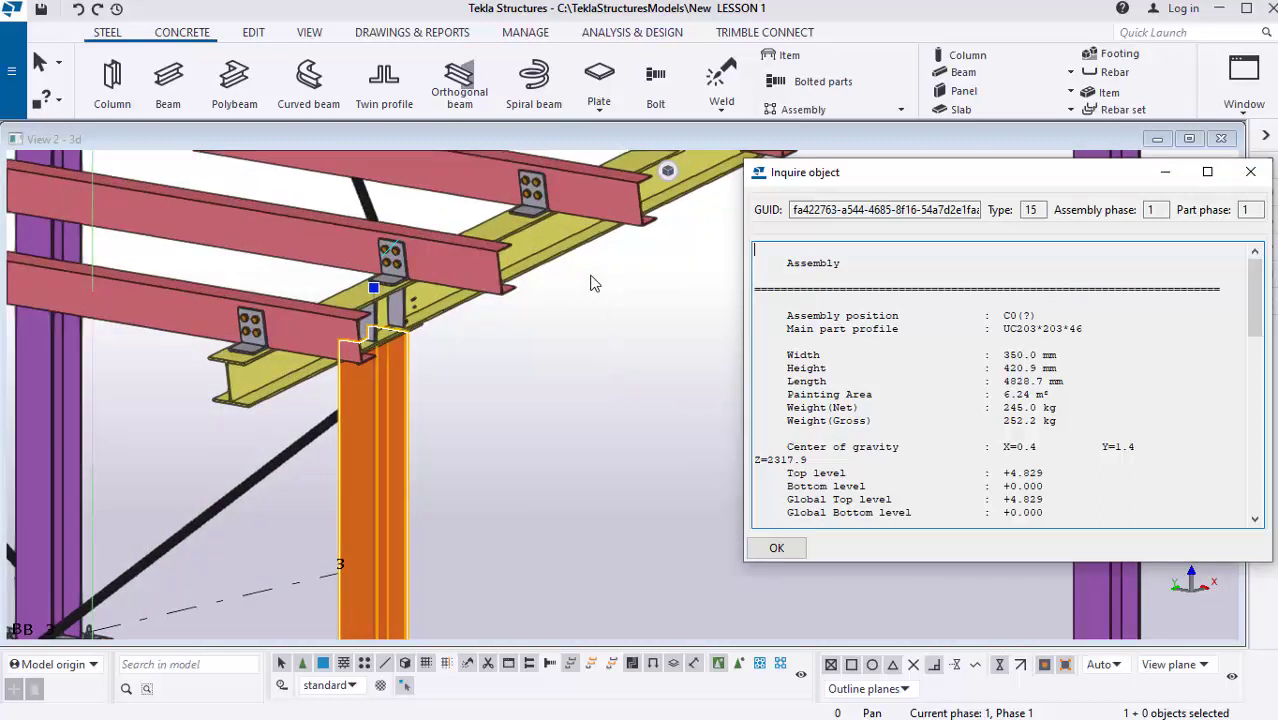
pyautogui.scroll(3, 440, 371)
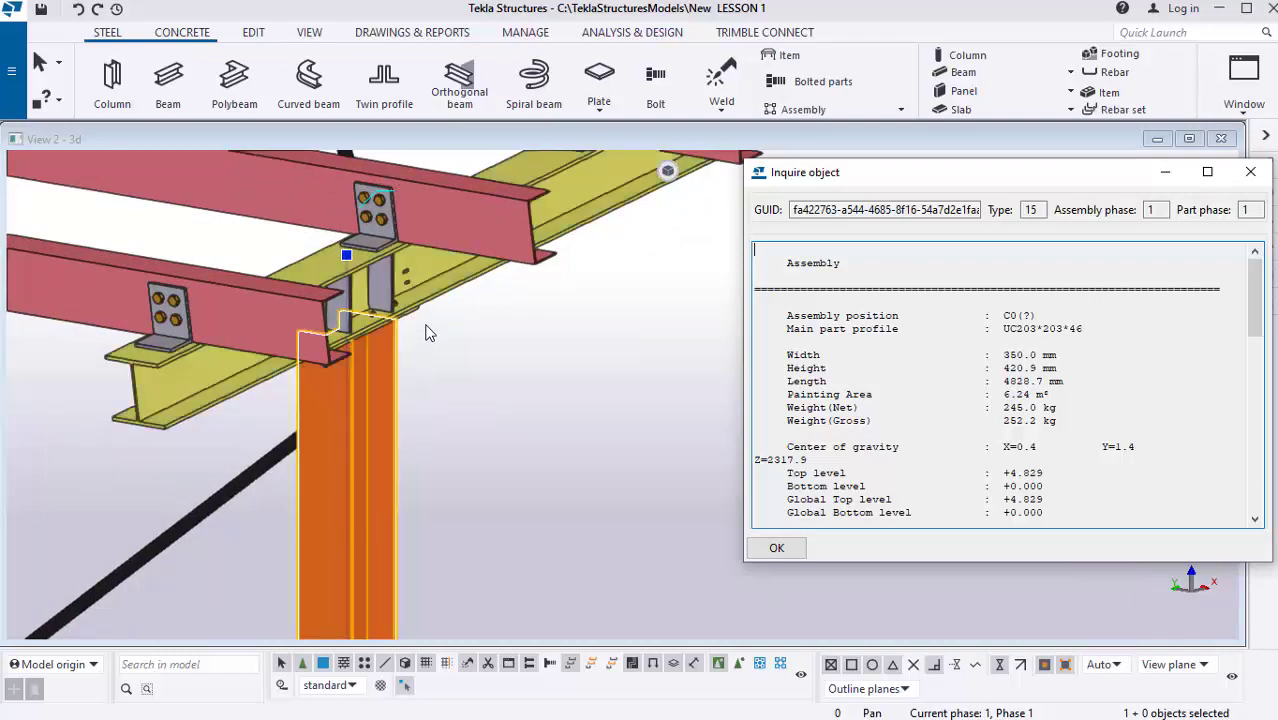
pyautogui.scroll(-3, 368, 416)
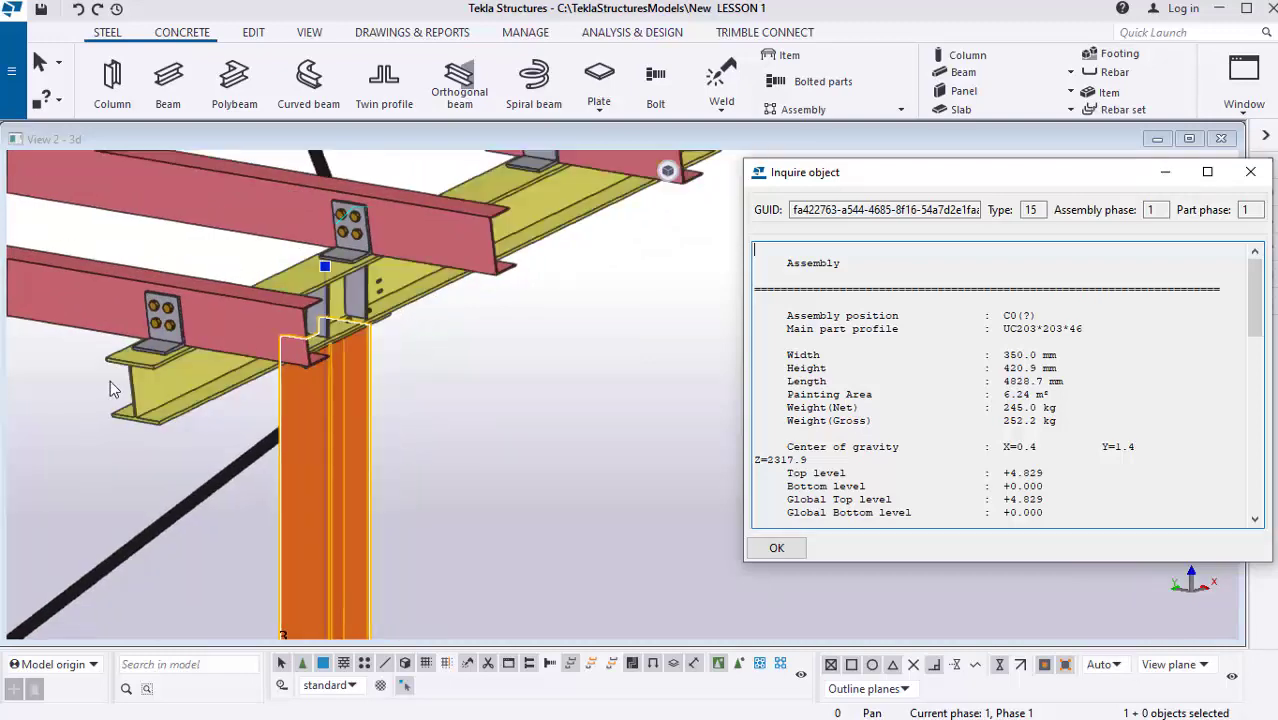
pyautogui.scroll(-5, 368, 416)
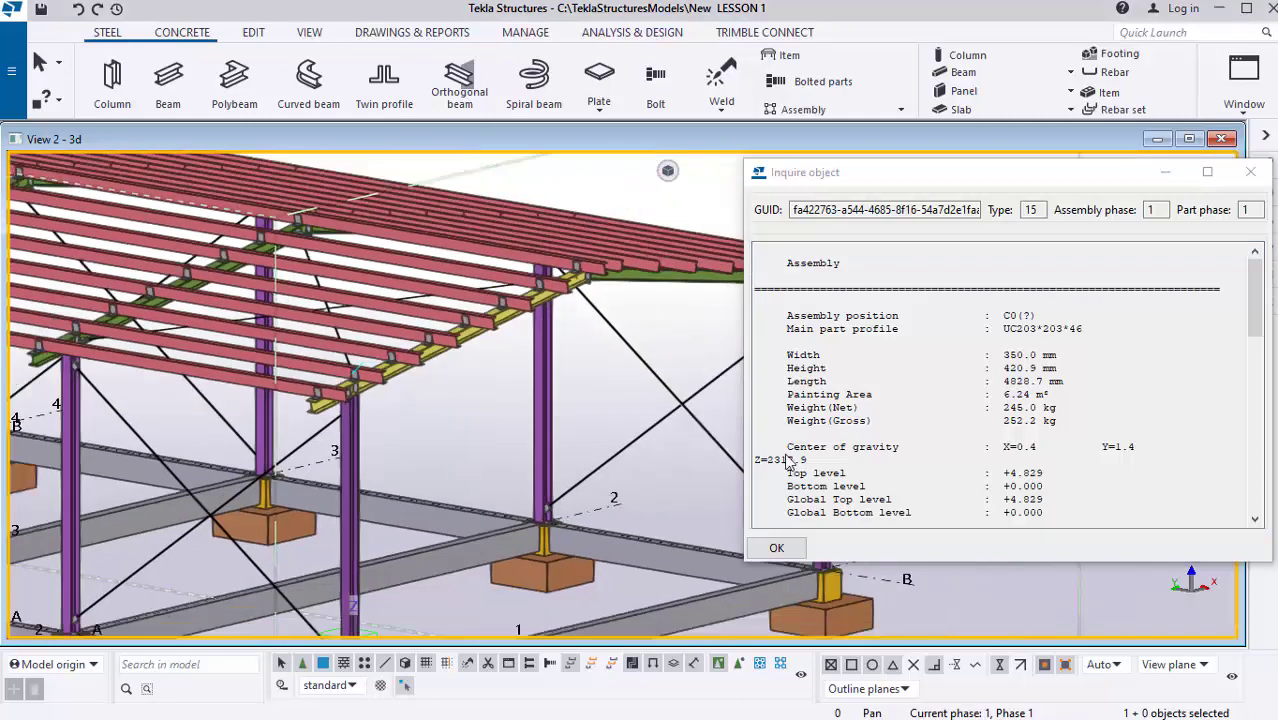
pyautogui.click(1250, 172)
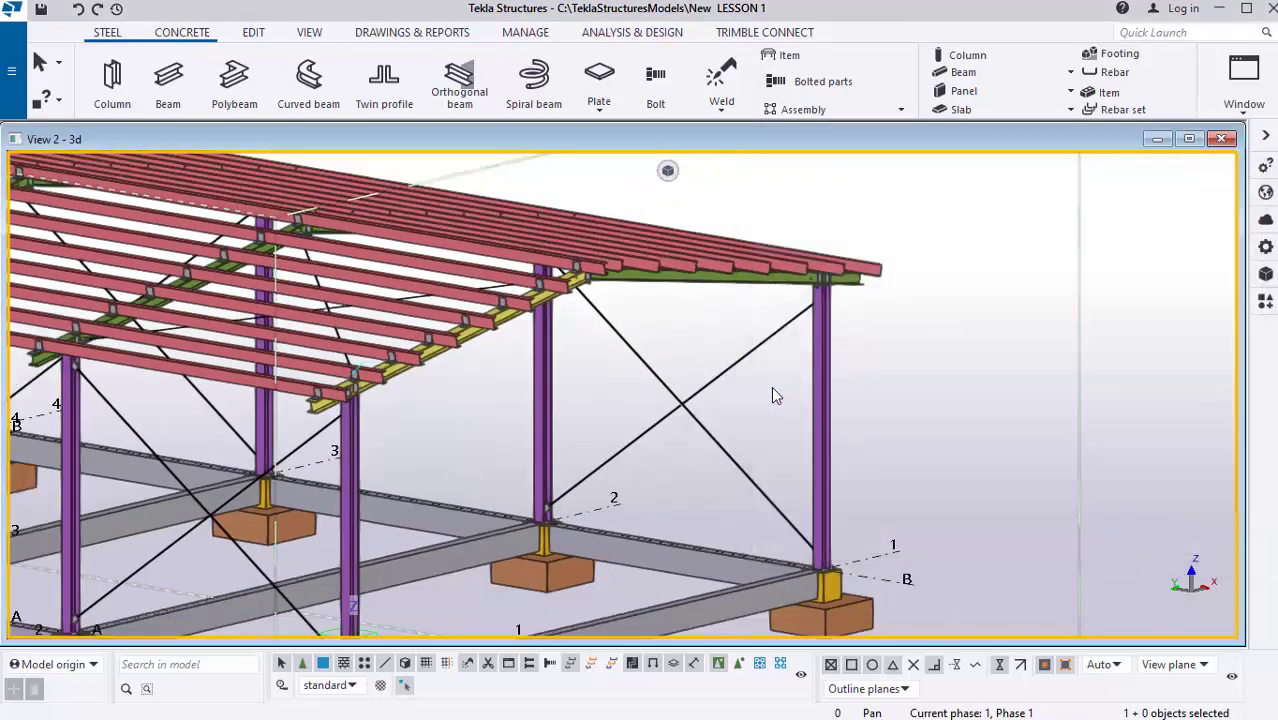
pyautogui.rightClick(999, 348)
pyautogui.click(1042, 346)
pyautogui.rightClick(1004, 246)
pyautogui.click(1045, 257)
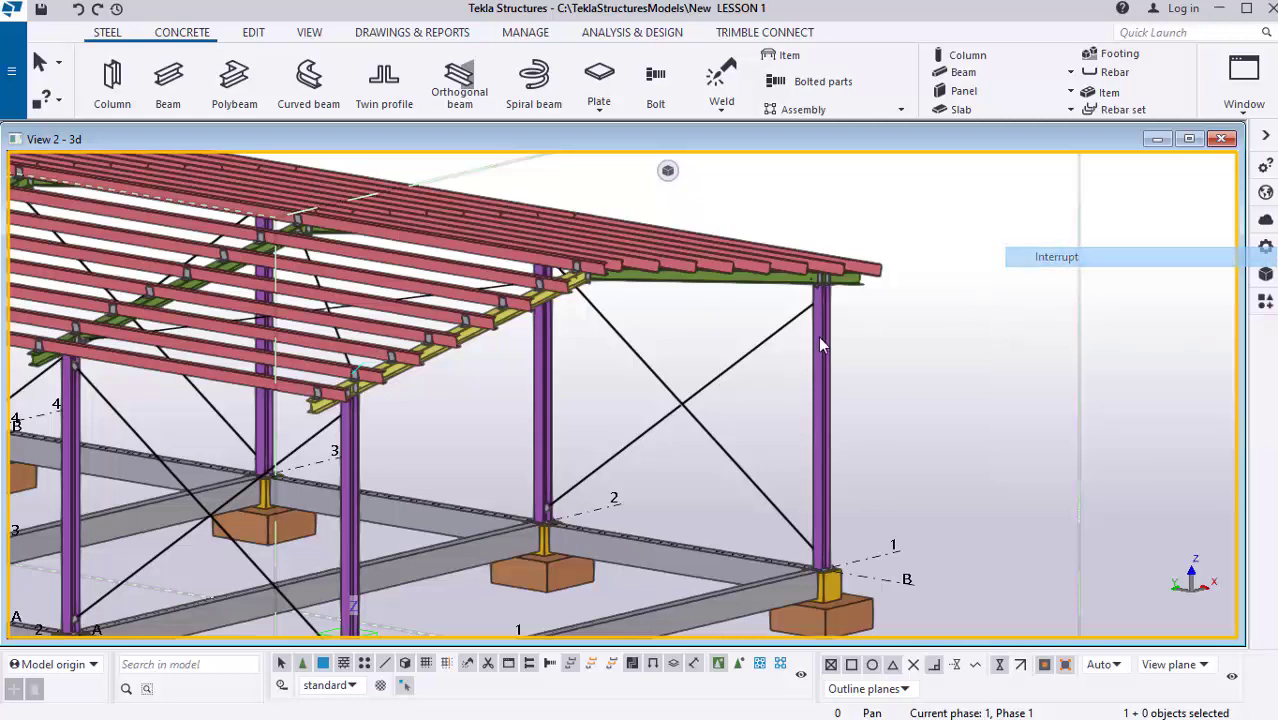
# Inquire the assembly information of the column at grid B/1.
pyautogui.scroll(-3, 778, 318)
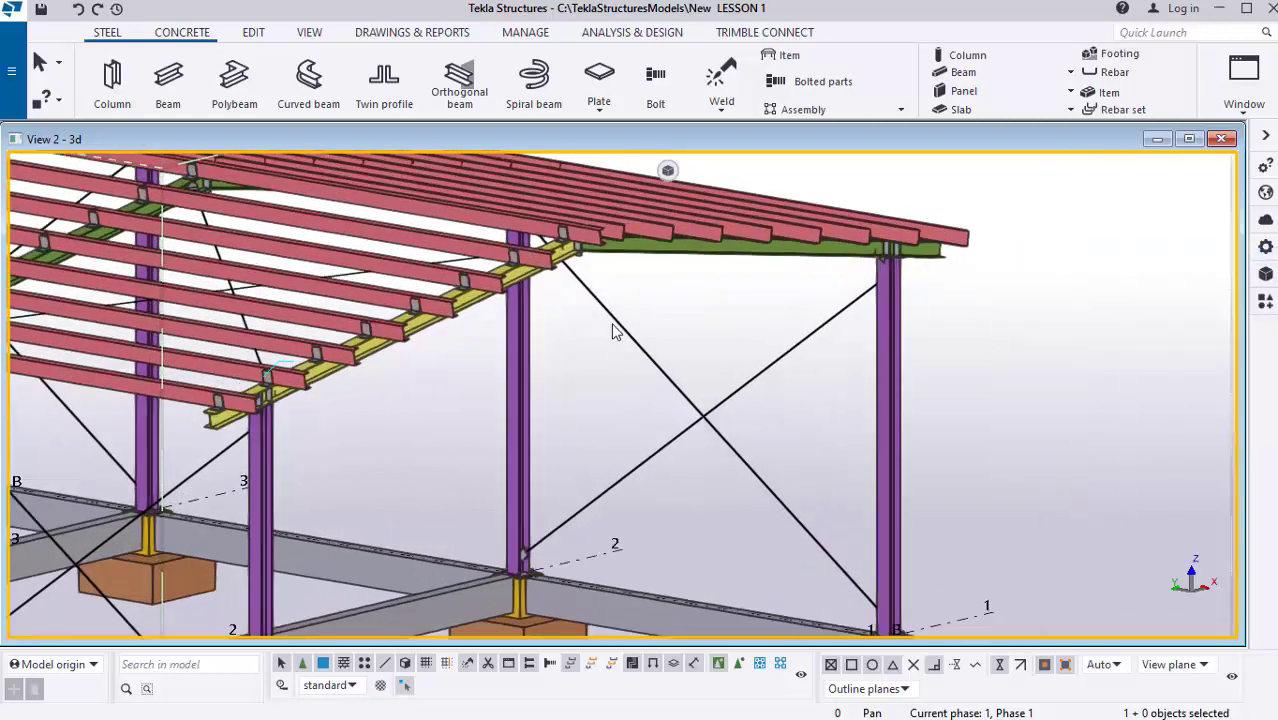
pyautogui.scroll(3, 773, 414)
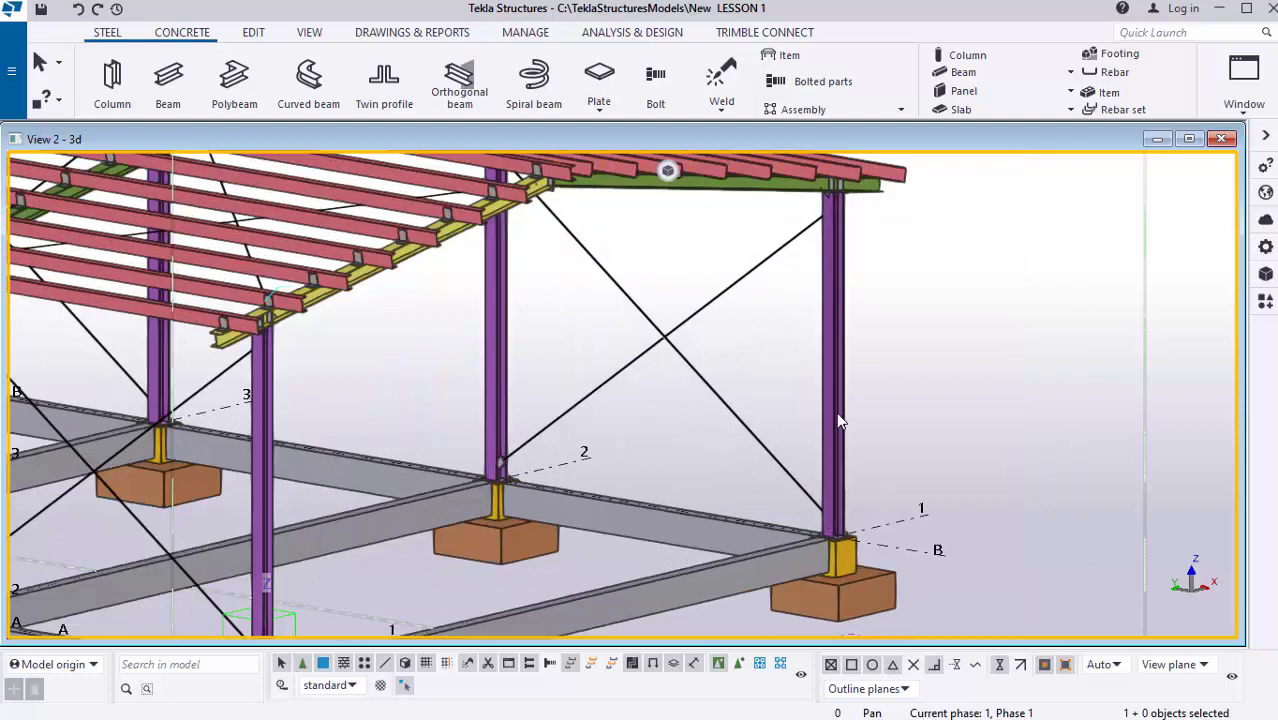
pyautogui.scroll(-3, 836, 412)
pyautogui.scroll(4, 848, 460)
pyautogui.click(833, 416)
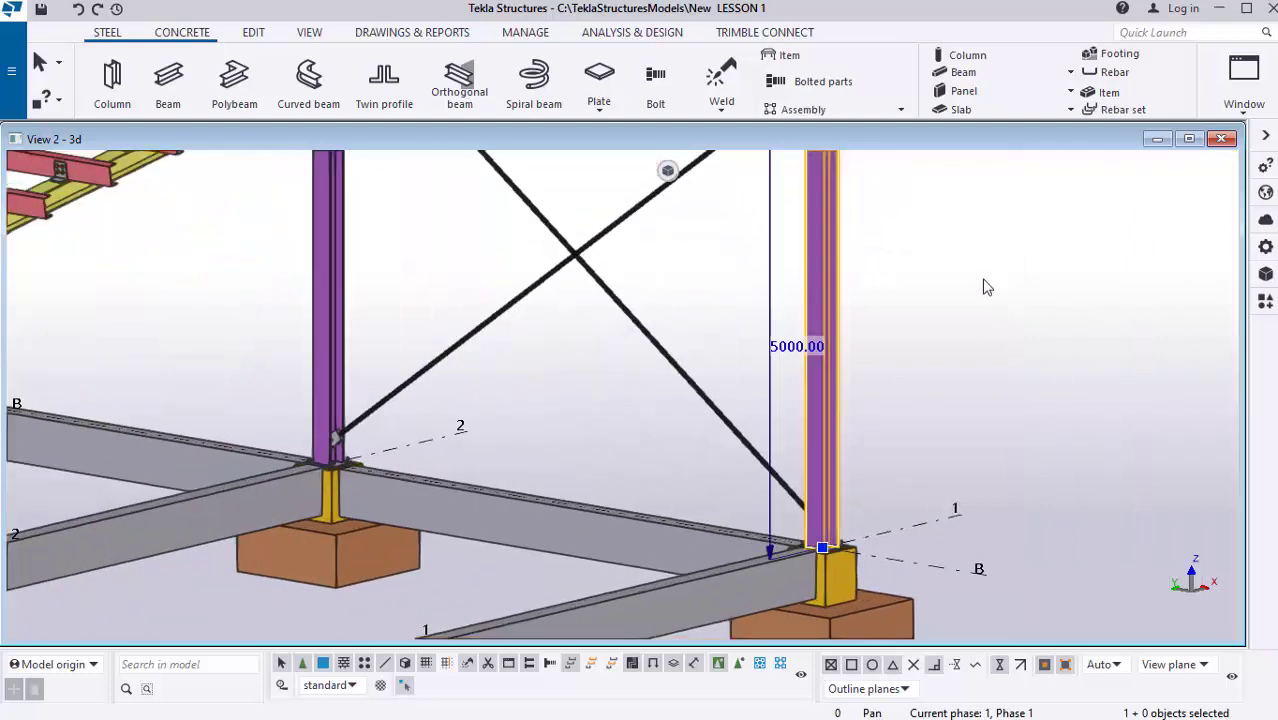
pyautogui.rightClick(984, 285)
pyautogui.moveTo(1096, 252)
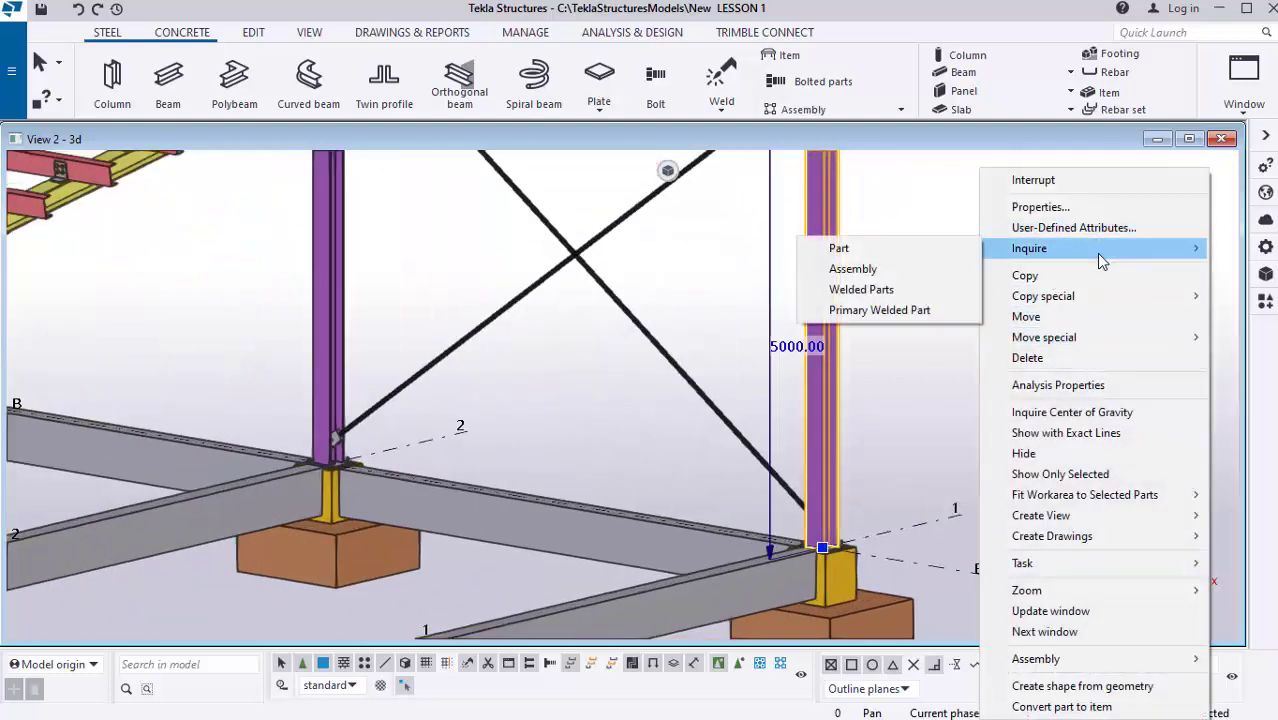
pyautogui.click(882, 271)
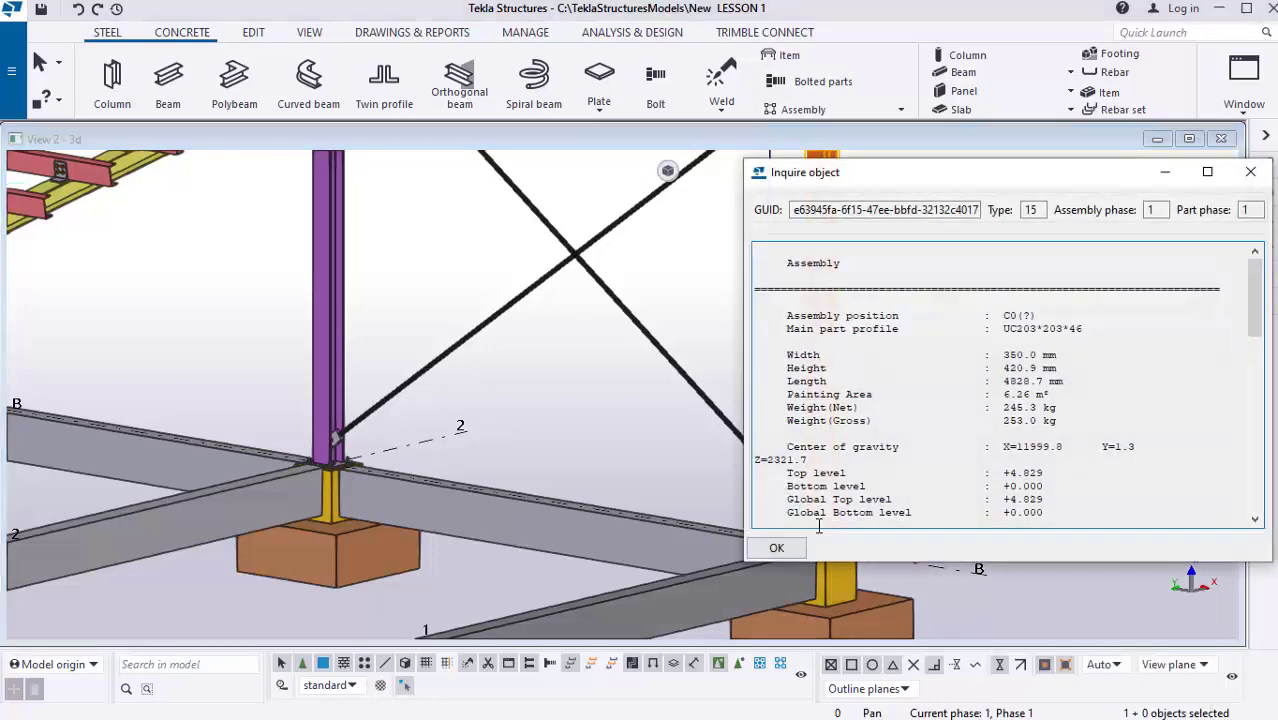
# Examine the highlighted column assembly at grid B/1 from the plates under the rafter down to its base, and close the report.
pyautogui.scroll(-6, 600, 347)
pyautogui.scroll(8, 670, 284)
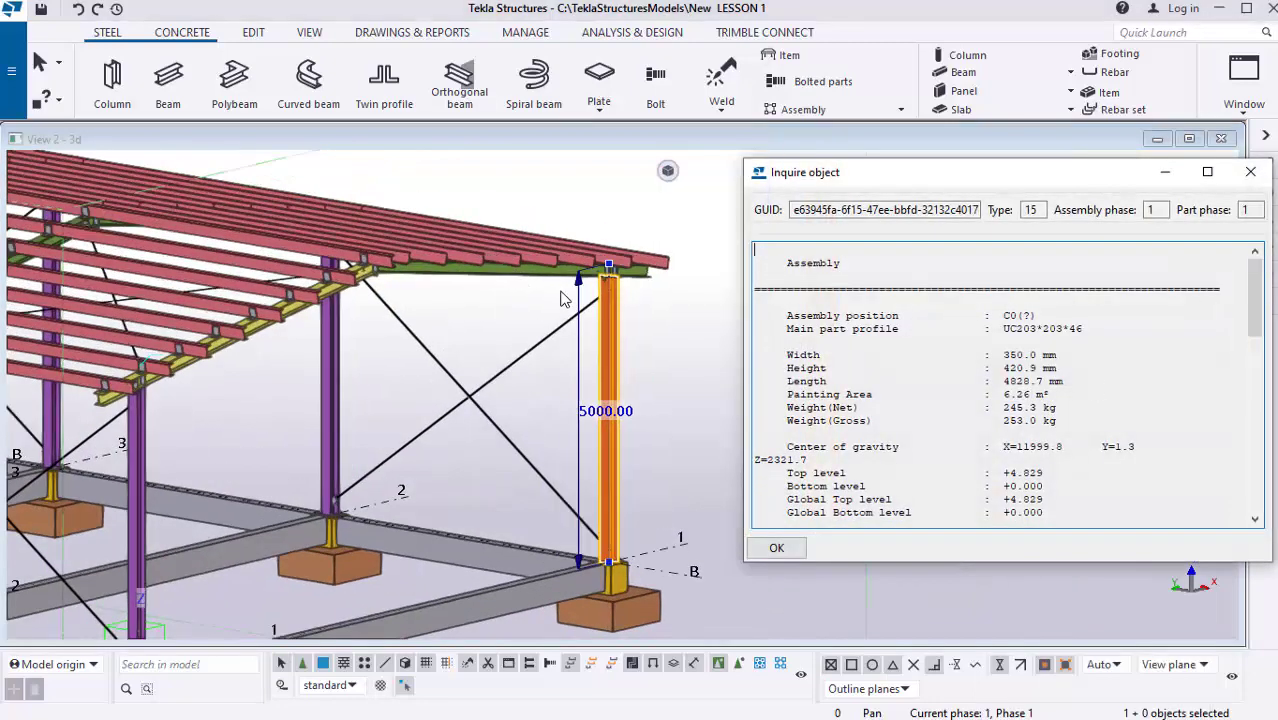
pyautogui.scroll(4, 670, 284)
pyautogui.click(640, 296)
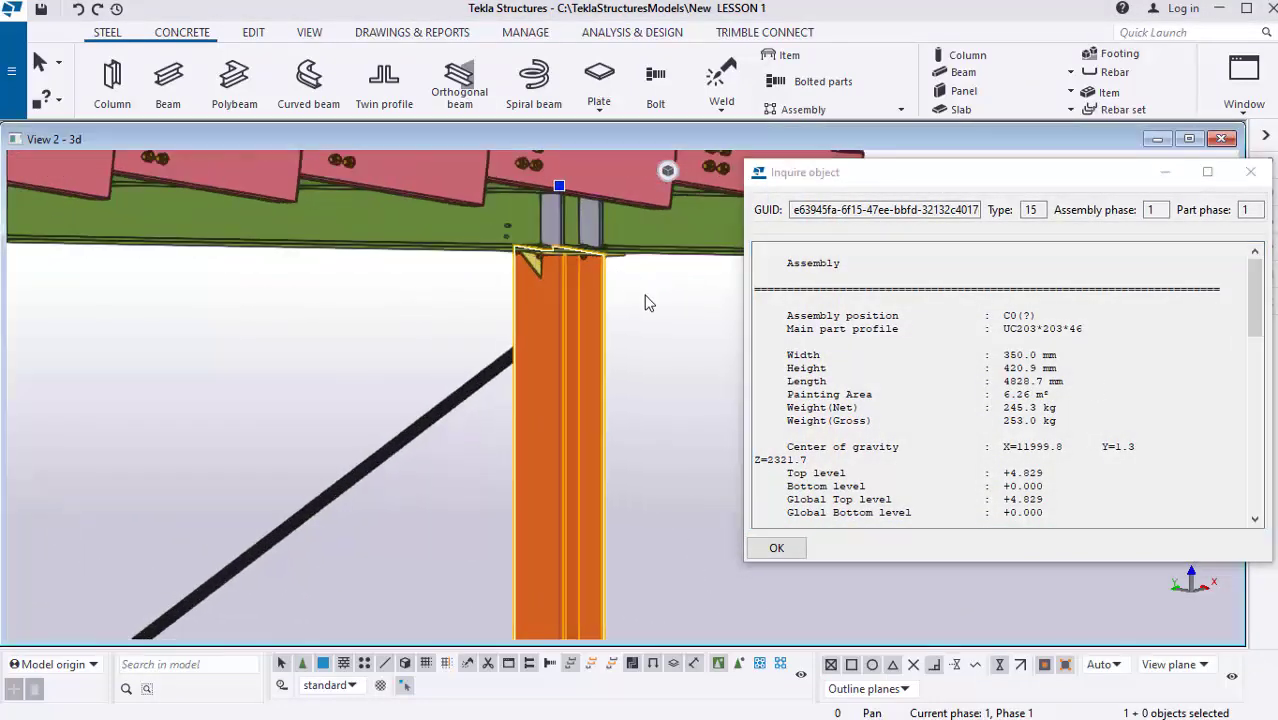
pyautogui.scroll(2, 556, 255)
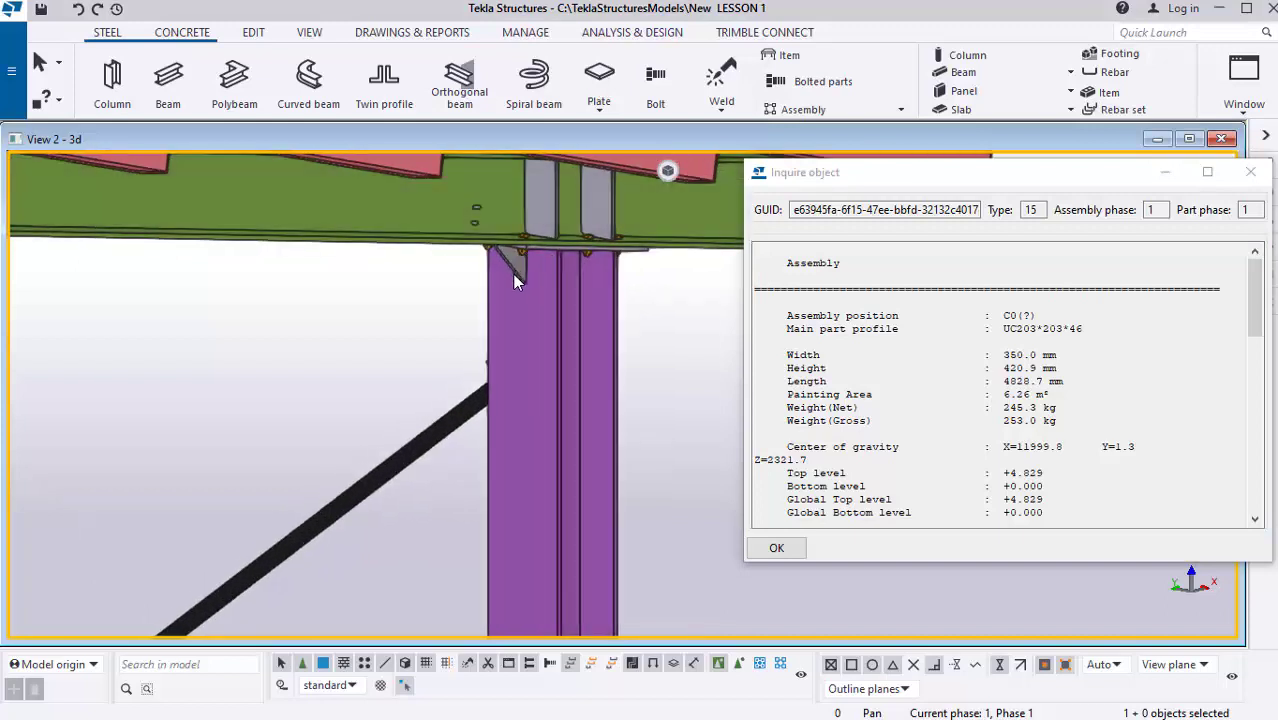
pyautogui.scroll(-2, 518, 276)
pyautogui.scroll(-3, 520, 277)
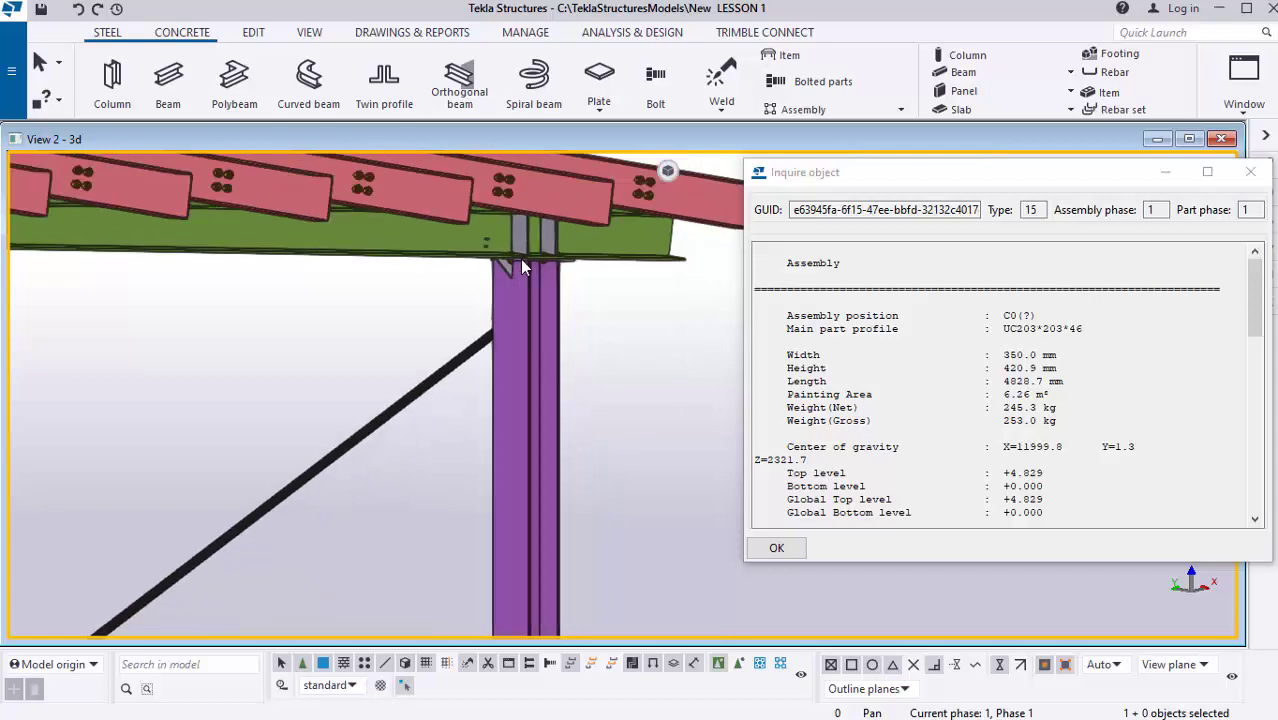
pyautogui.scroll(2, 531, 277)
pyautogui.scroll(-5, 500, 482)
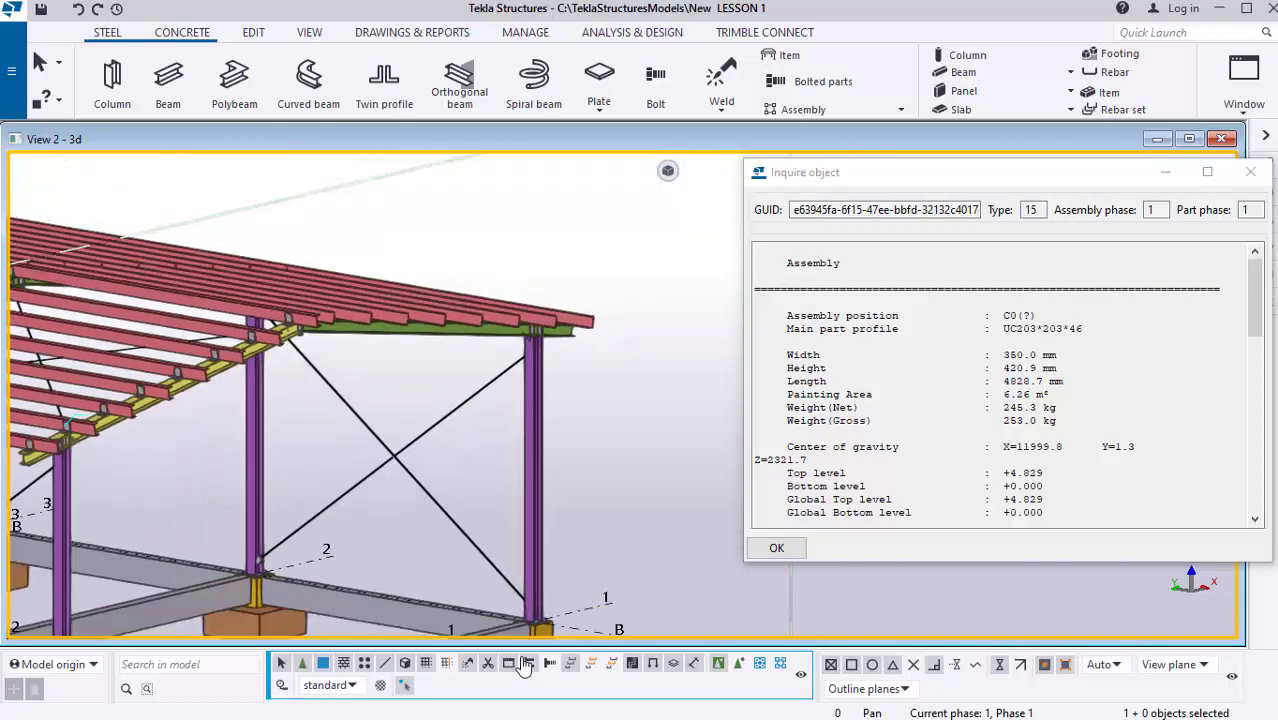
pyautogui.moveTo(560, 578); pyautogui.dragTo(642, 452, button='middle')
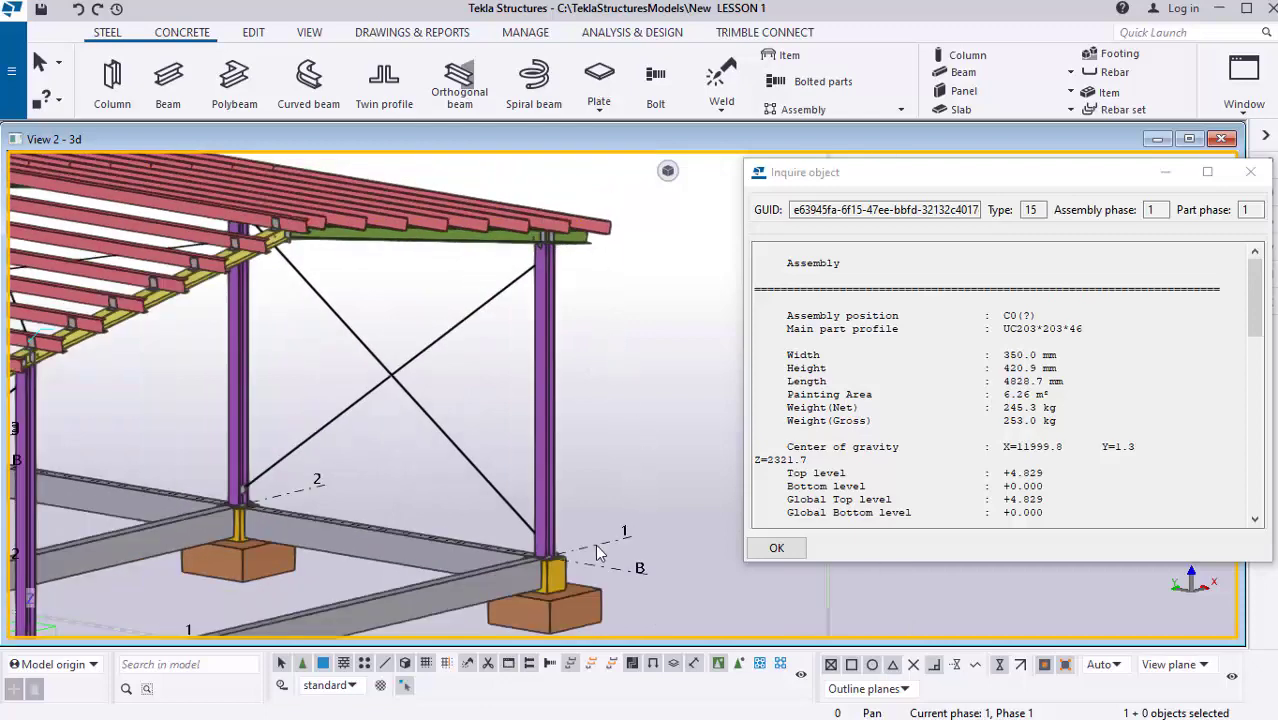
pyautogui.scroll(4, 597, 553)
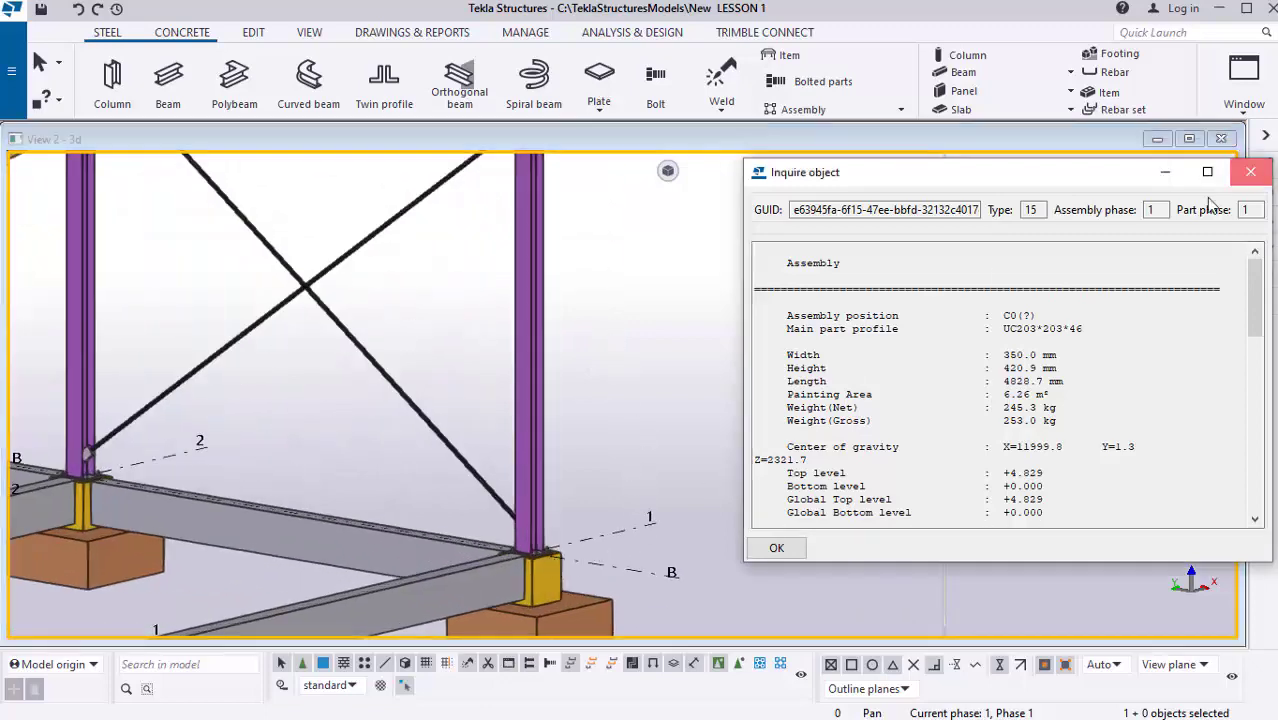
pyautogui.click(1249, 173)
# Select the column at grid B/1, run numbering for modified objects, and acknowledge the numbering warning.
pyautogui.moveTo(541, 588); pyautogui.dragTo(519, 585, button='middle')
pyautogui.click(506, 344)
pyautogui.scroll(-2, 638, 481)
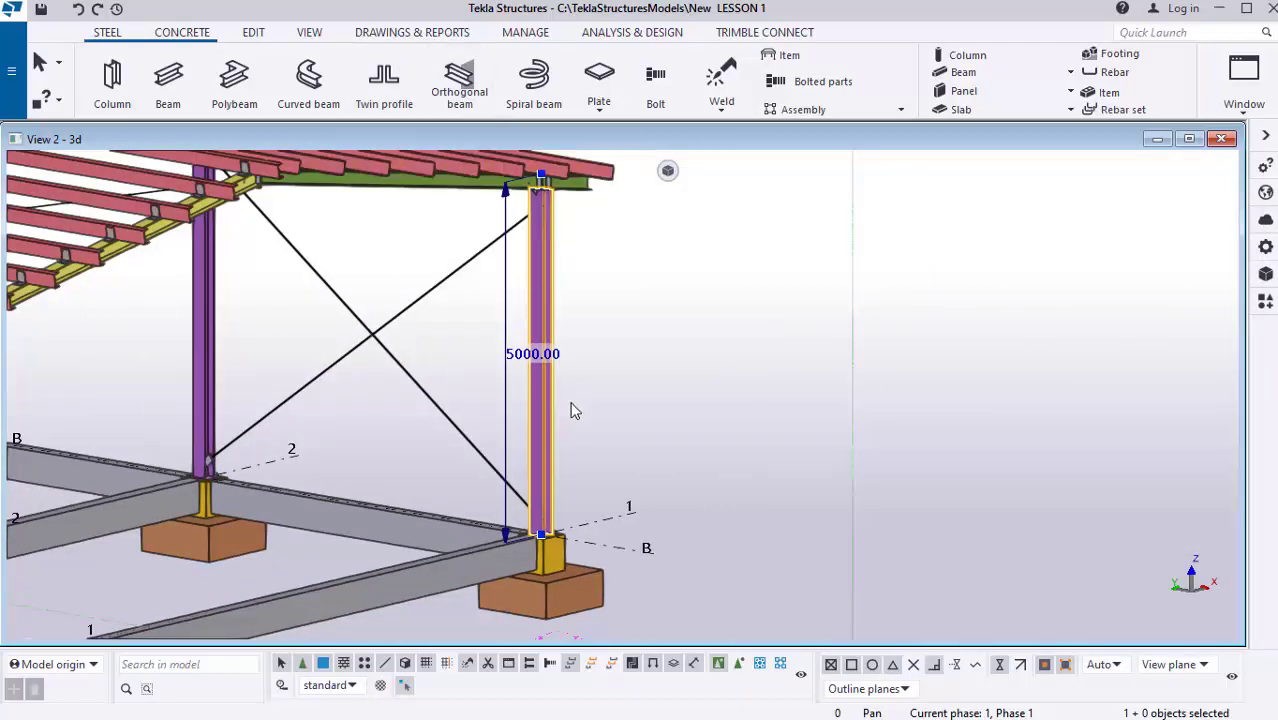
pyautogui.click(411, 32)
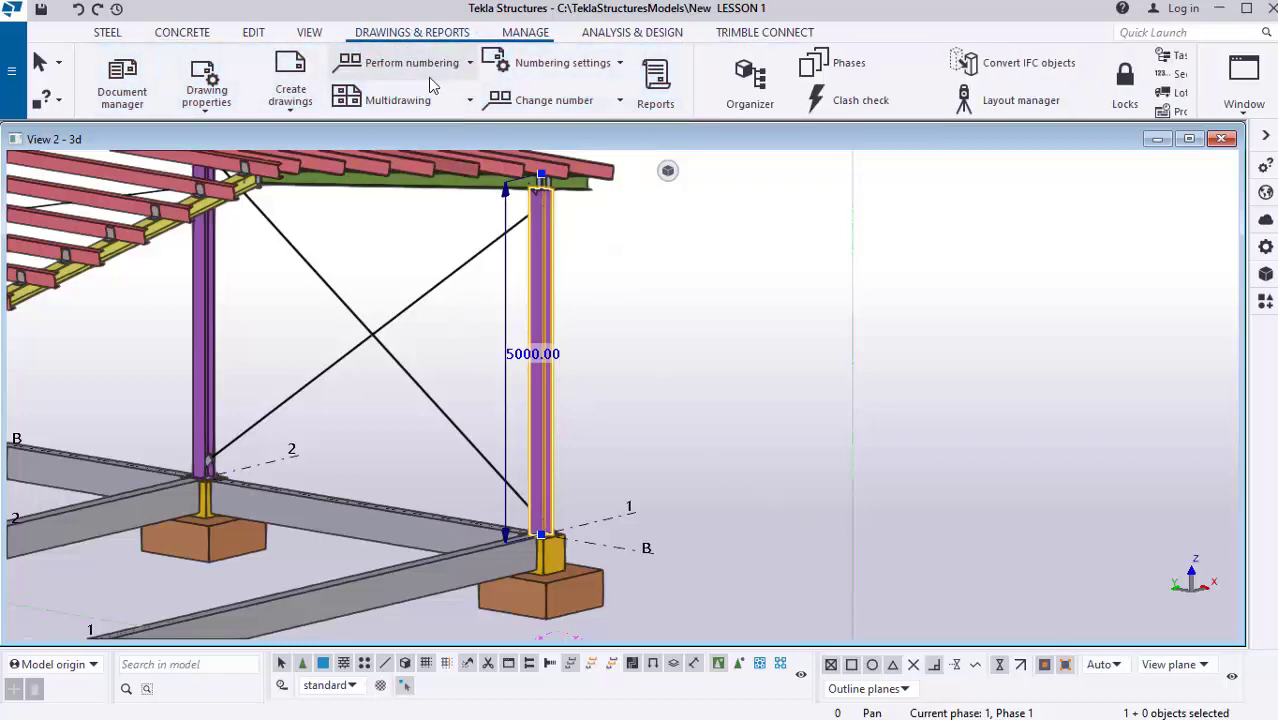
pyautogui.click(467, 64)
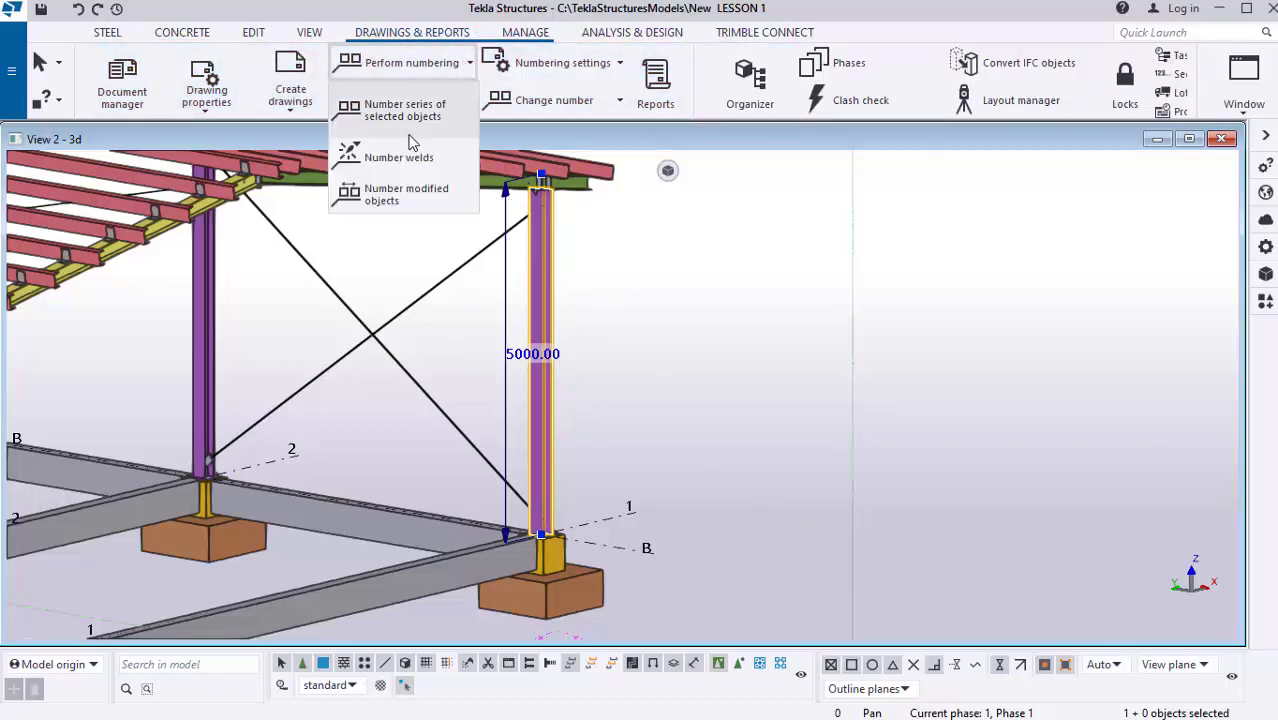
pyautogui.click(381, 200)
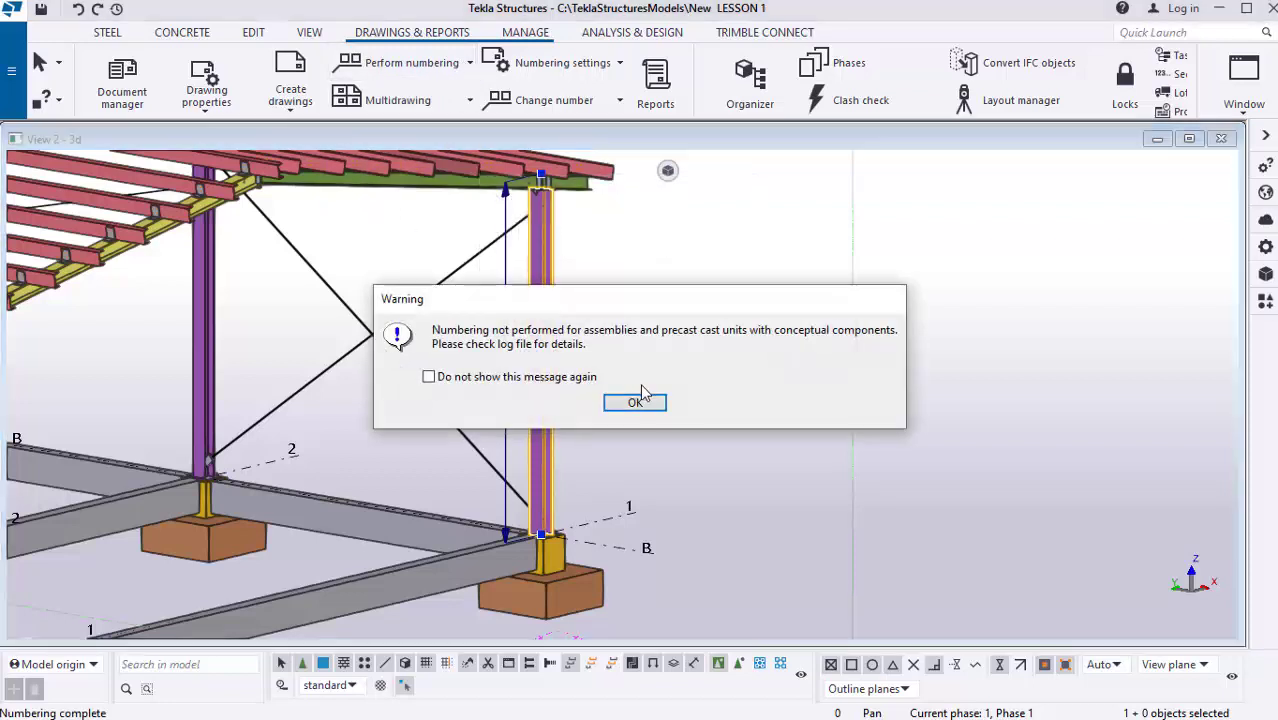
pyautogui.click(640, 401)
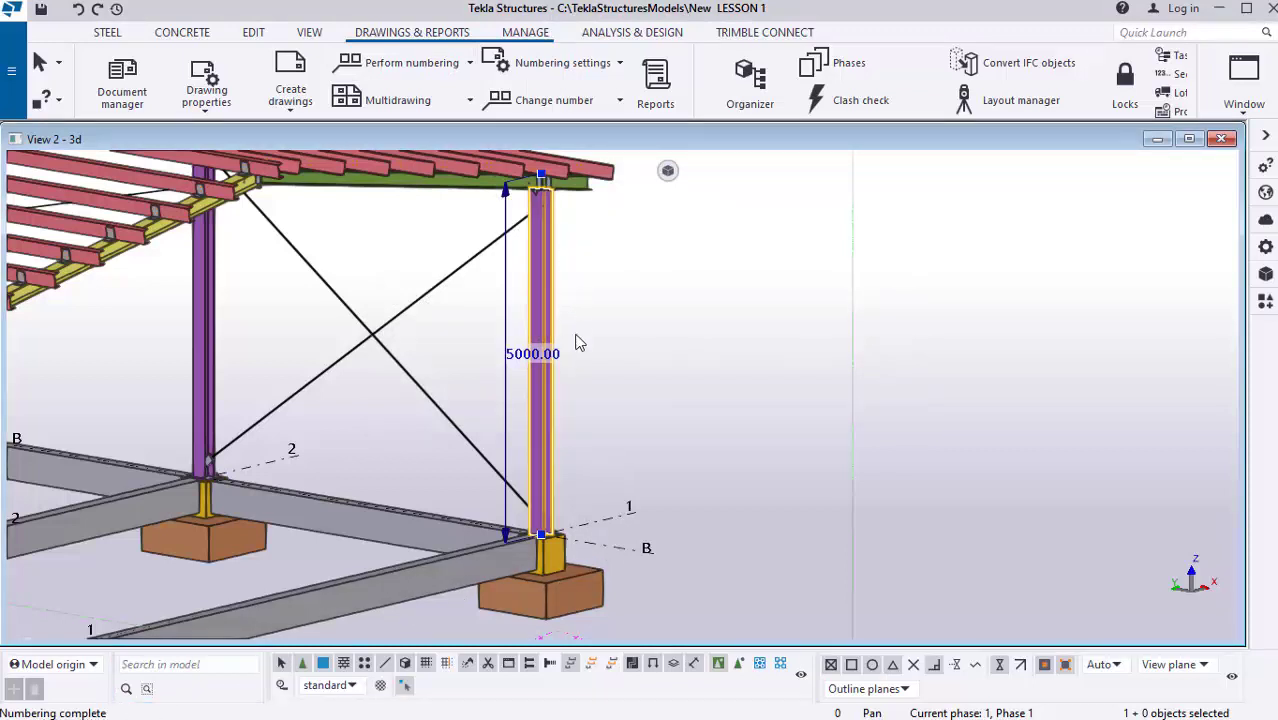
# Create an assembly drawing of the column at grid B/1.
pyautogui.click(645, 271)
pyautogui.scroll(2, 619, 316)
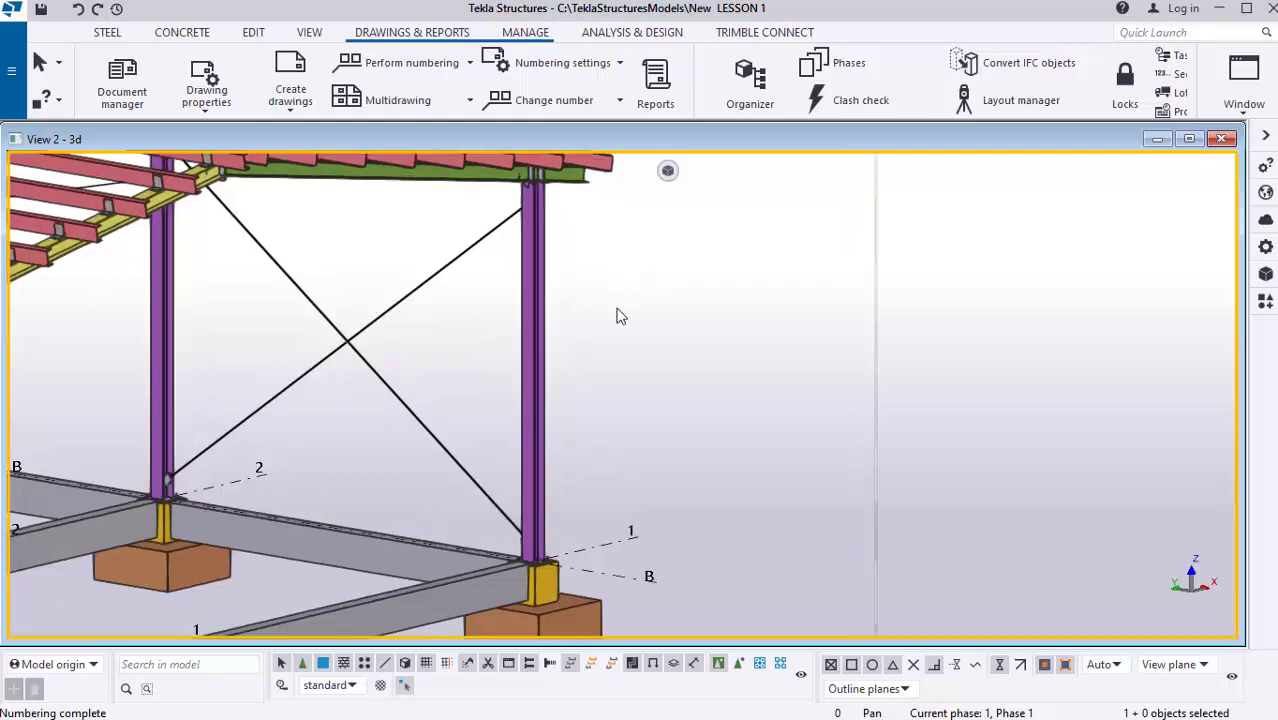
pyautogui.scroll(-2, 597, 300)
pyautogui.scroll(1, 590, 395)
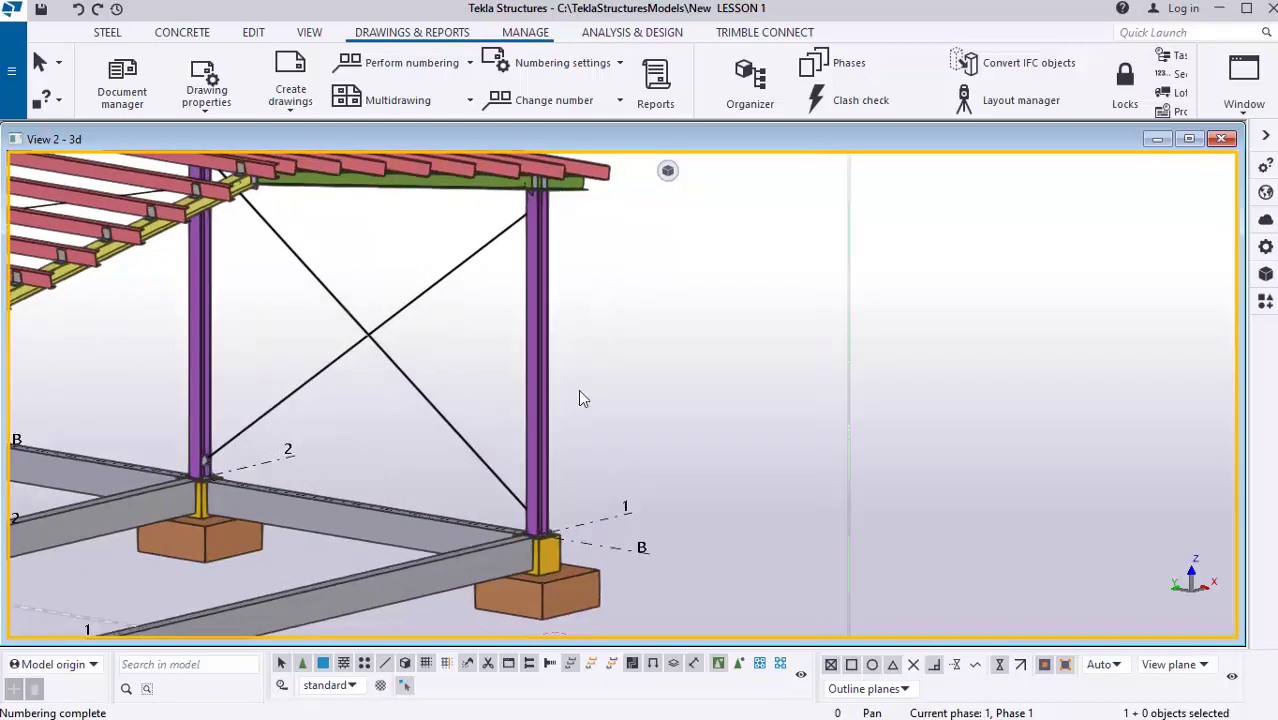
pyautogui.click(545, 307)
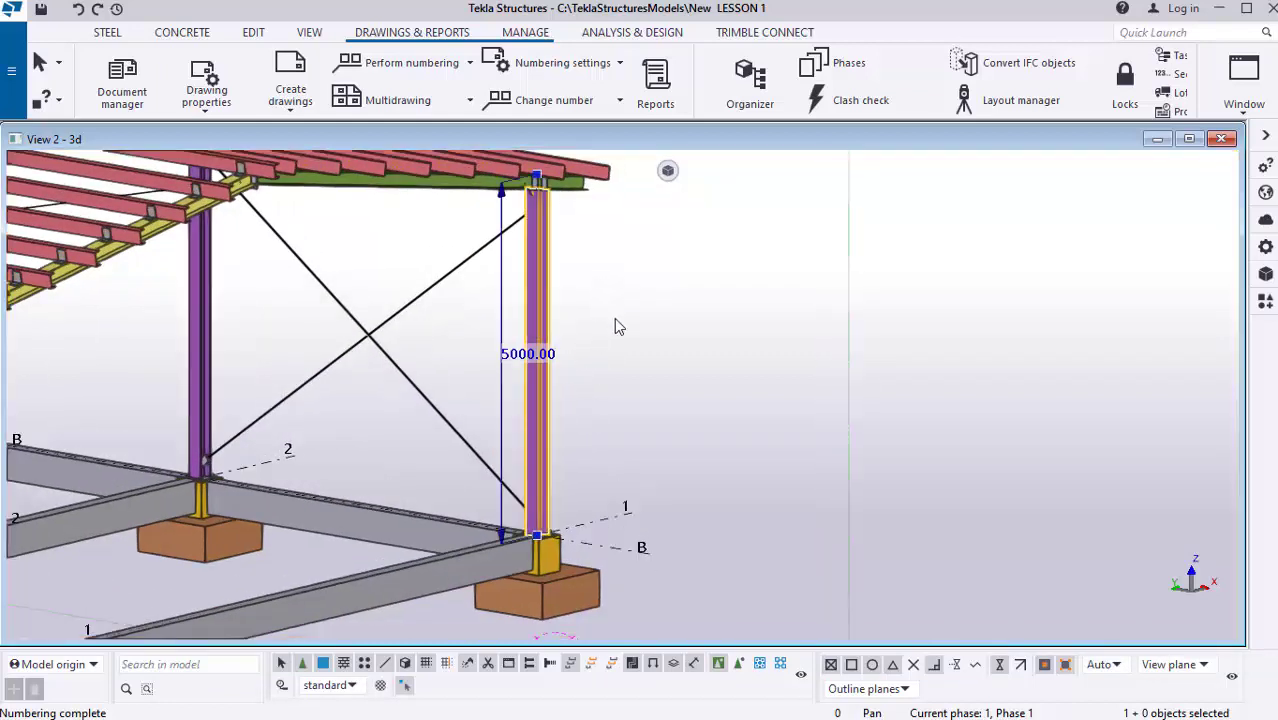
pyautogui.rightClick(613, 239)
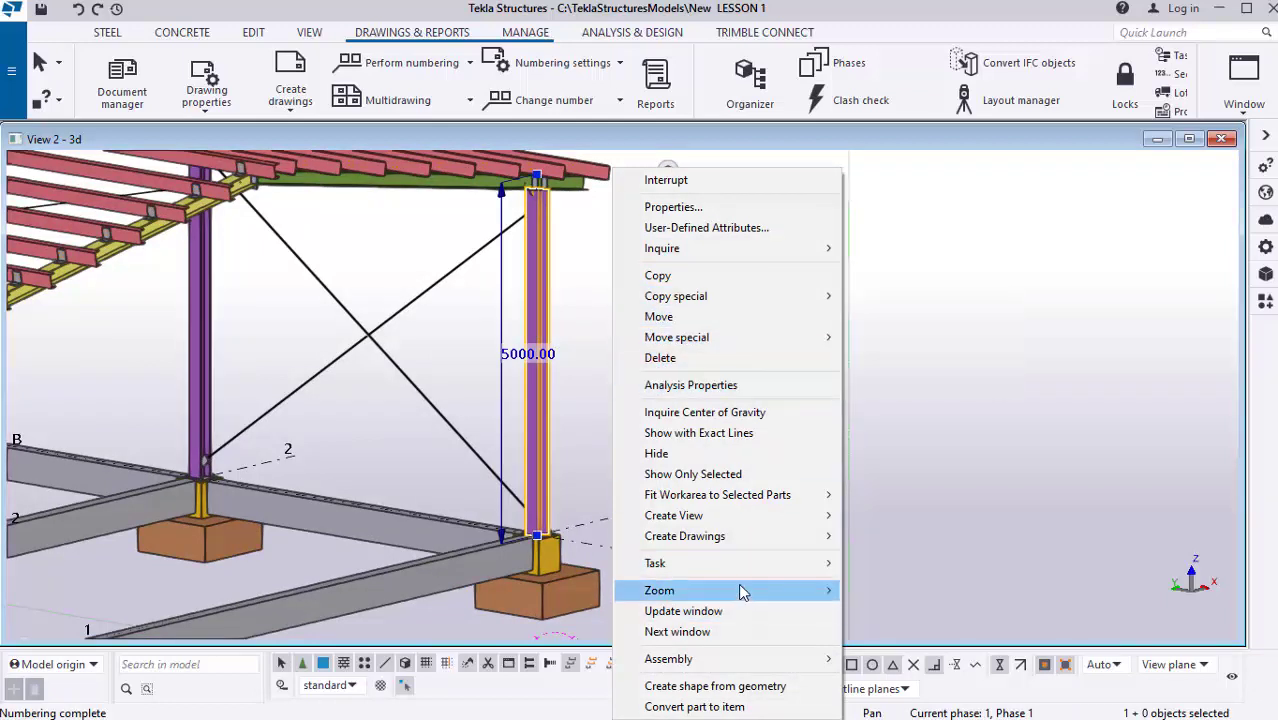
pyautogui.moveTo(742, 538)
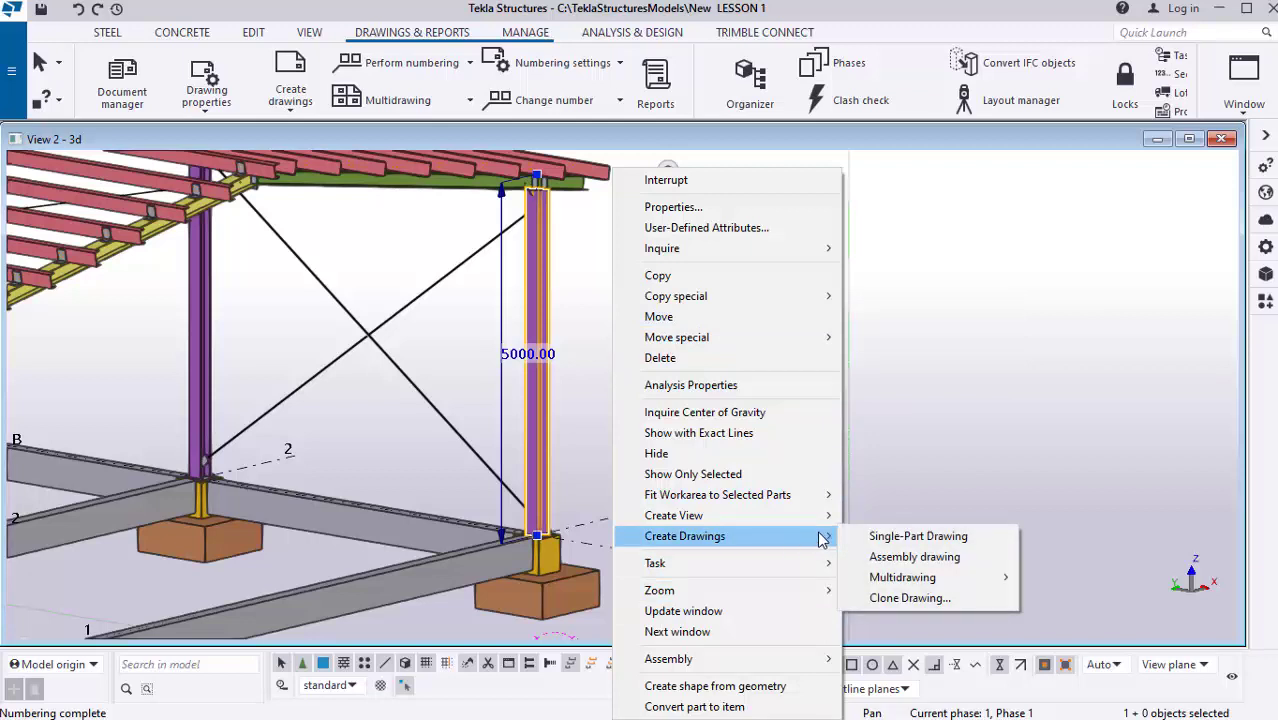
pyautogui.click(912, 560)
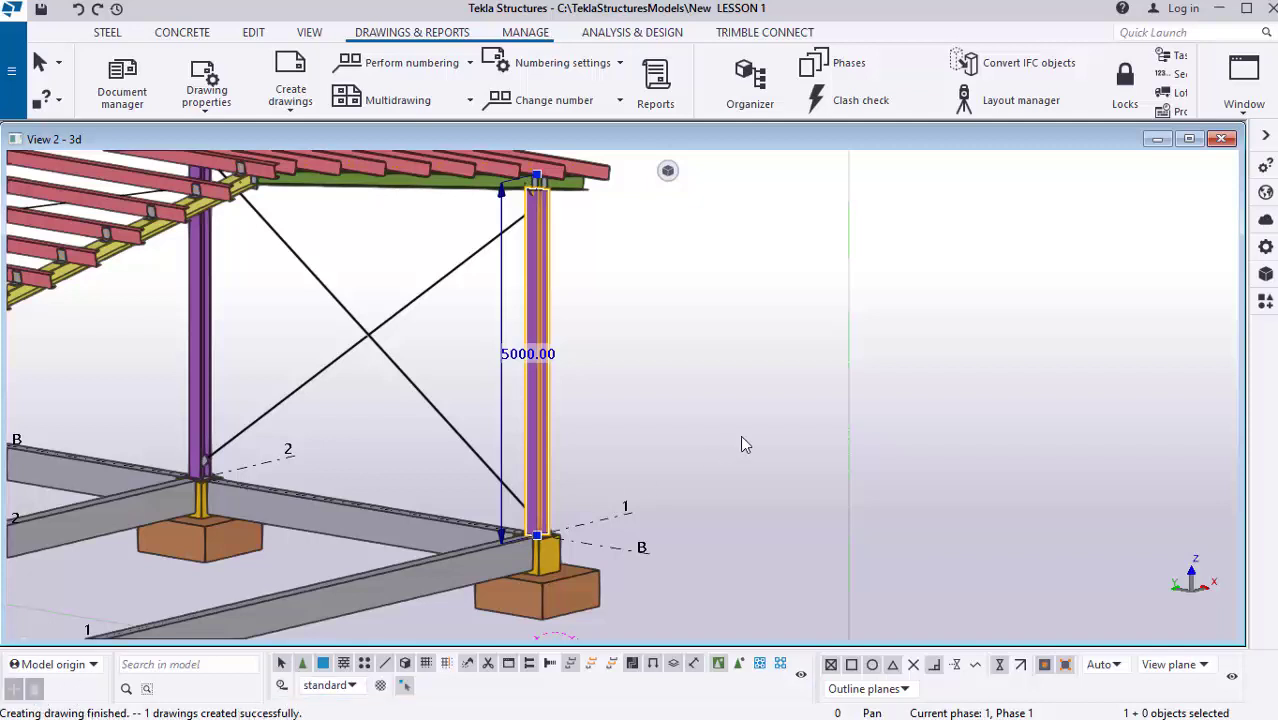
# Open the Document manager and list only the assembly drawings.
pyautogui.scroll(-2, 742, 442)
pyautogui.scroll(2, 643, 425)
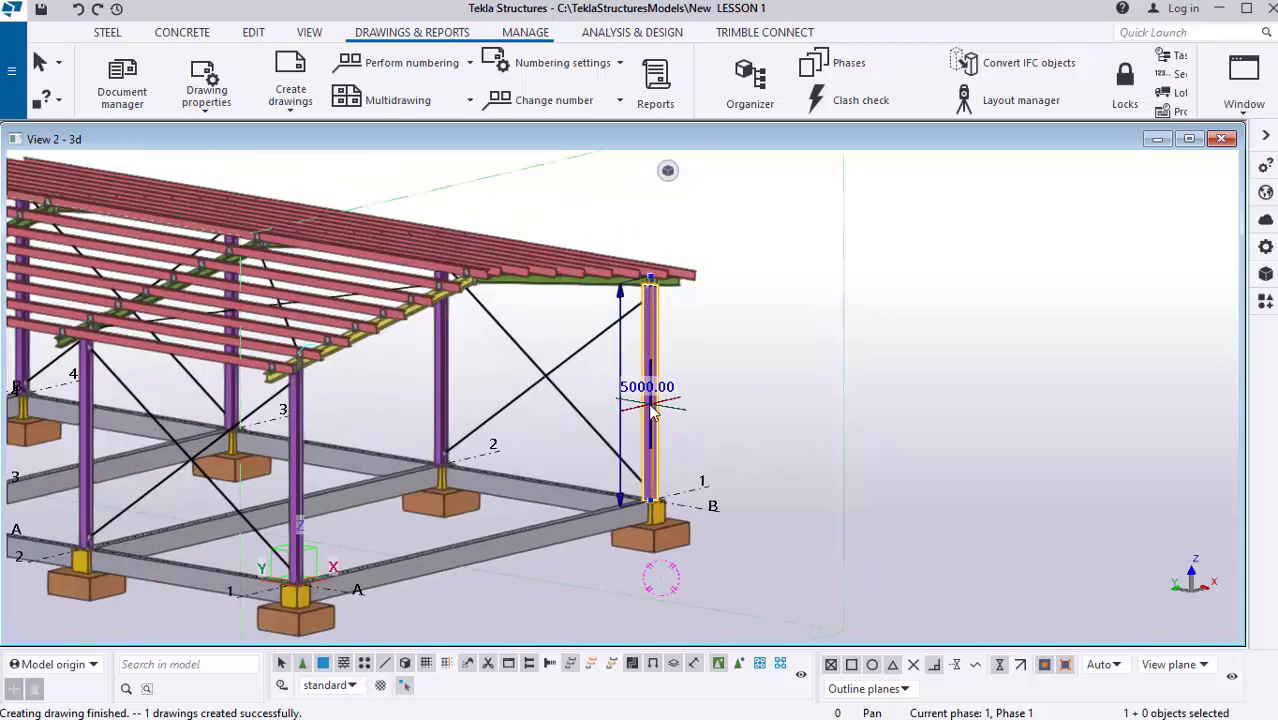
pyautogui.scroll(-1, 800, 445)
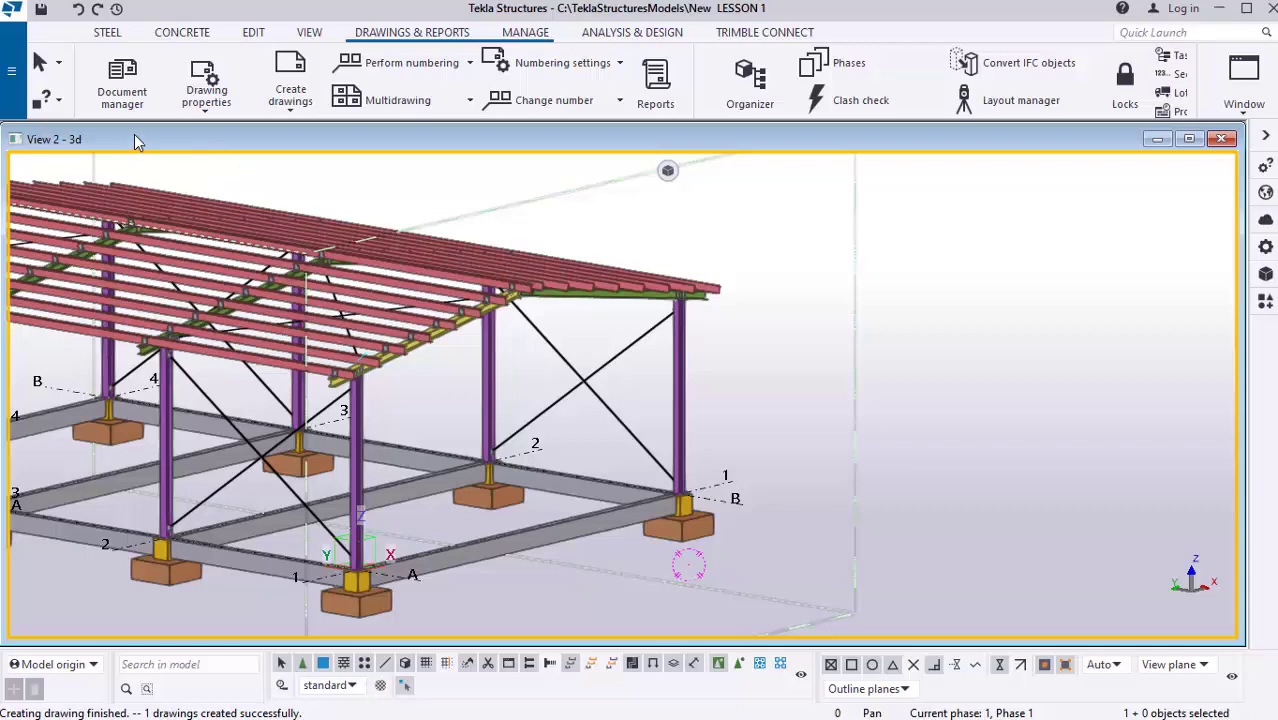
pyautogui.click(124, 95)
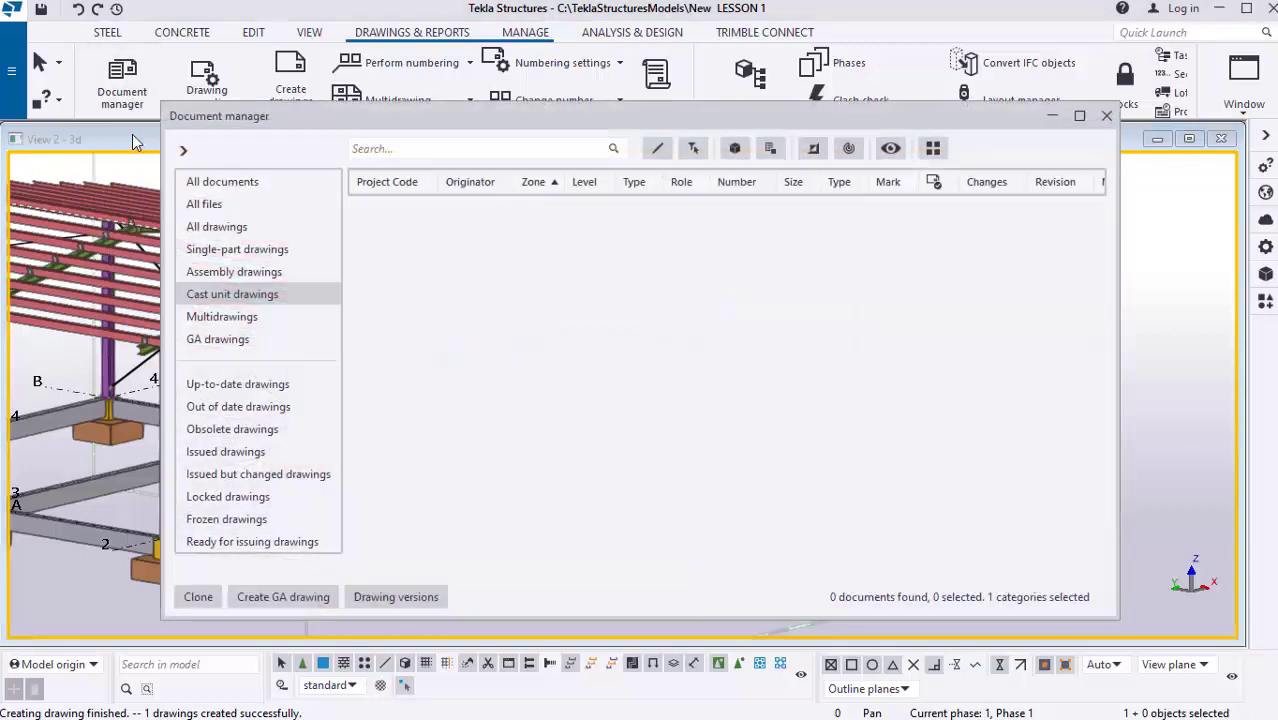
pyautogui.click(216, 276)
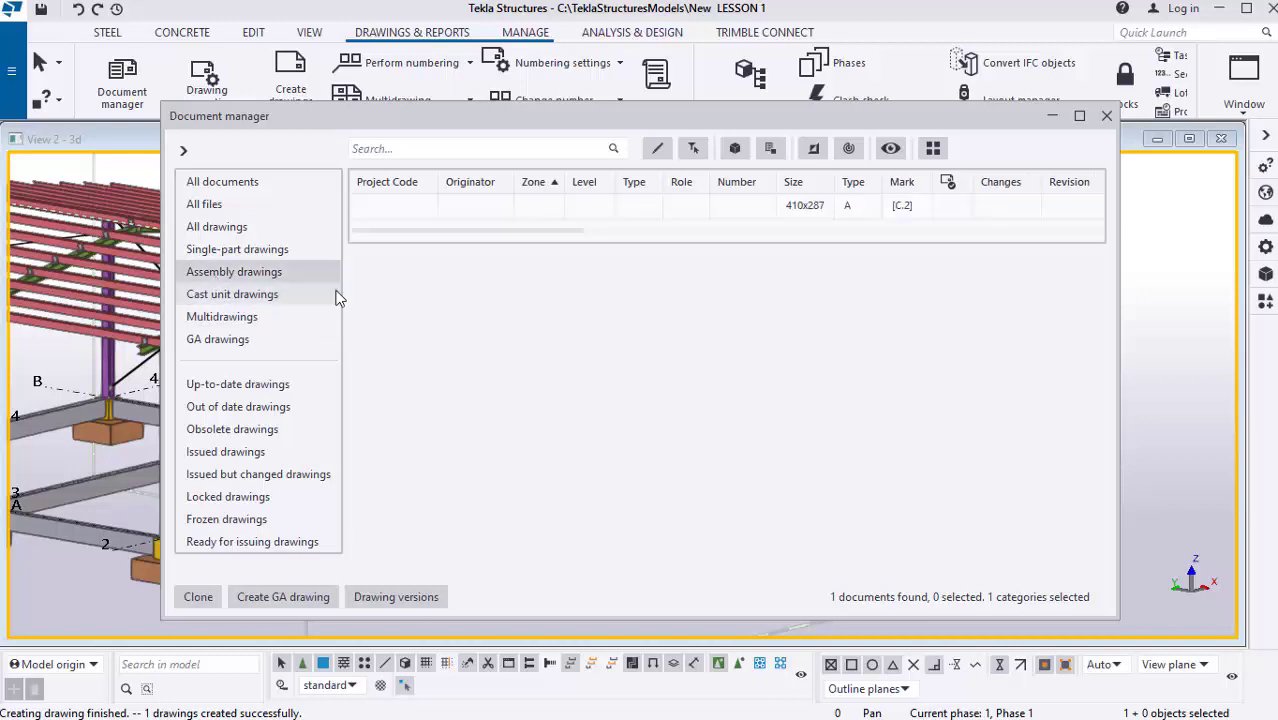
# Open the assembly drawing marked C.2 and close the Document manager.
pyautogui.click(835, 211)
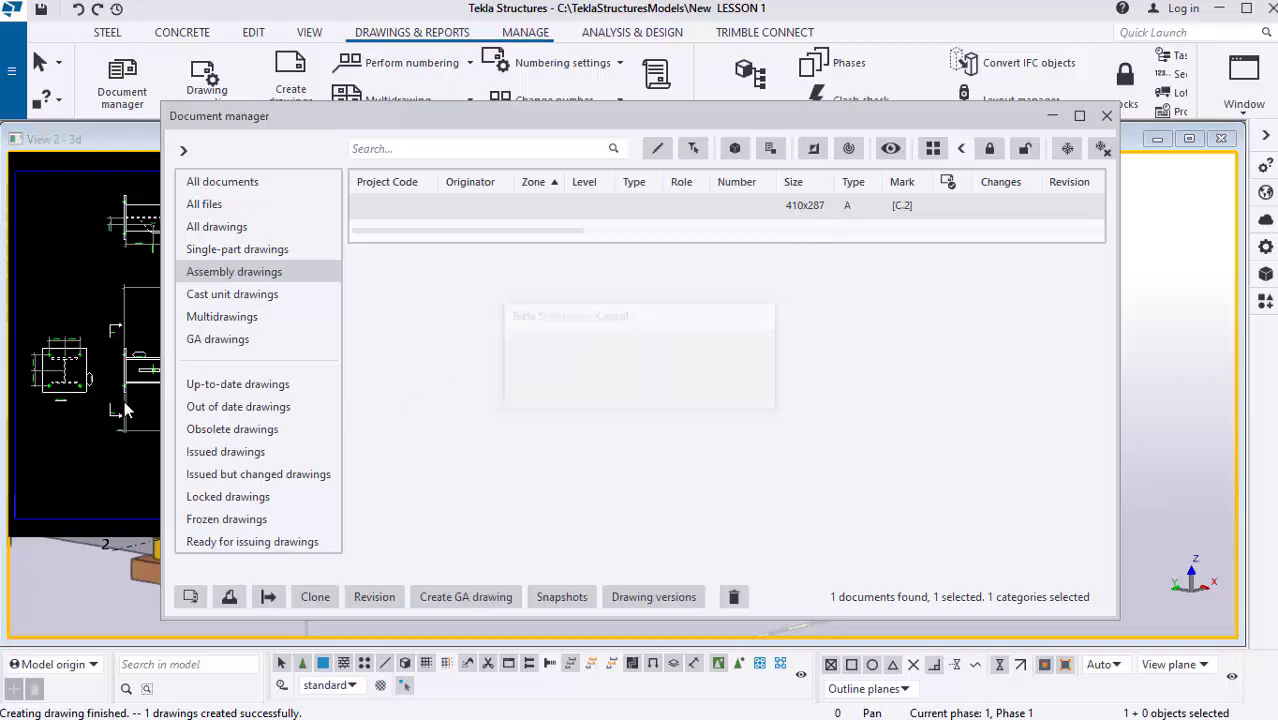
pyautogui.click(1107, 116)
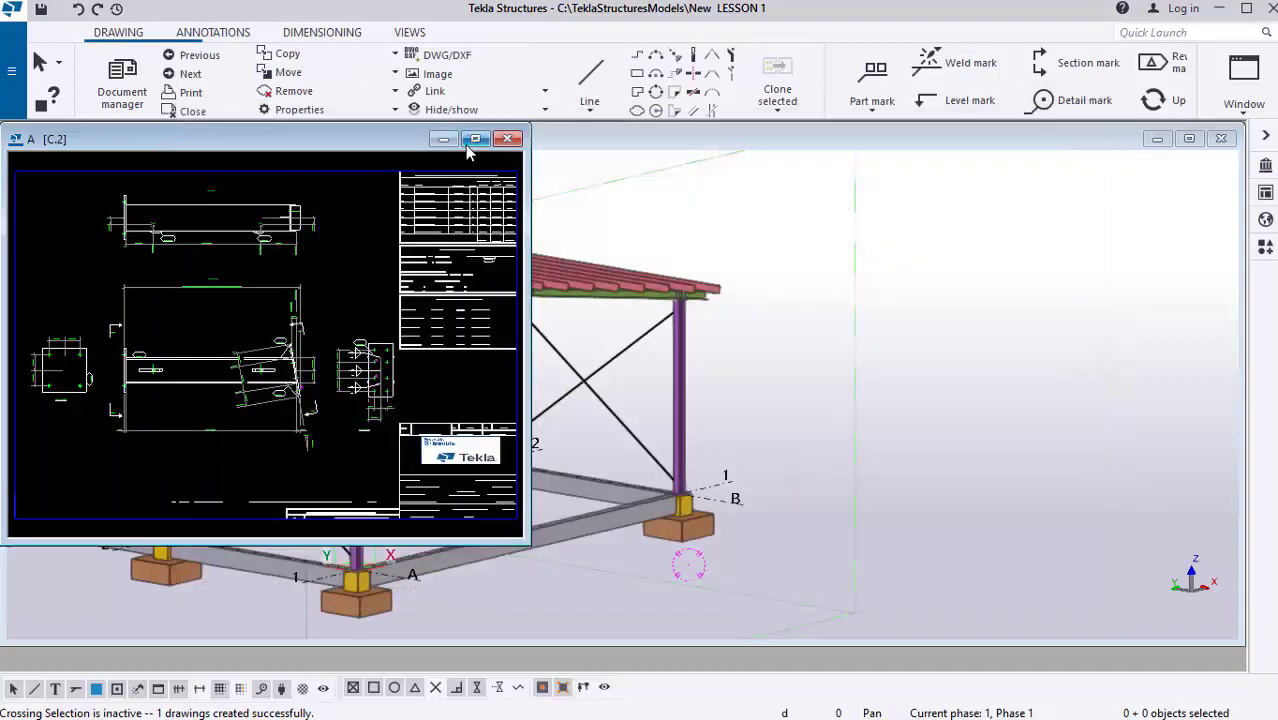
# Minimize the 3D view and try tiling the windows vertically with only the column drawing open.
pyautogui.moveTo(330, 140)
pyautogui.mouseDown()
pyautogui.moveTo(442, 177)
pyautogui.moveTo(716, 191)
pyautogui.moveTo(712, 164)
pyautogui.mouseUp()
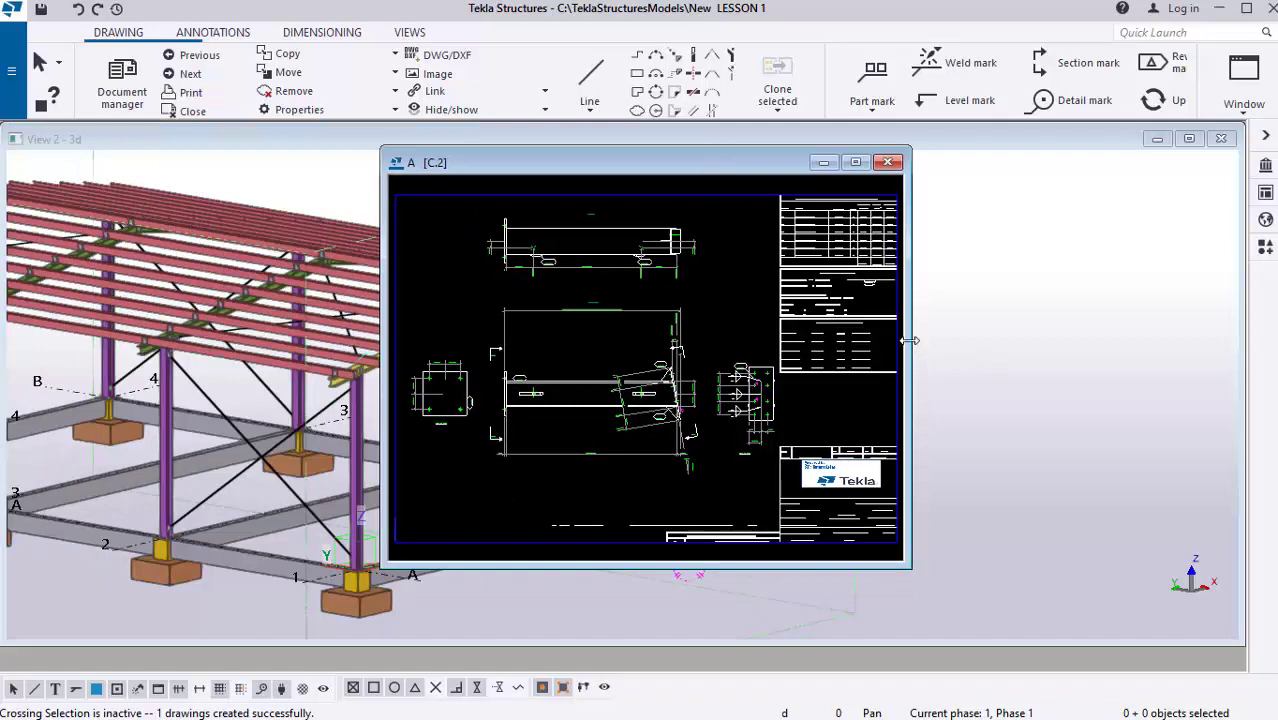
pyautogui.moveTo(909, 342); pyautogui.dragTo(1160, 342)
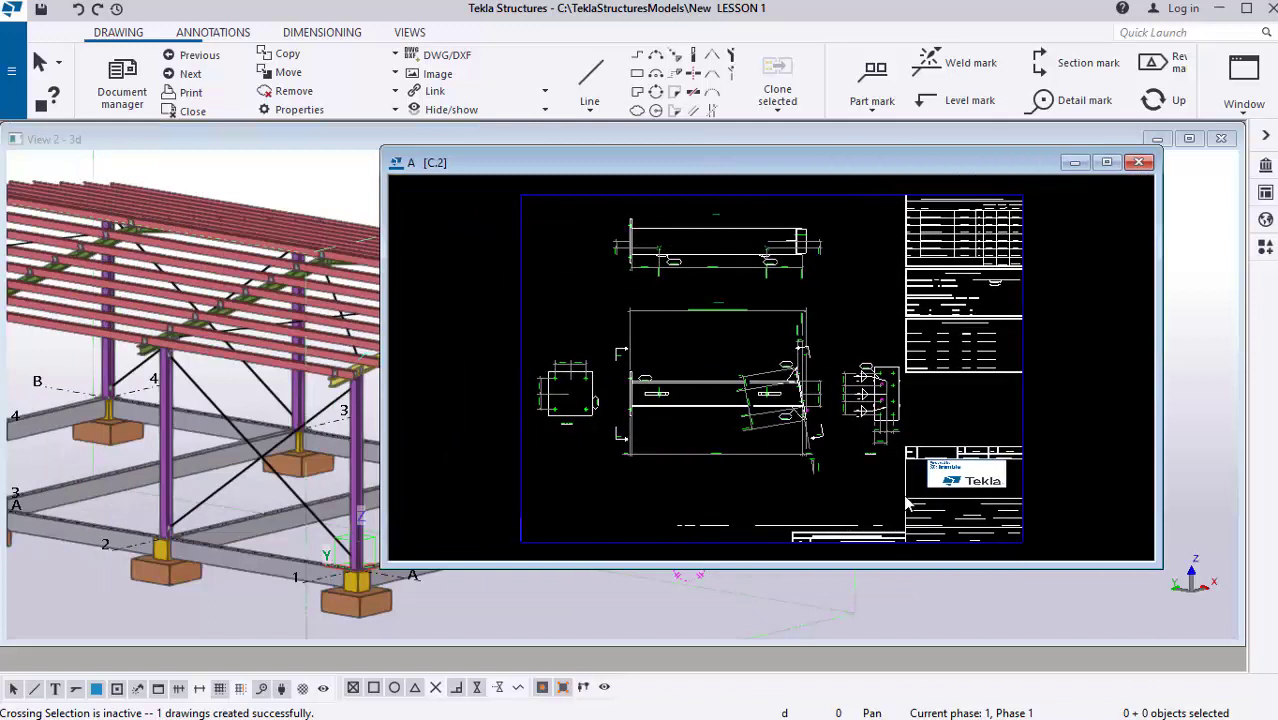
pyautogui.click(853, 580)
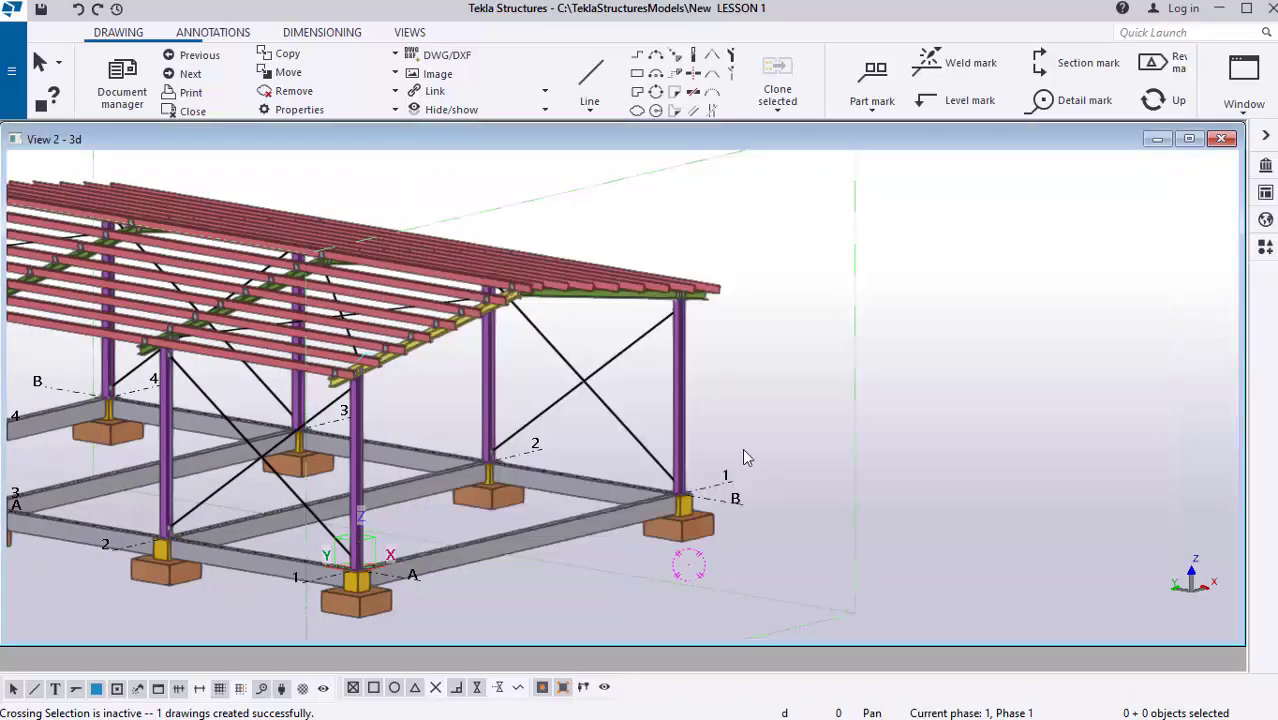
pyautogui.click(1157, 139)
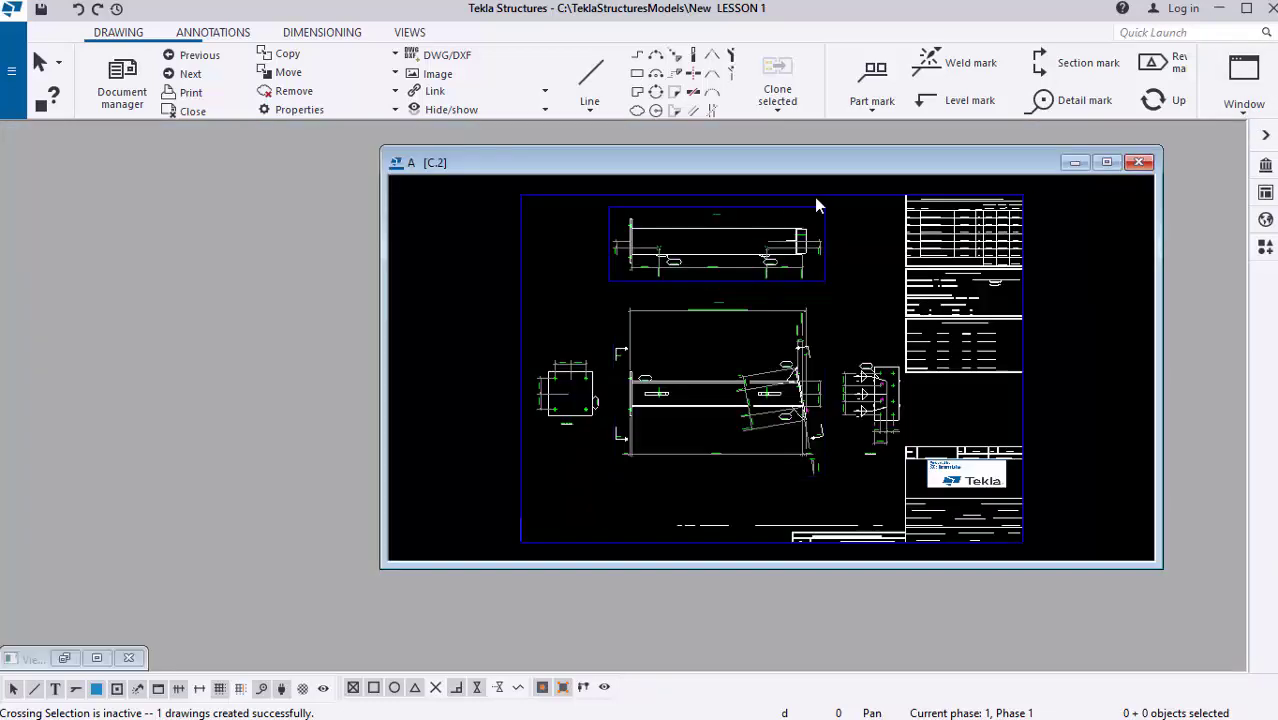
pyautogui.moveTo(744, 163); pyautogui.dragTo(480, 178)
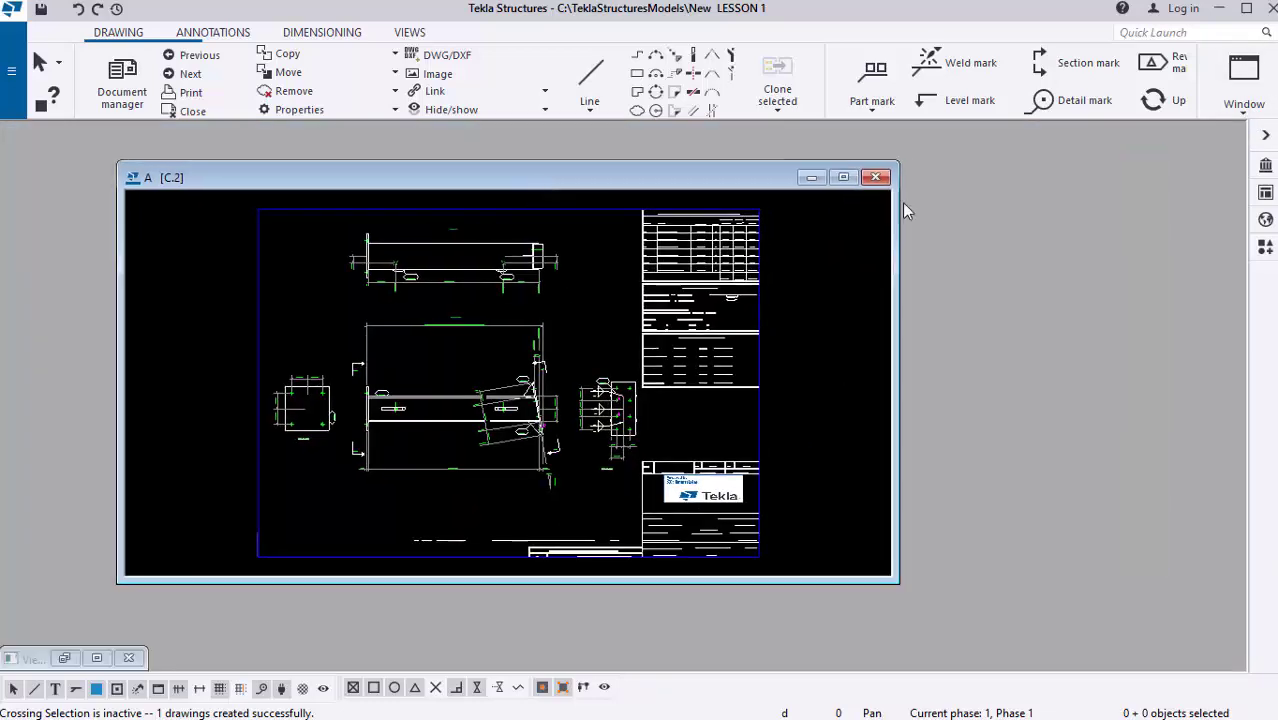
pyautogui.click(1244, 112)
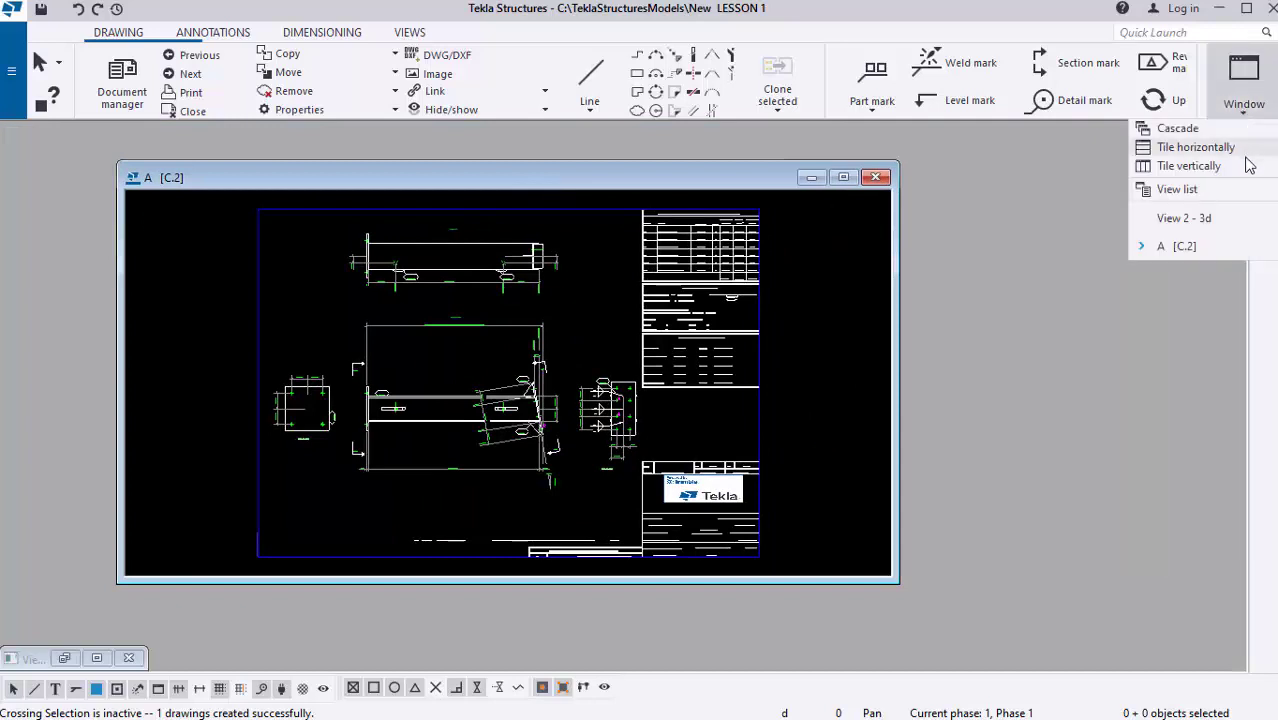
pyautogui.click(1185, 170)
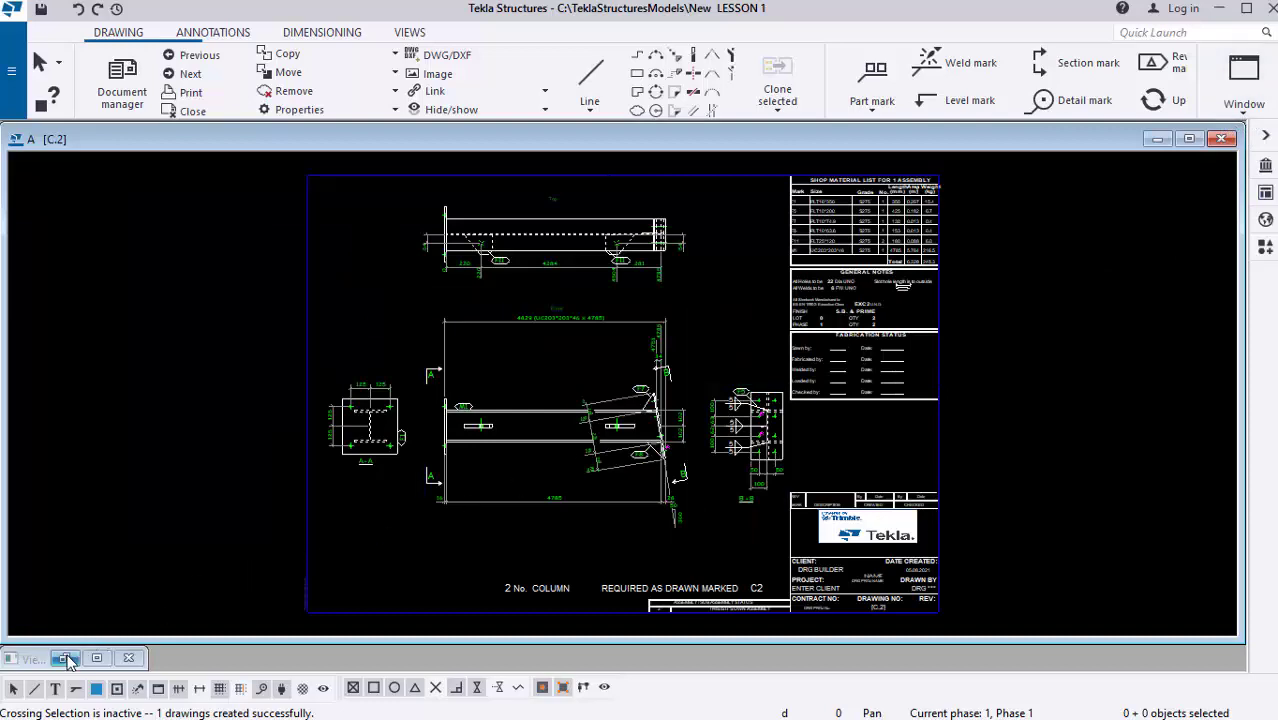
# Restore the 3D view with the whole building visible and tile the model and drawing windows vertically.
pyautogui.click(97, 659)
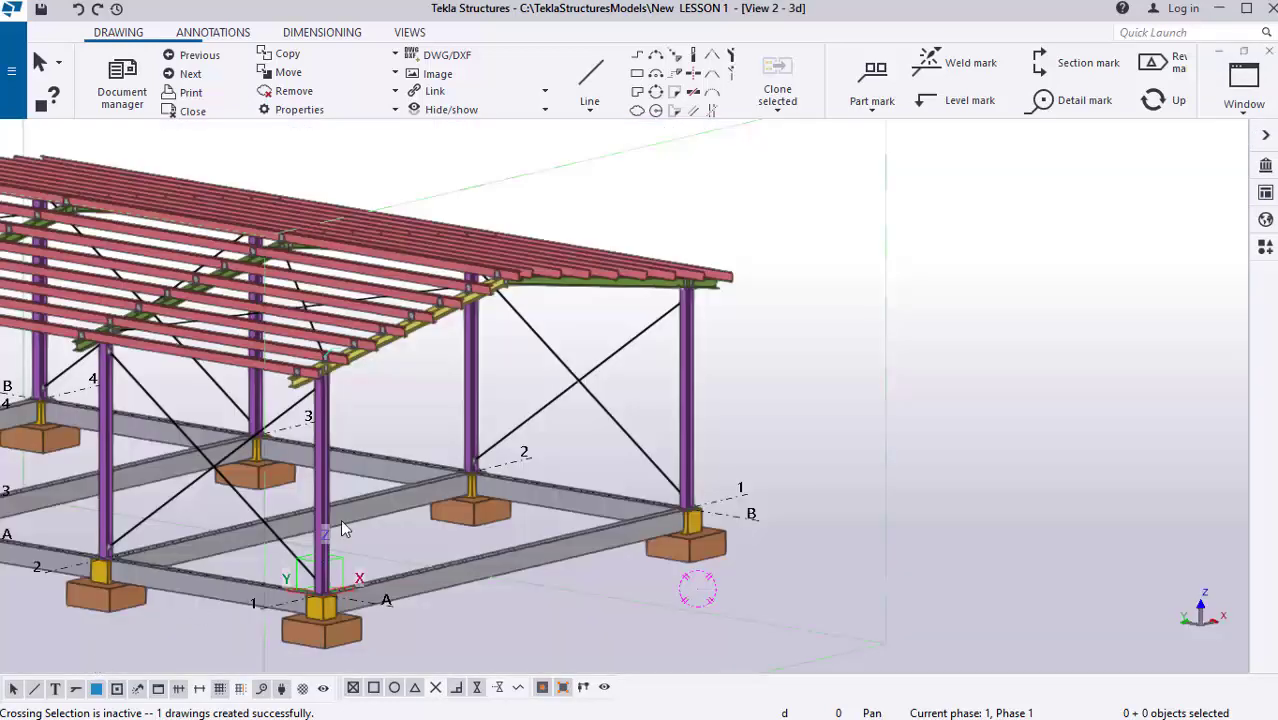
pyautogui.scroll(-5, 986, 386)
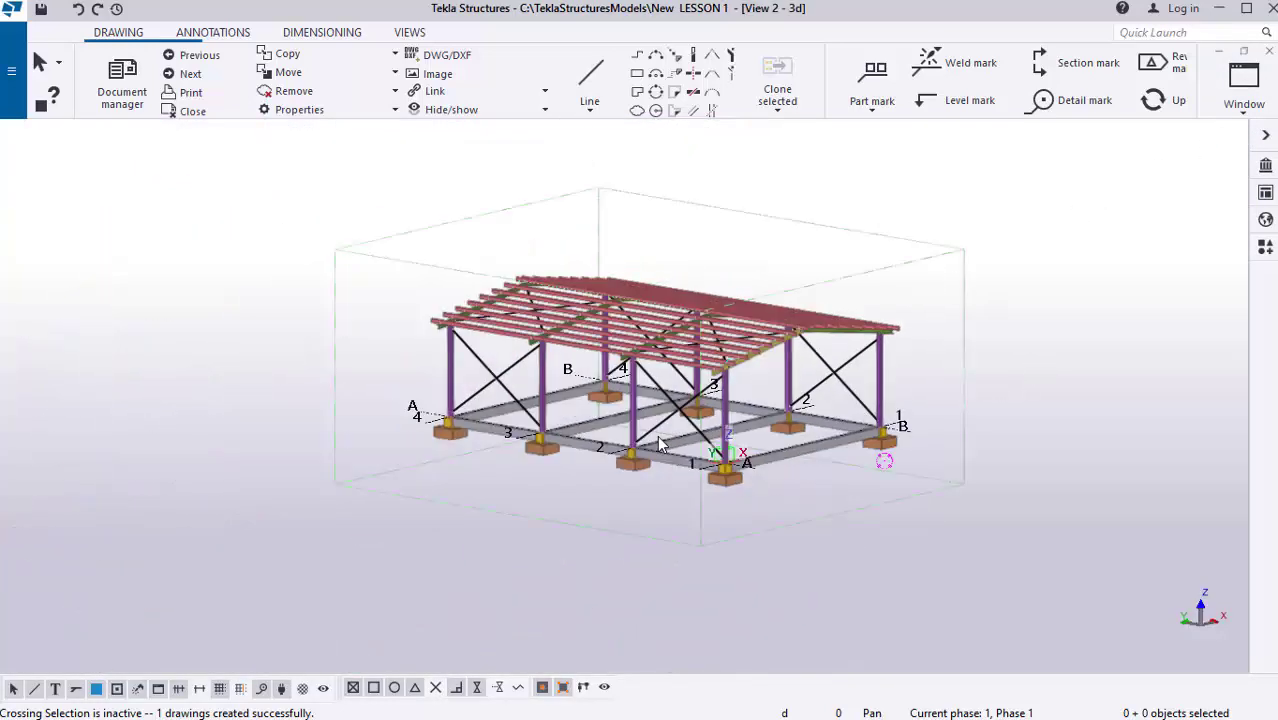
pyautogui.click(1241, 106)
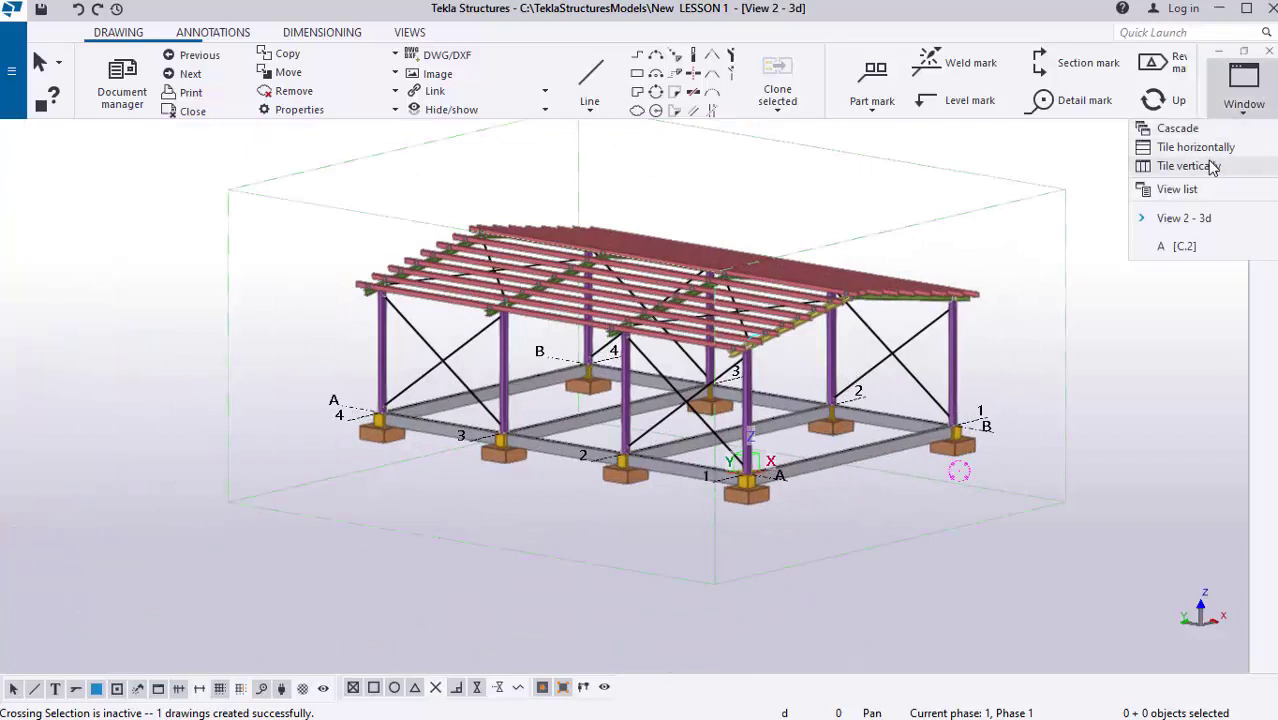
pyautogui.click(1197, 175)
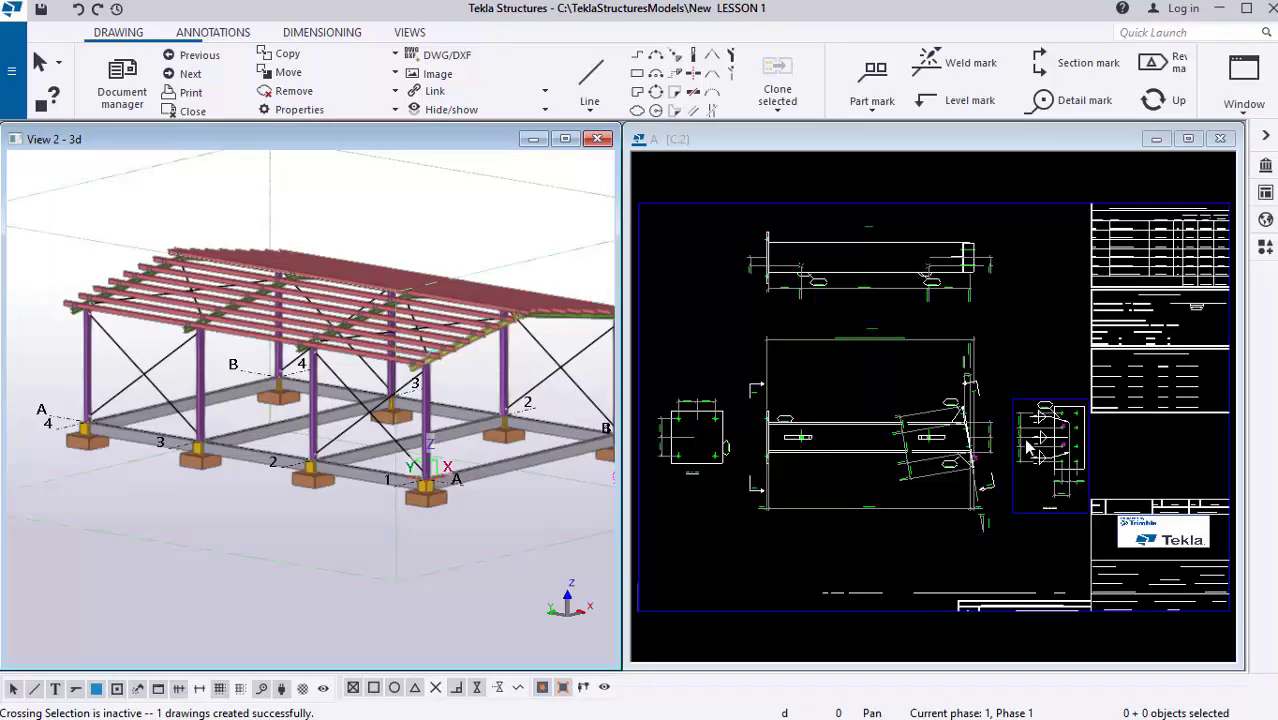
# Maximize the column drawing and delete the STYLE4-LOGO table from its layout in the Layout editor.
pyautogui.click(1187, 145)
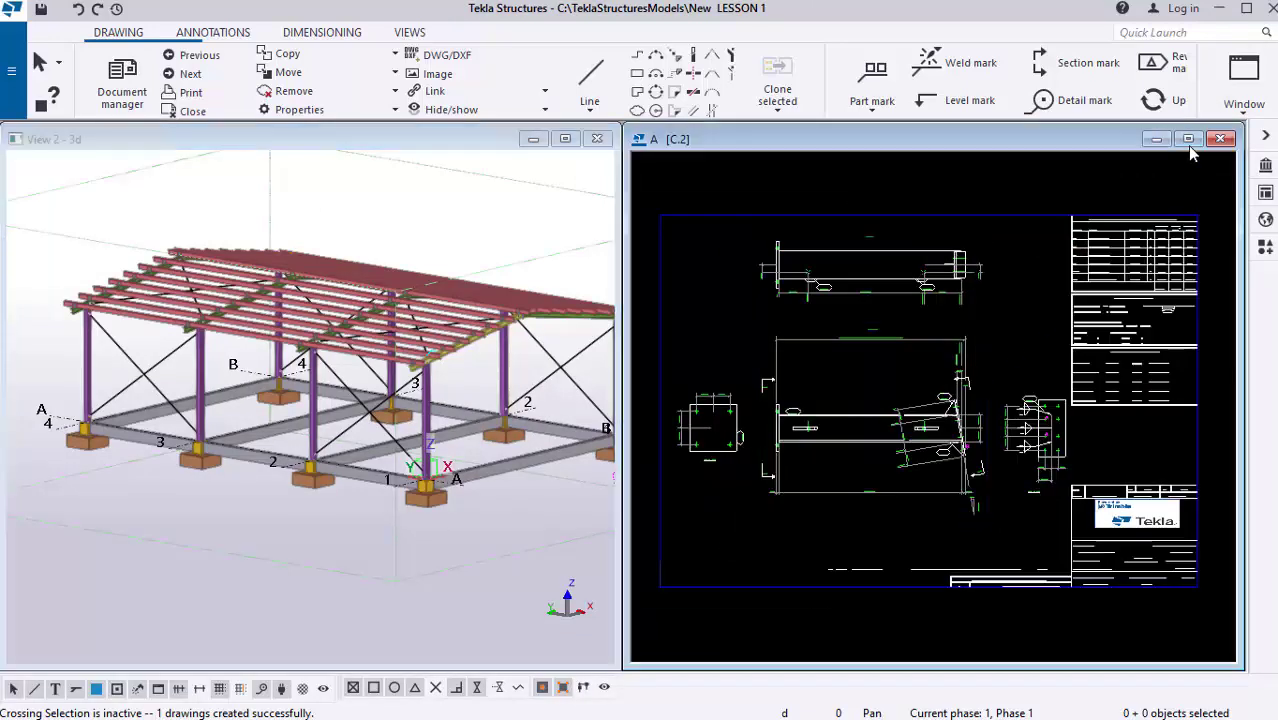
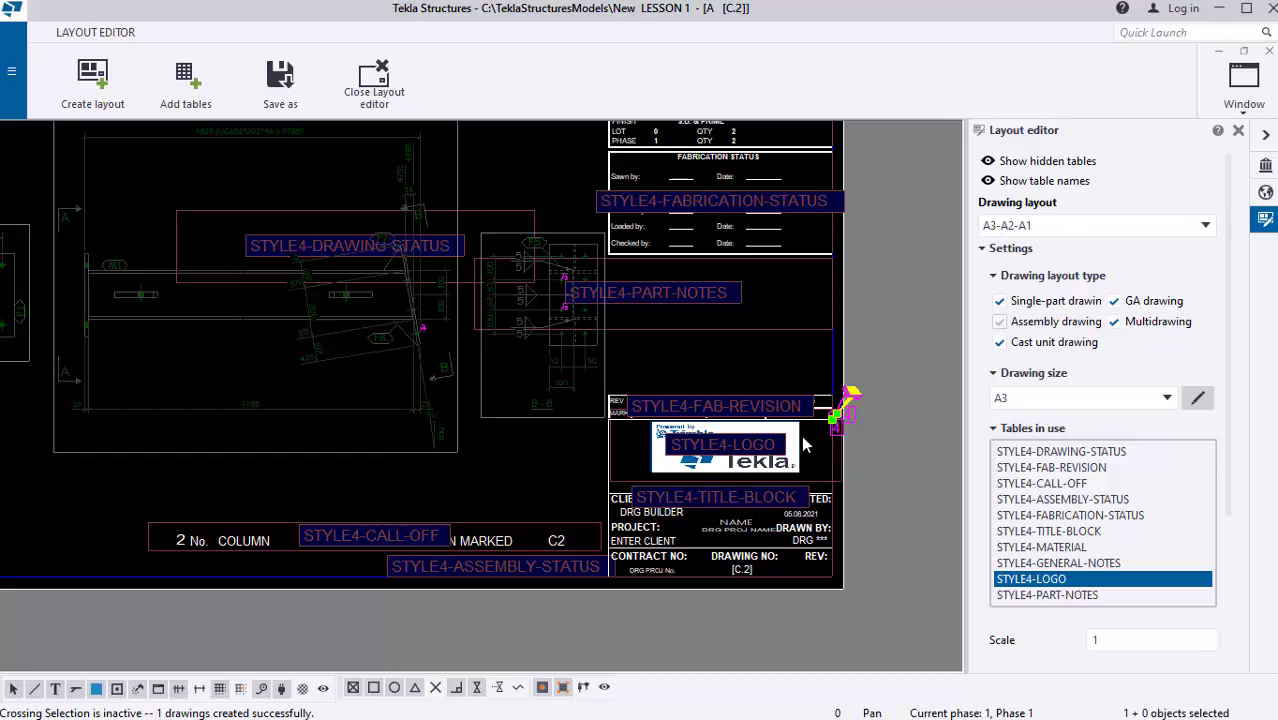
pyautogui.scroll(2, 800, 452)
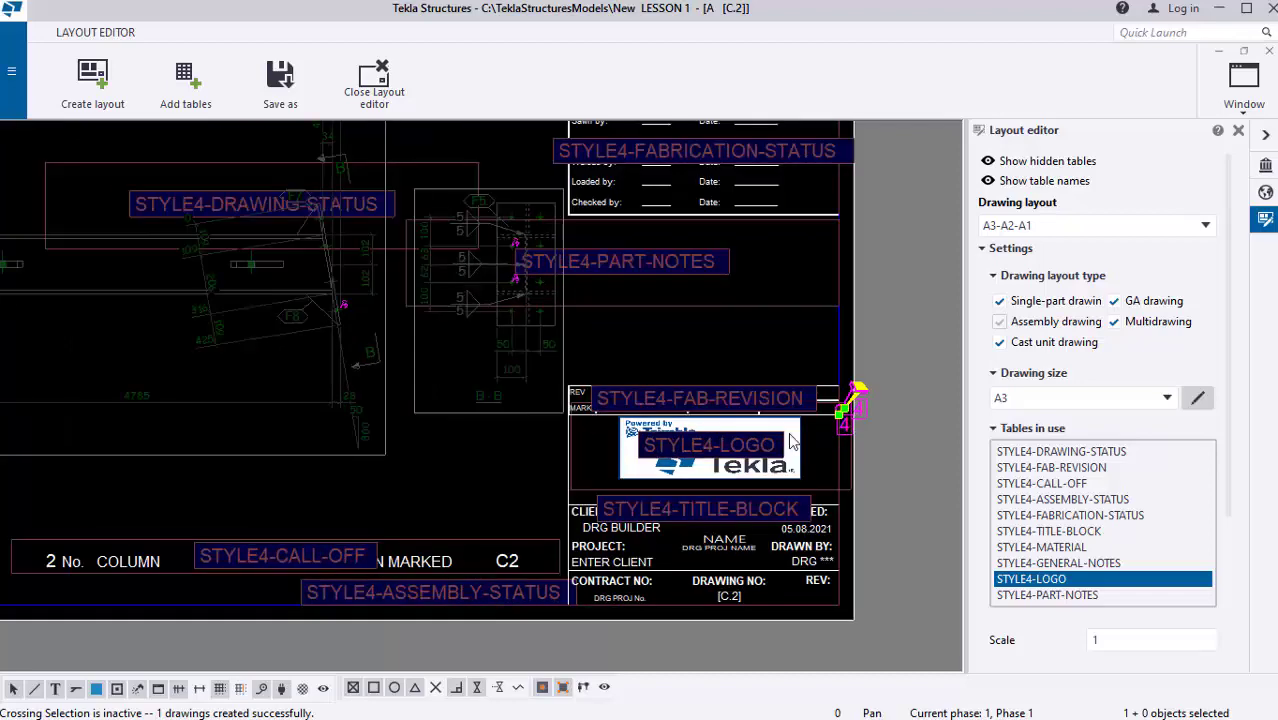
pyautogui.rightClick(876, 418)
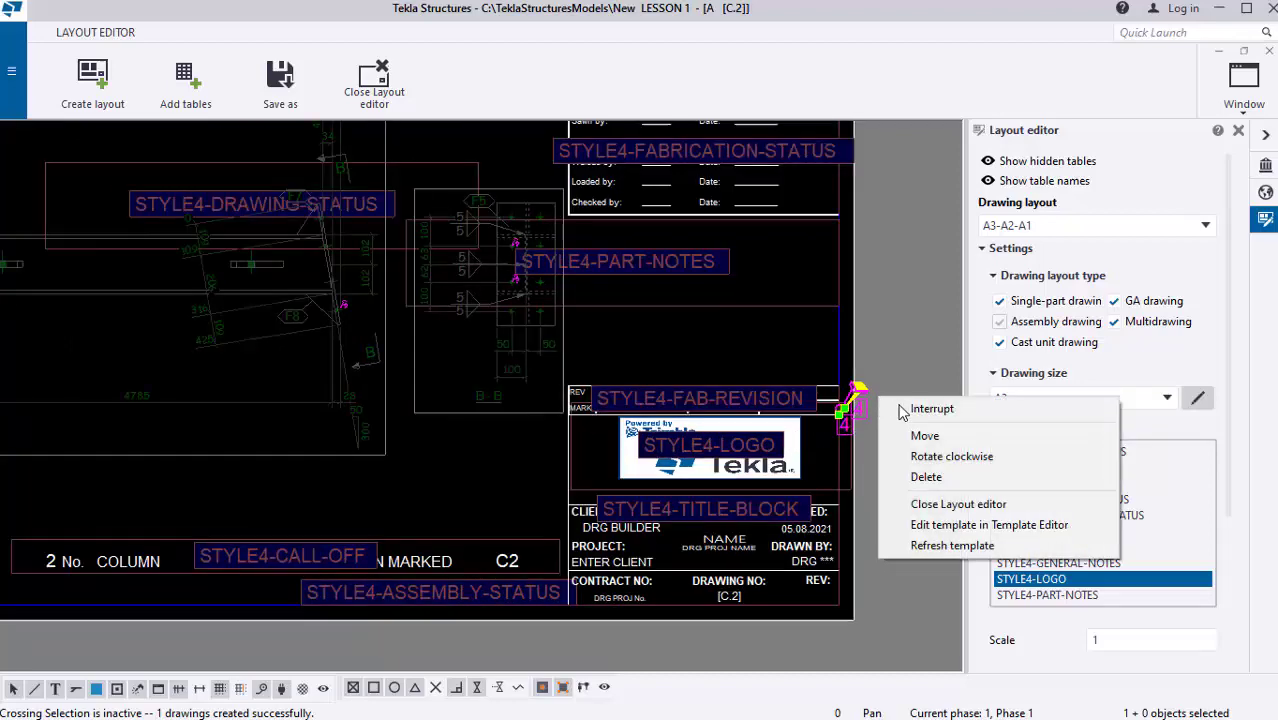
pyautogui.click(935, 480)
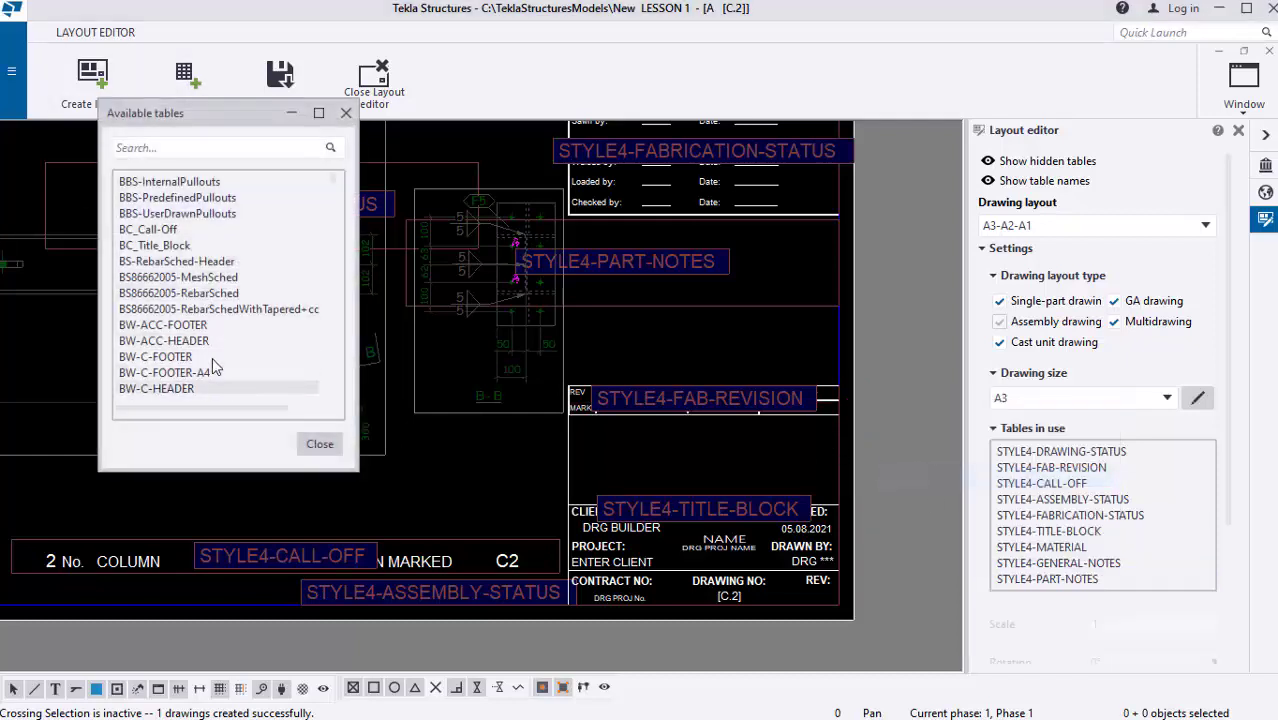
# Find the STYLE4-LOGO 2 table among the available tables and insert it in the empty logo space above the title block.
pyautogui.scroll(-10, 200, 355)
pyautogui.scroll(-15, 200, 355)
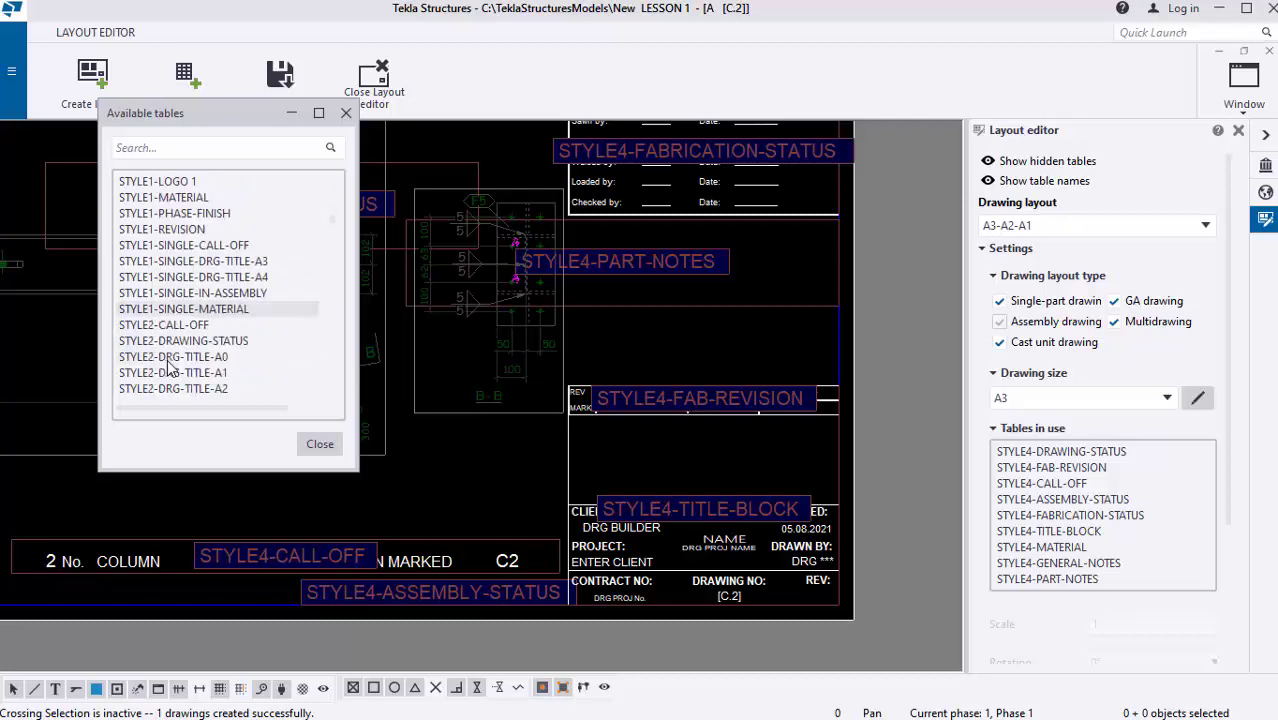
pyautogui.scroll(-3, 212, 280)
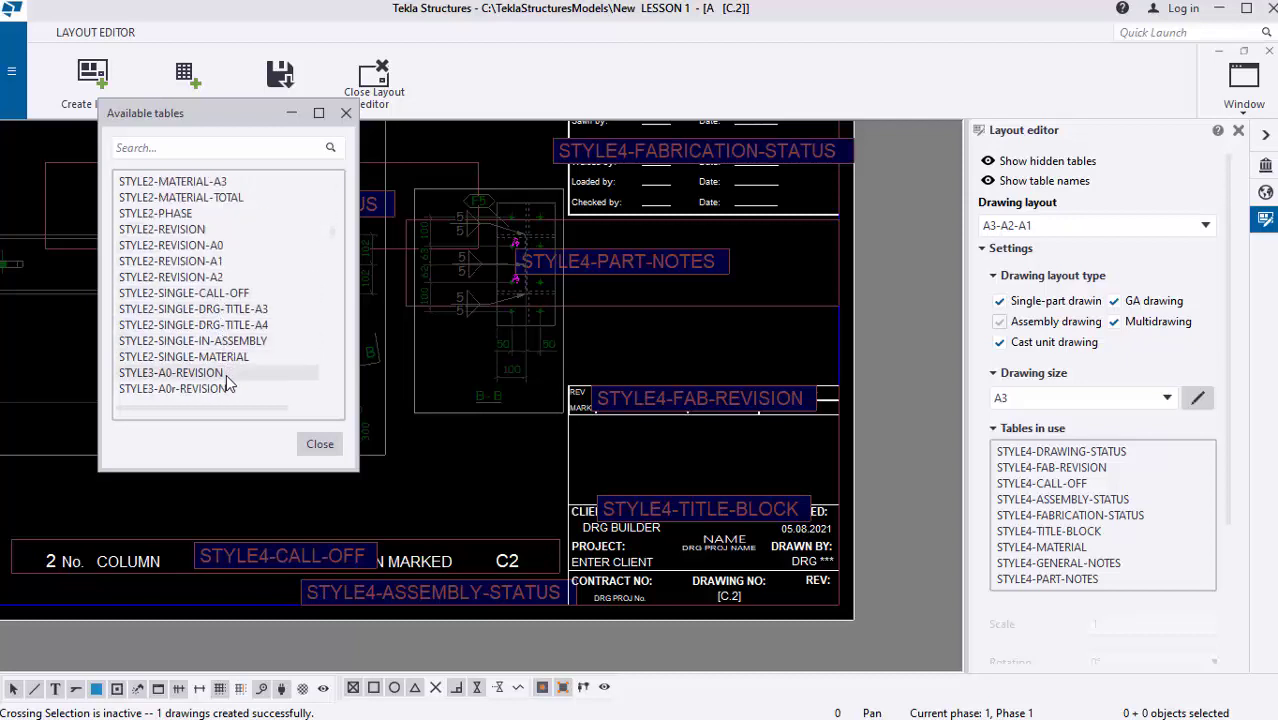
pyautogui.scroll(-9, 218, 345)
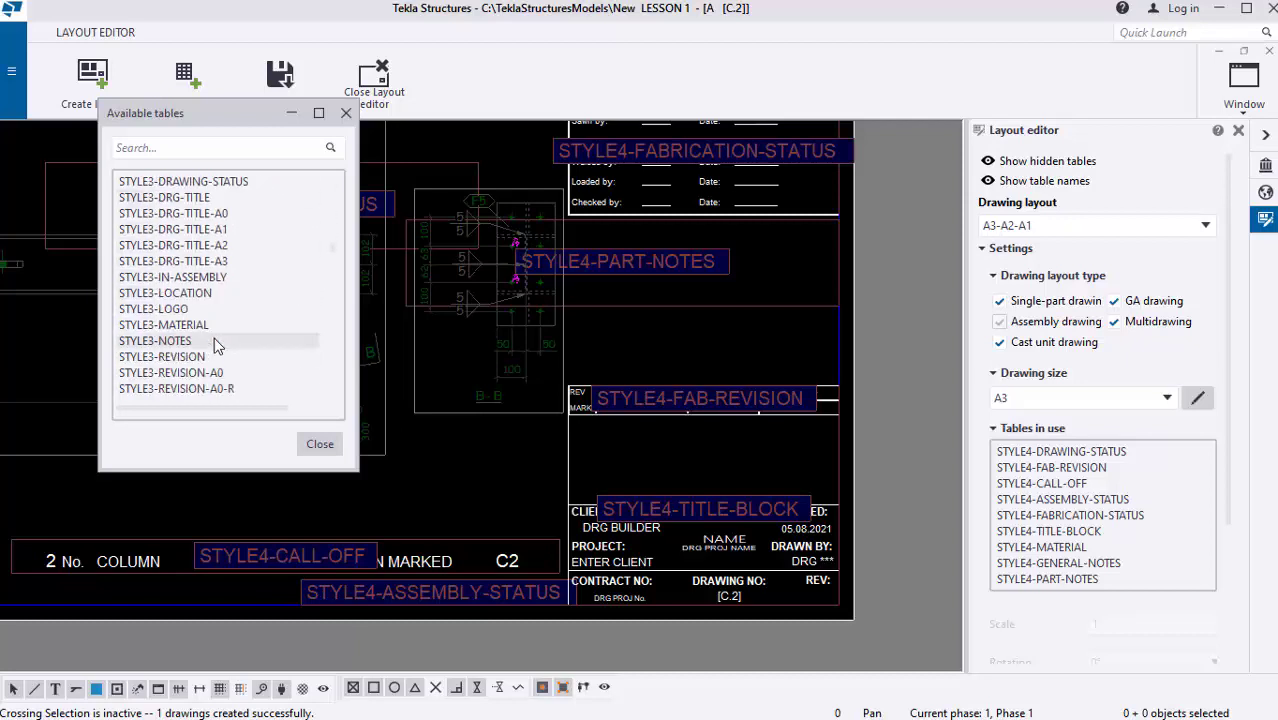
pyautogui.scroll(-18, 218, 345)
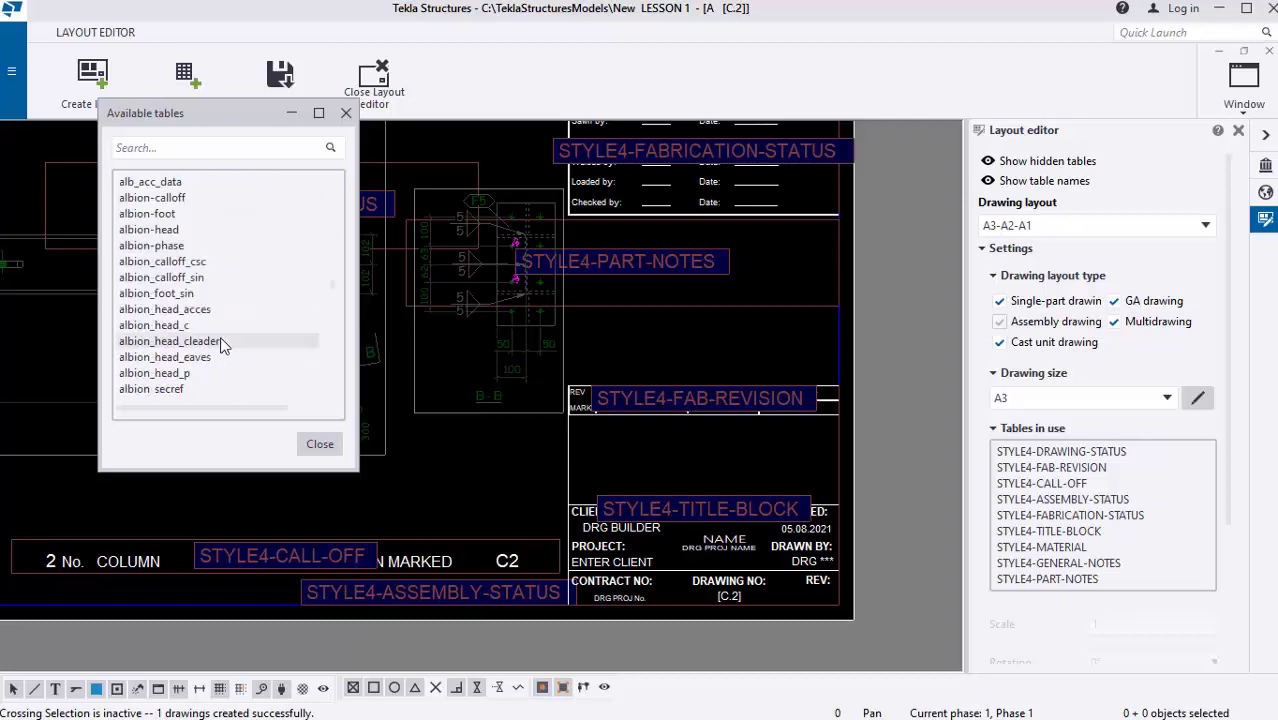
pyautogui.scroll(-18, 225, 340)
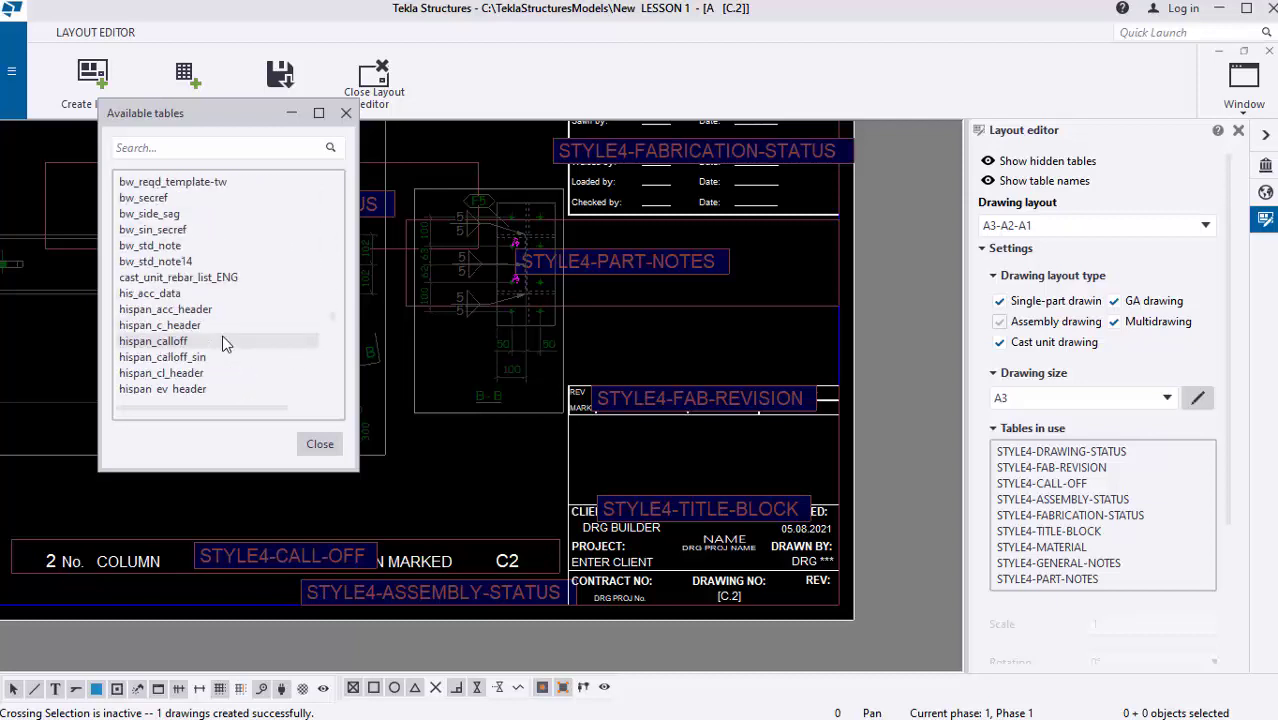
pyautogui.scroll(-15, 222, 340)
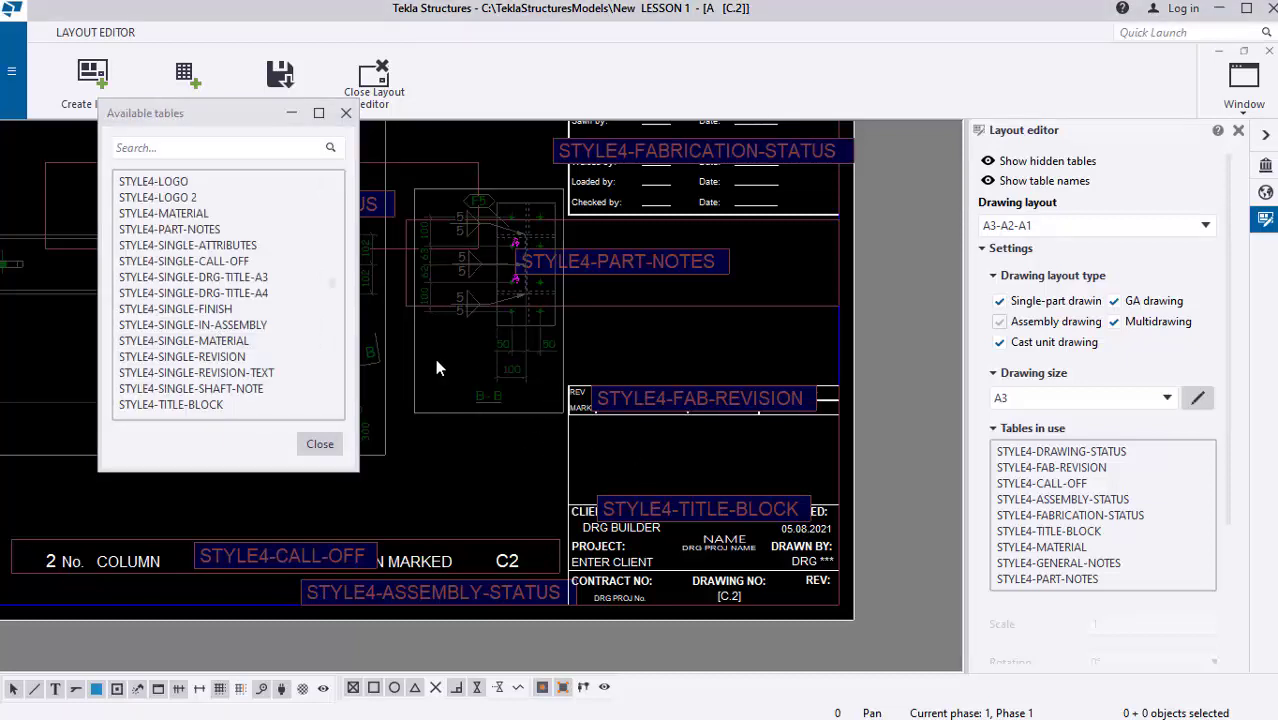
pyautogui.scroll(1, 211, 224)
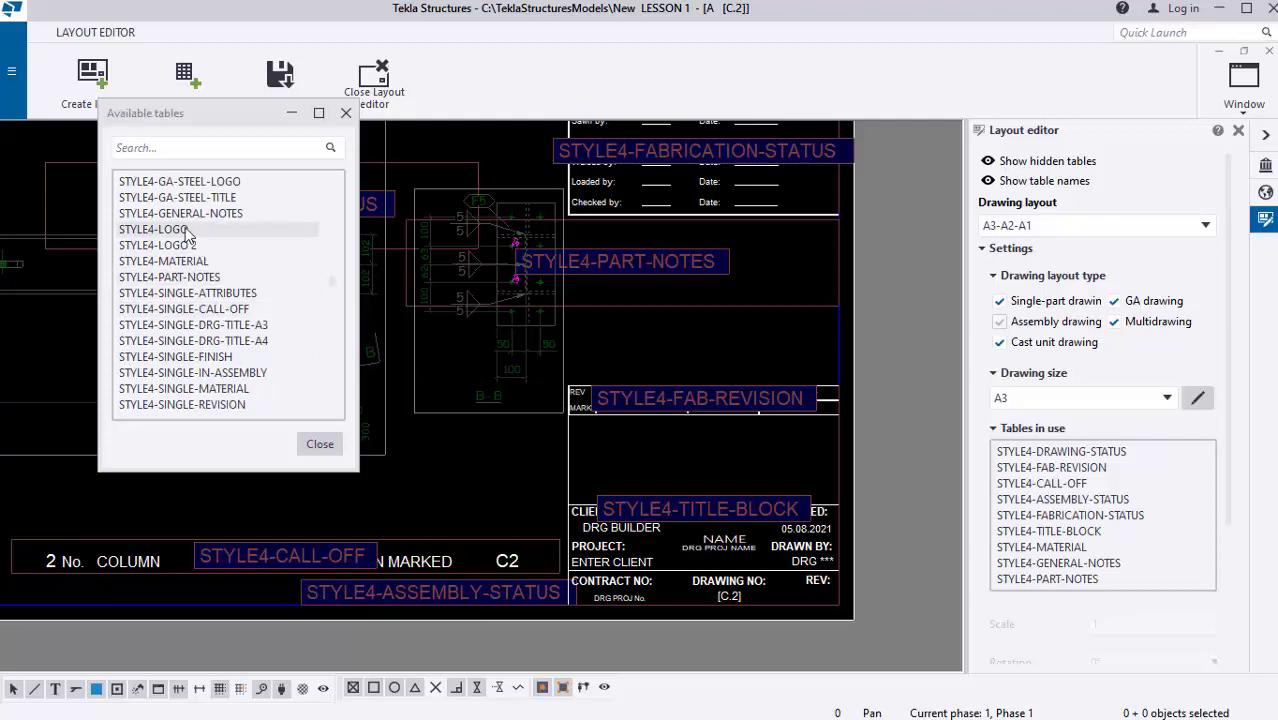
pyautogui.scroll(2, 185, 220)
pyautogui.scroll(-1, 183, 228)
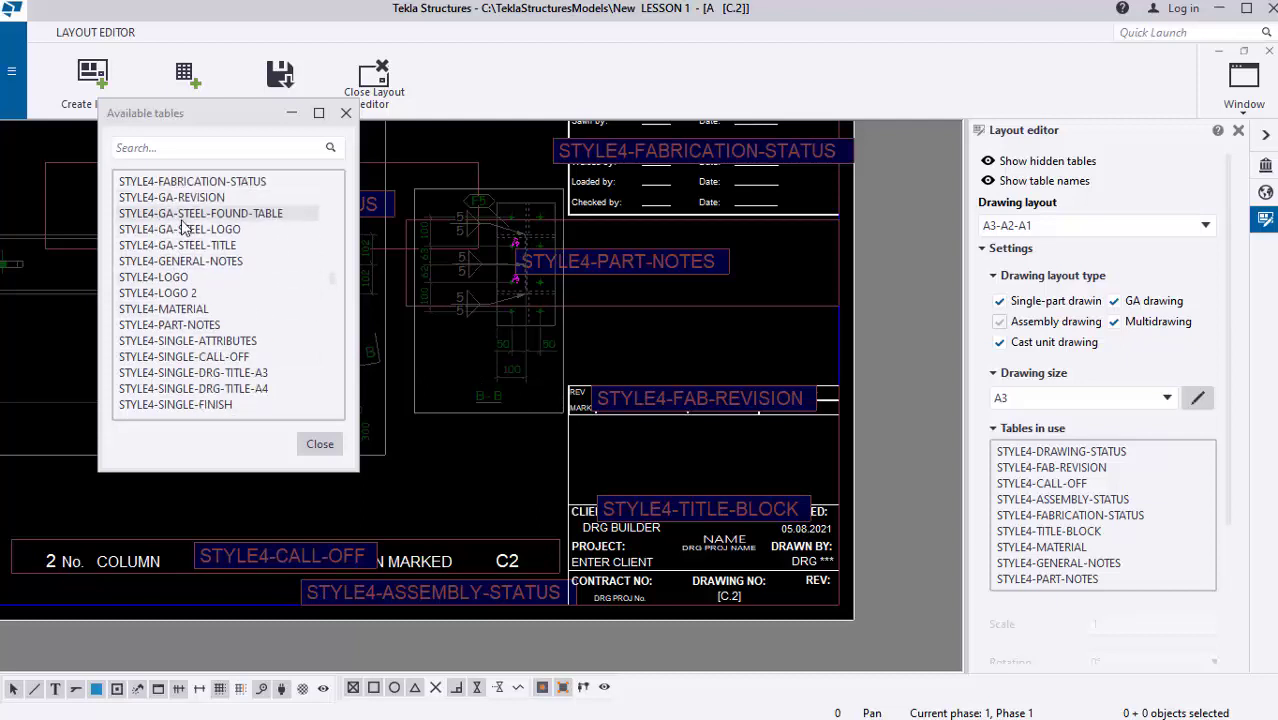
pyautogui.click(178, 294)
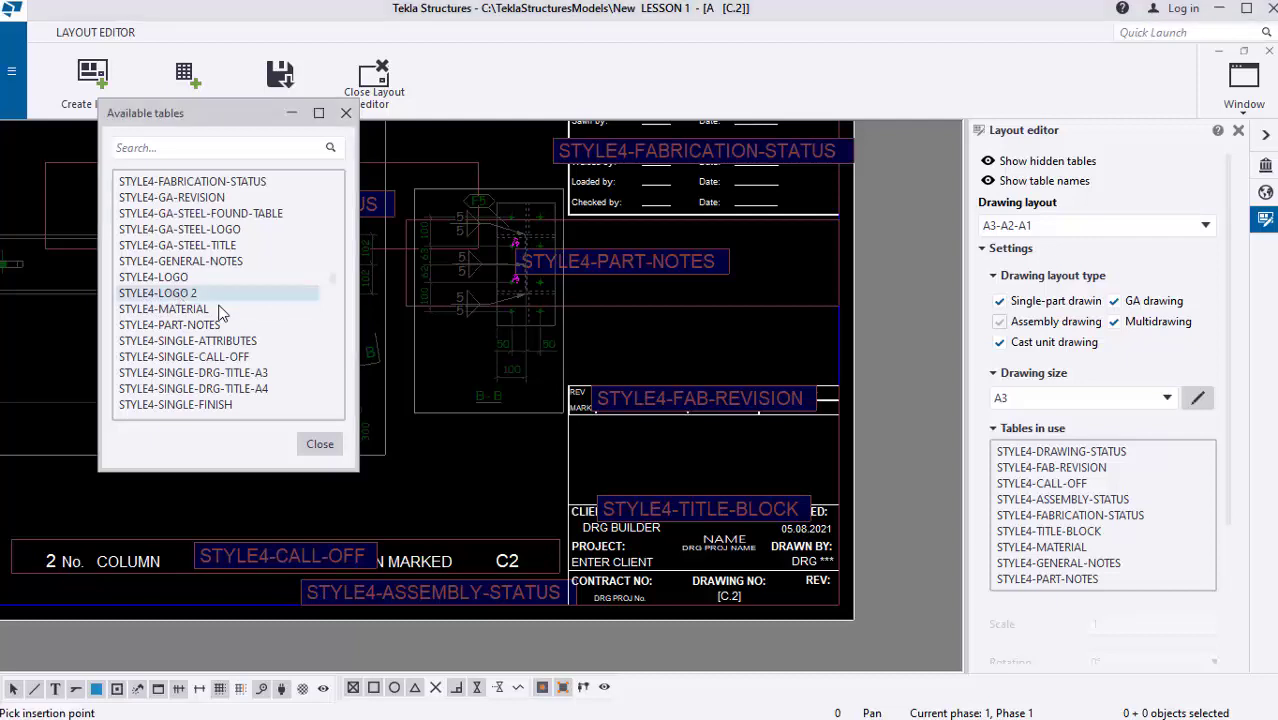
pyautogui.click(685, 480)
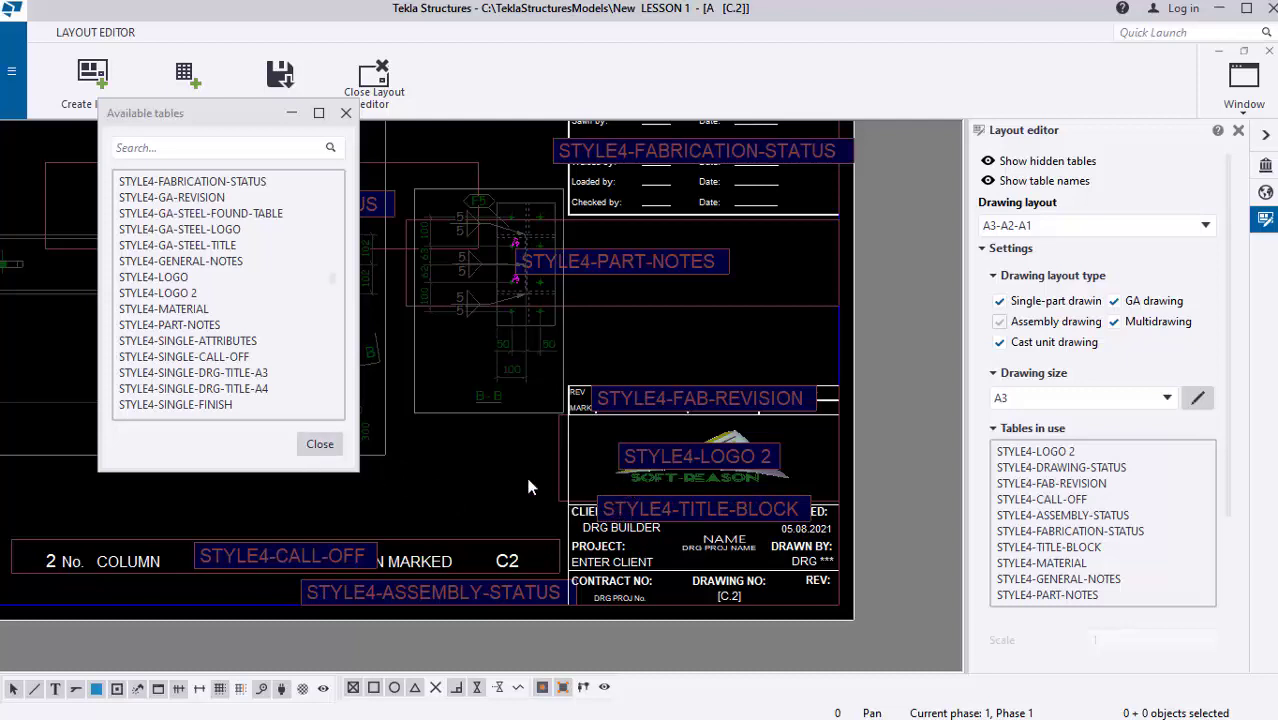
# Close the list of available tables, then save the drawing layout and exit the Layout editor.
pyautogui.click(320, 445)
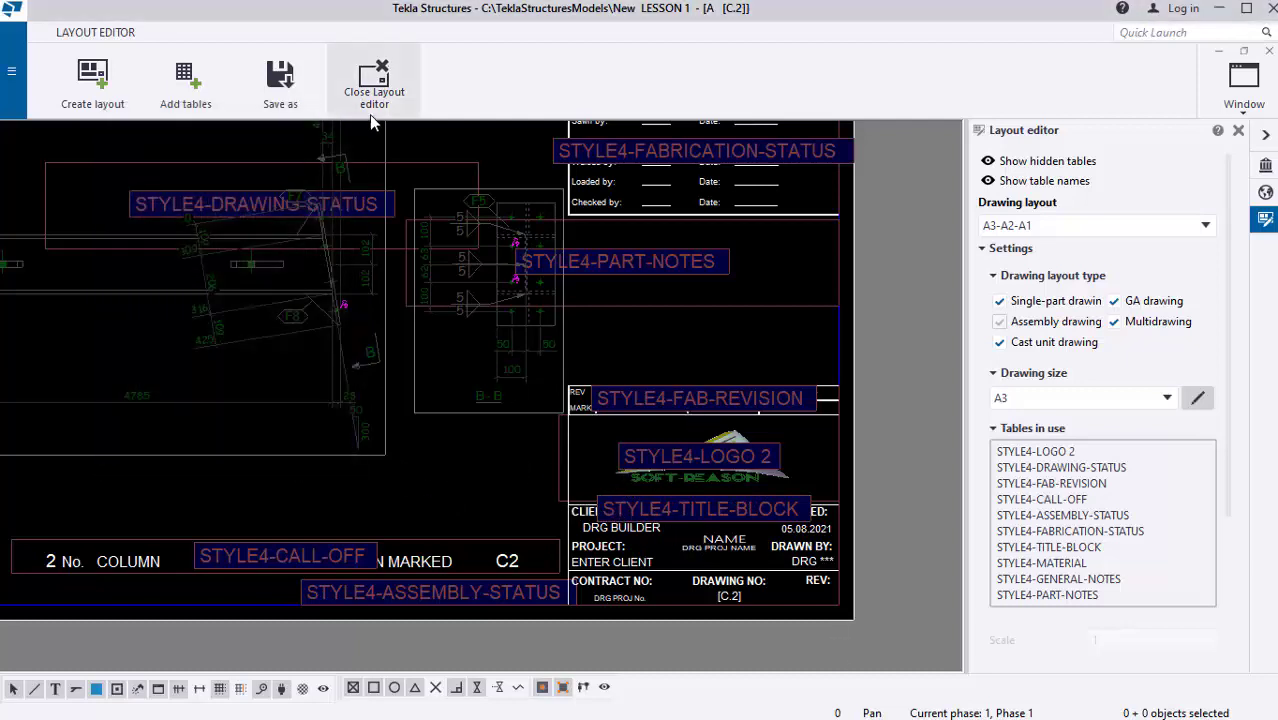
pyautogui.click(280, 80)
pyautogui.click(618, 536)
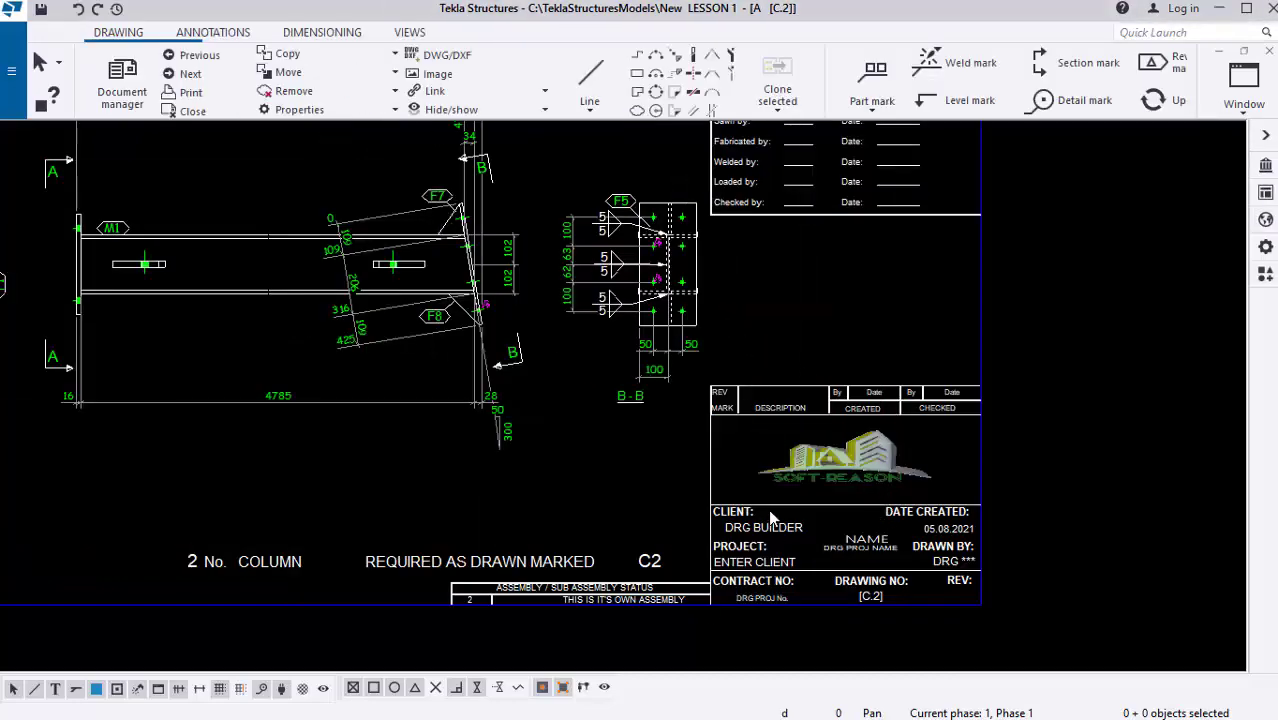
# Examine the weld marks in section view B-B of the column drawing and select the uppermost one.
pyautogui.scroll(-1, 616, 408)
pyautogui.click(603, 236)
pyautogui.scroll(3, 612, 224)
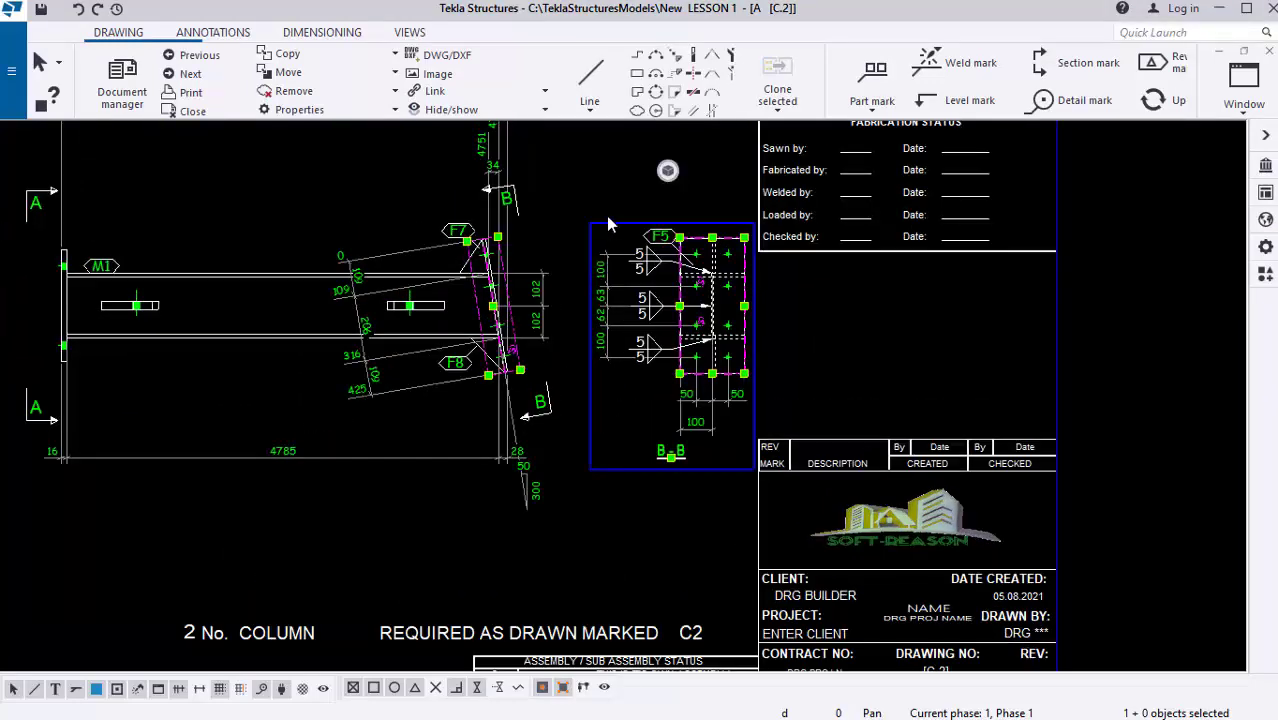
pyautogui.click(618, 237)
pyautogui.scroll(1, 674, 272)
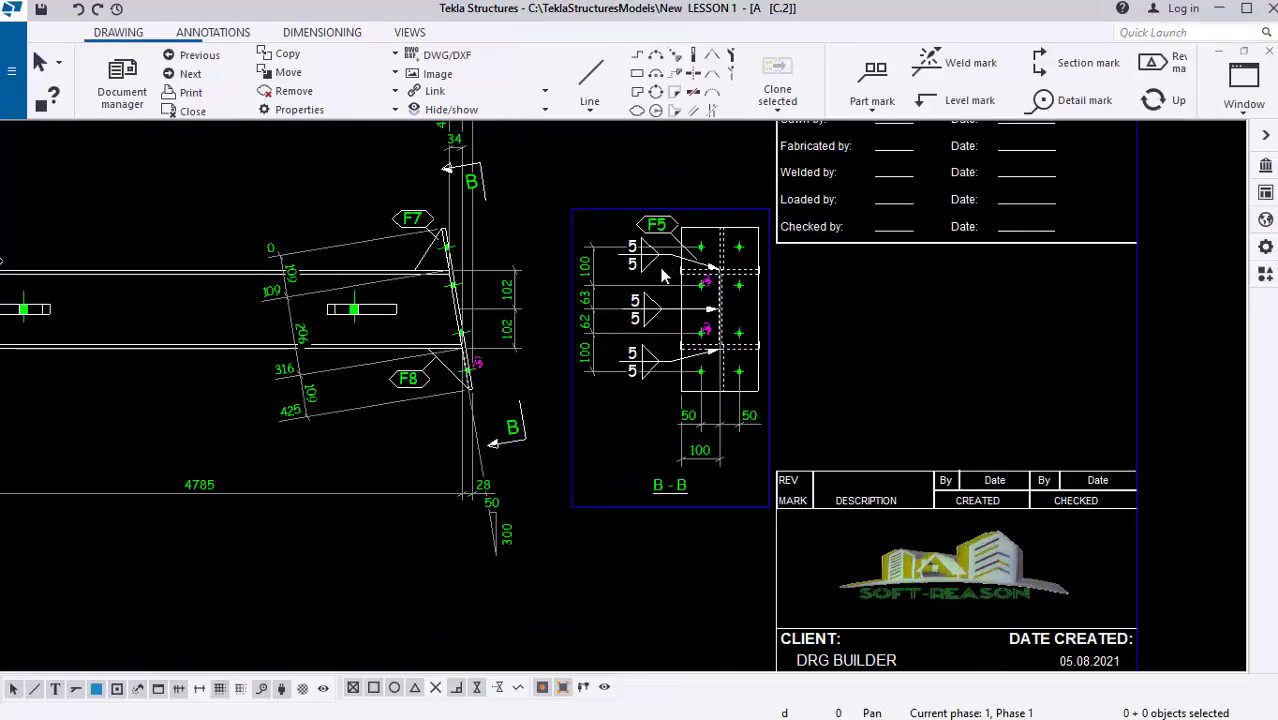
pyautogui.scroll(1, 656, 266)
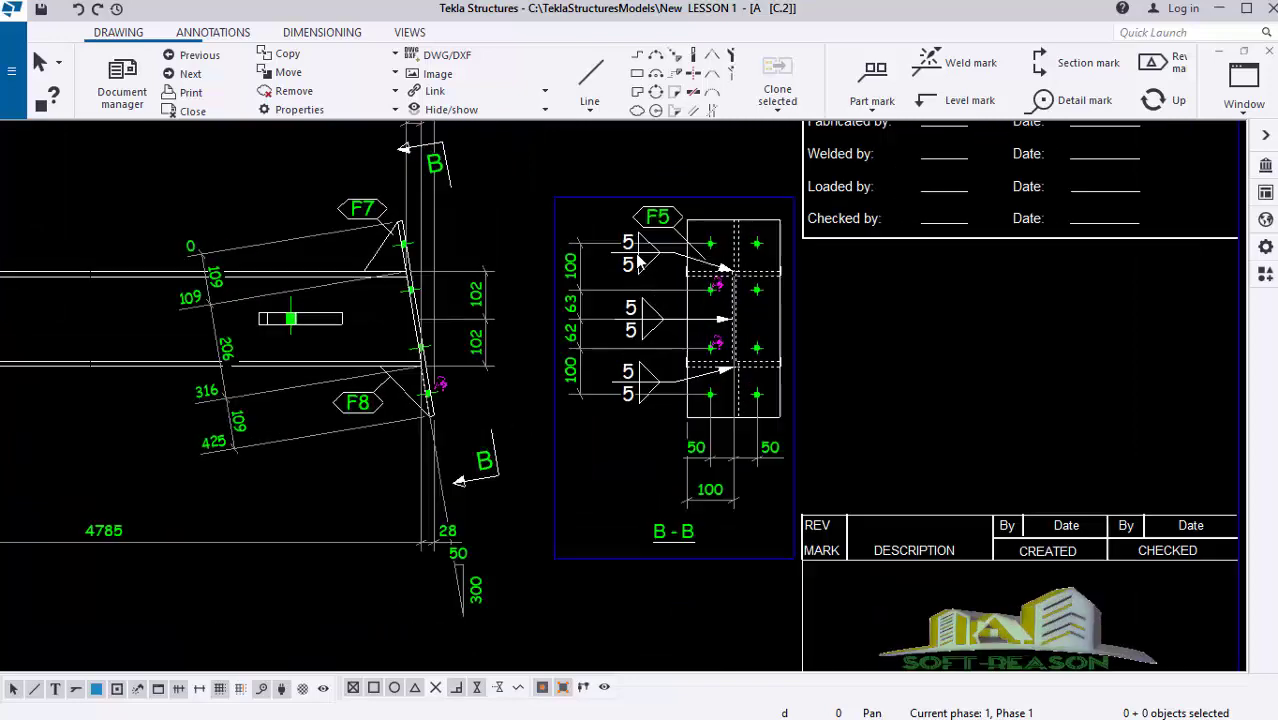
pyautogui.scroll(1, 651, 270)
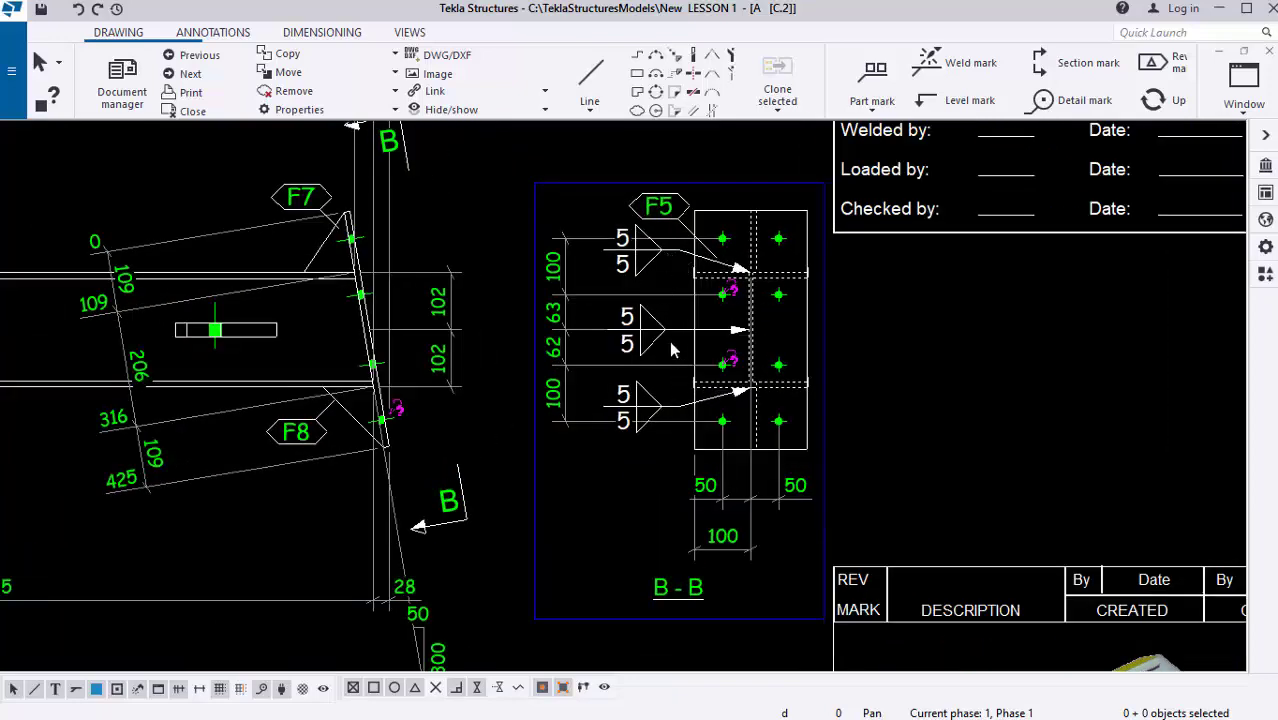
pyautogui.click(668, 260)
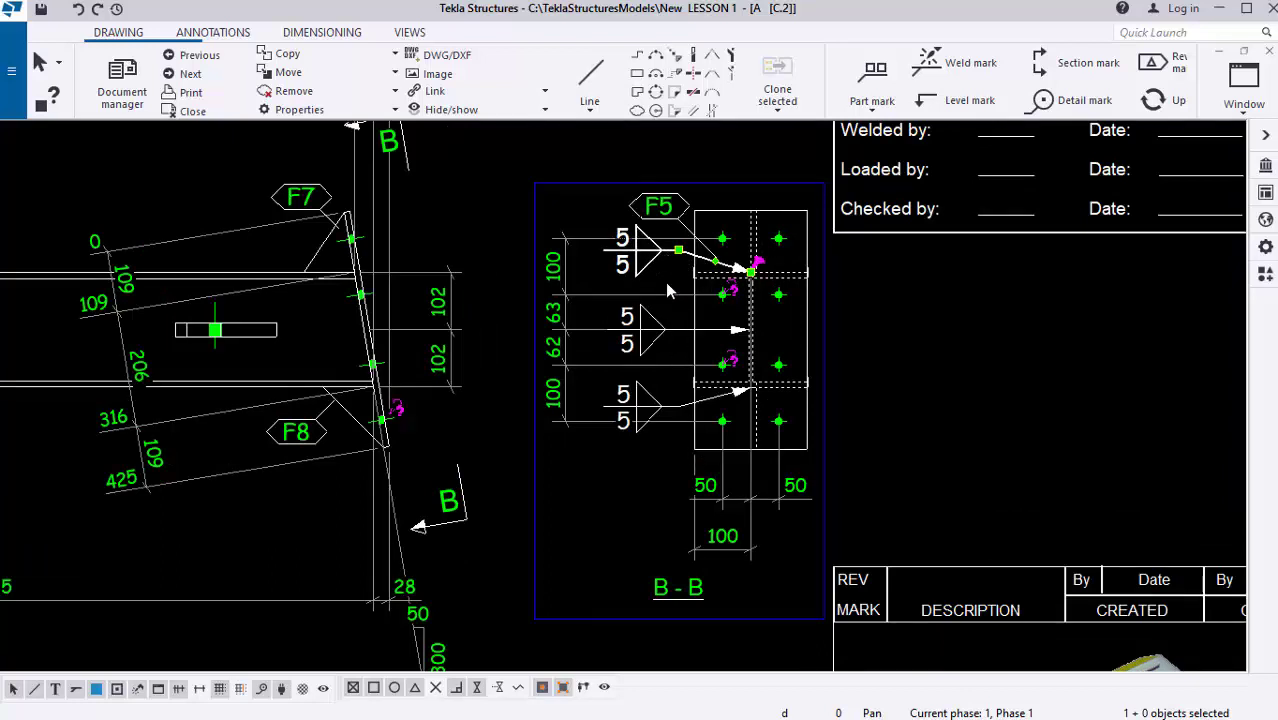
# Merge the three weld marks in section view B-B and move the combined mark to the lower left of the plate.
pyautogui.keyDown('ctrl'); pyautogui.click(674, 338); pyautogui.keyUp('ctrl')
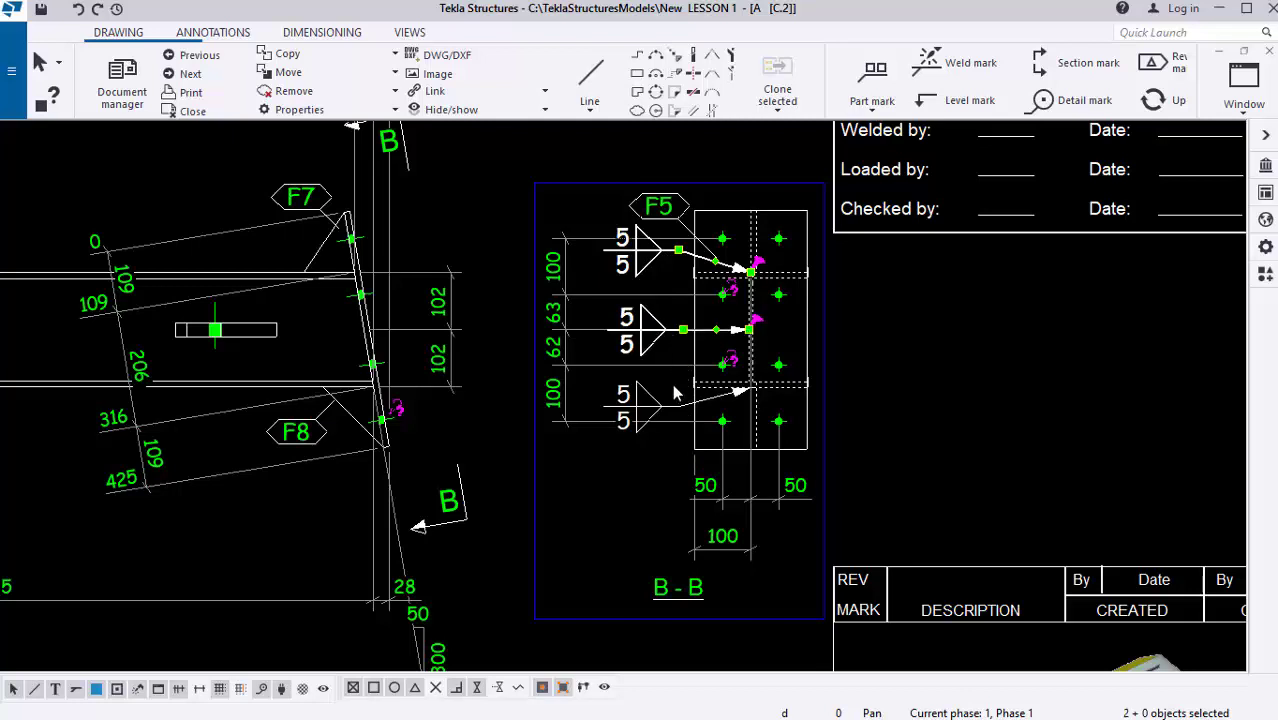
pyautogui.keyDown('ctrl'); pyautogui.click(672, 405); pyautogui.keyUp('ctrl')
pyautogui.rightClick(668, 352)
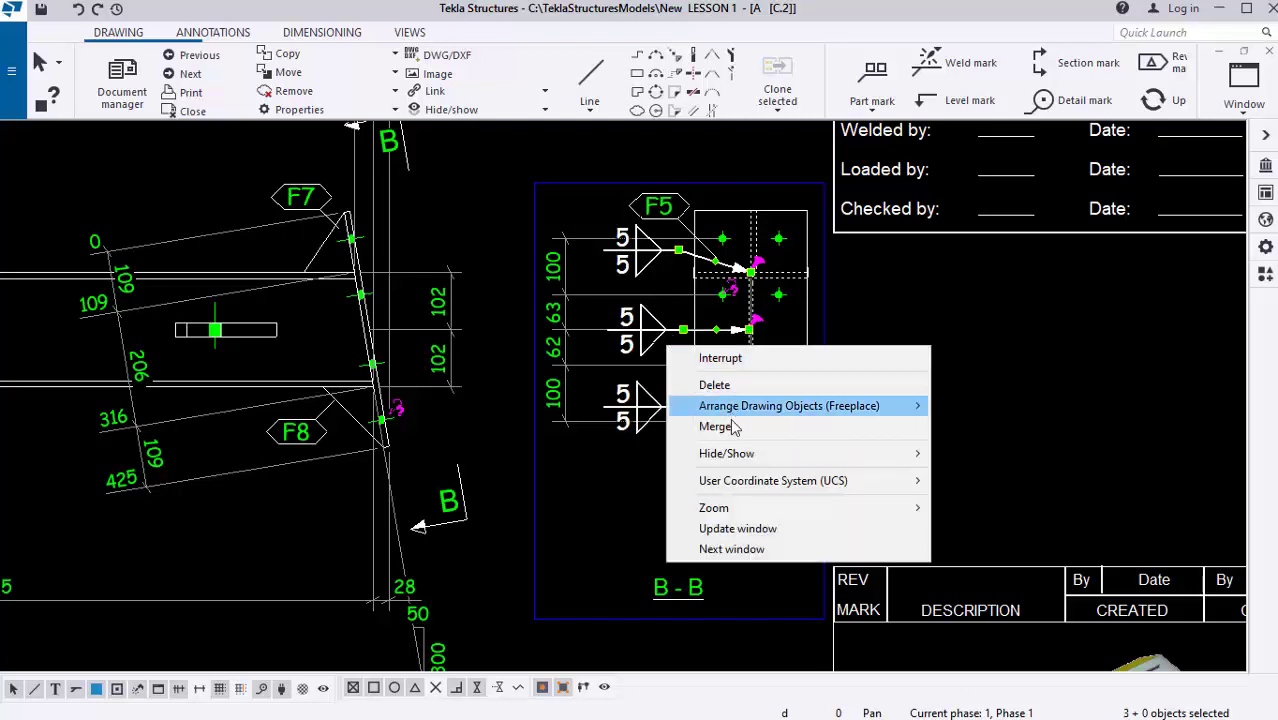
pyautogui.click(718, 428)
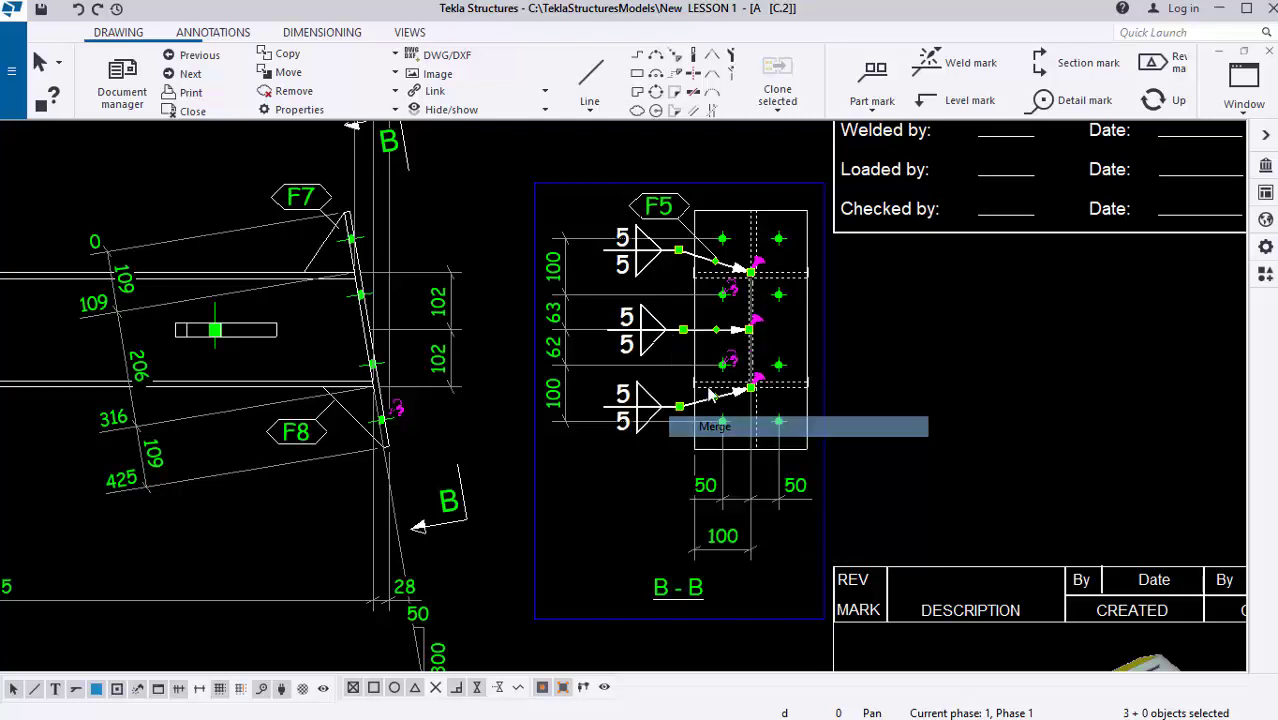
pyautogui.click(676, 261)
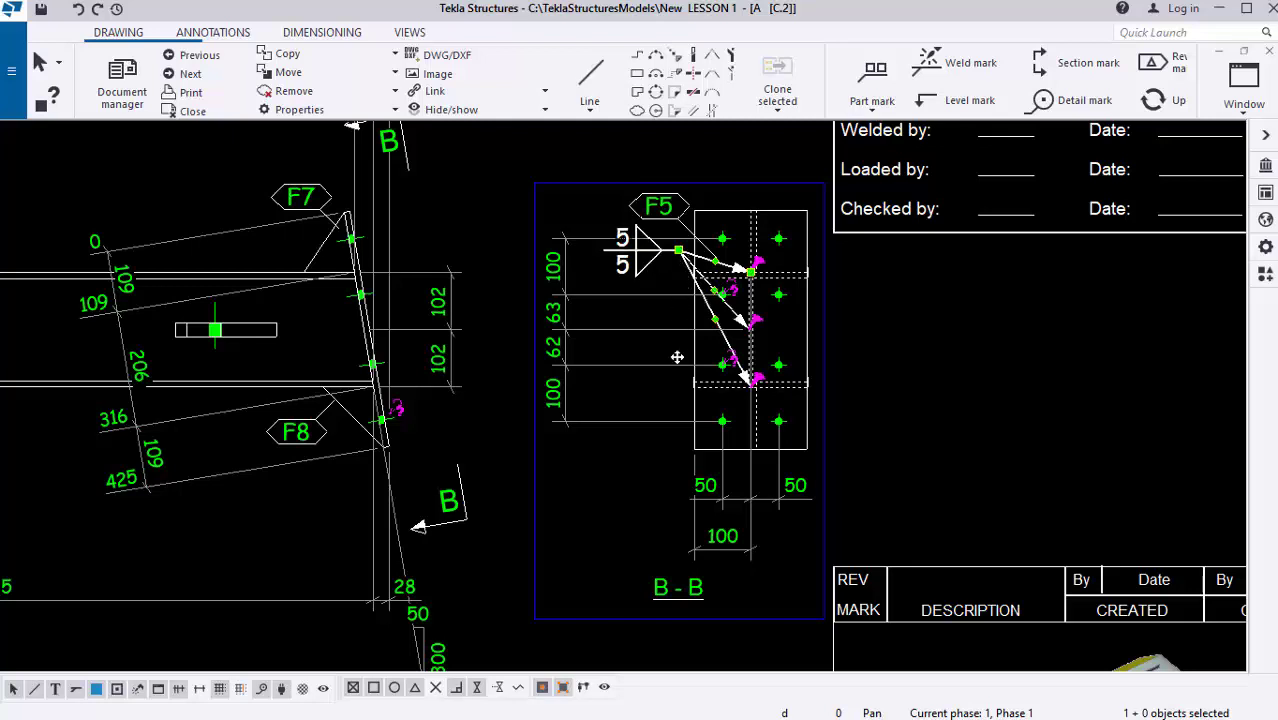
pyautogui.moveTo(642, 432); pyautogui.dragTo(620, 462)
pyautogui.click(624, 500)
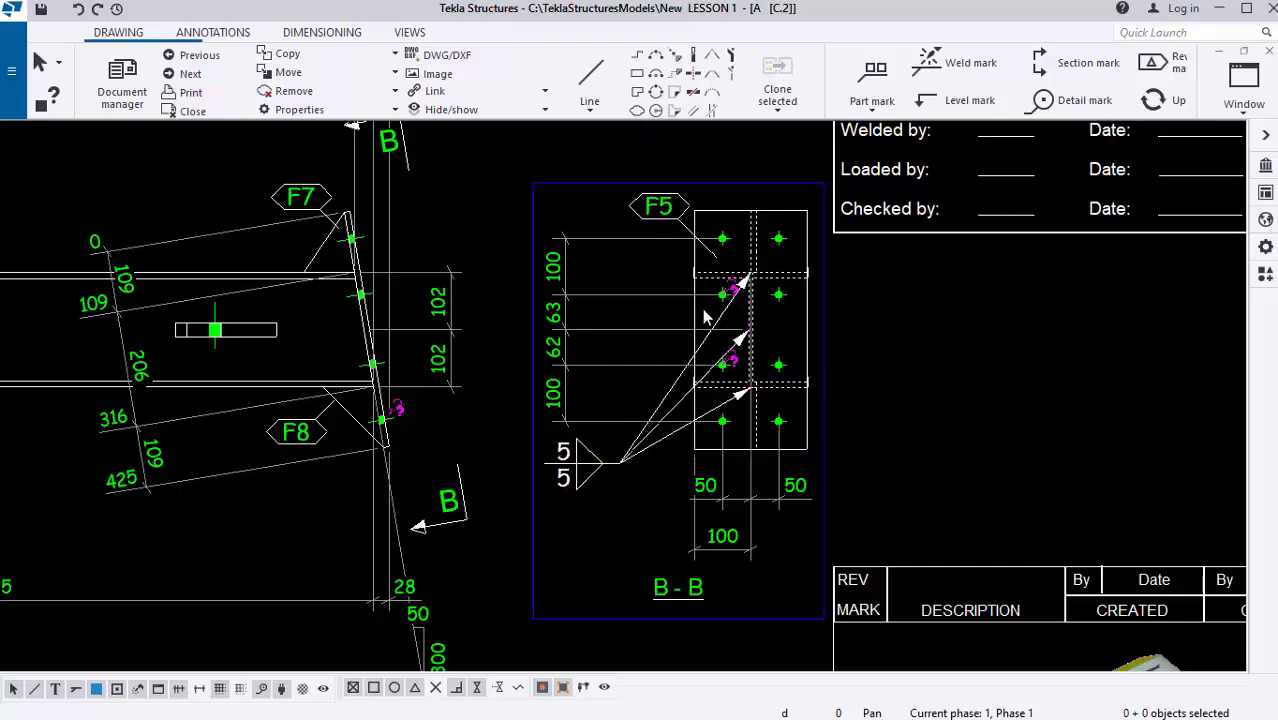
# Add a horizontal dimension across the full width of the base plate, above the bolt spacing dimensions in section view A-A.
pyautogui.scroll(-3, 868, 365)
pyautogui.scroll(-2, 743, 316)
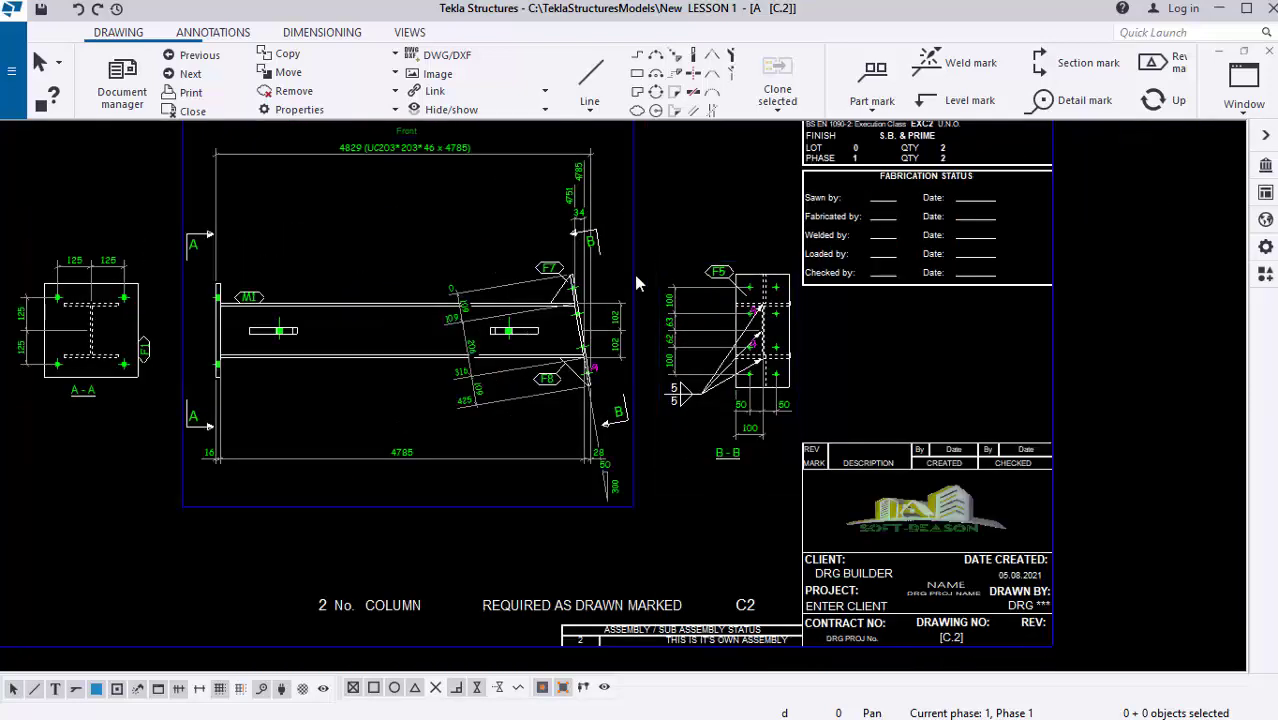
pyautogui.scroll(3, 528, 314)
pyautogui.scroll(3, 296, 327)
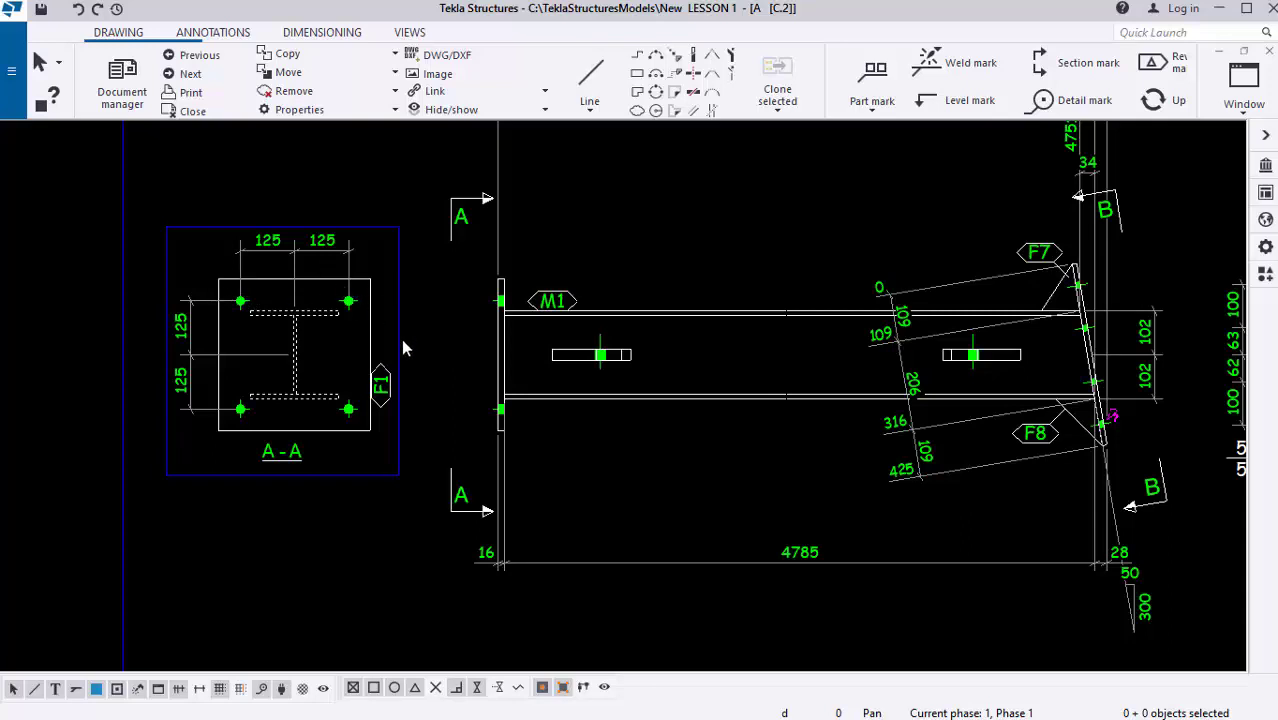
pyautogui.click(326, 34)
pyautogui.click(121, 80)
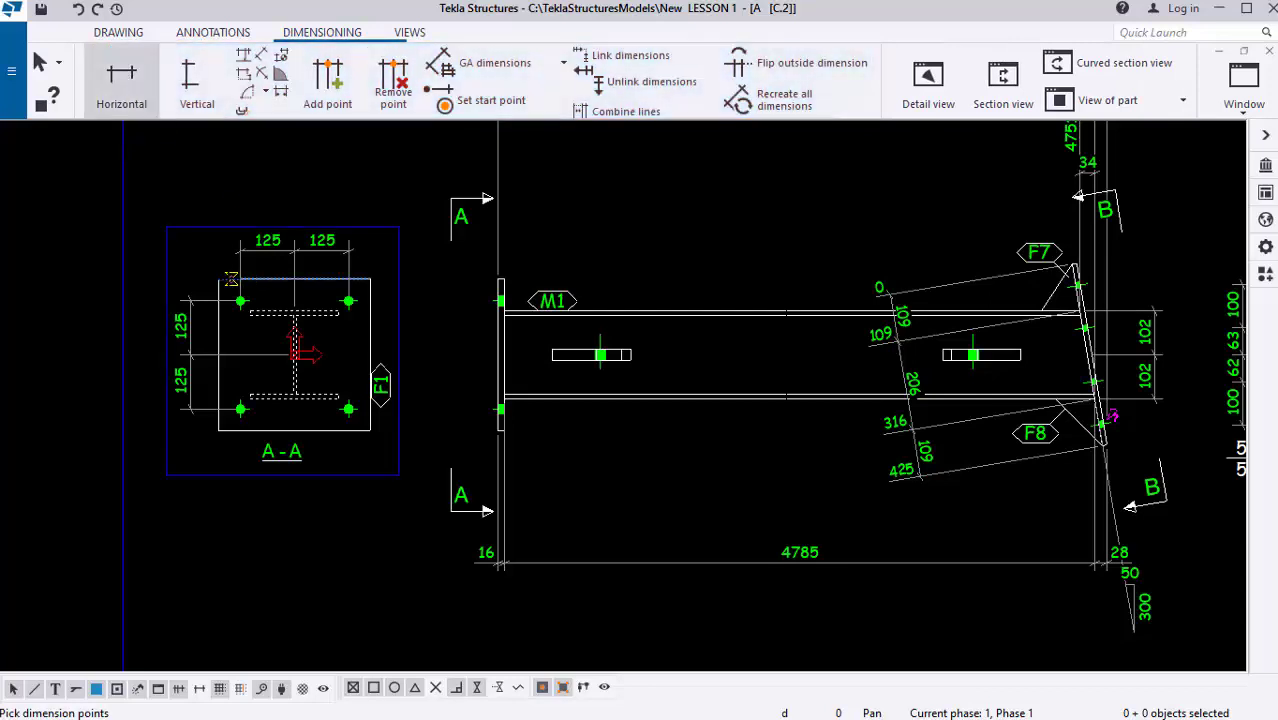
pyautogui.click(218, 279)
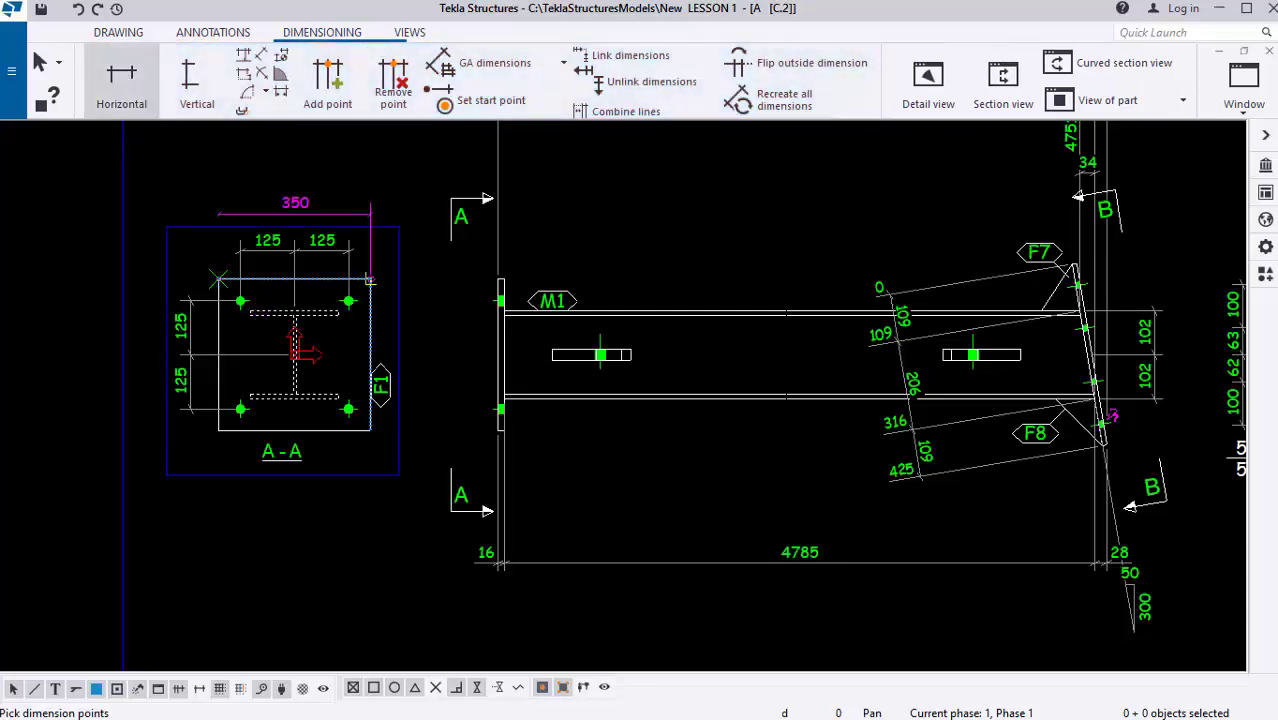
pyautogui.click(370, 278)
pyautogui.middleClick(370, 278)
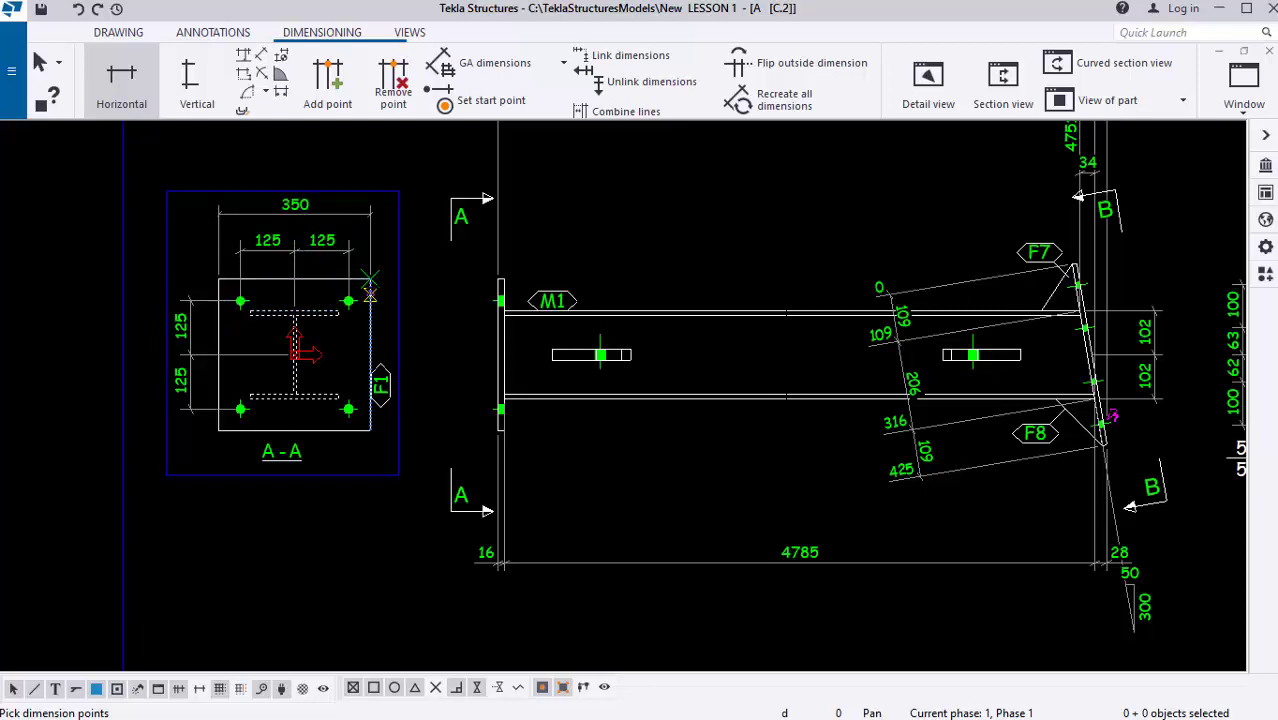
# Add a vertical dimension for the full height of the base plate in section view A-A, outside the F1 mark.
pyautogui.click(370, 278)
pyautogui.click(190, 82)
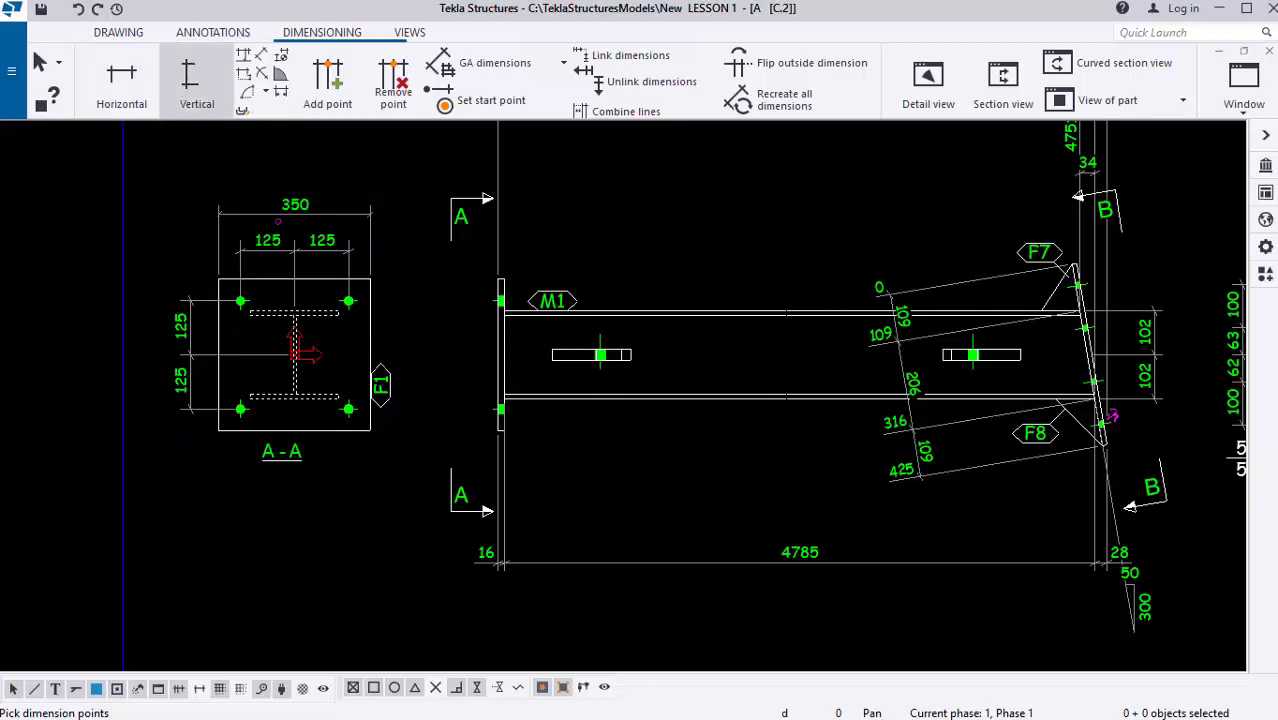
pyautogui.click(370, 430)
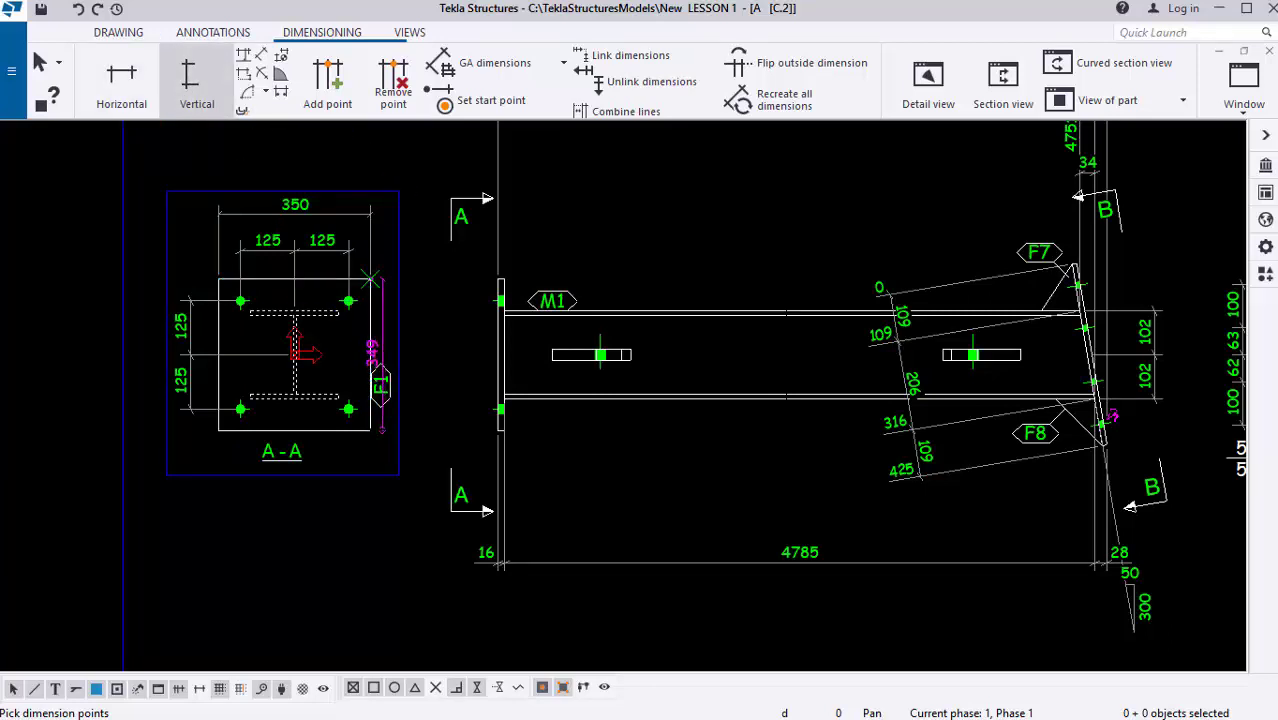
pyautogui.middleClick(300, 360)
pyautogui.click(437, 355)
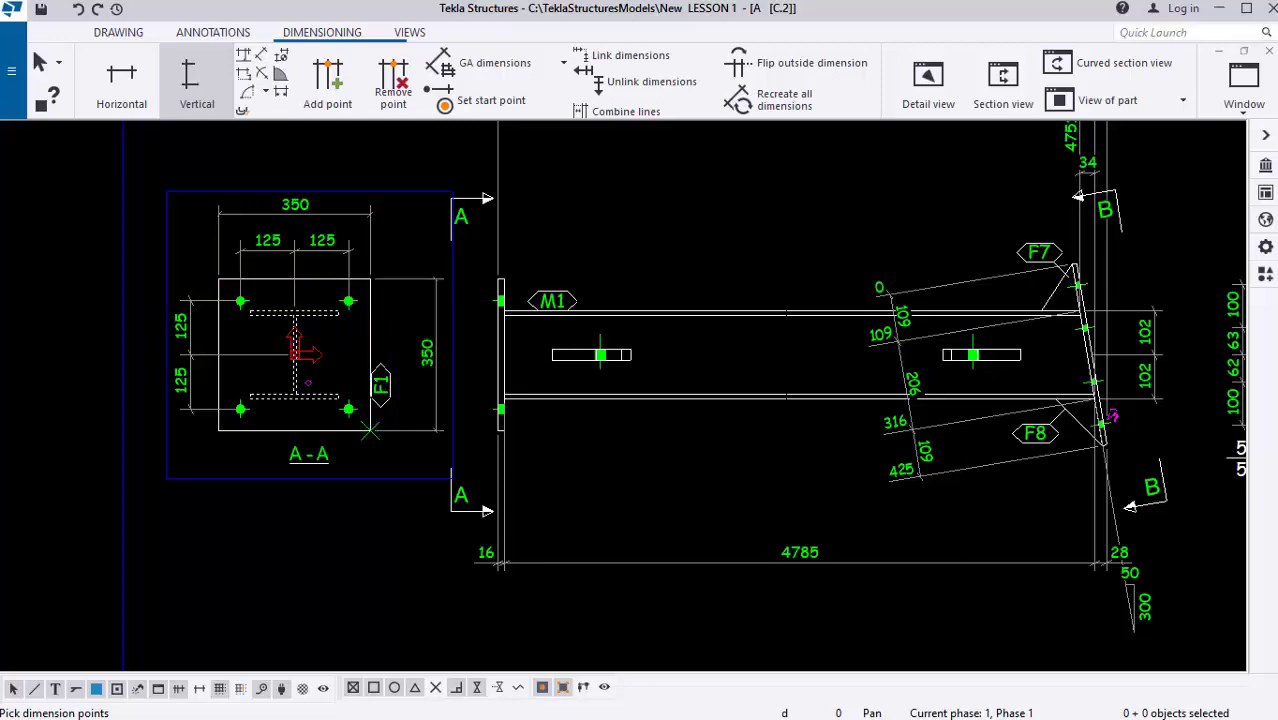
pyautogui.scroll(-1, 326, 367)
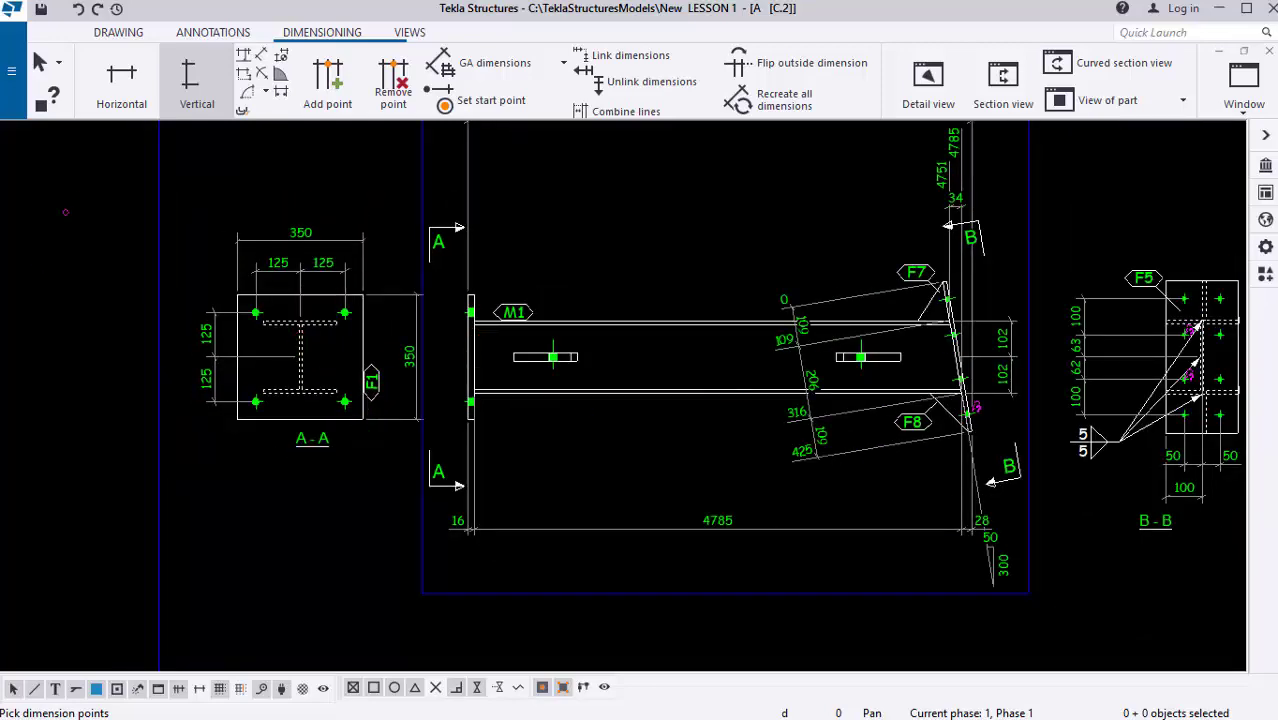
pyautogui.press('Escape')
# Change the M1 part mark to the leader line type with an angled leader and a filled arrowhead.
pyautogui.scroll(1, 549, 376)
pyautogui.scroll(-1, 399, 371)
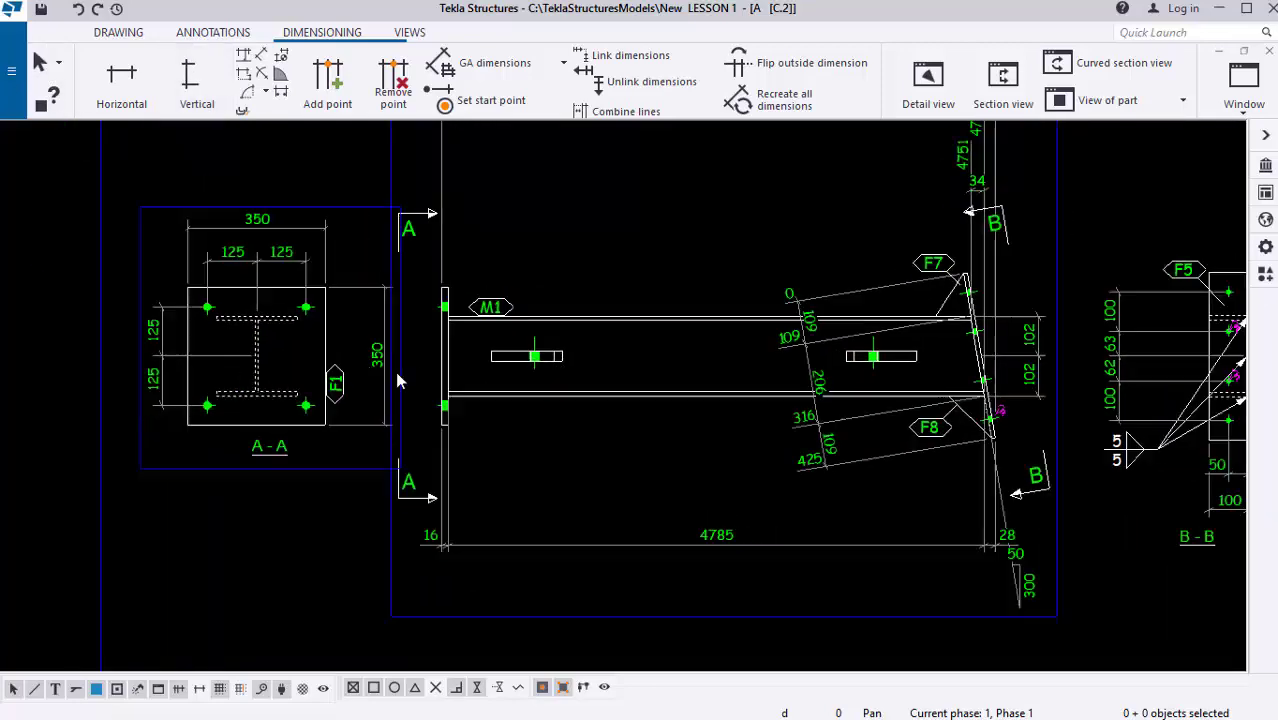
pyautogui.scroll(1, 884, 380)
pyautogui.scroll(1, 886, 376)
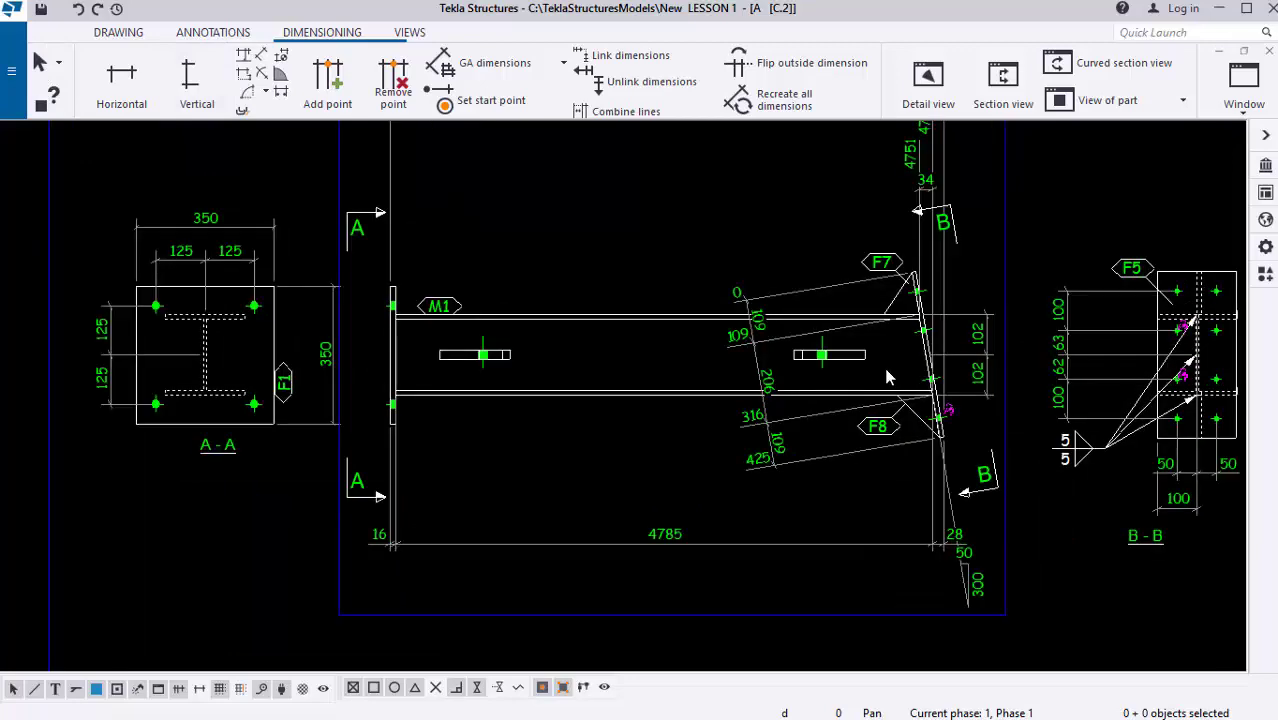
pyautogui.scroll(1, 463, 335)
pyautogui.click(455, 305)
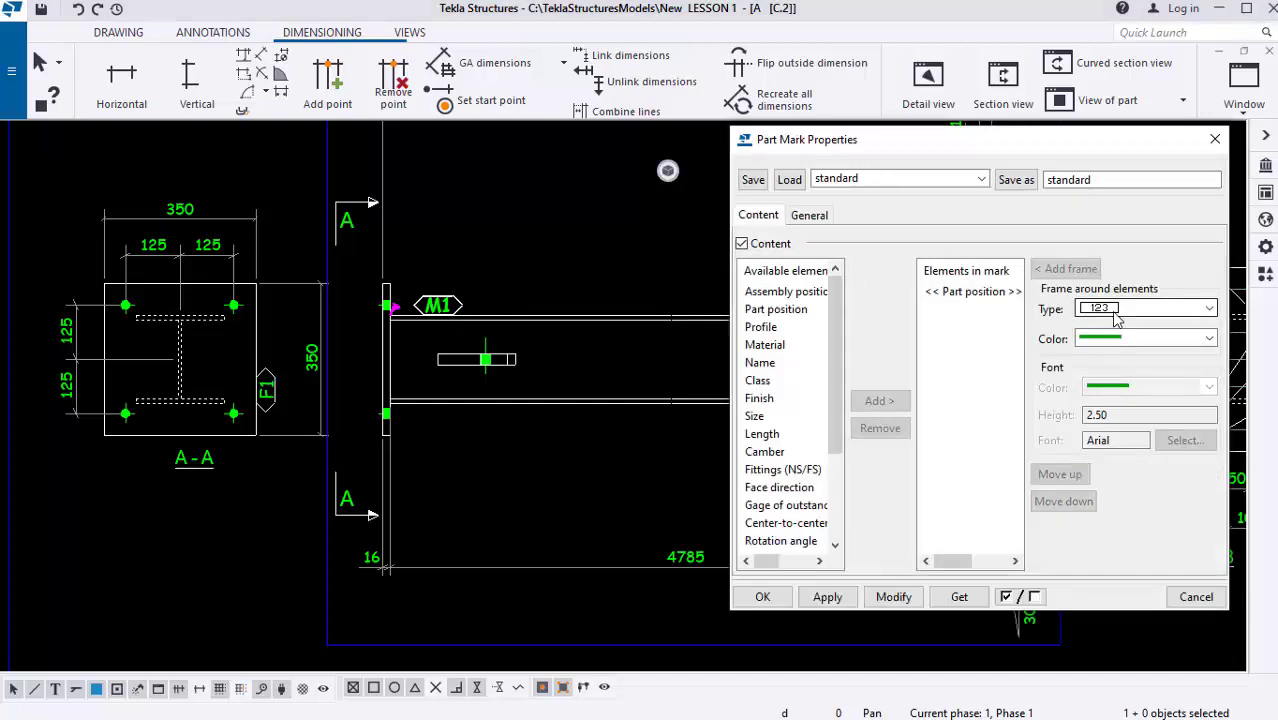
pyautogui.click(808, 216)
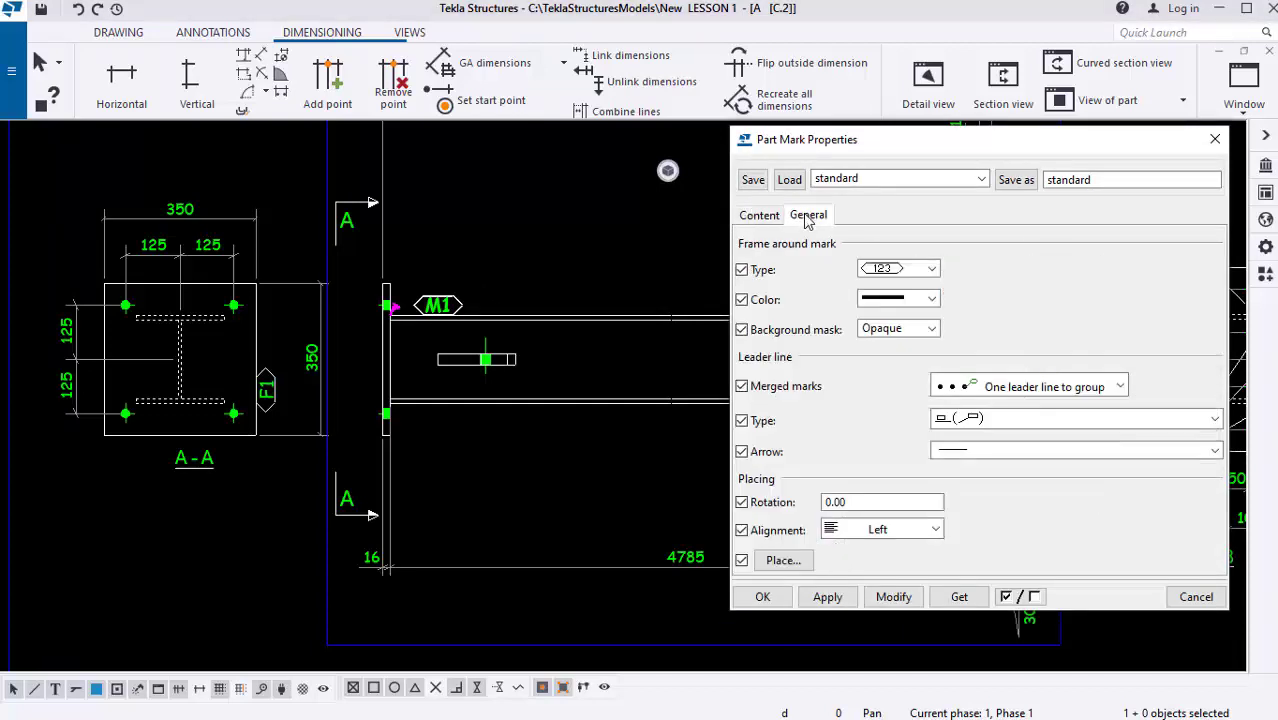
pyautogui.click(1010, 420)
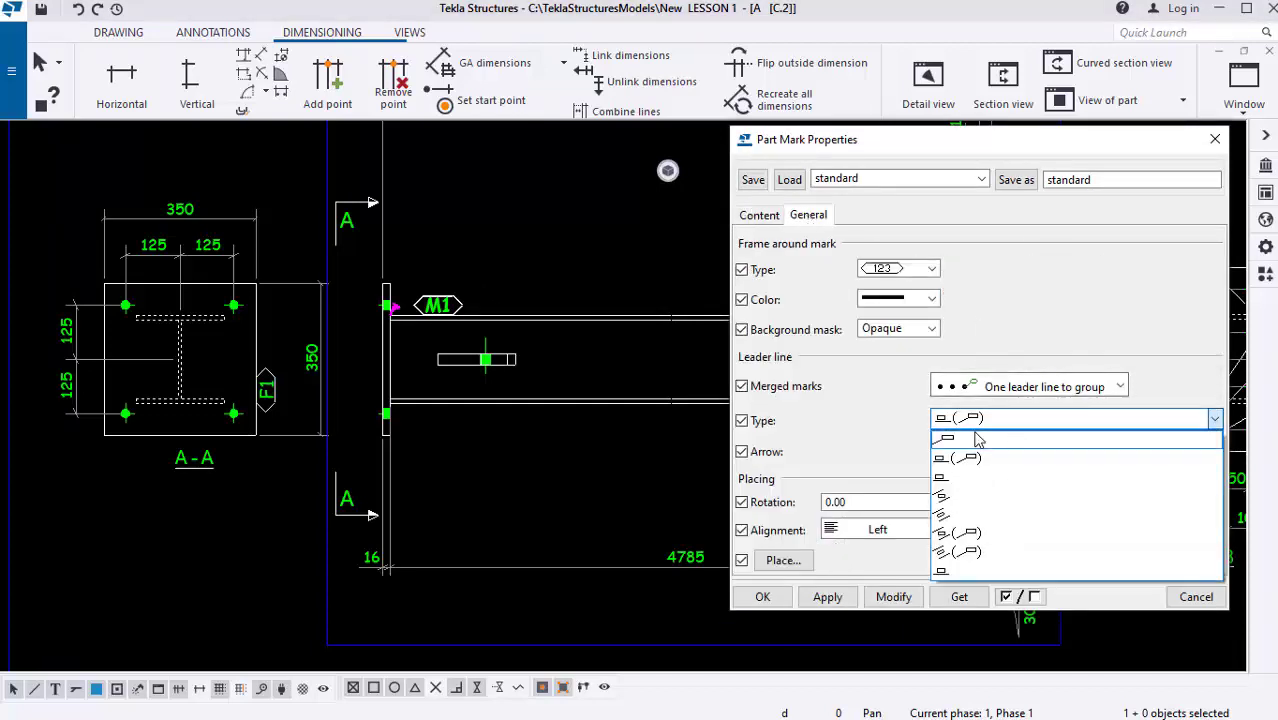
pyautogui.click(978, 440)
pyautogui.click(960, 451)
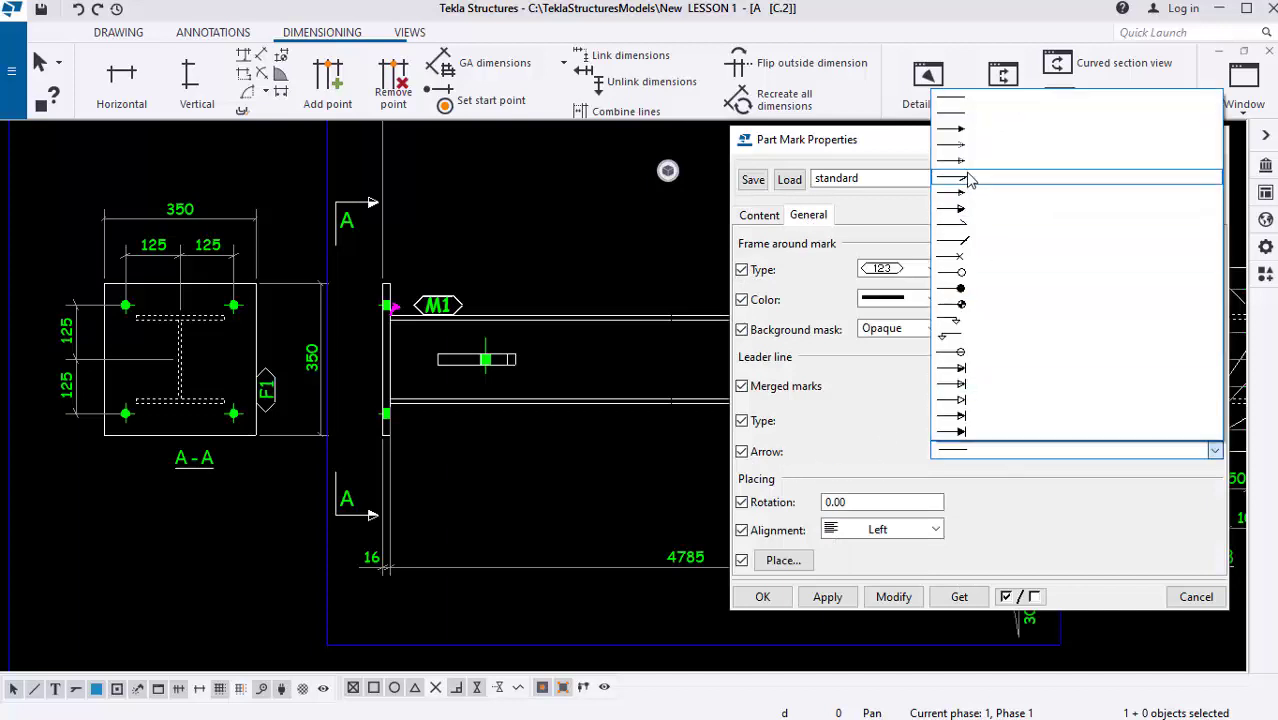
pyautogui.click(958, 129)
pyautogui.click(906, 598)
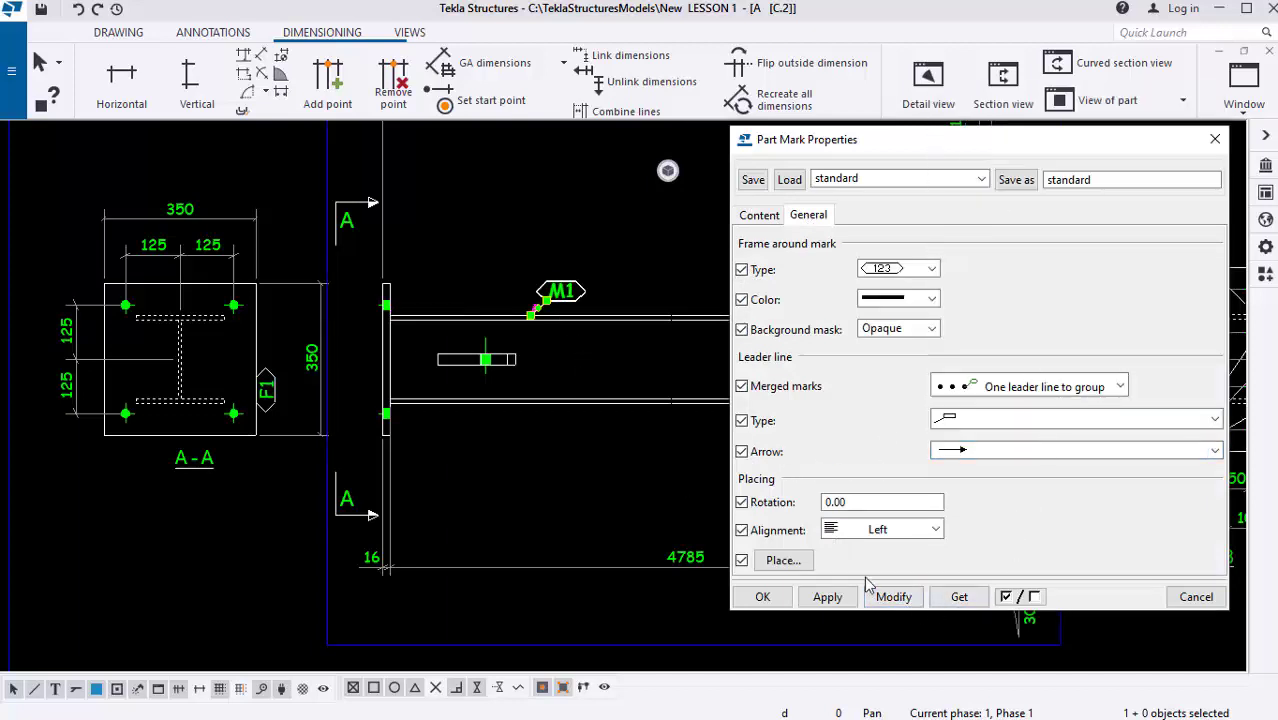
# Set the frame around the M1 part mark to a rectangle, apply the change and close the mark properties.
pyautogui.click(928, 271)
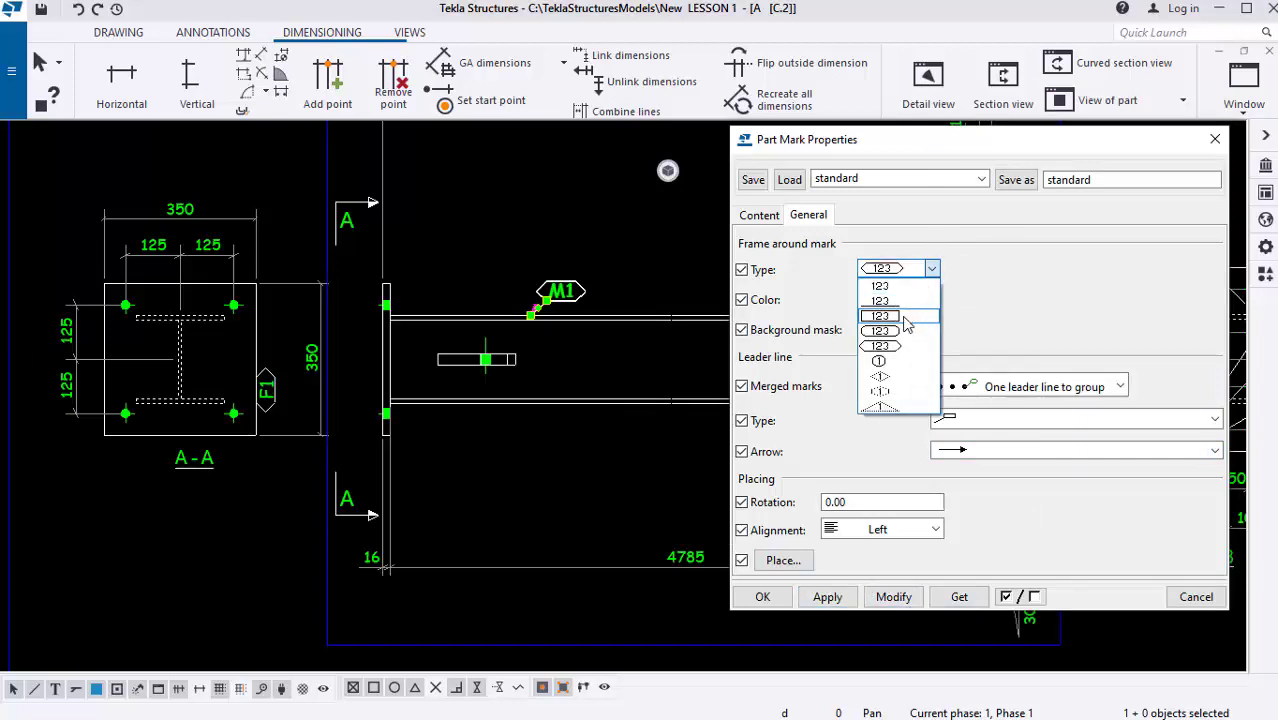
pyautogui.click(895, 316)
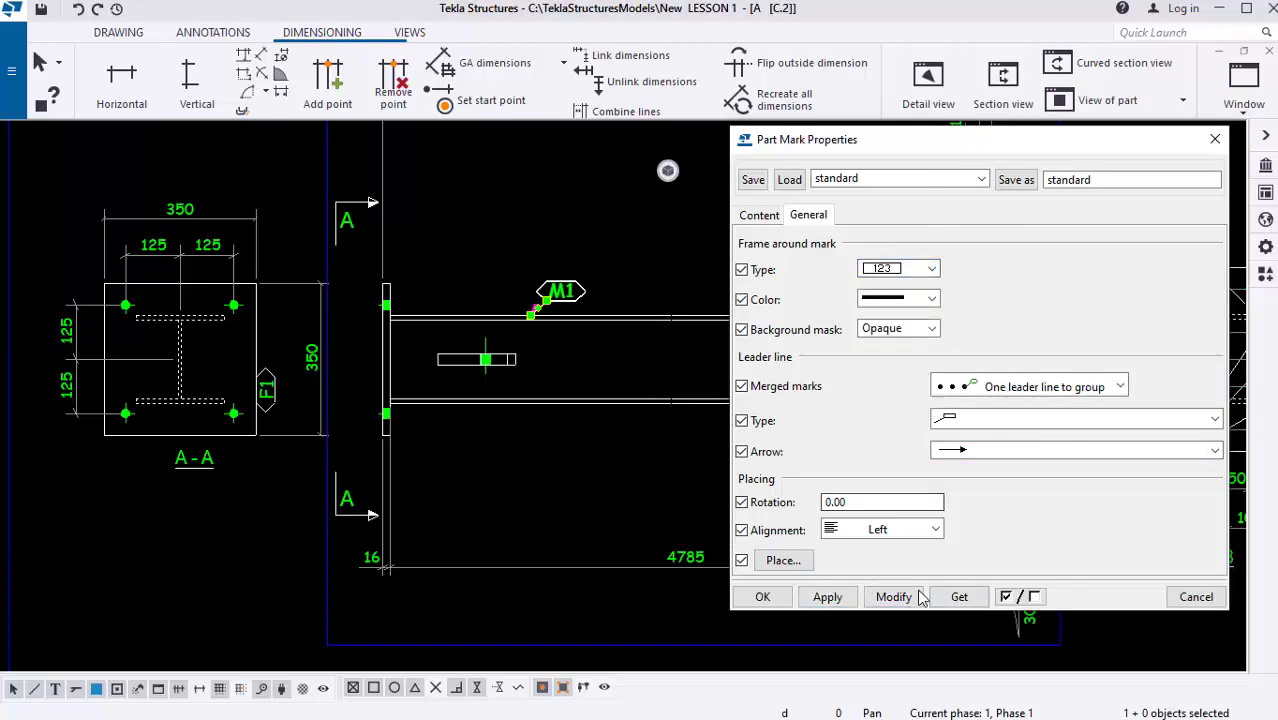
pyautogui.click(886, 600)
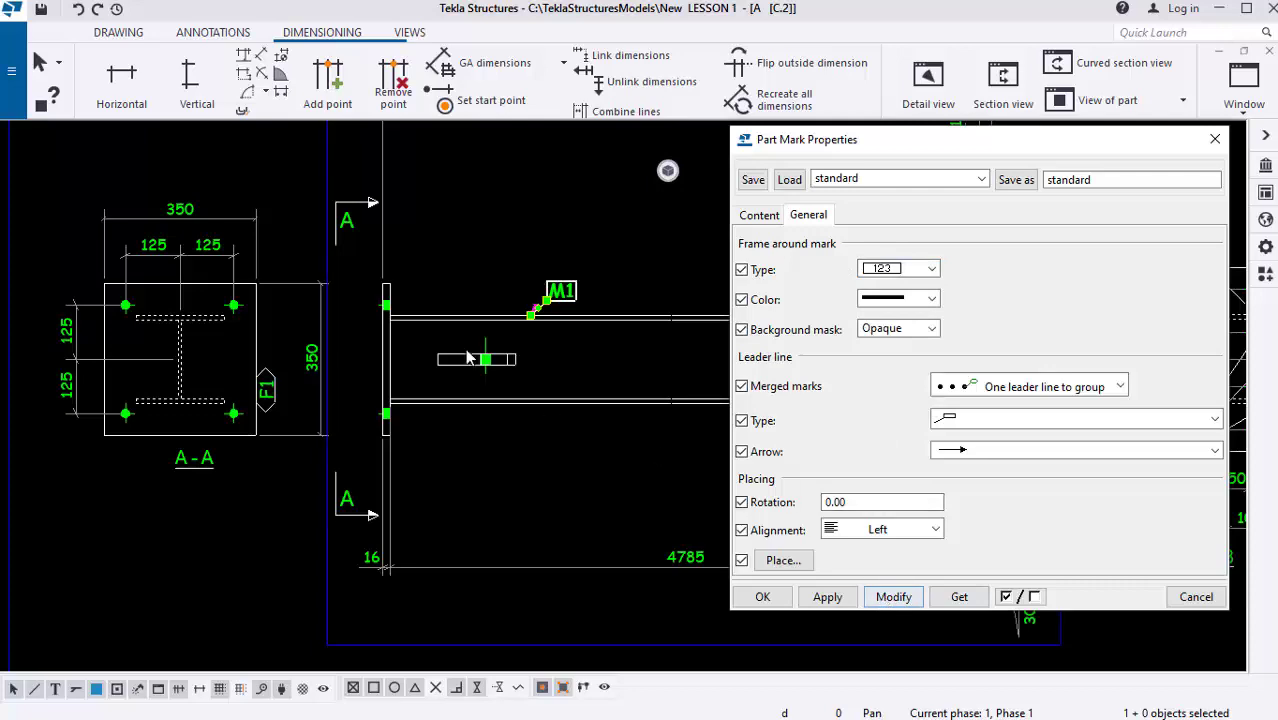
pyautogui.click(764, 597)
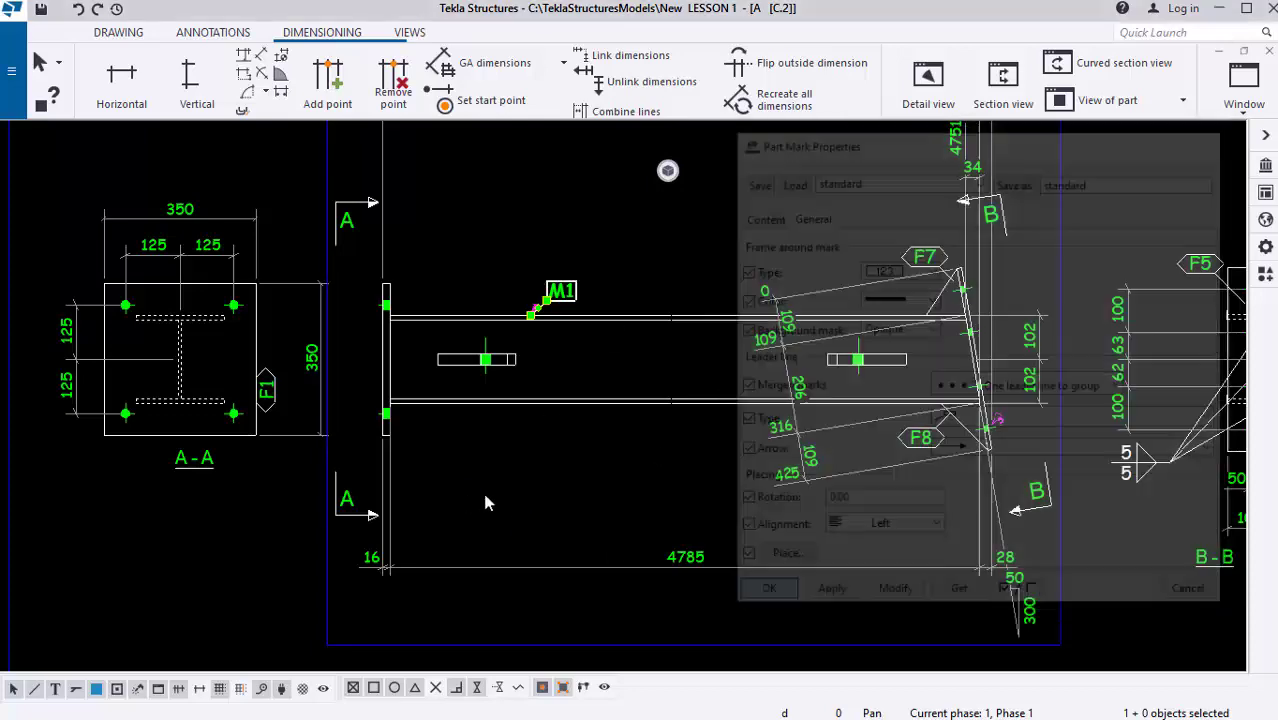
# Add a horizontal dimension for the length of the small plate near the column's base-plate end, and select the new dimension.
pyautogui.scroll(1, 630, 338)
pyautogui.scroll(3, 620, 368)
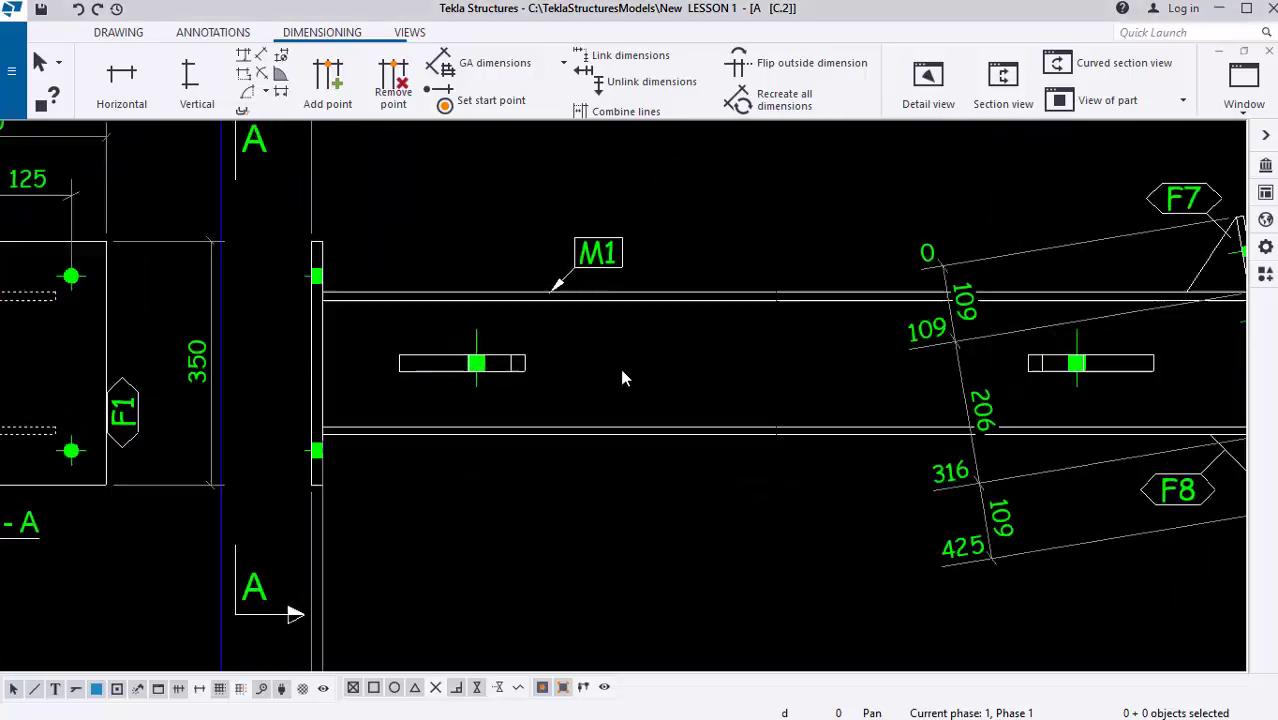
pyautogui.scroll(-2, 460, 373)
pyautogui.scroll(-4, 485, 392)
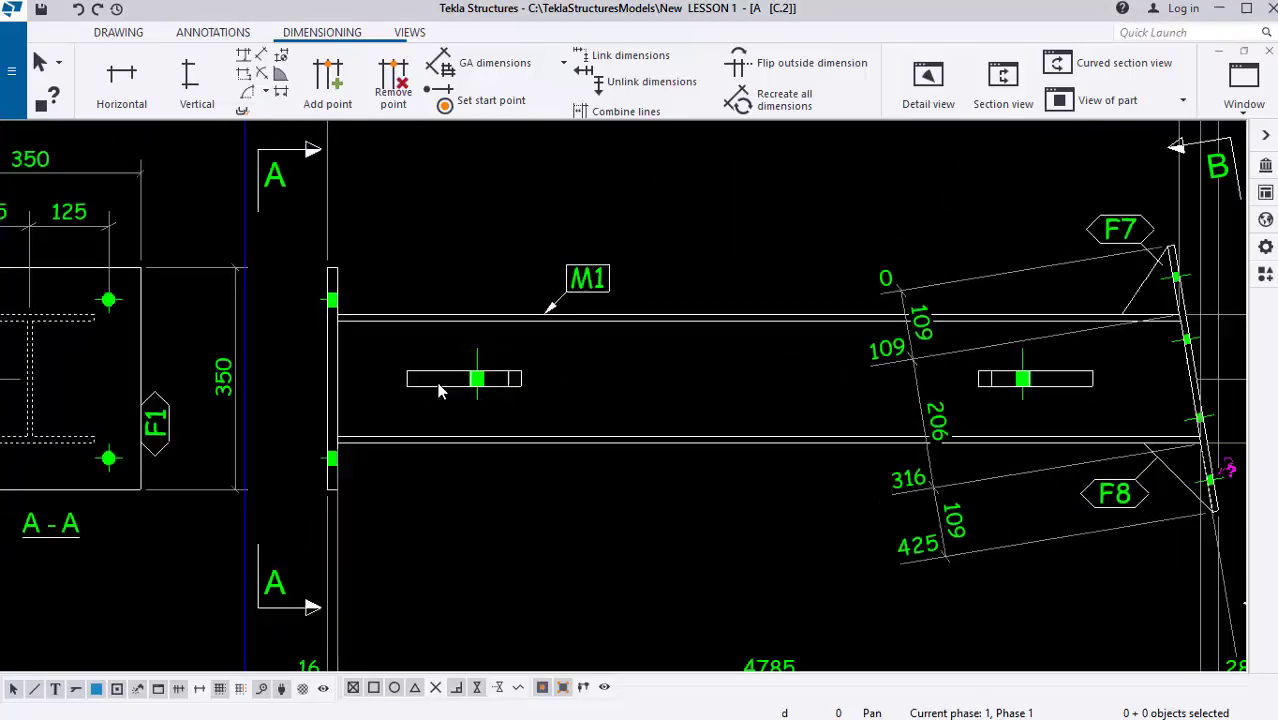
pyautogui.scroll(-1, 465, 378)
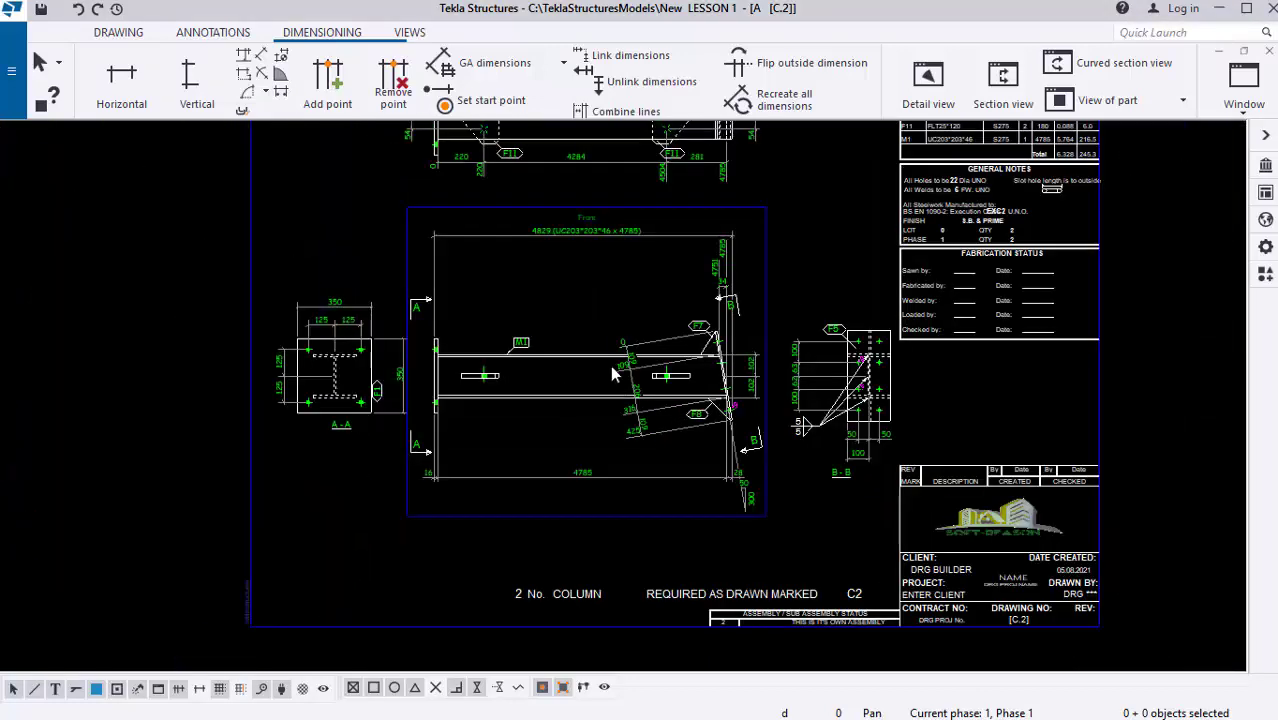
pyautogui.scroll(4, 493, 372)
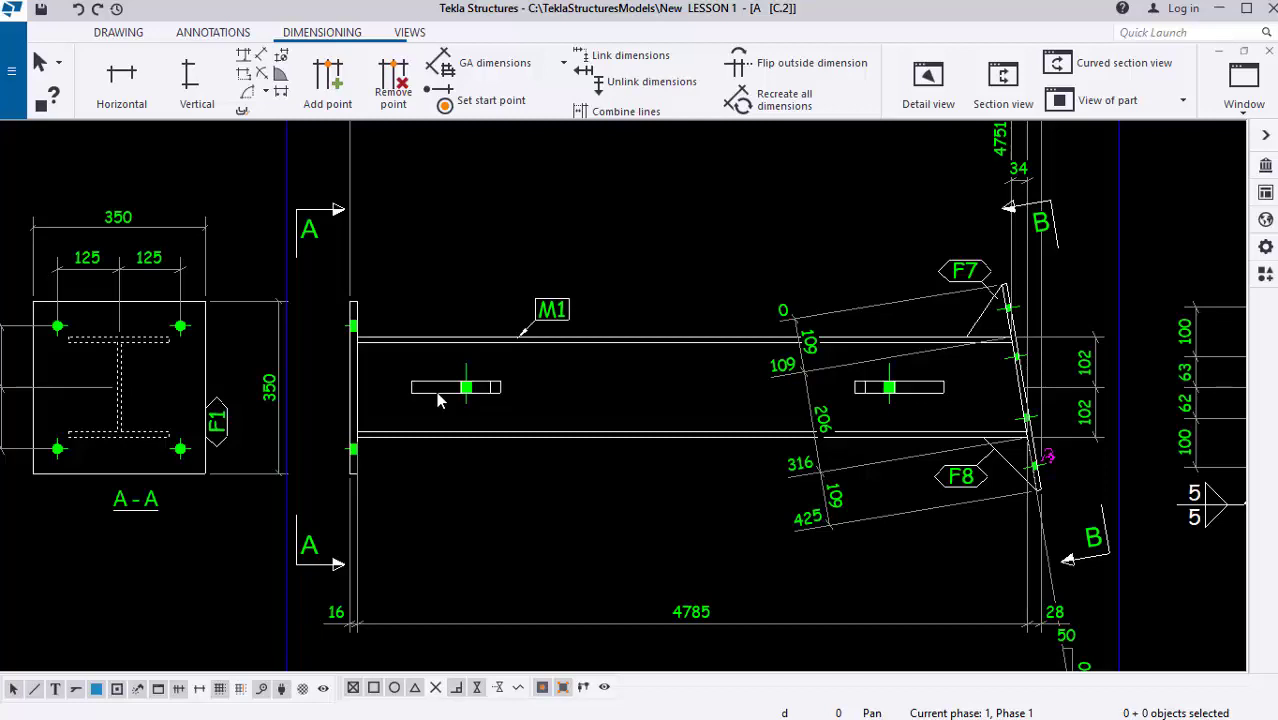
pyautogui.click(450, 398)
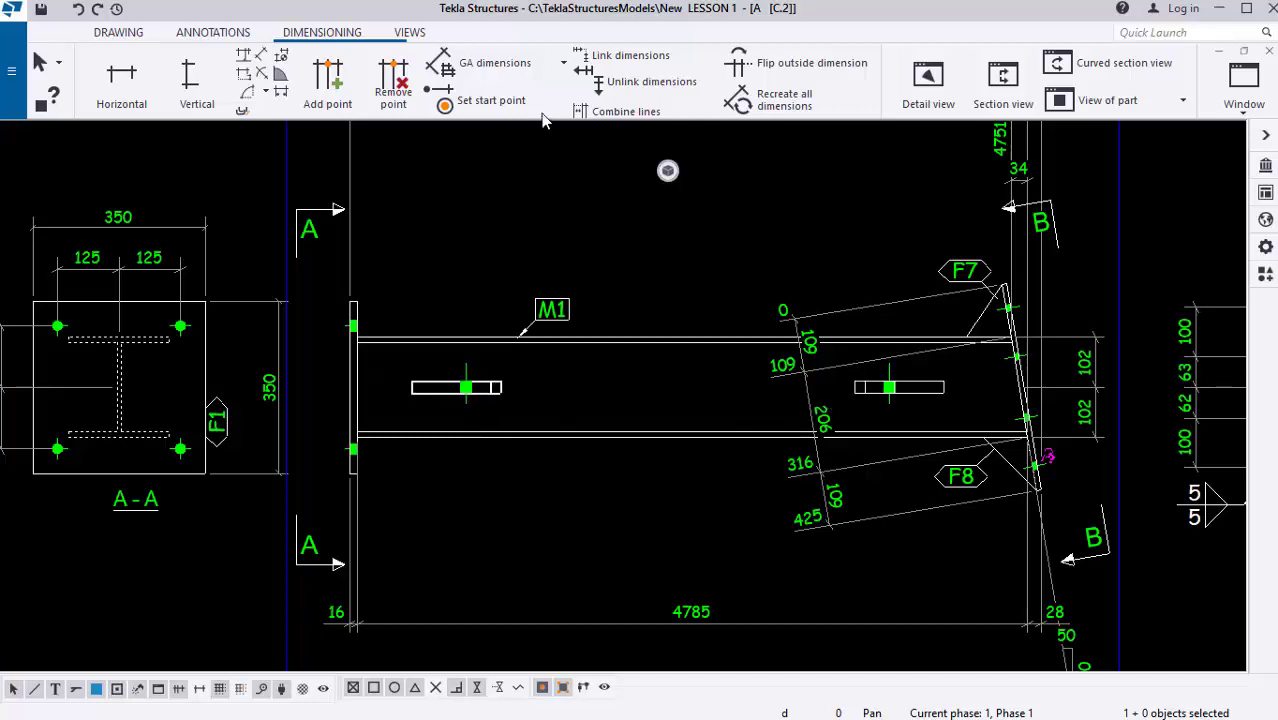
pyautogui.click(121, 80)
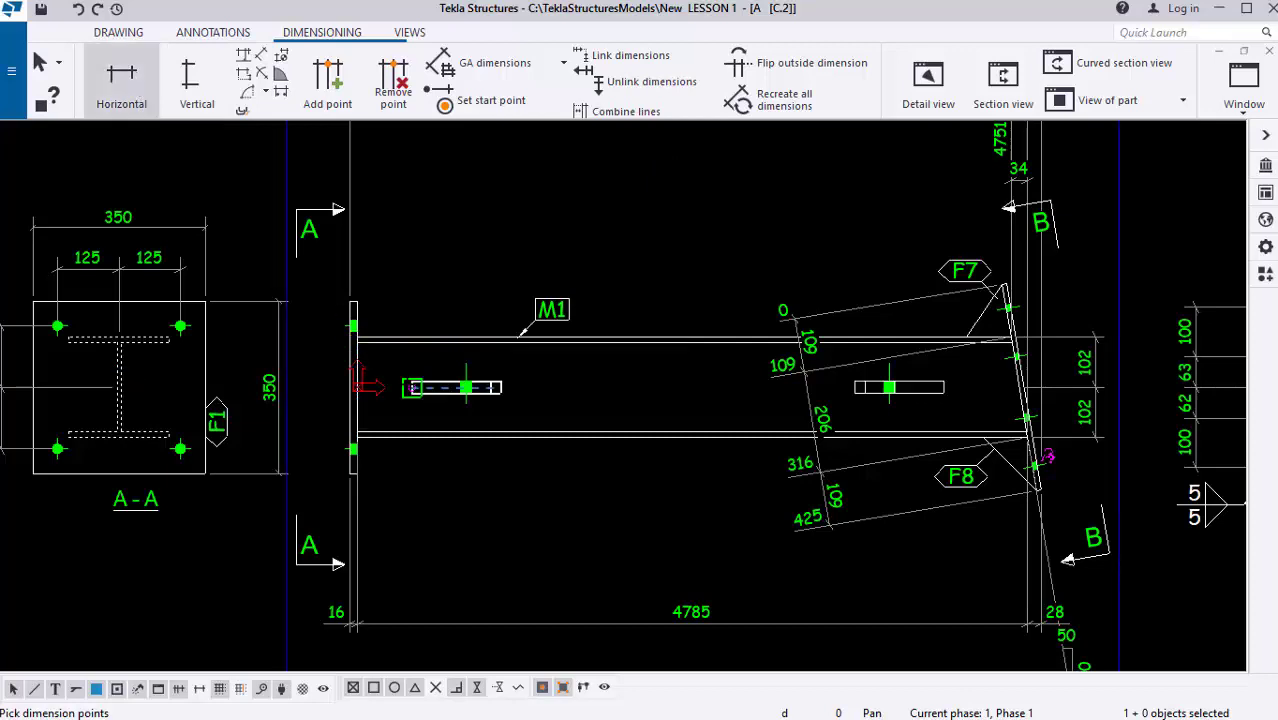
pyautogui.click(412, 388)
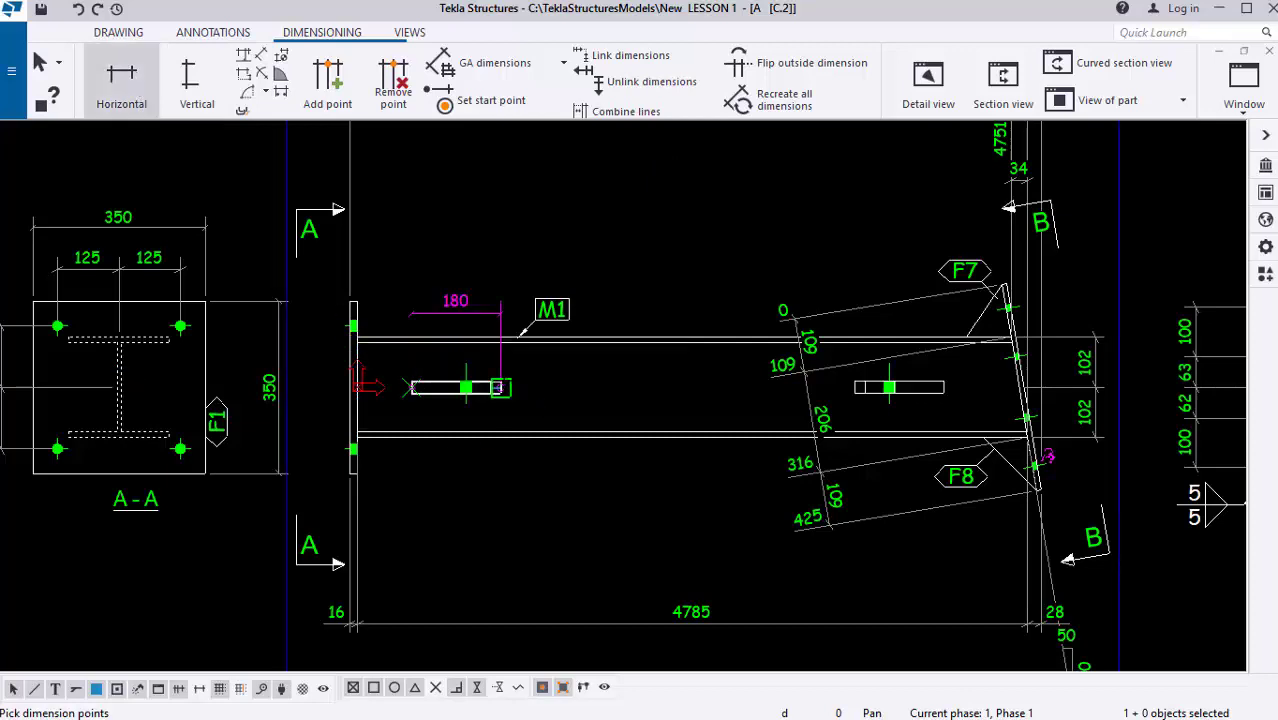
pyautogui.click(500, 388)
pyautogui.scroll(1, 473, 290)
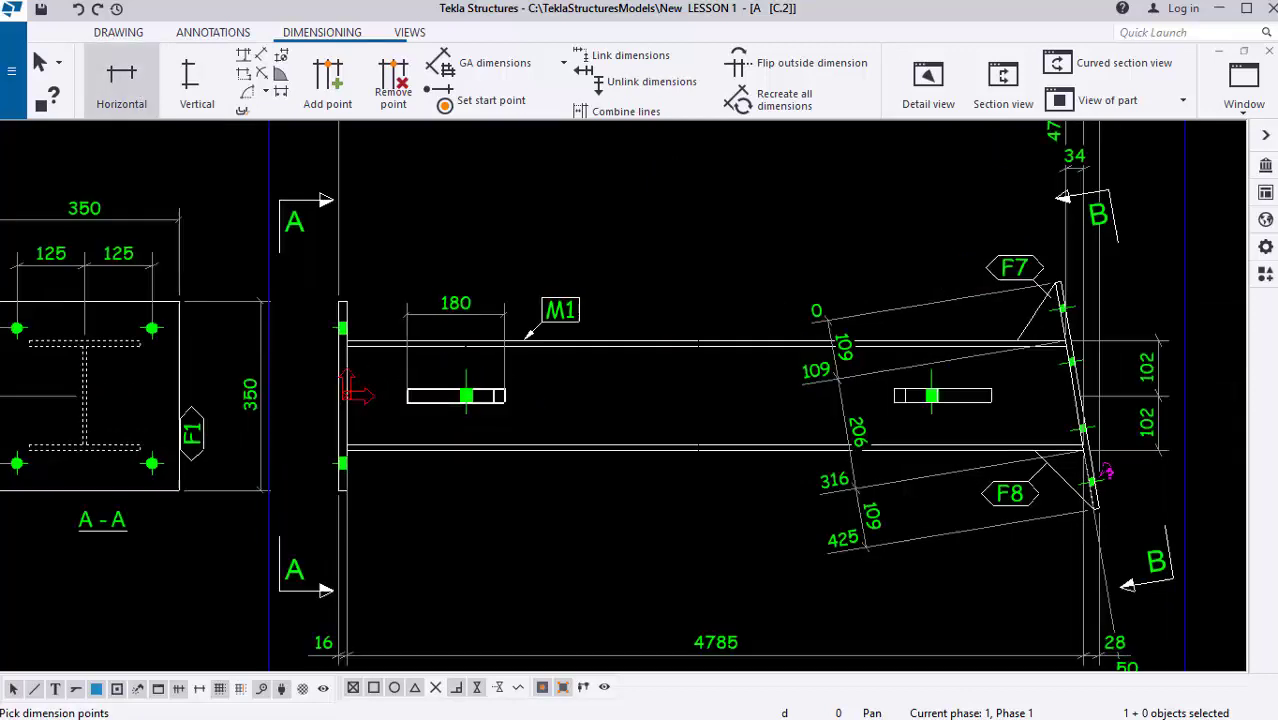
pyautogui.click(38, 58)
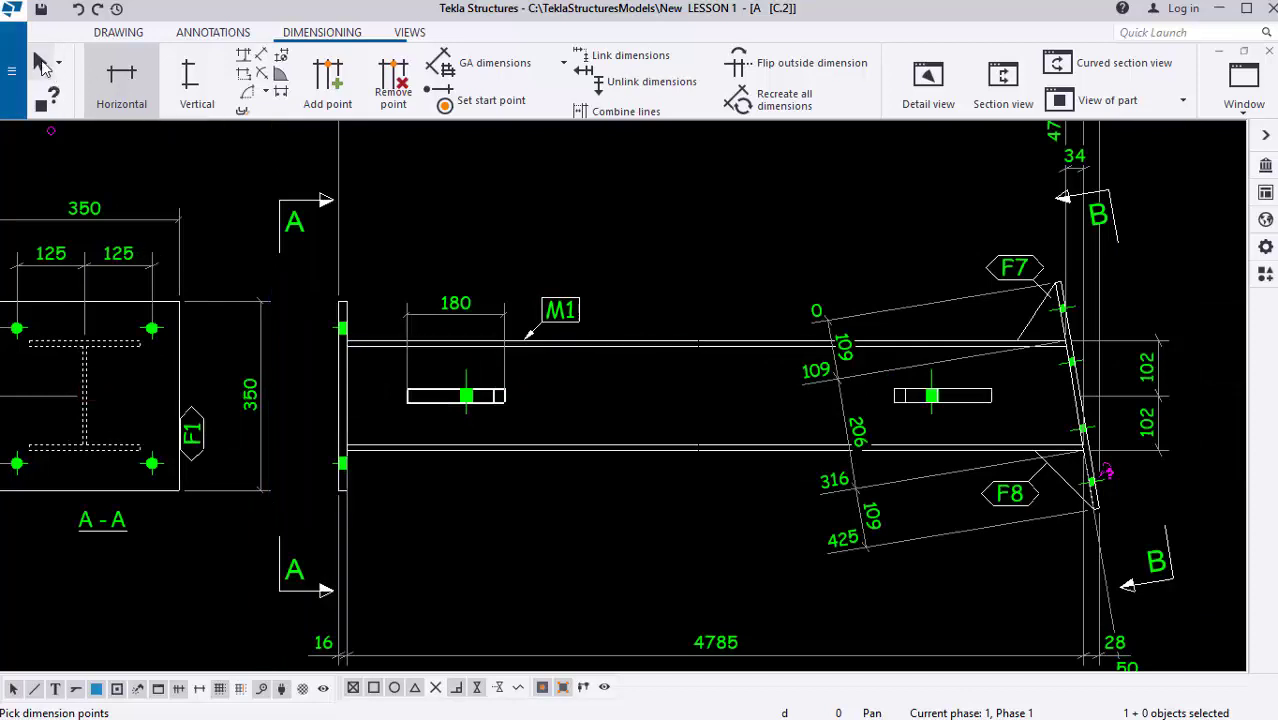
pyautogui.click(447, 318)
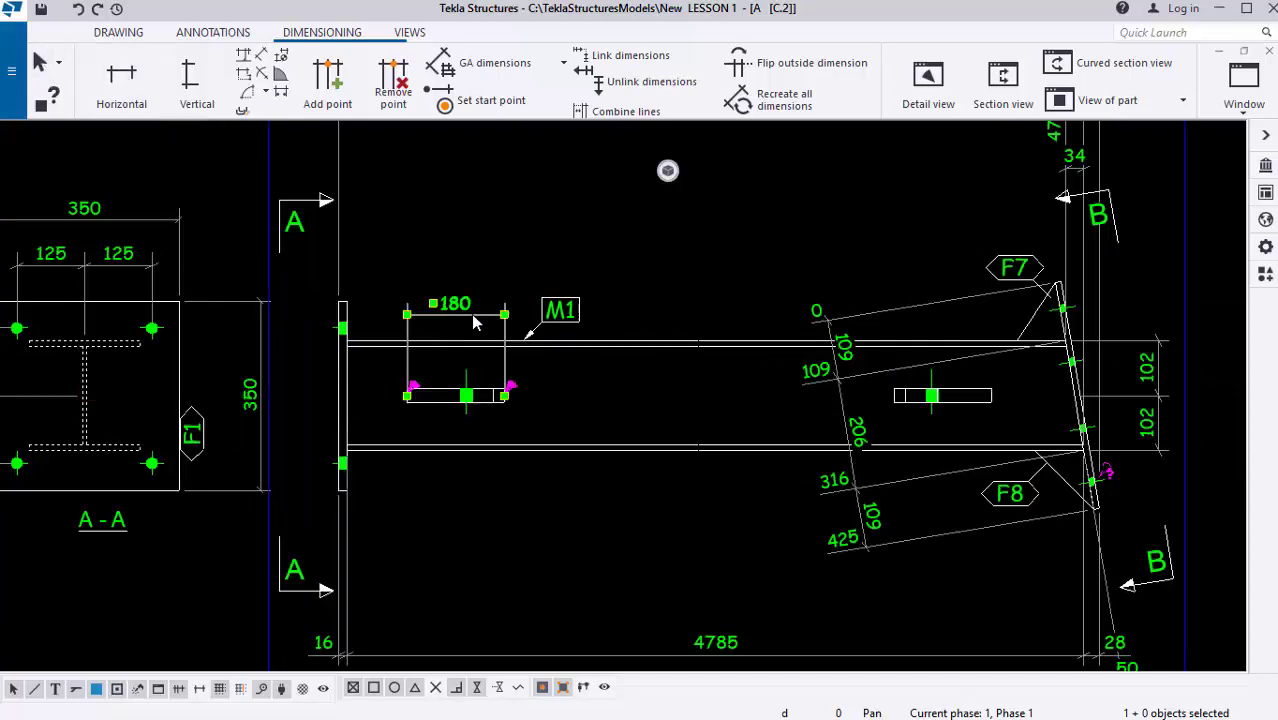
# Move the new horizontal plate dimension closer to the small plate near the column's base-plate end and deselect it.
pyautogui.moveTo(477, 318); pyautogui.dragTo(480, 370)
pyautogui.click(579, 383)
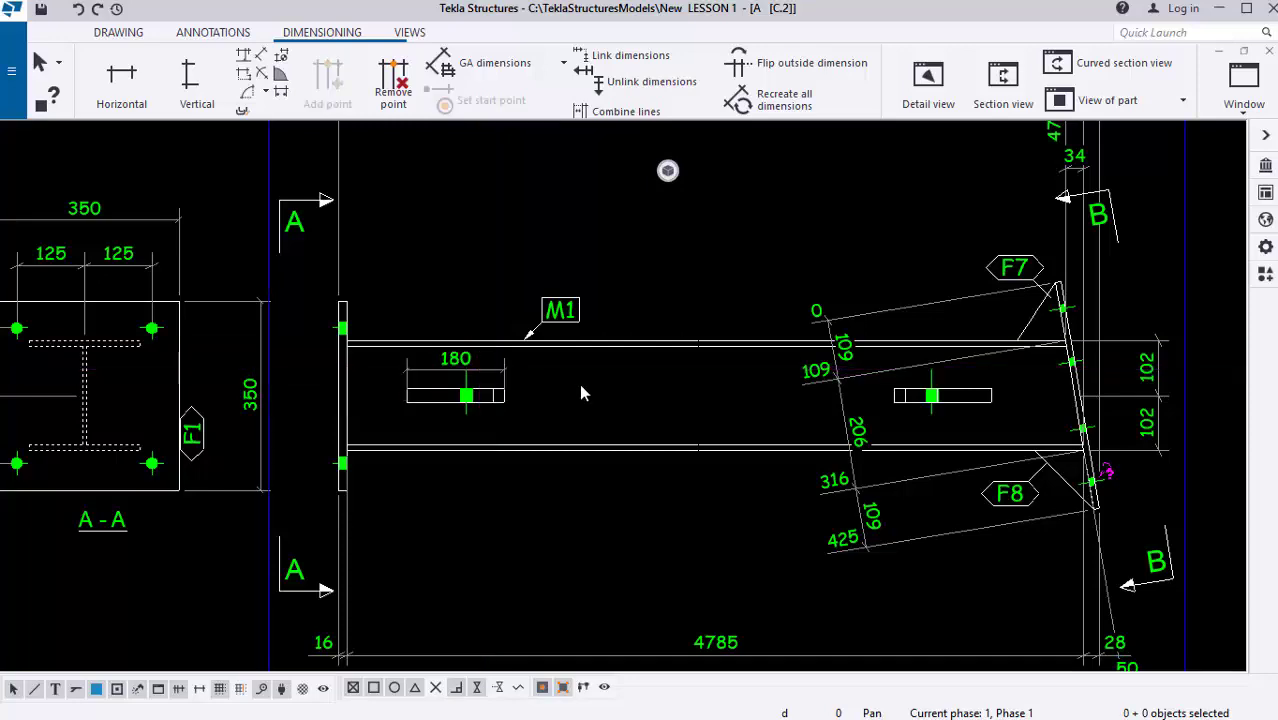
# Examine the part marks, weld mark and bolt dimensions in section B-B and at the column's sloped end in the front view.
pyautogui.scroll(-2, 601, 347)
pyautogui.scroll(-2, 735, 405)
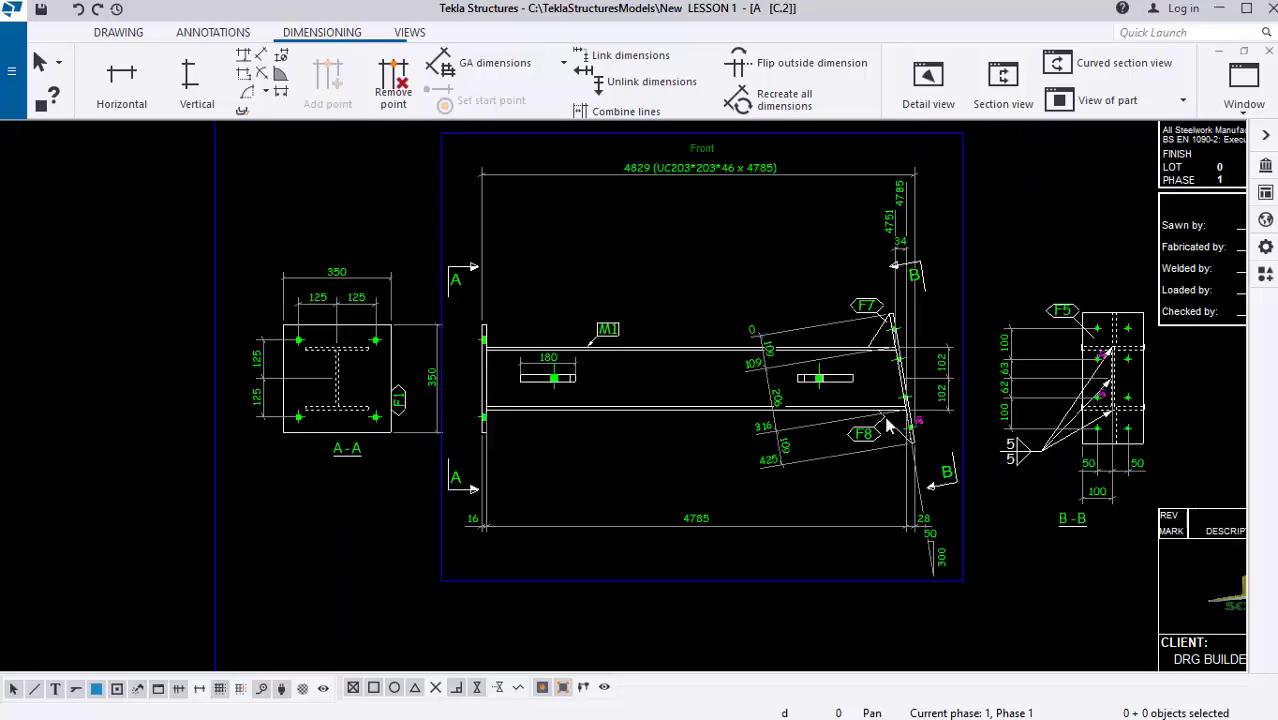
pyautogui.scroll(2, 968, 447)
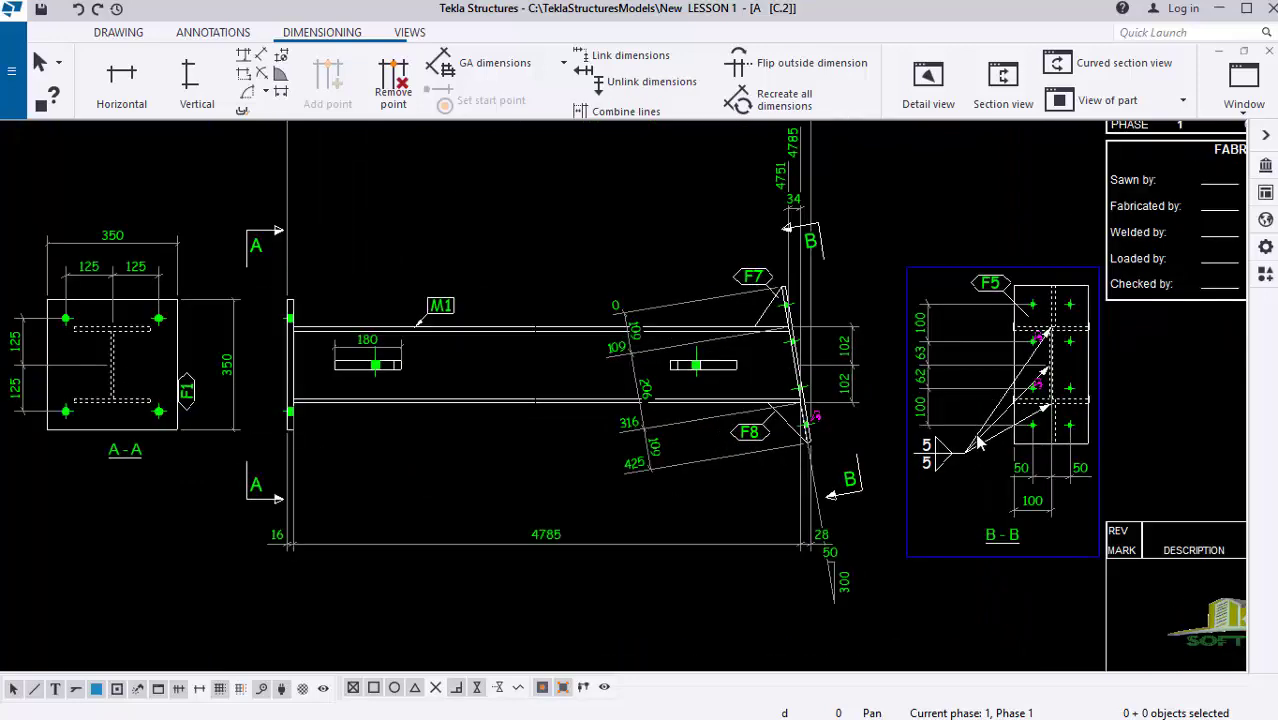
pyautogui.scroll(3, 980, 445)
pyautogui.scroll(-1, 758, 523)
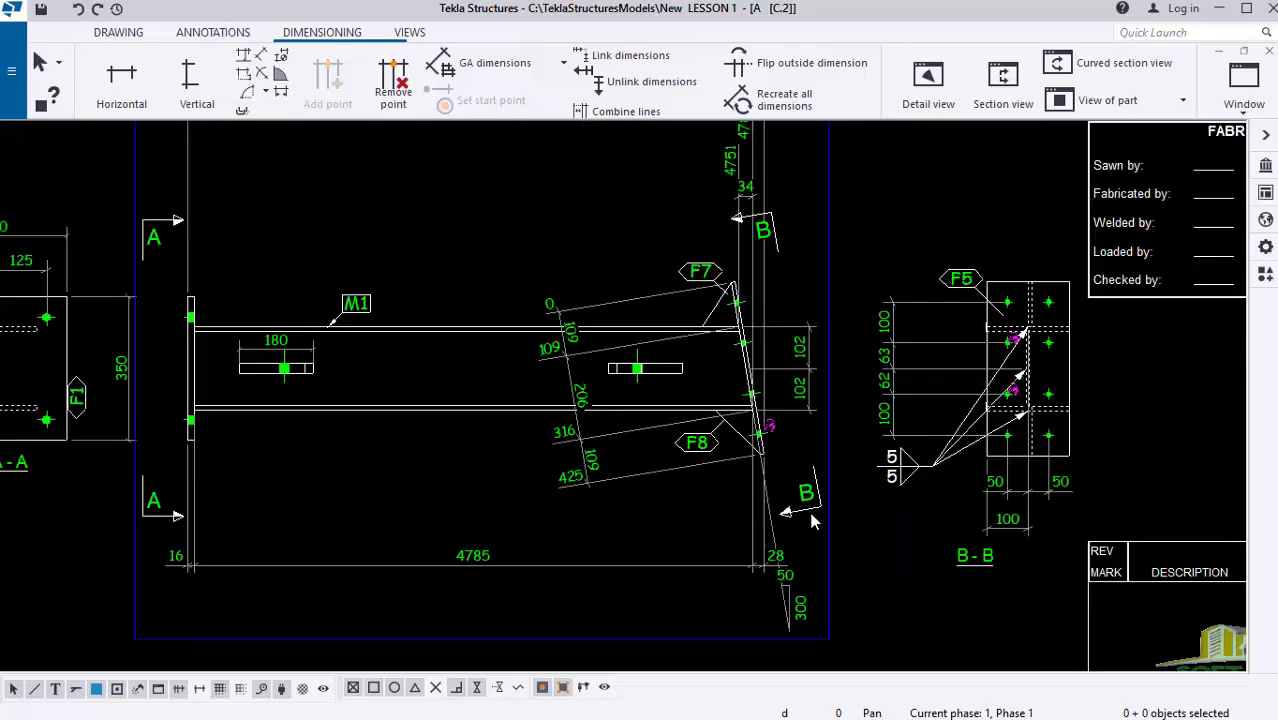
pyautogui.scroll(1, 1078, 415)
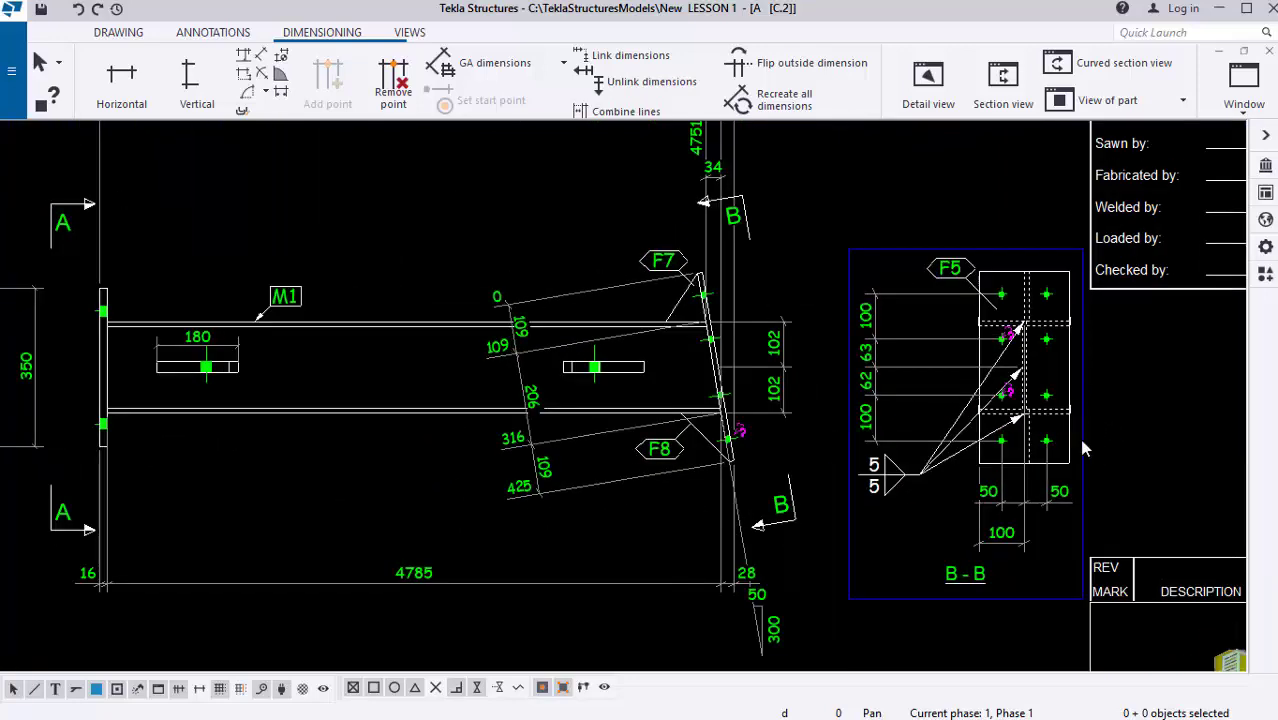
pyautogui.scroll(1, 1085, 450)
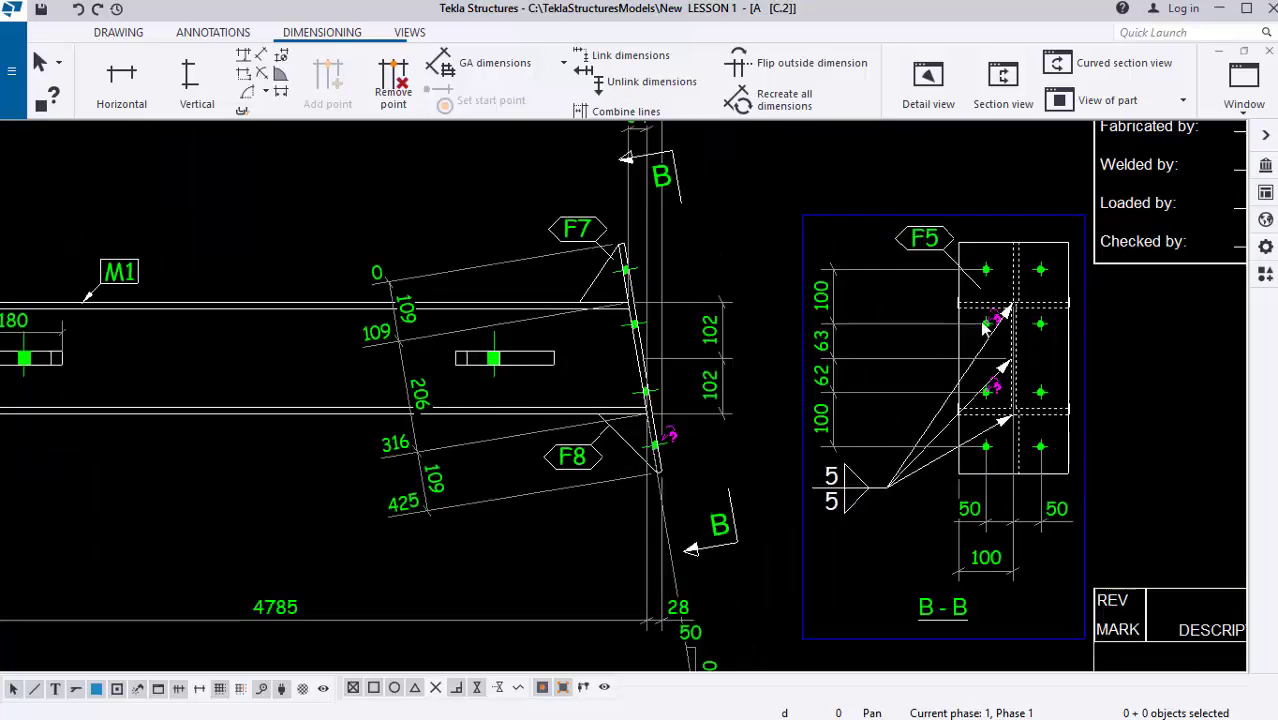
pyautogui.scroll(-1, 987, 455)
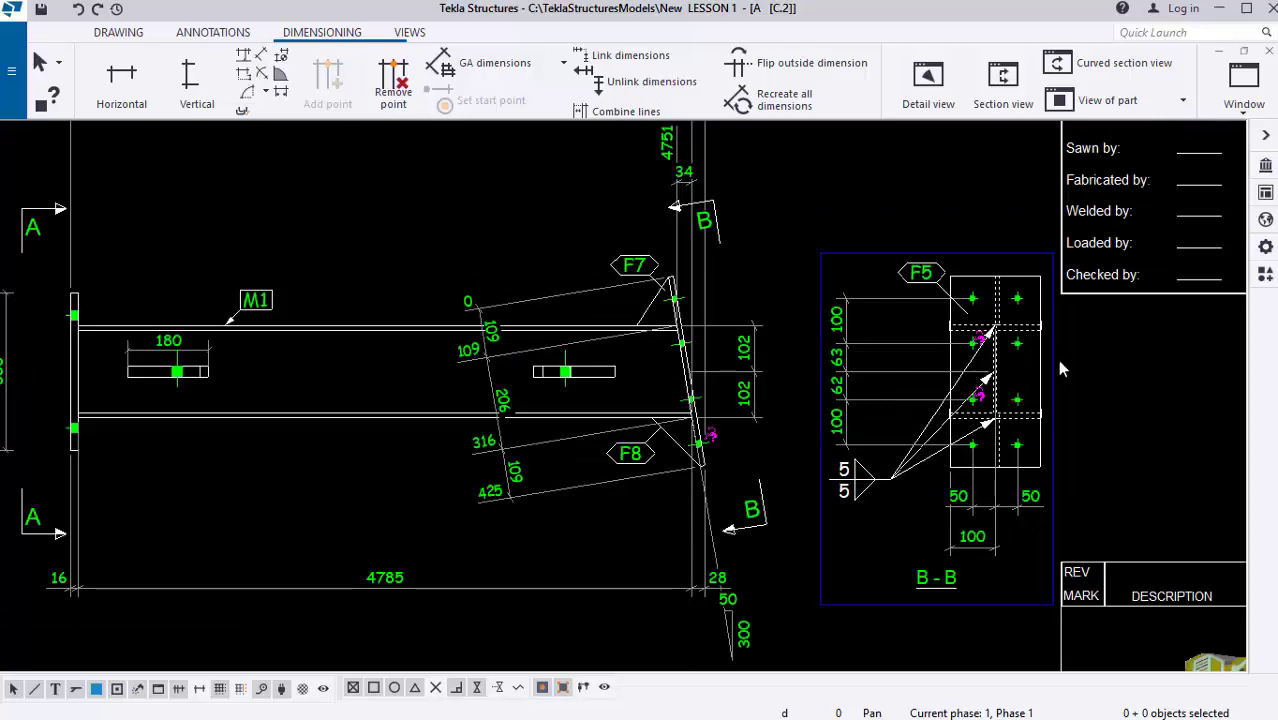
pyautogui.scroll(-2, 835, 343)
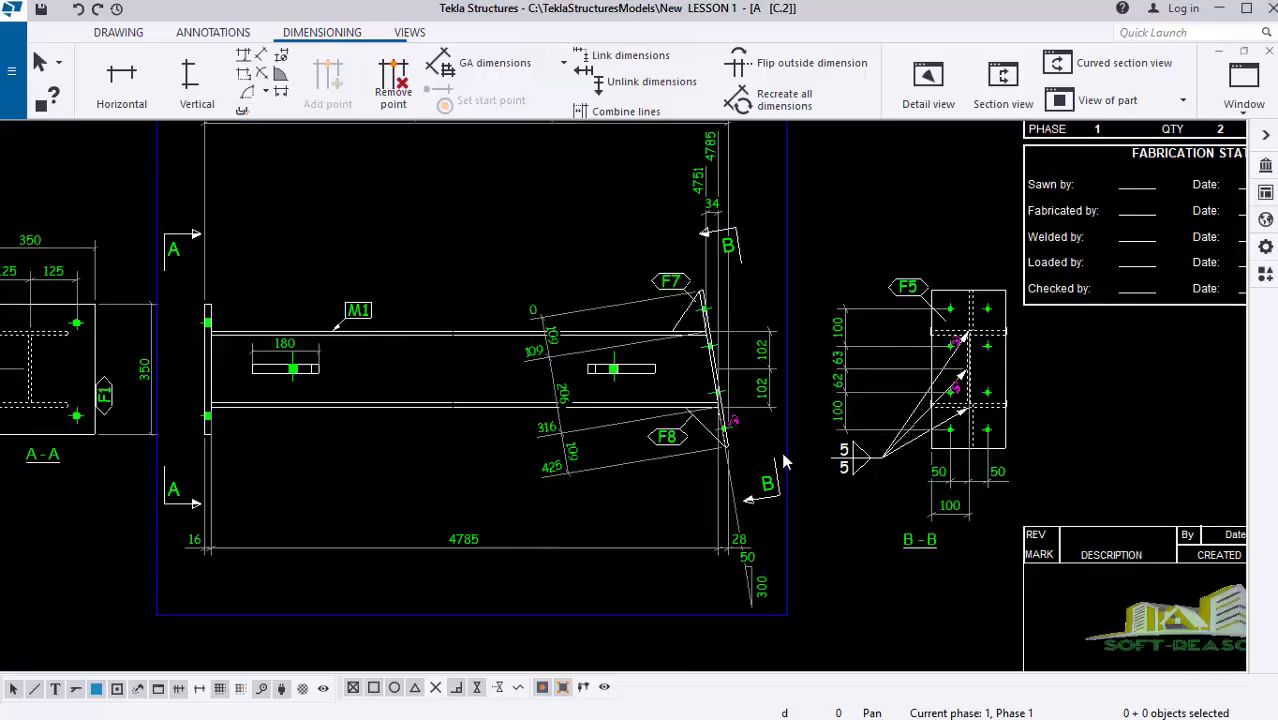
pyautogui.scroll(-2, 302, 509)
pyautogui.scroll(-1, 348, 302)
# Review the top view, section A-A and the front view's marks and overall length dimensions on the column drawing.
pyautogui.scroll(3, 511, 192)
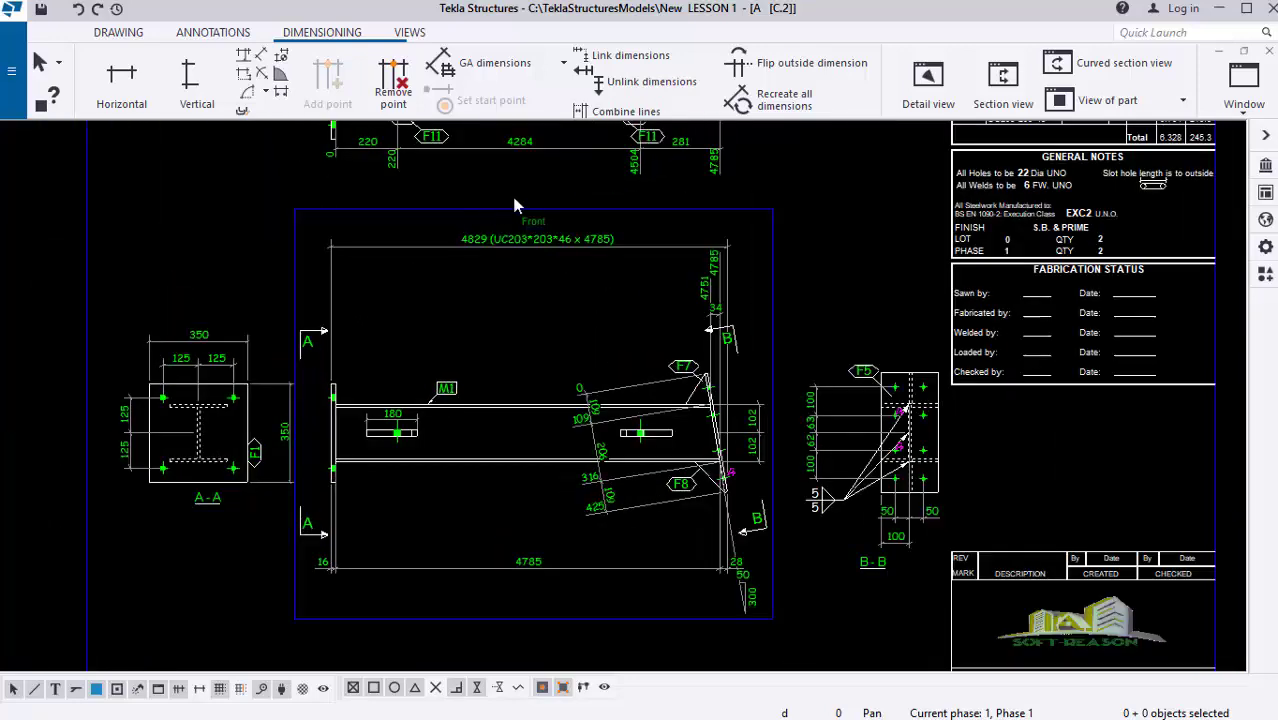
pyautogui.scroll(-2, 480, 397)
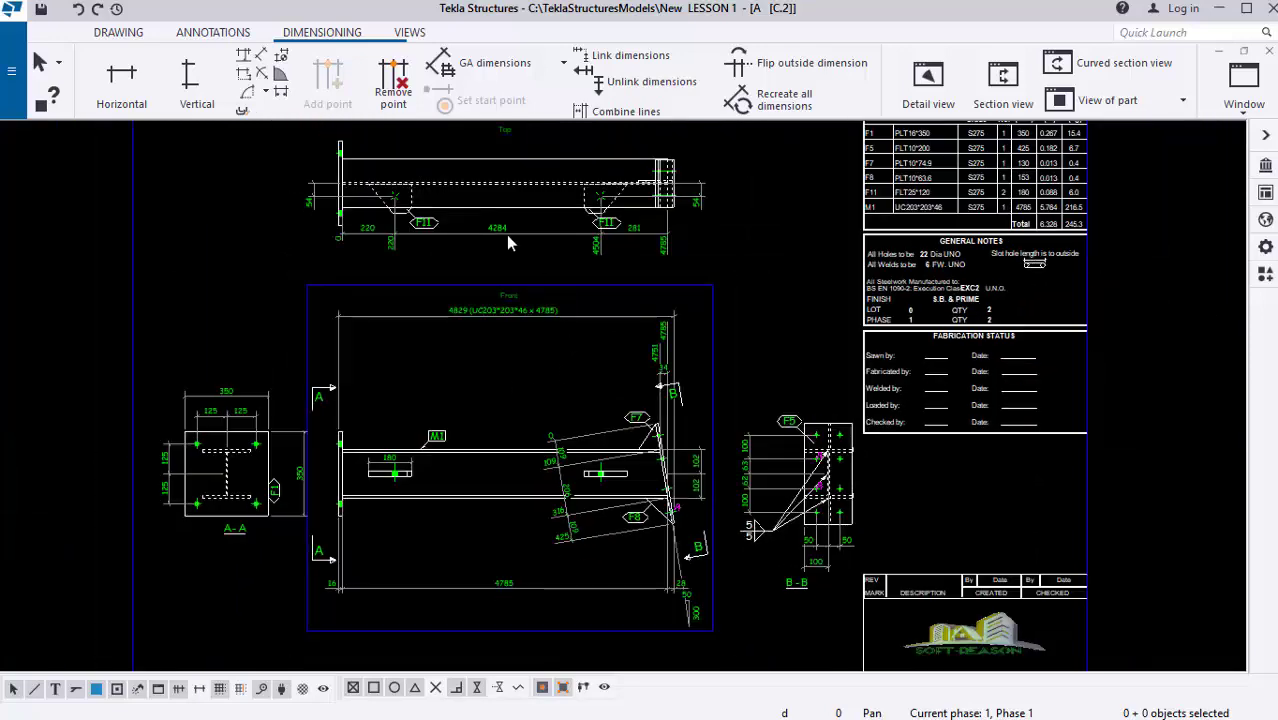
pyautogui.scroll(2, 506, 234)
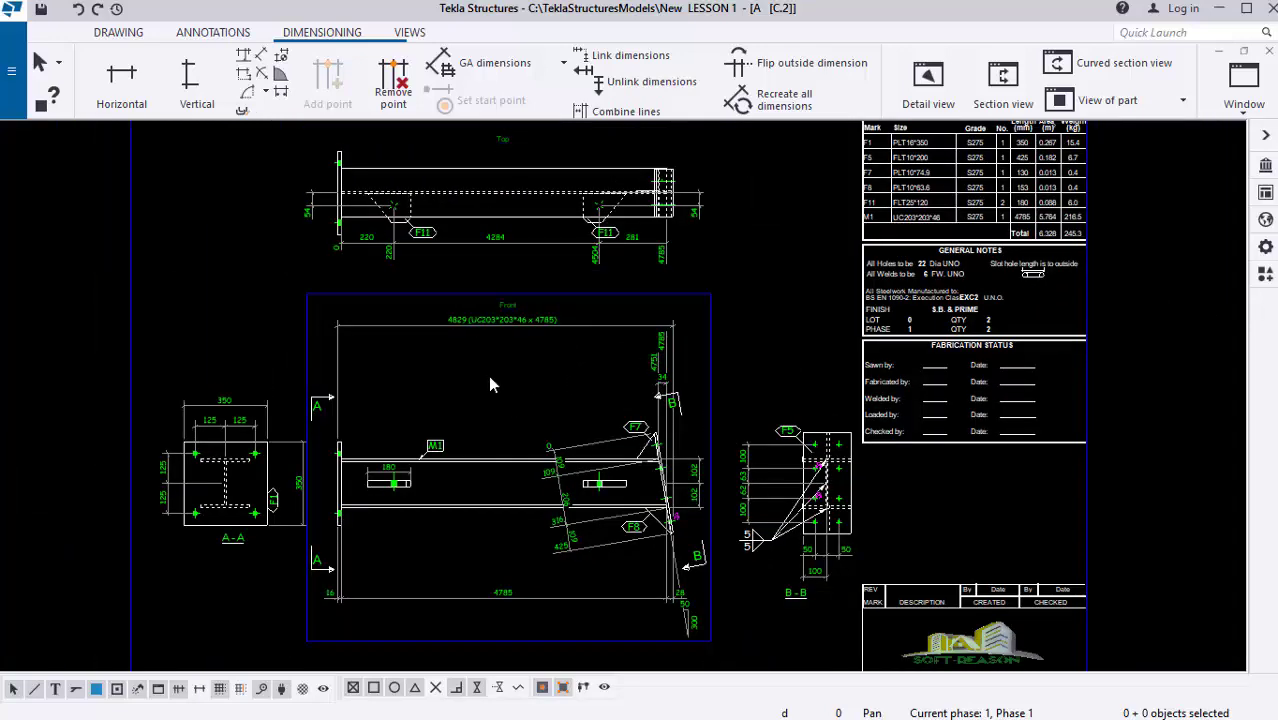
pyautogui.scroll(-2, 500, 420)
pyautogui.scroll(4, 422, 500)
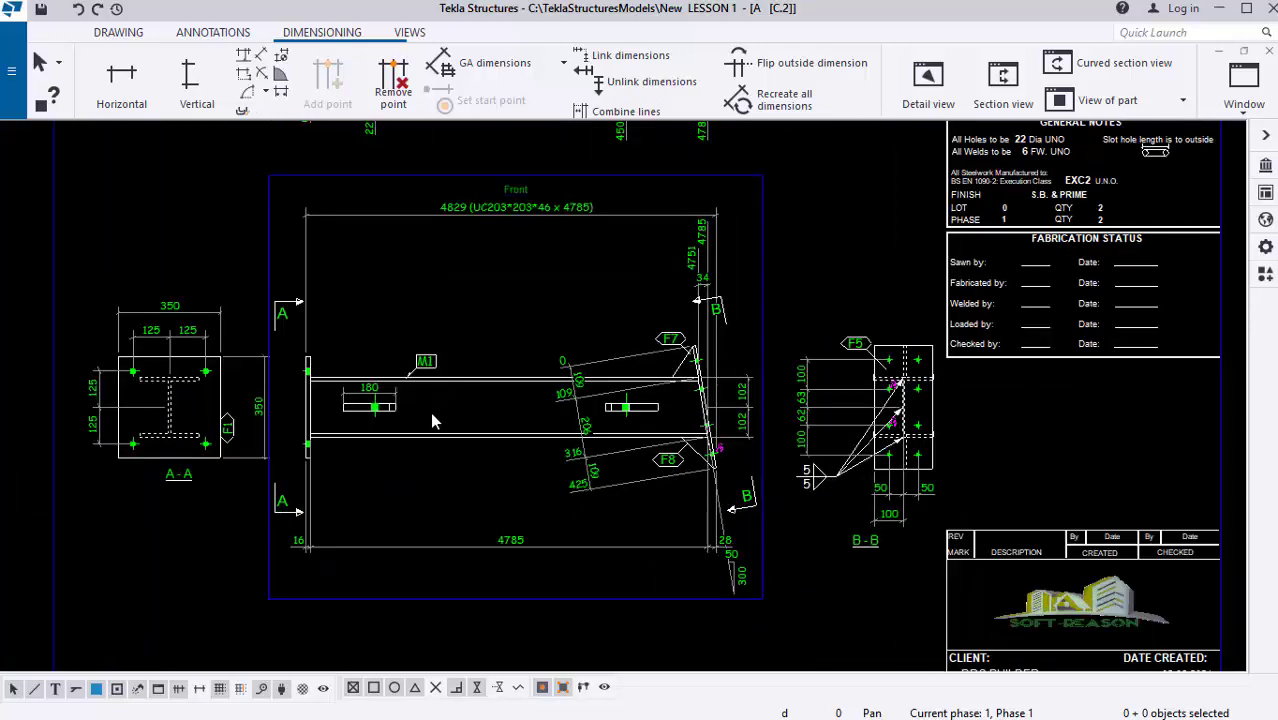
pyautogui.scroll(-2, 440, 405)
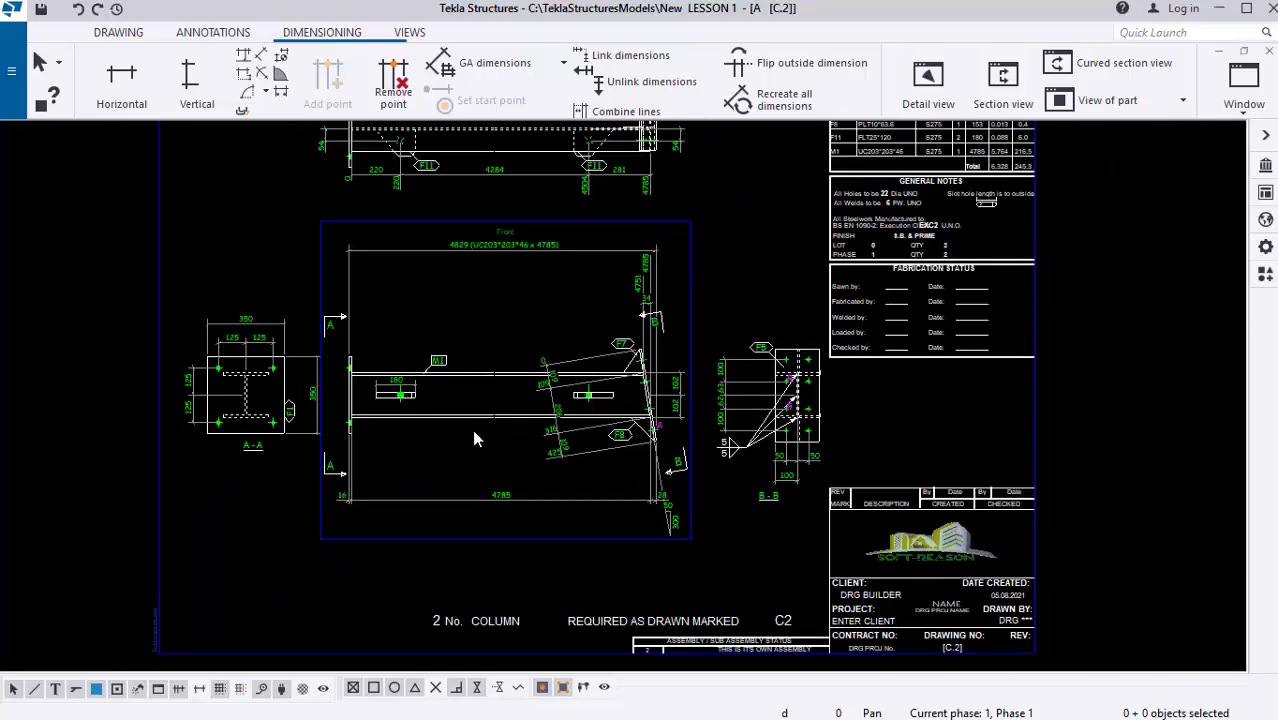
pyautogui.scroll(2, 470, 430)
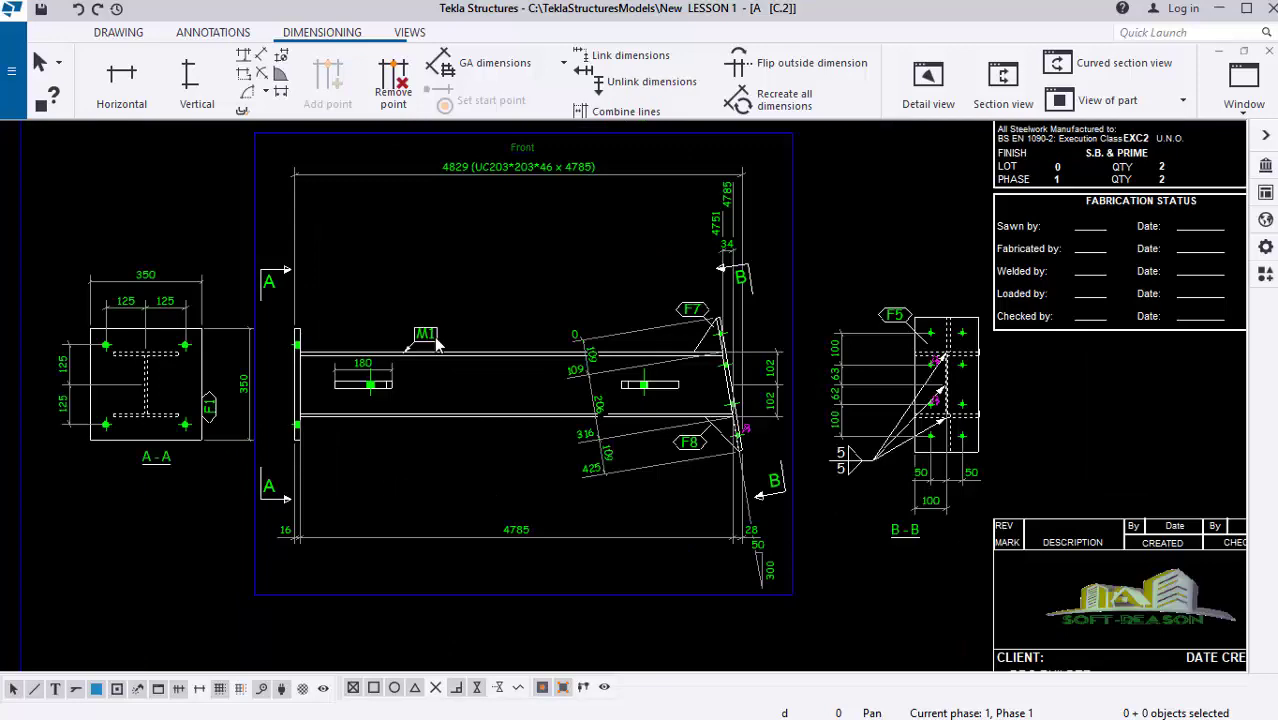
pyautogui.scroll(2, 282, 537)
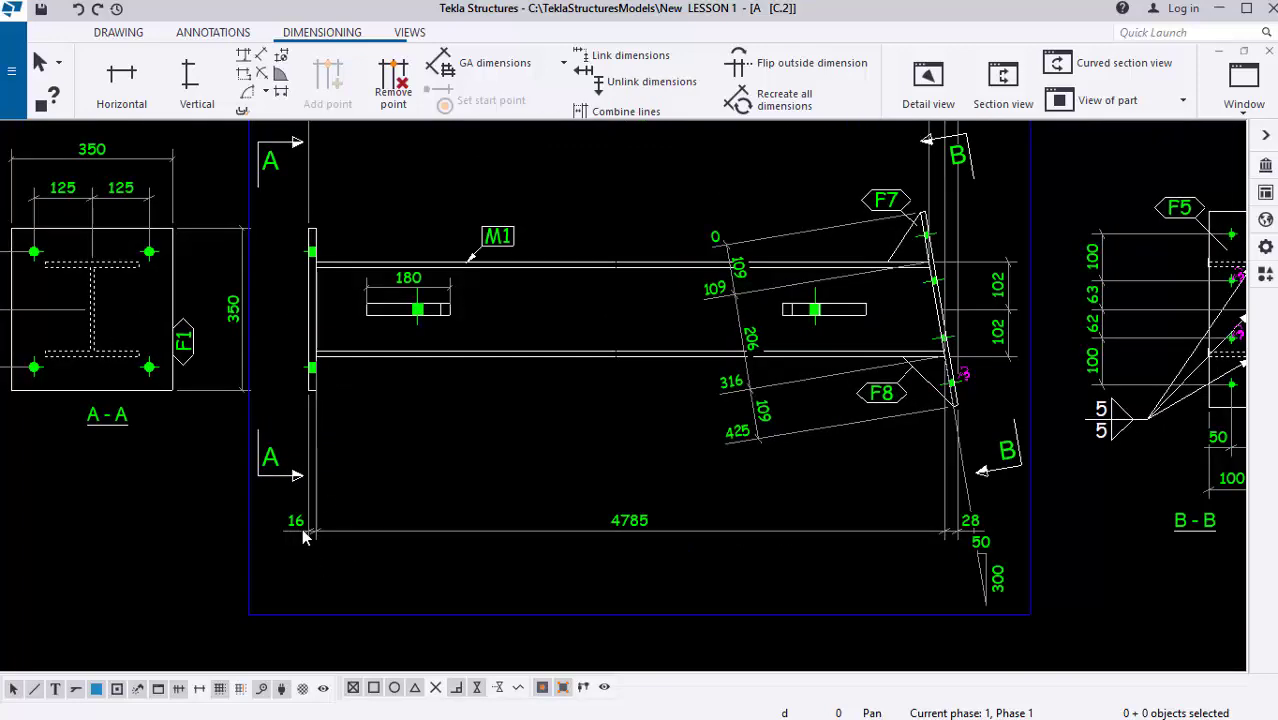
pyautogui.scroll(-3, 355, 478)
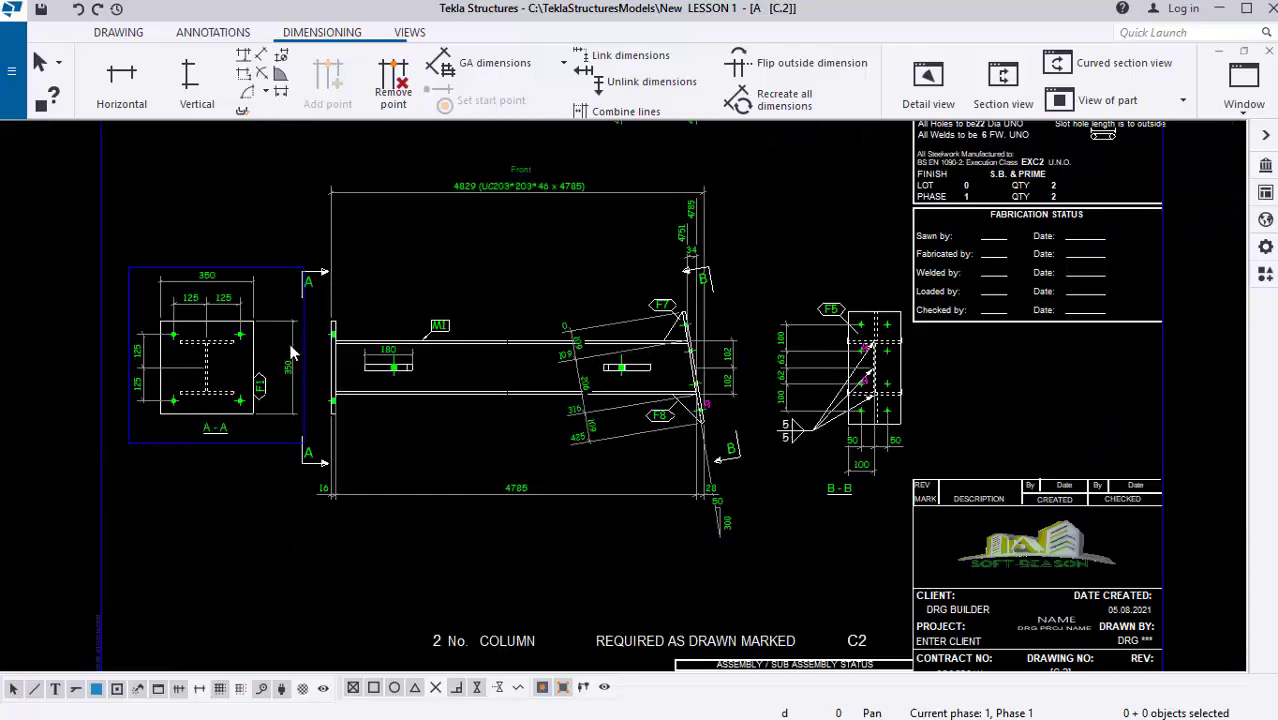
pyautogui.scroll(3, 449, 369)
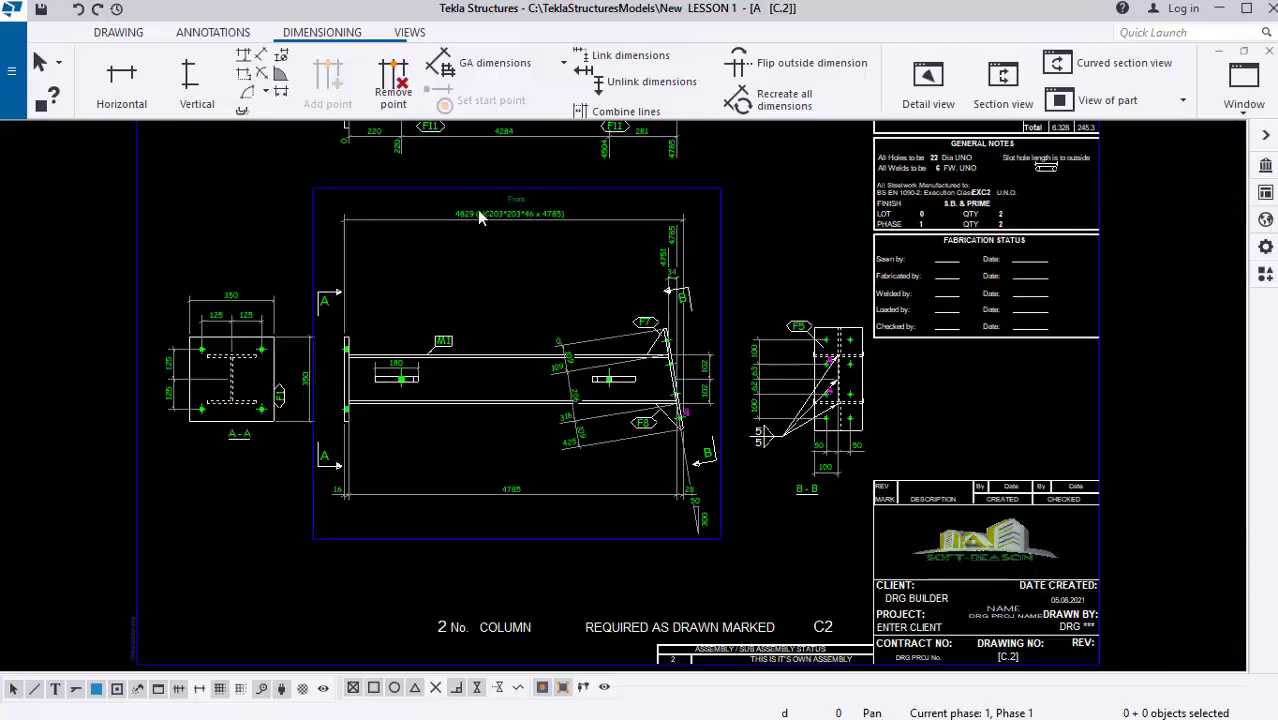
pyautogui.scroll(2, 458, 222)
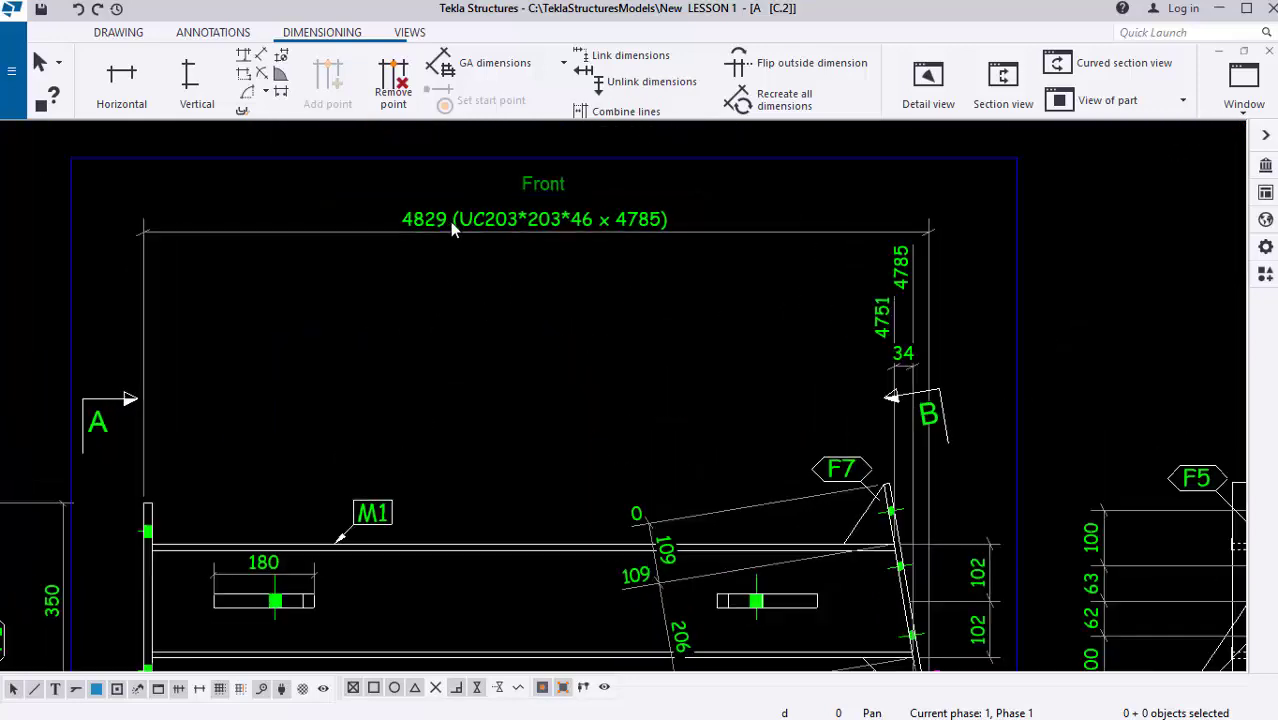
pyautogui.scroll(-2, 476, 302)
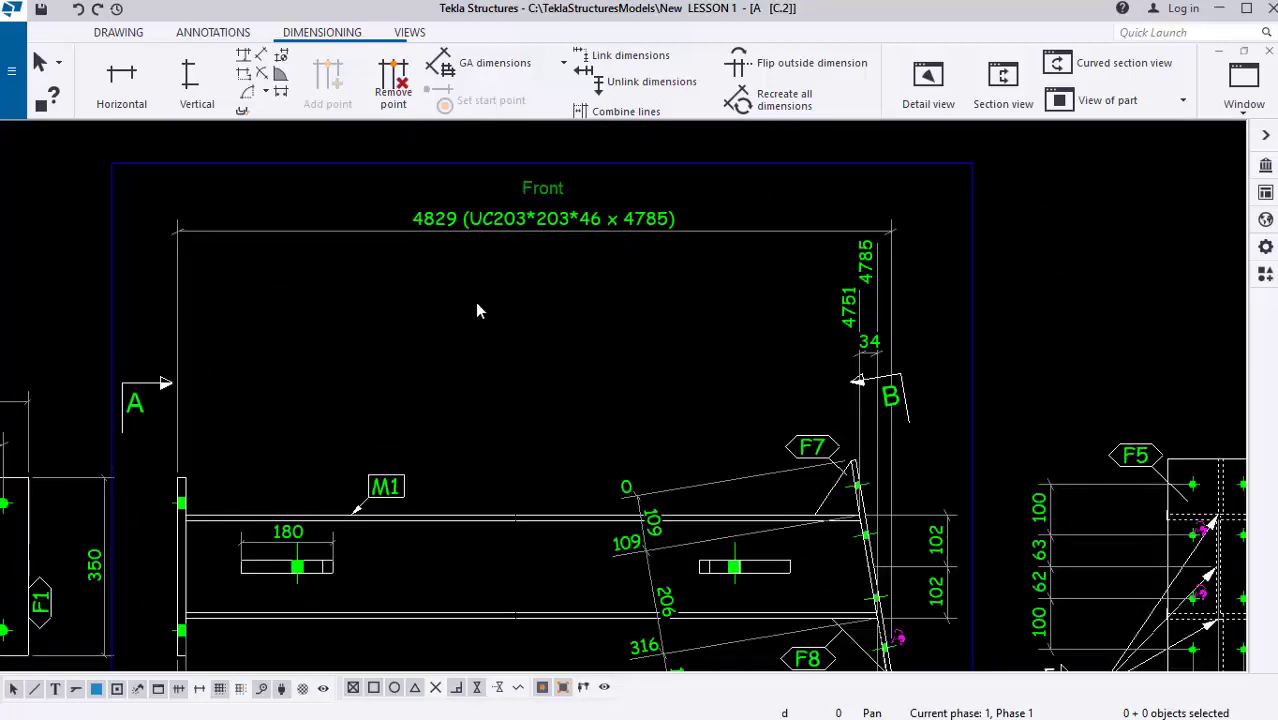
pyautogui.scroll(-5, 463, 265)
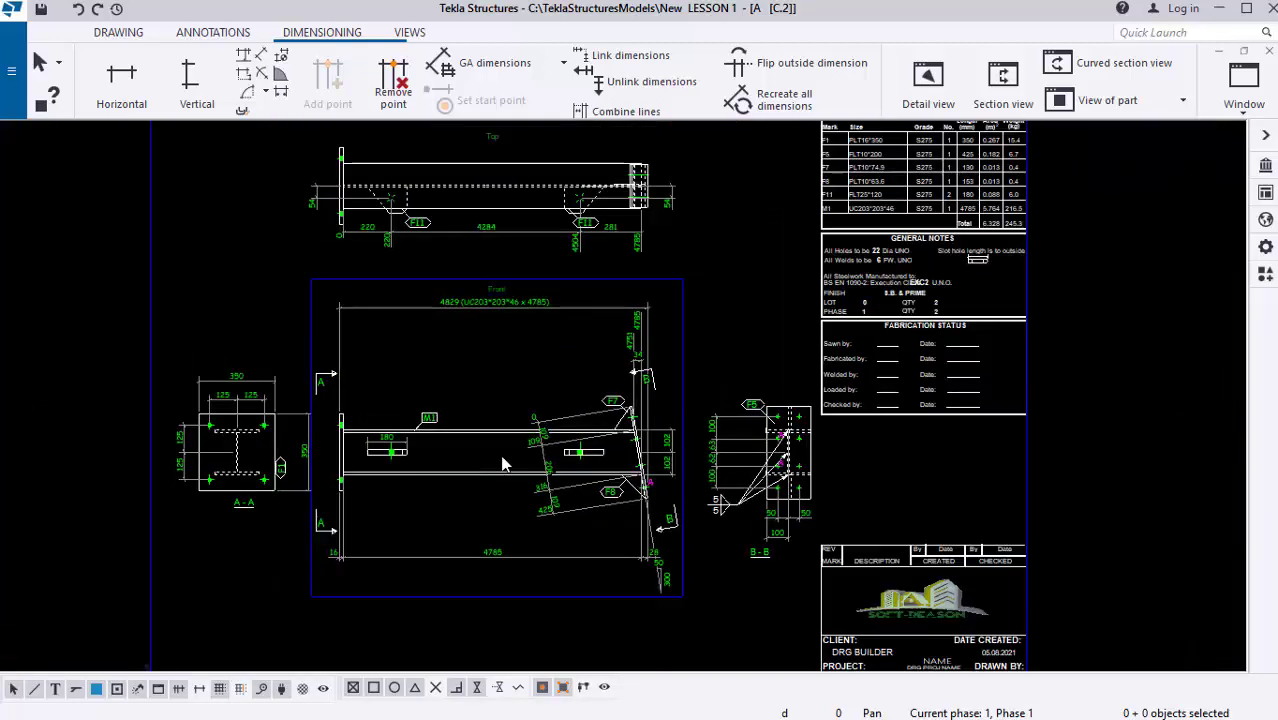
# Read the shop material list for the assembly and check the overall layout of the drawing sheet.
pyautogui.scroll(3, 873, 183)
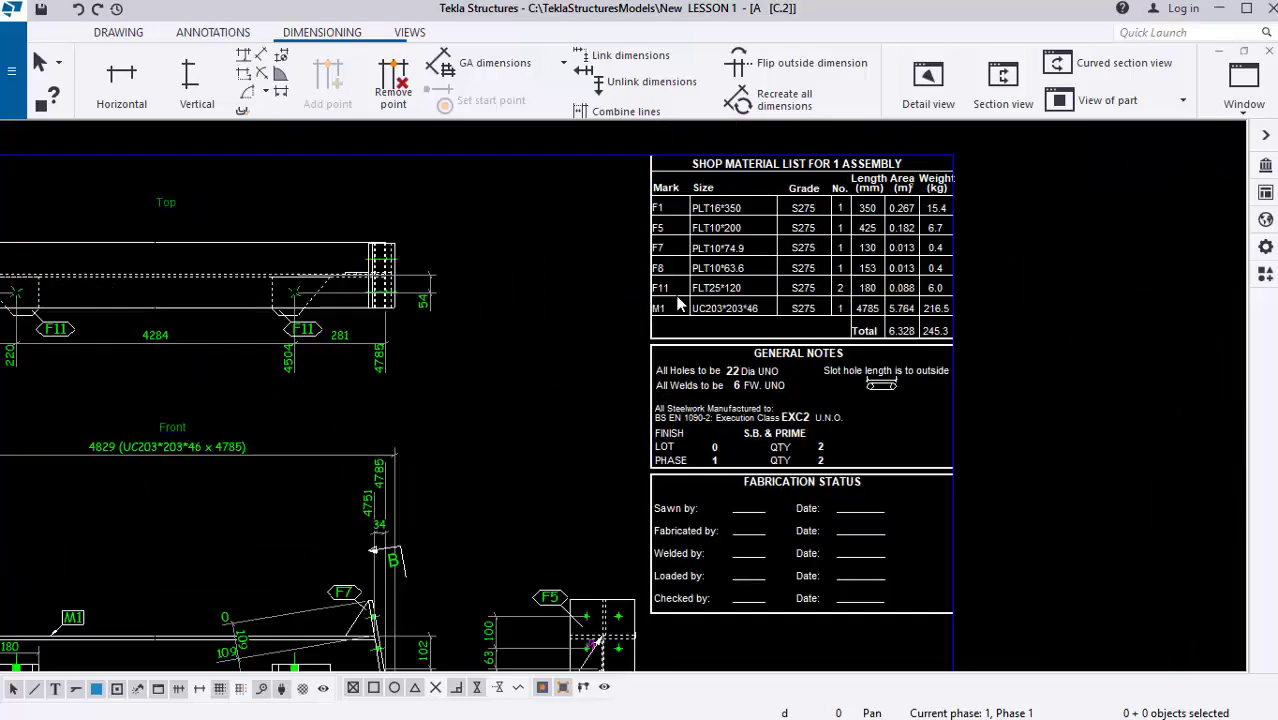
pyautogui.scroll(1, 667, 318)
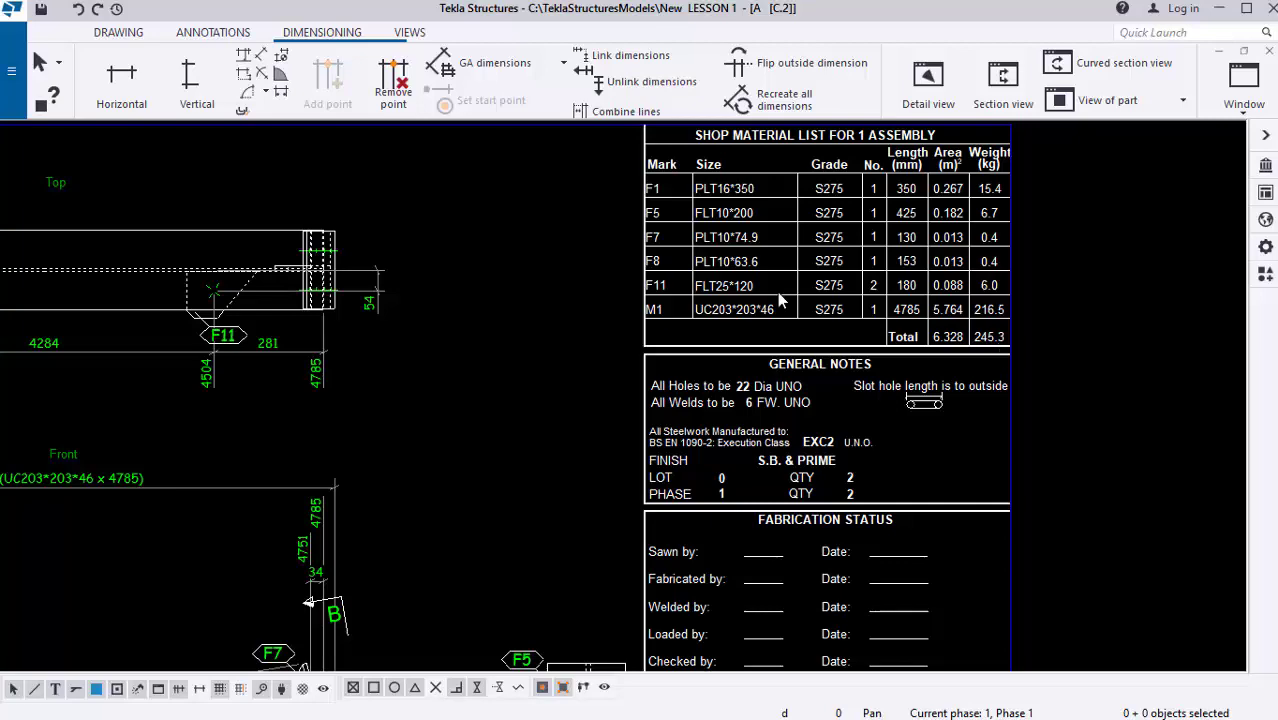
pyautogui.scroll(-5, 836, 273)
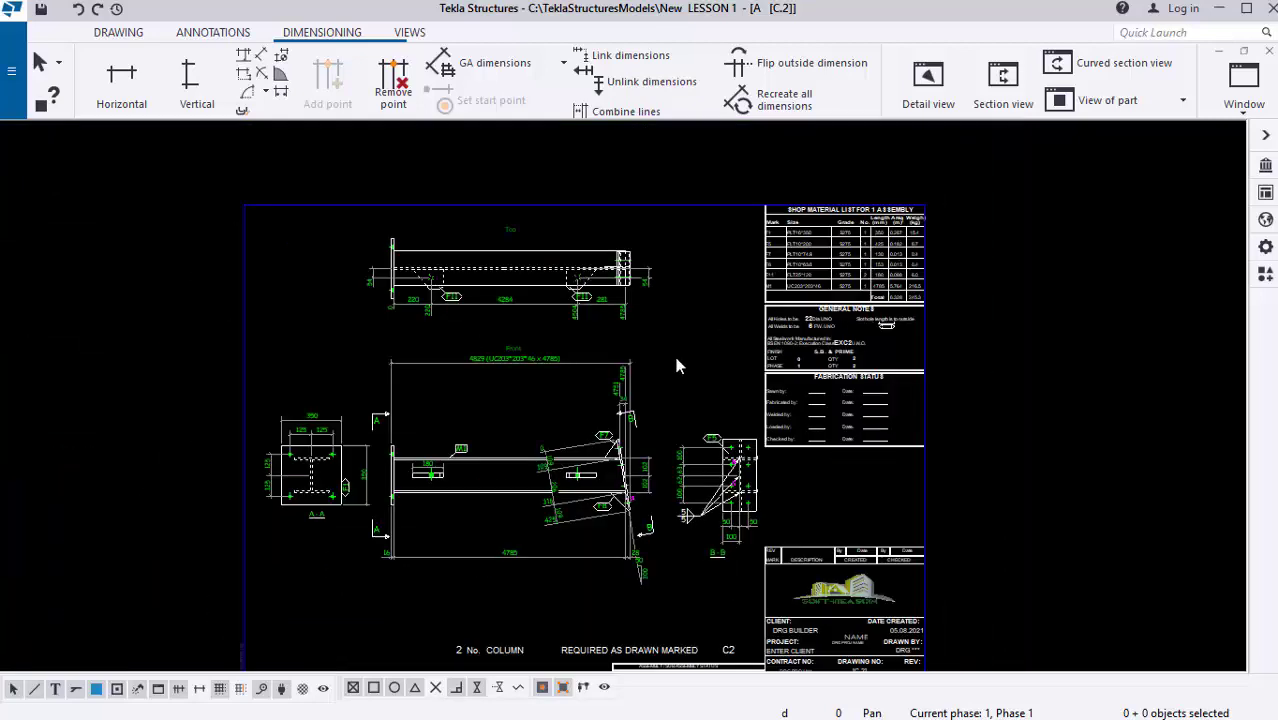
pyautogui.scroll(1, 594, 468)
pyautogui.scroll(1, 594, 468)
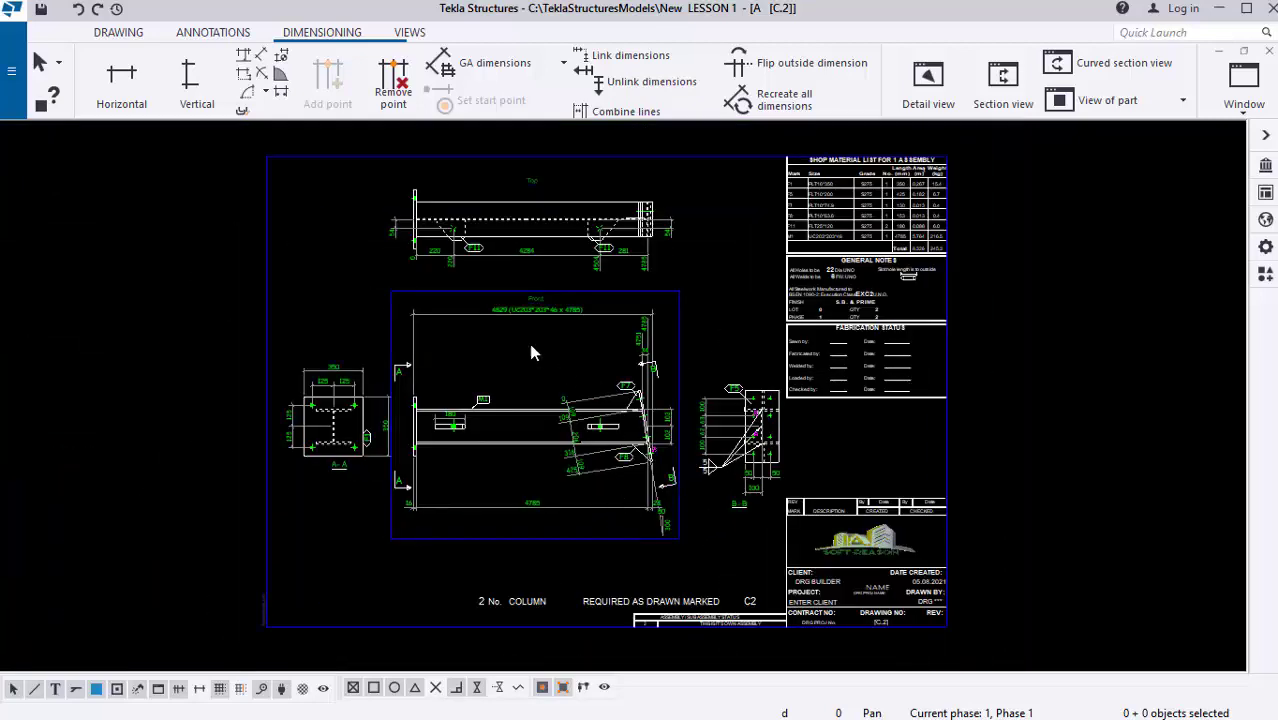
pyautogui.scroll(1, 503, 312)
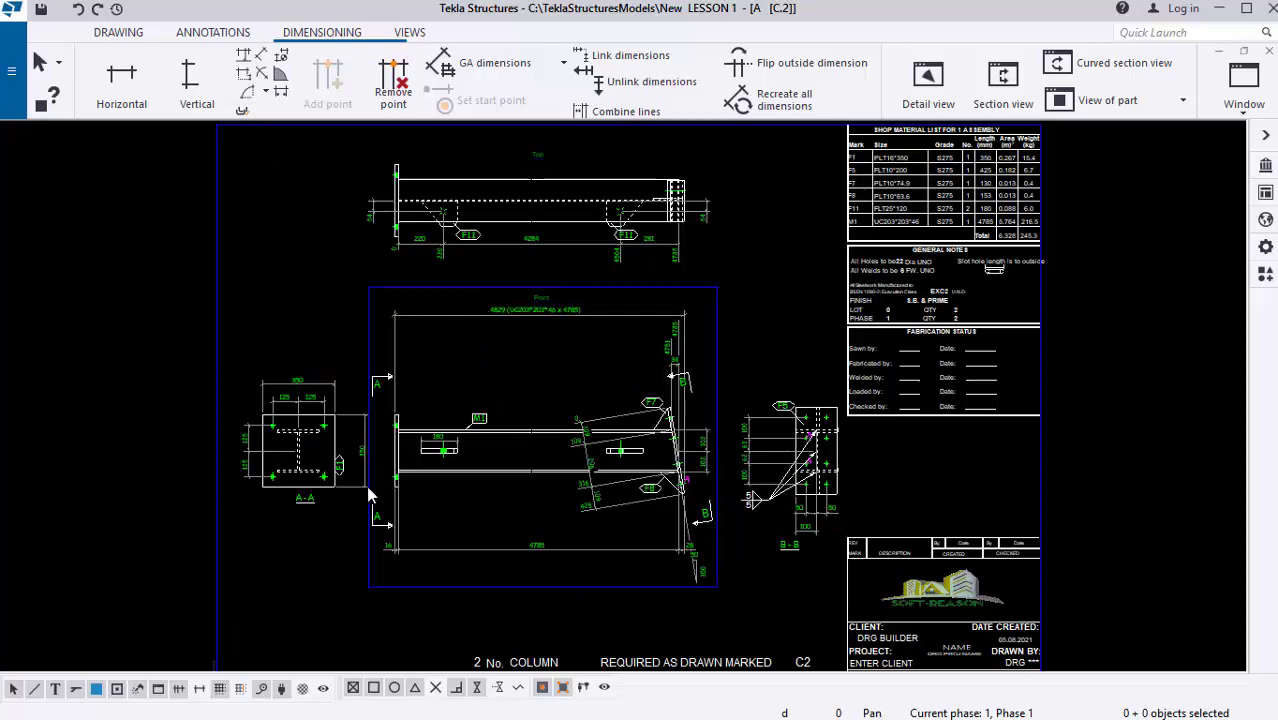
pyautogui.scroll(-1, 549, 160)
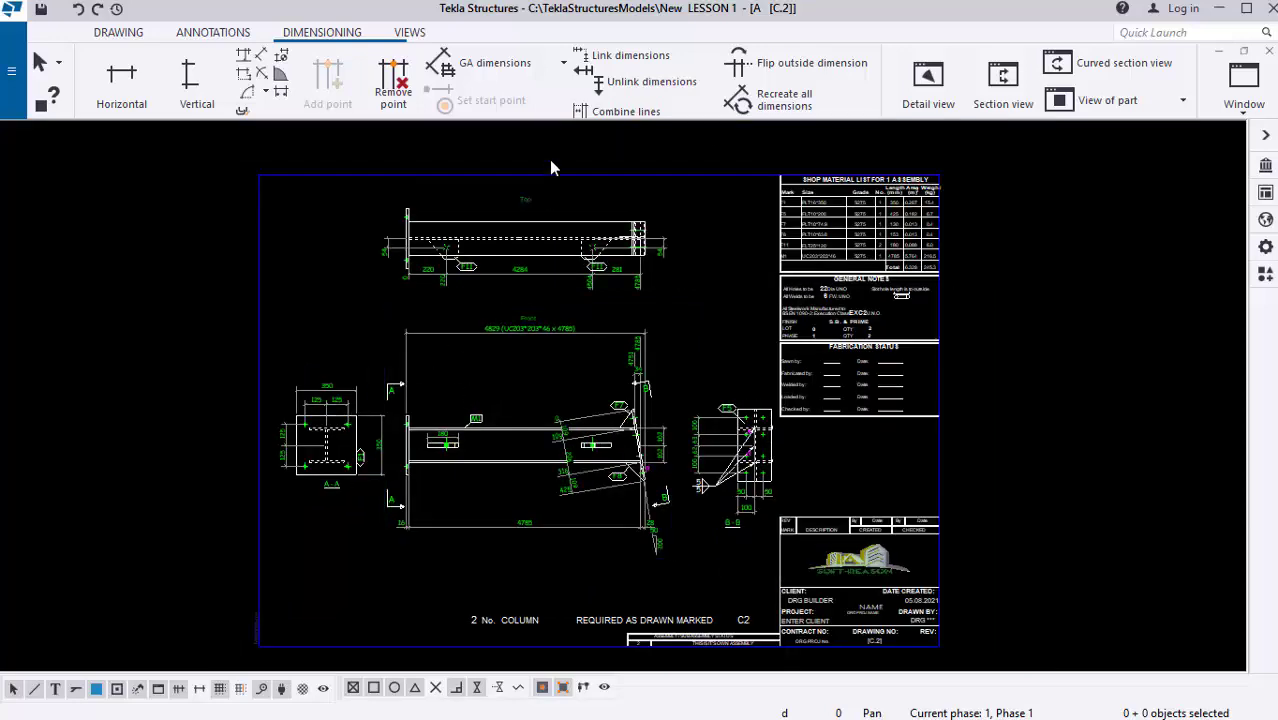
# Set the scale of the top view to 1/7, apply the change, close the view properties and deselect the view.
pyautogui.doubleClick(594, 201)
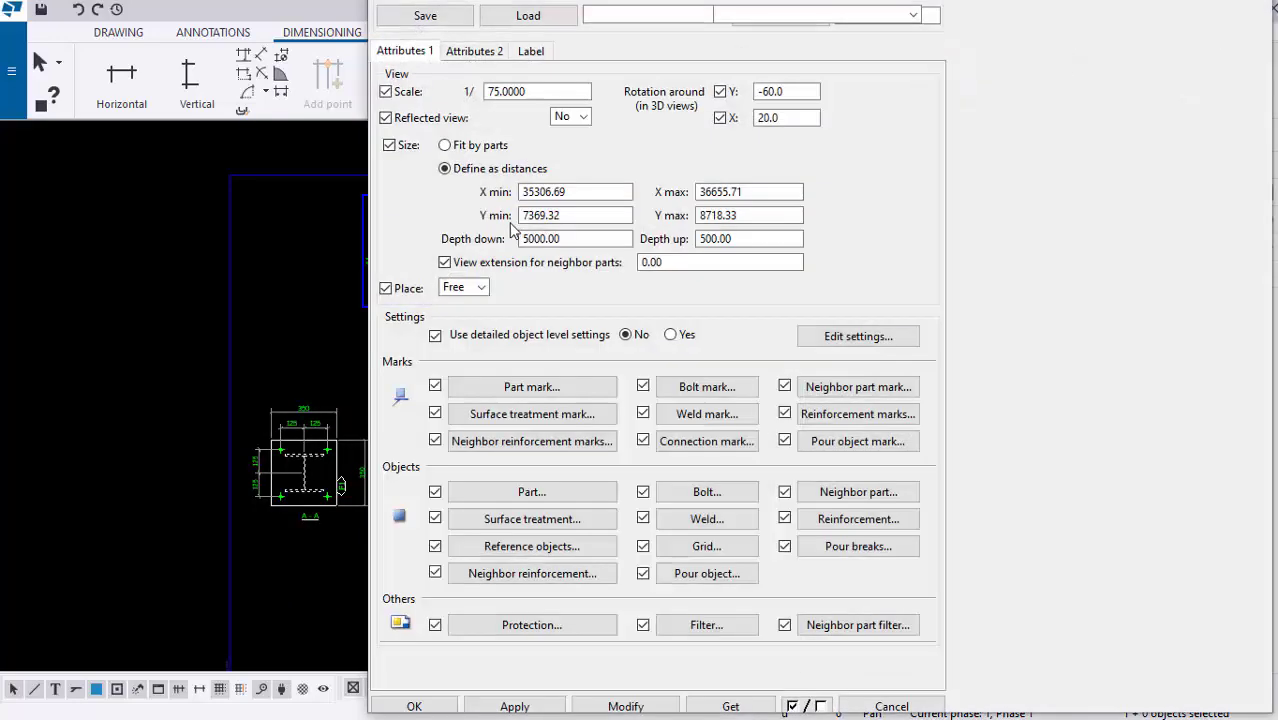
pyautogui.click(491, 91)
pyautogui.click(491, 91)
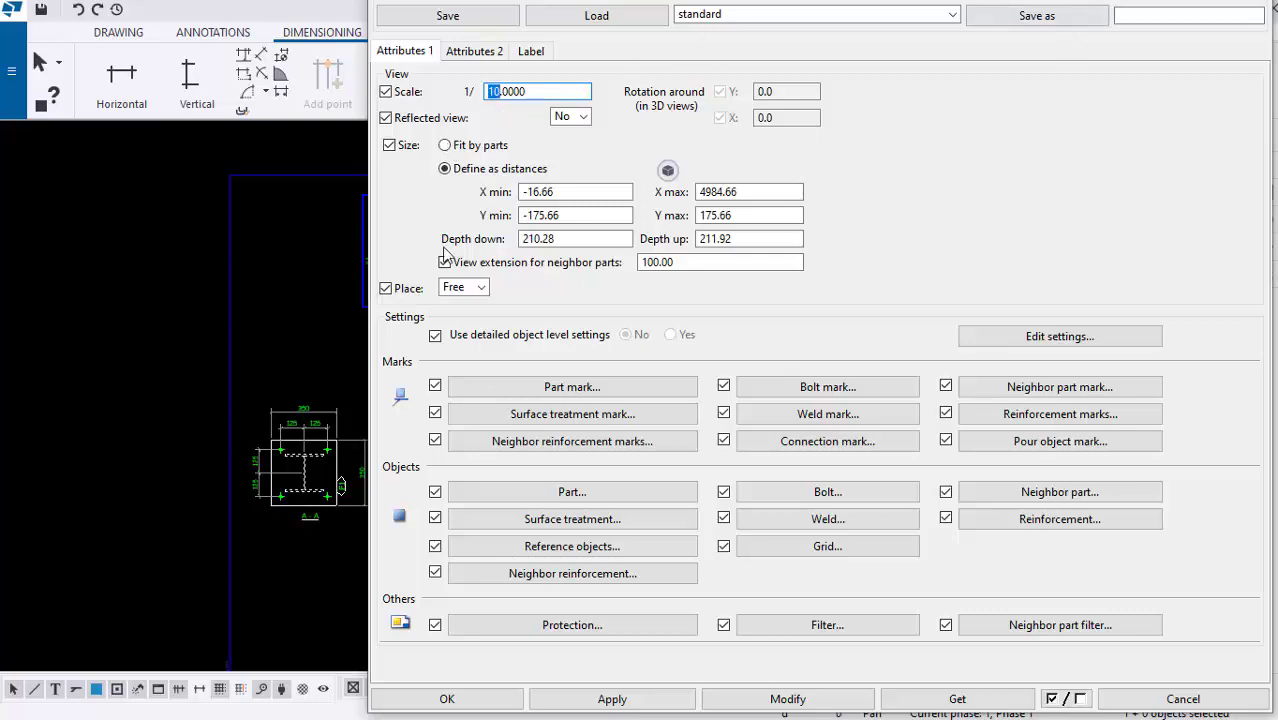
pyautogui.scroll(-6, 131, 384)
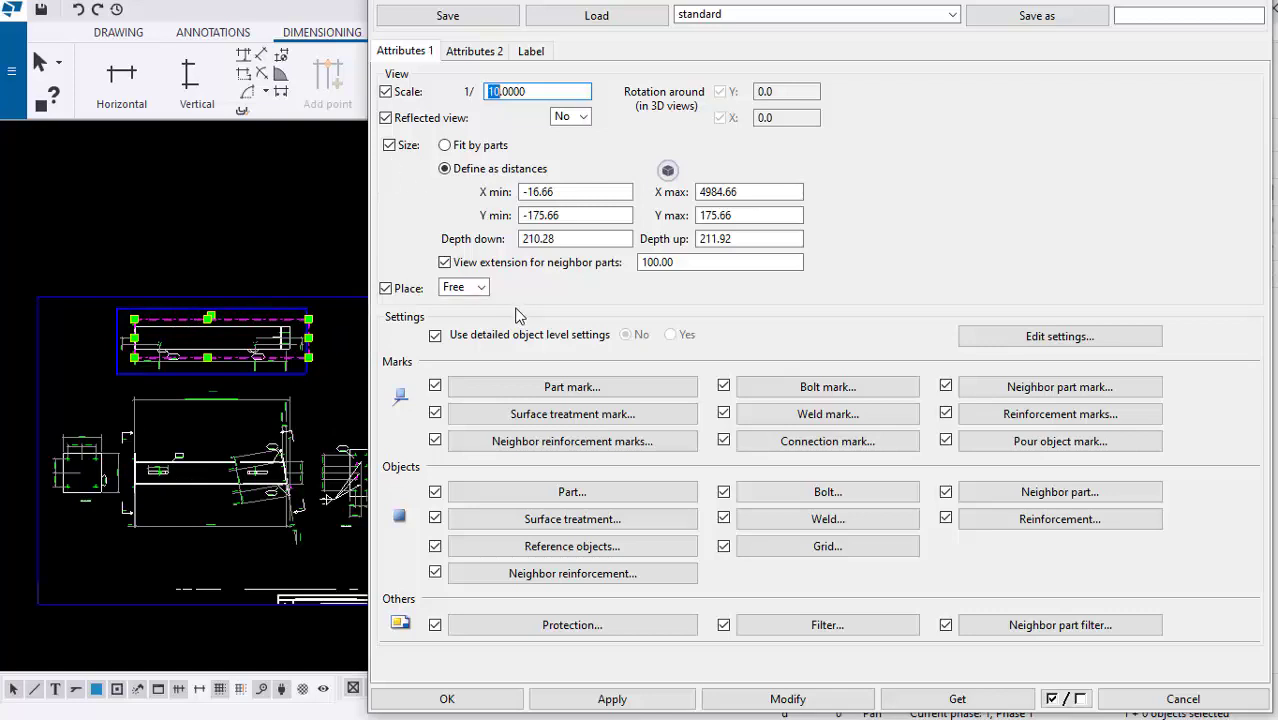
pyautogui.write('7')
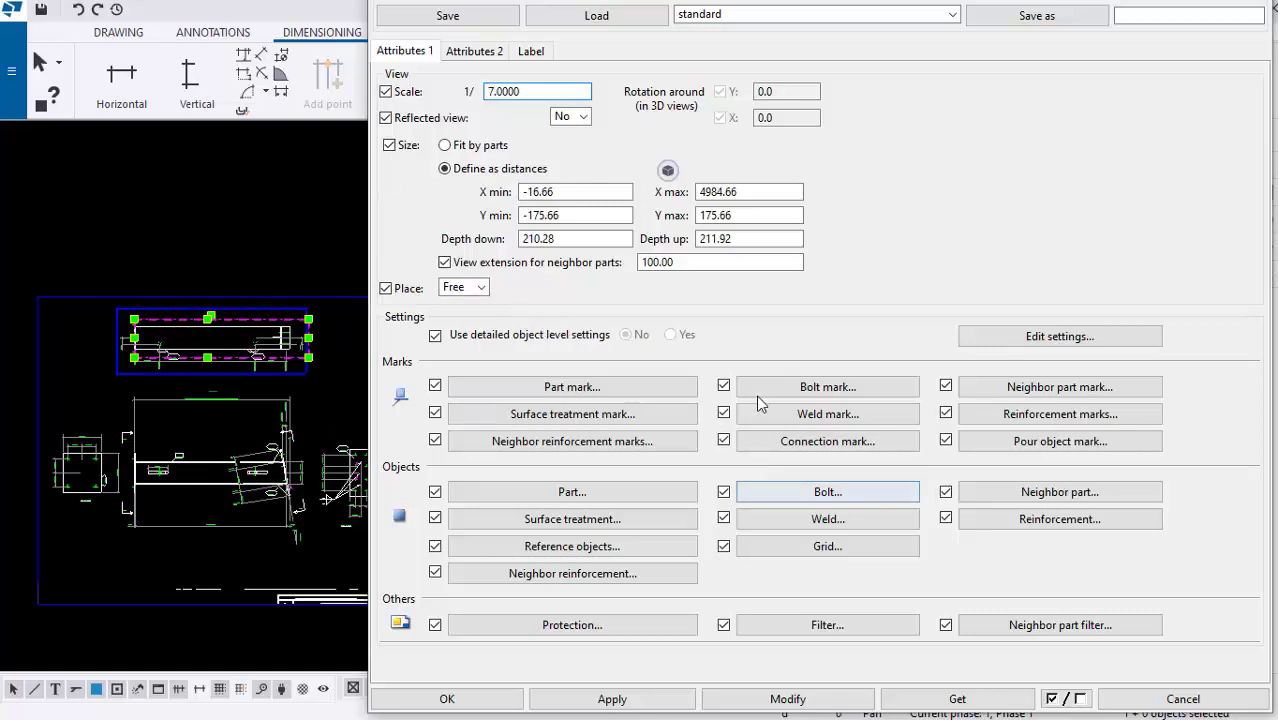
pyautogui.click(795, 703)
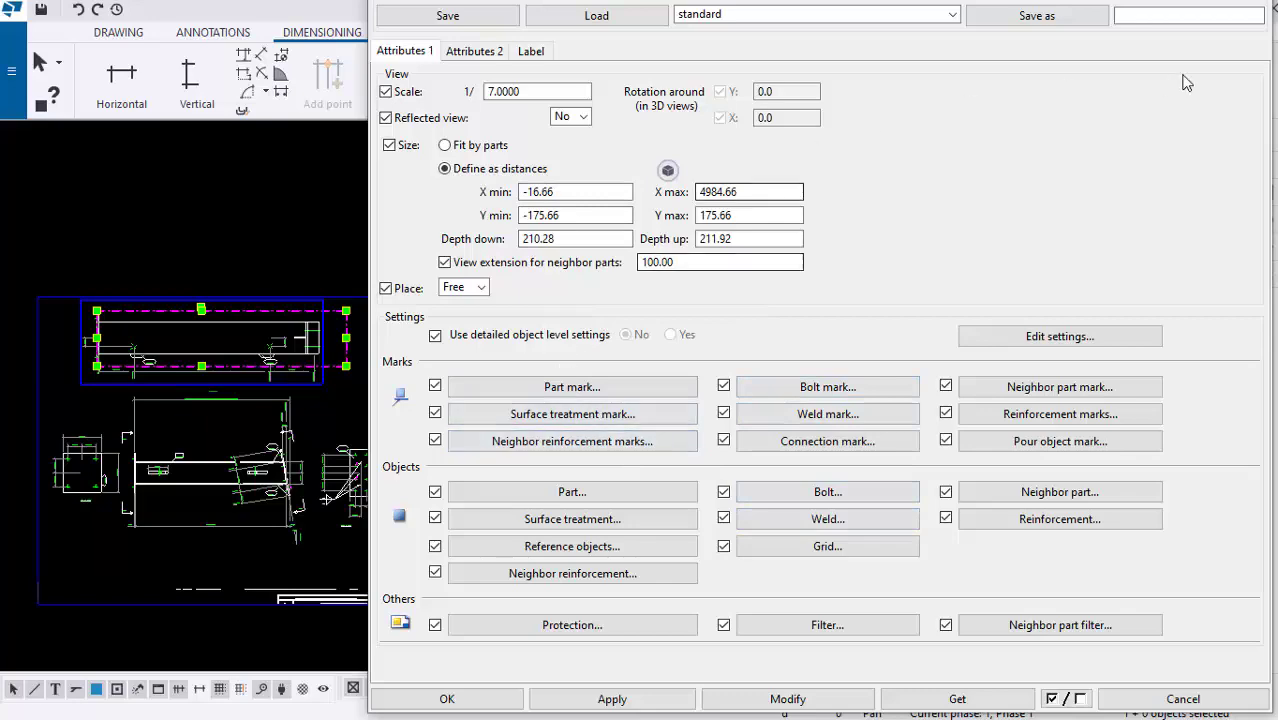
pyautogui.click(455, 697)
pyautogui.scroll(3, 114, 320)
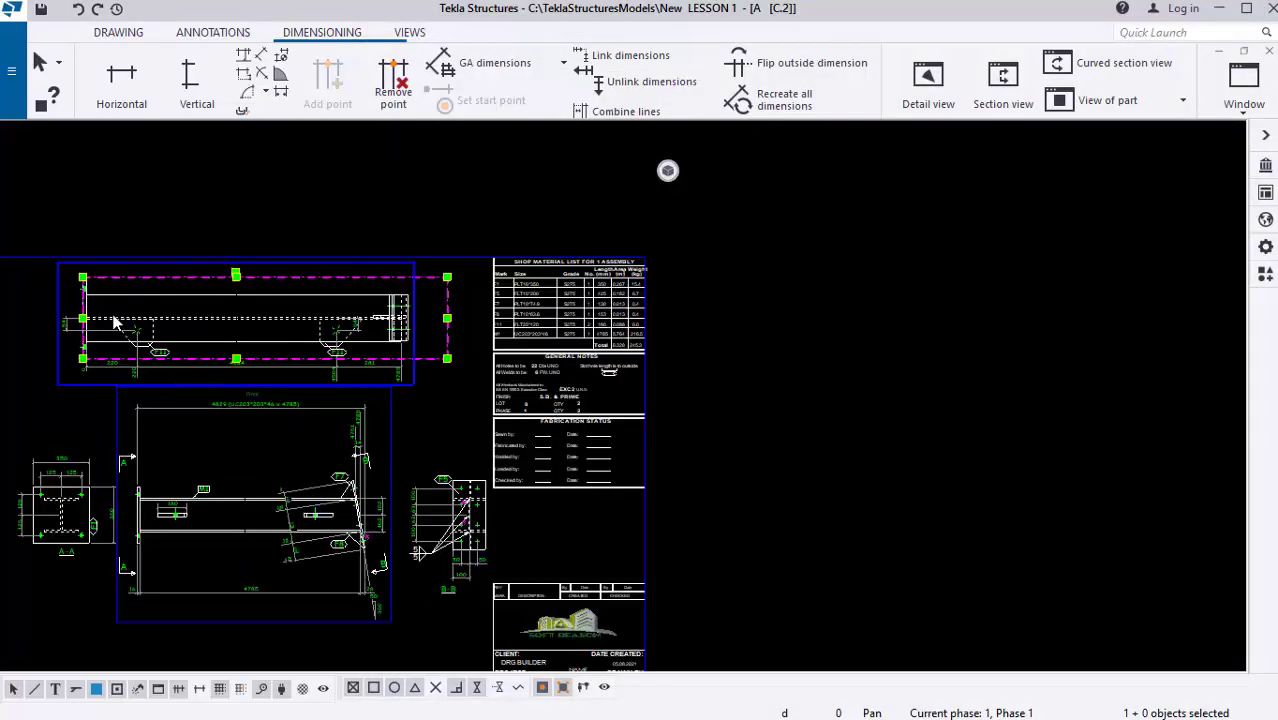
pyautogui.scroll(1, 404, 376)
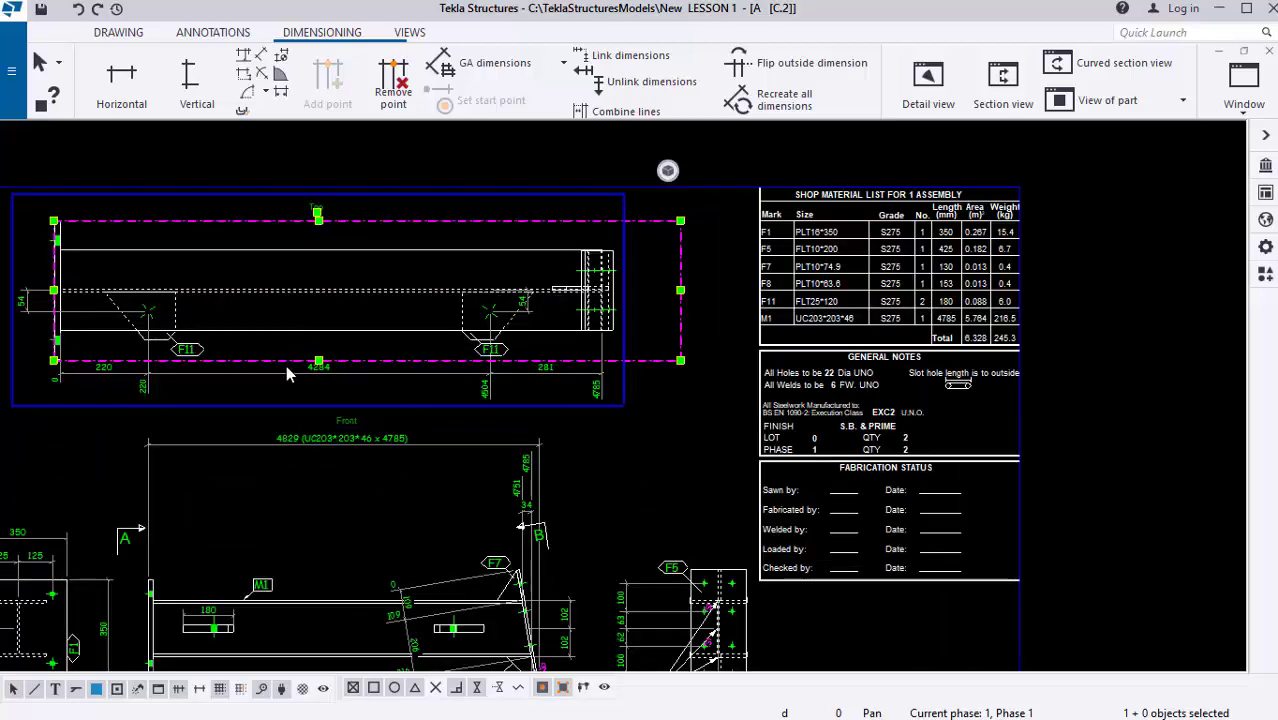
pyautogui.click(678, 417)
pyautogui.scroll(-3, 676, 333)
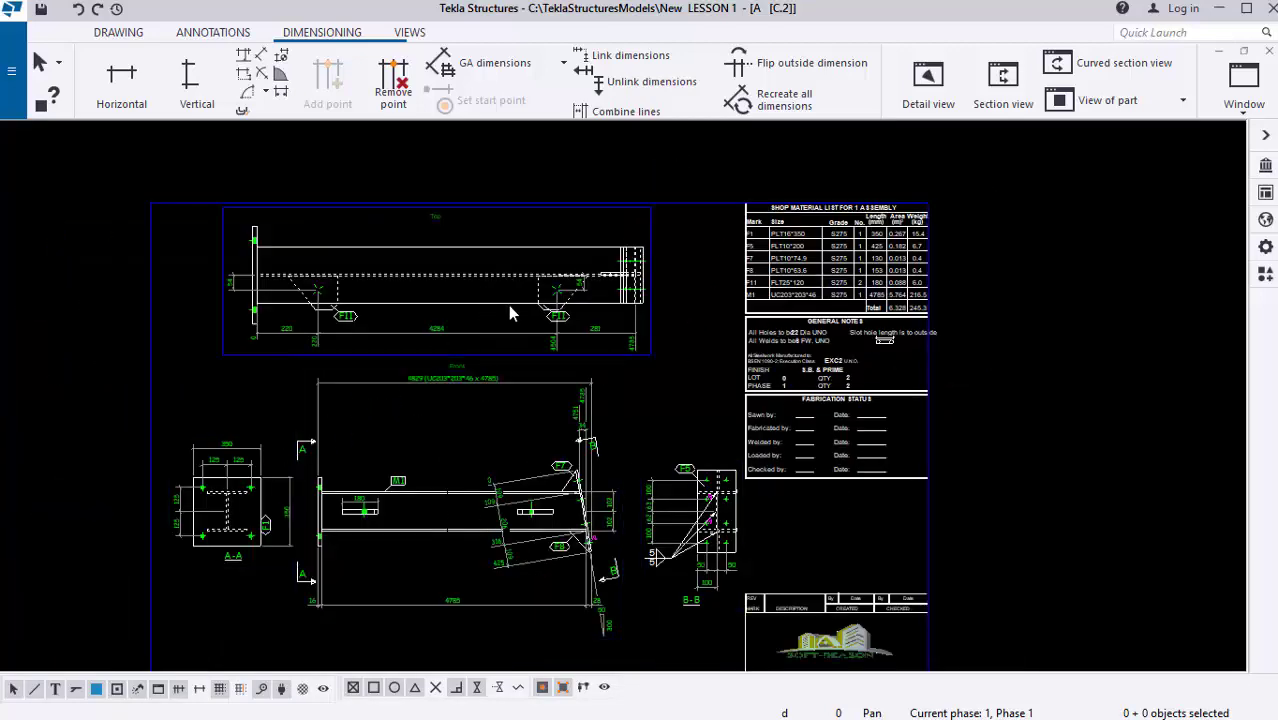
pyautogui.scroll(2, 320, 302)
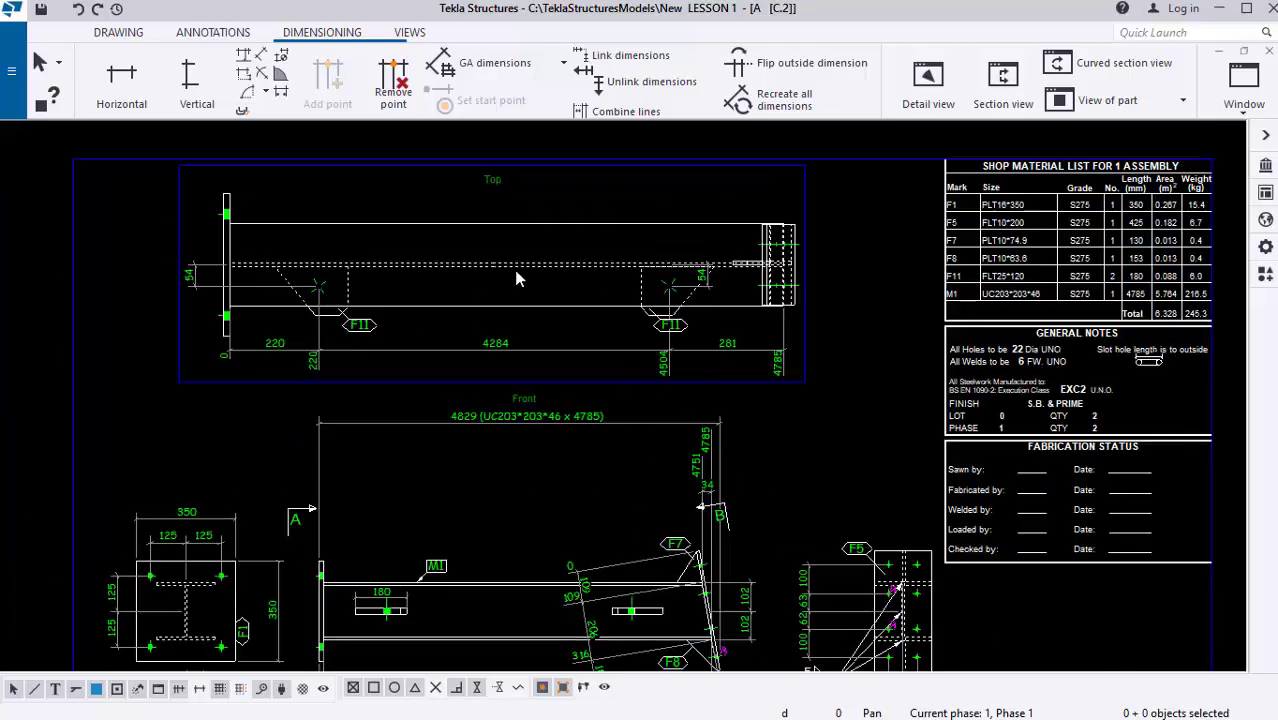
# Set the leader line arrow of part mark F8 at the column's sloped end to the open arrowhead.
pyautogui.scroll(-2, 517, 279)
pyautogui.scroll(4, 662, 528)
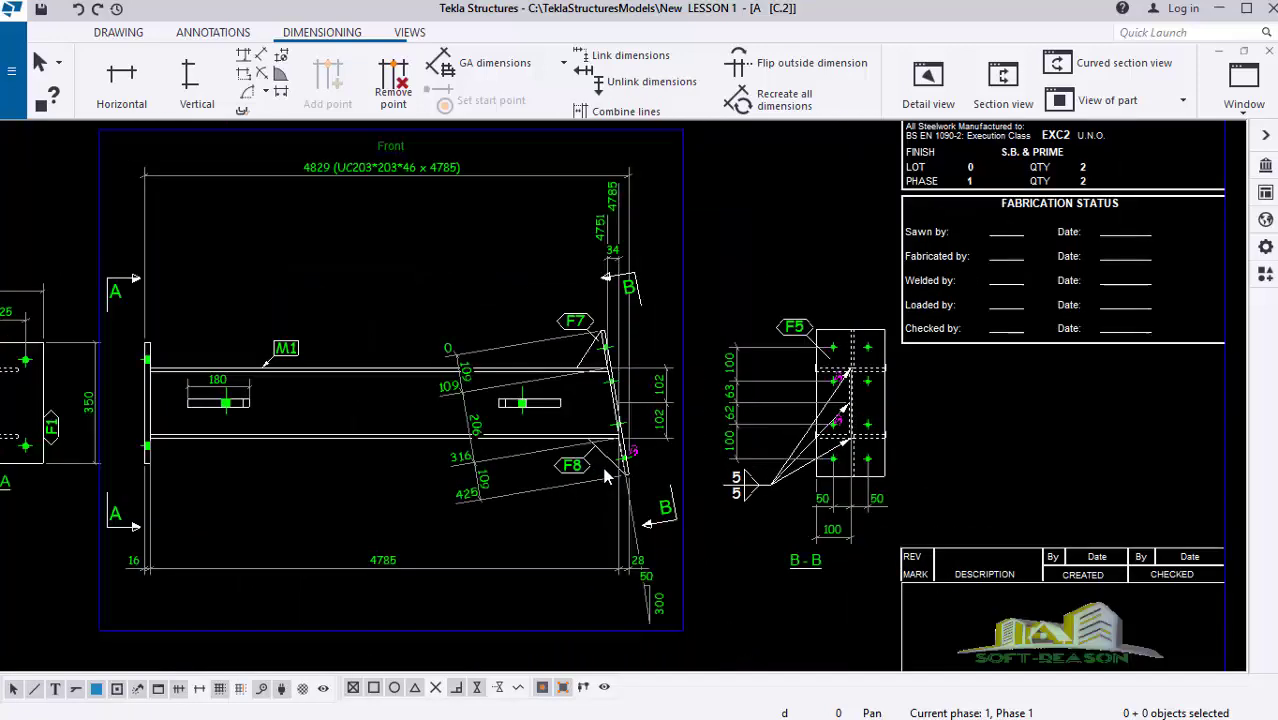
pyautogui.scroll(2, 605, 478)
pyautogui.click(609, 452)
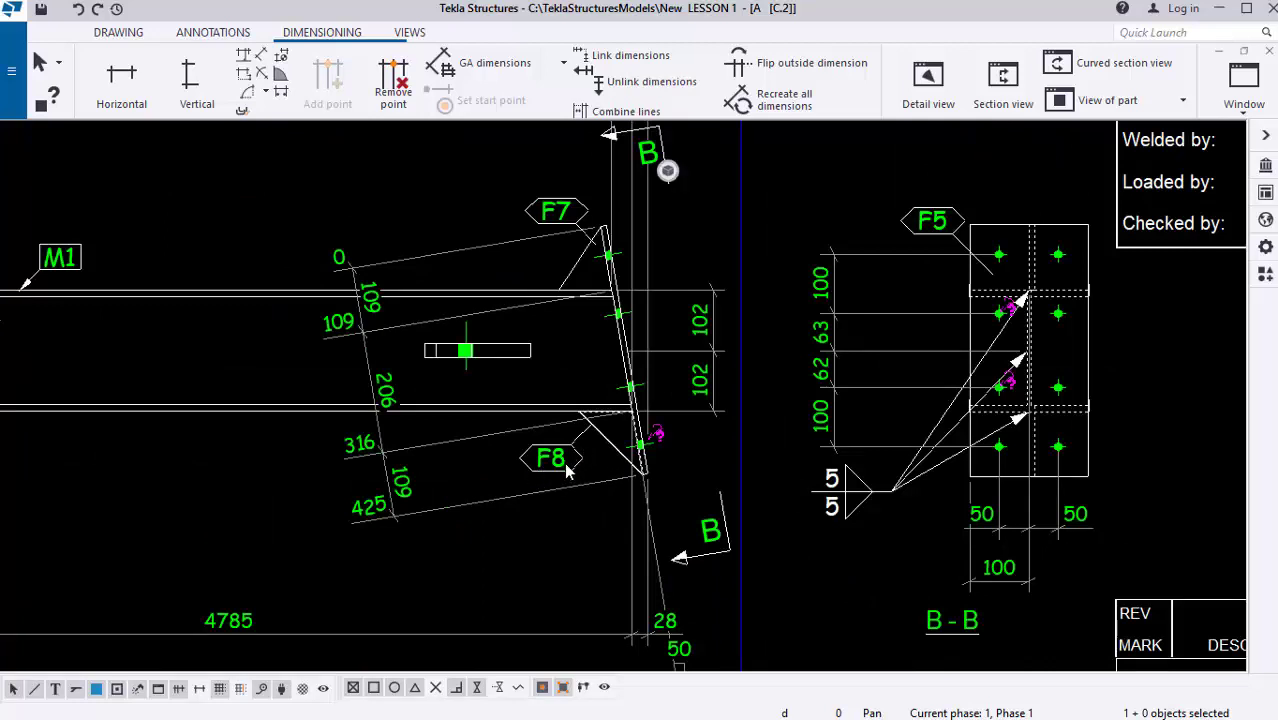
pyautogui.doubleClick(580, 458)
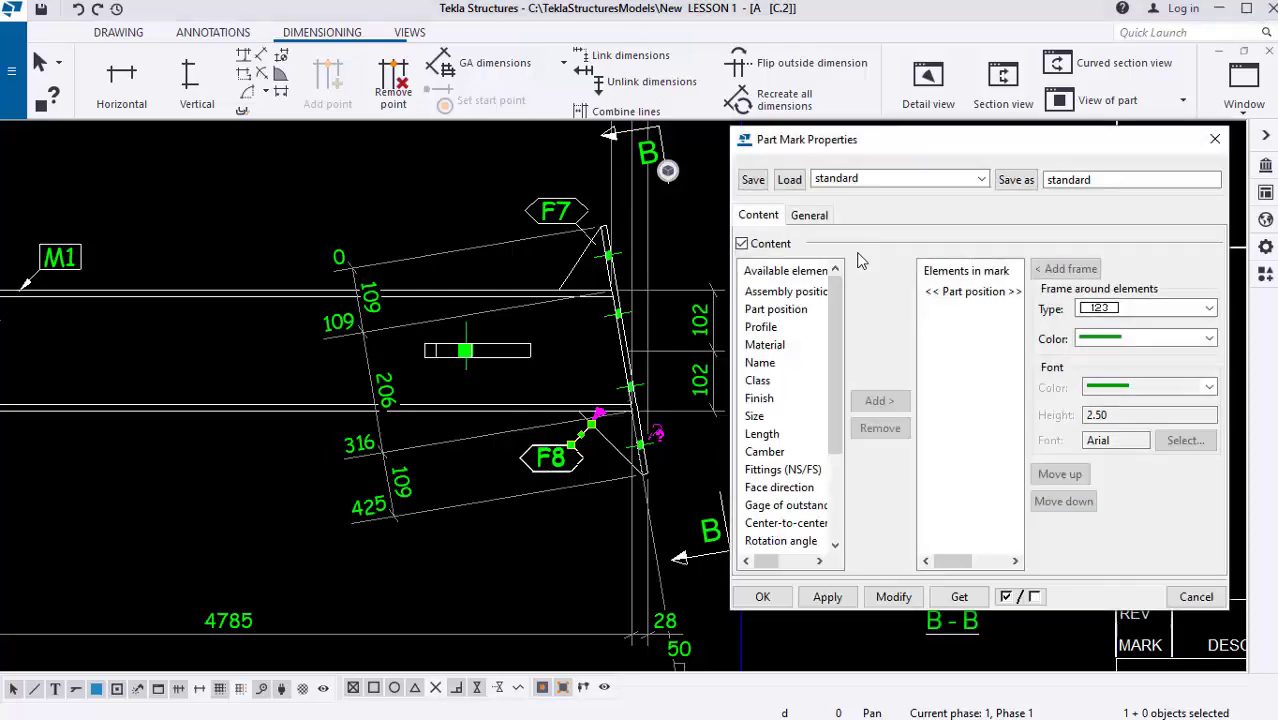
pyautogui.click(810, 216)
pyautogui.click(1099, 452)
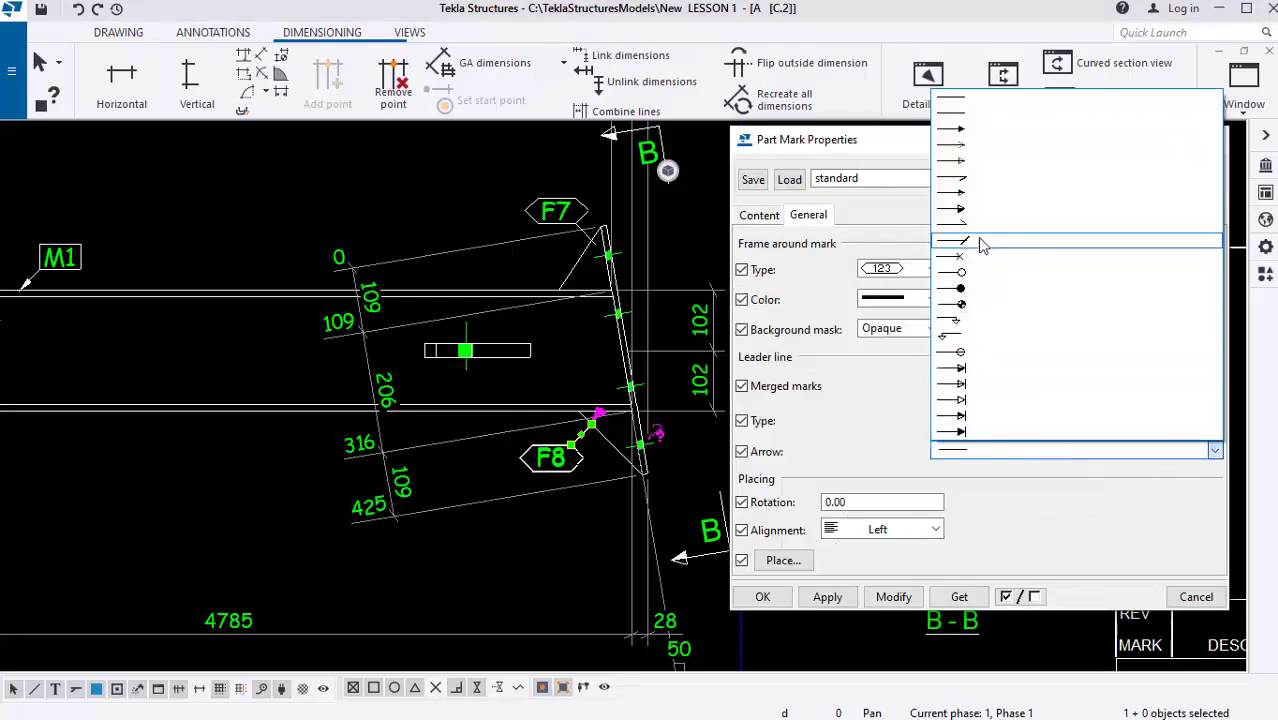
pyautogui.click(967, 145)
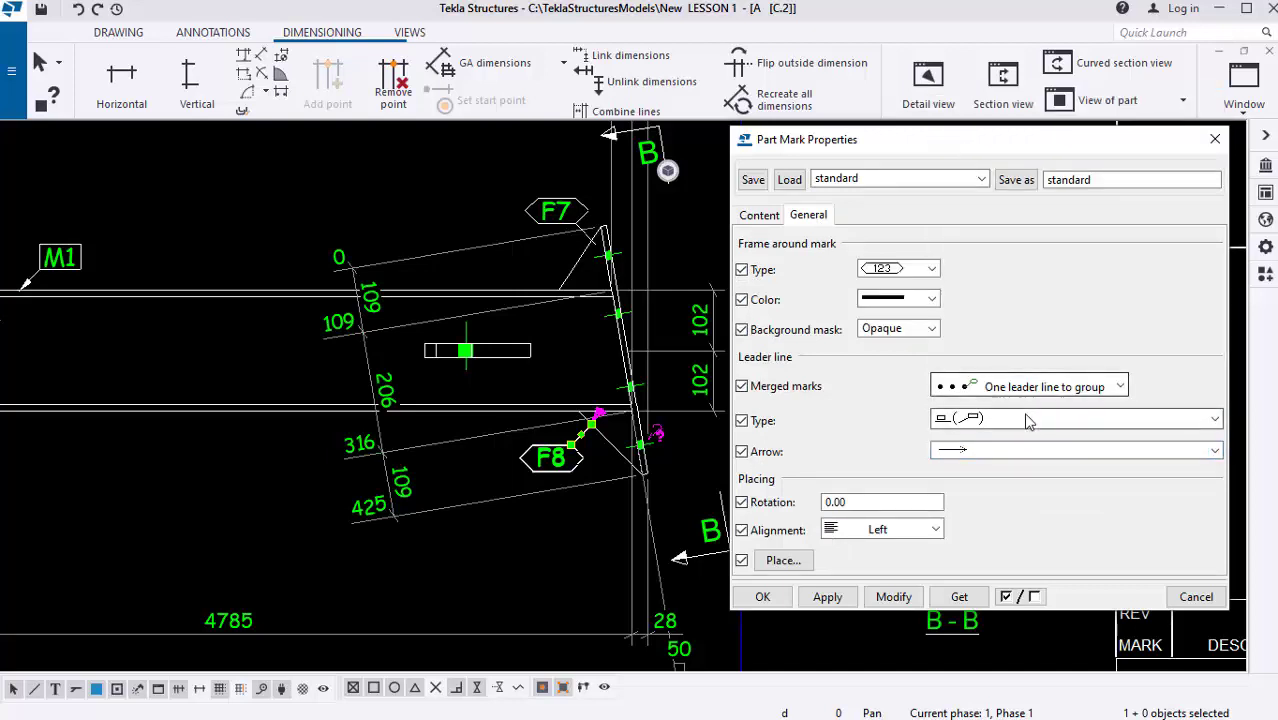
# Set part mark F8's leader line type to the plain slanted line to the frame, modify the mark and close its properties.
pyautogui.click(1020, 420)
pyautogui.click(953, 442)
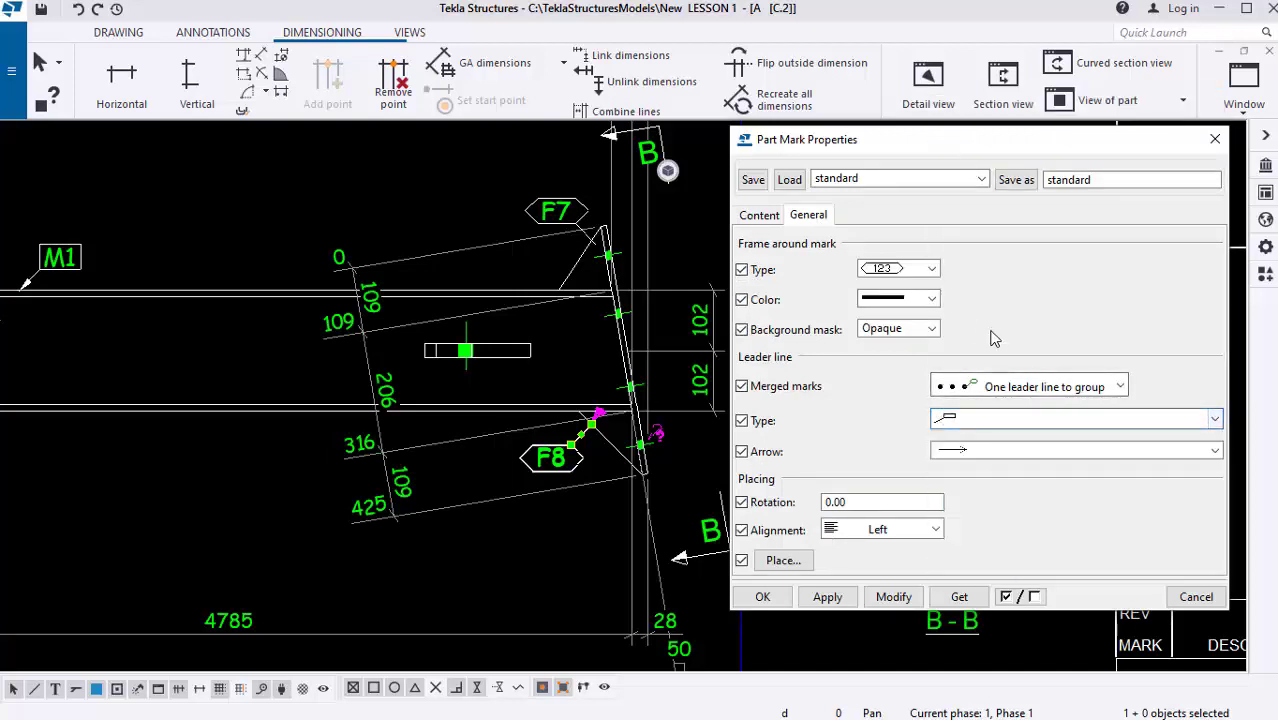
pyautogui.click(895, 597)
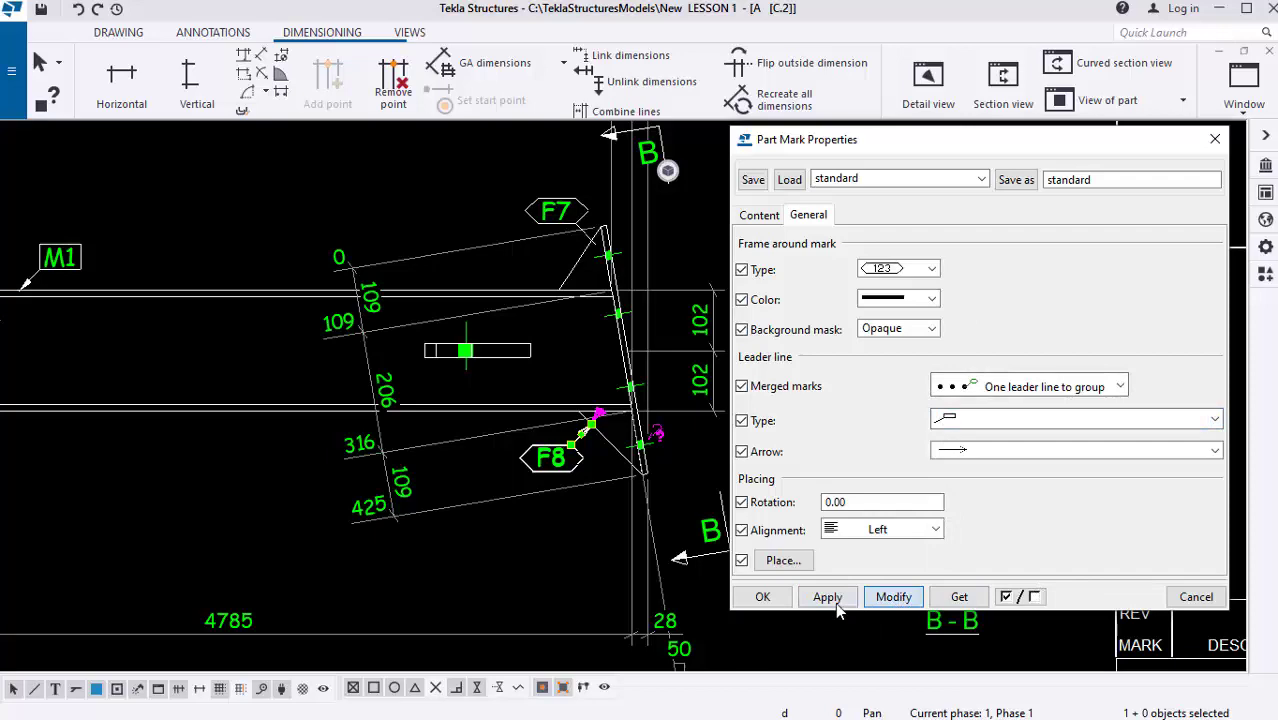
pyautogui.click(763, 597)
pyautogui.scroll(1, 606, 458)
pyautogui.scroll(1, 585, 437)
pyautogui.press('Escape')
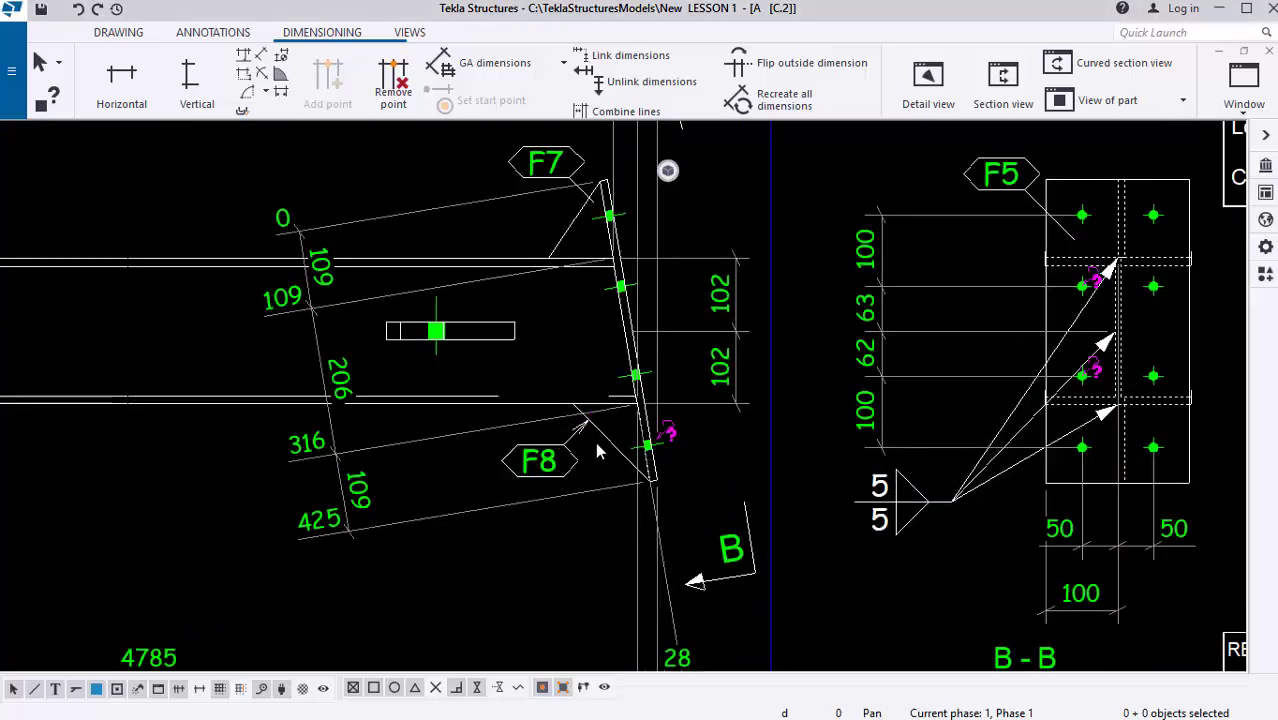
# Examine mark F8's arrow in the front view and check the F8 plate in the shop material list.
pyautogui.scroll(-2, 465, 418)
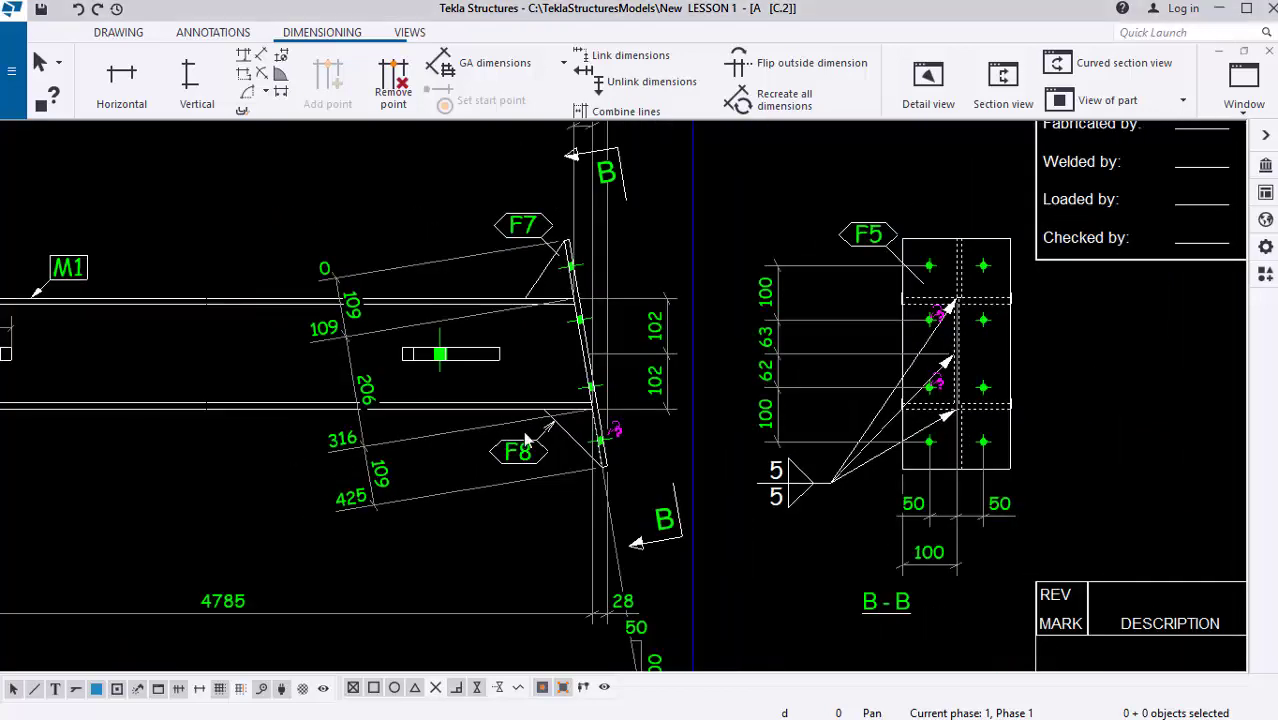
pyautogui.scroll(-2, 517, 458)
pyautogui.scroll(-6, 517, 455)
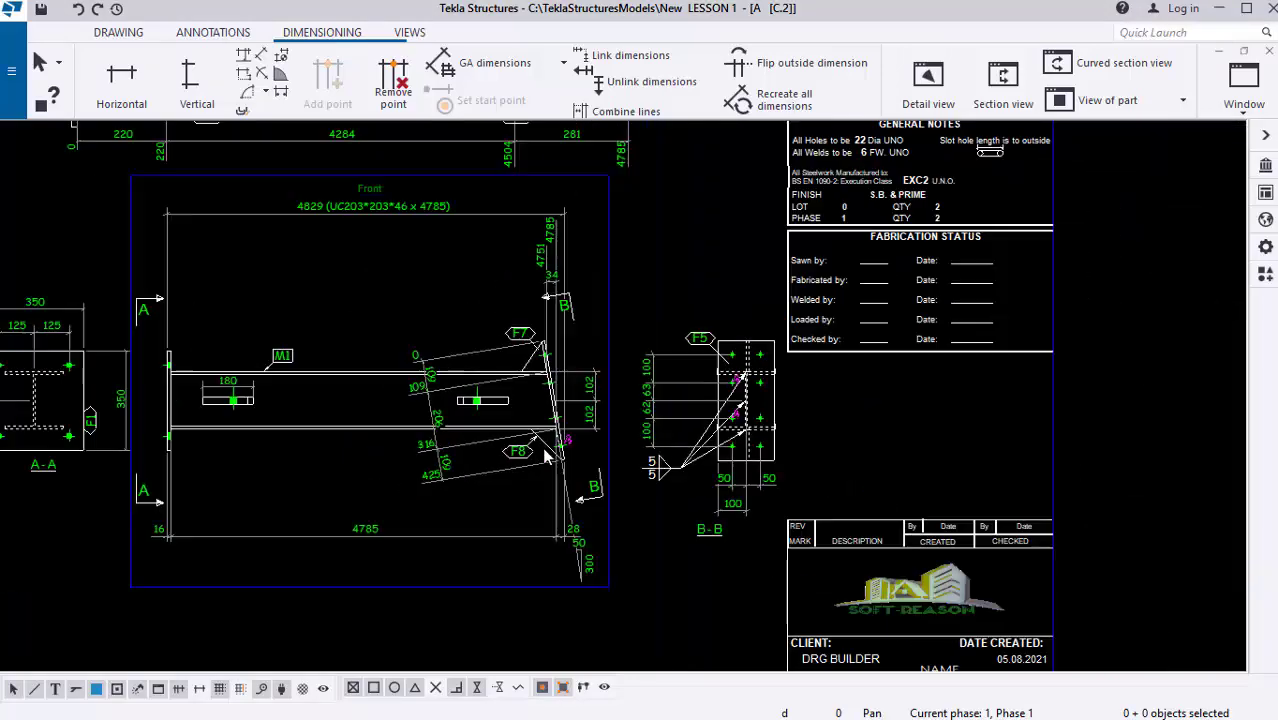
pyautogui.scroll(5, 553, 455)
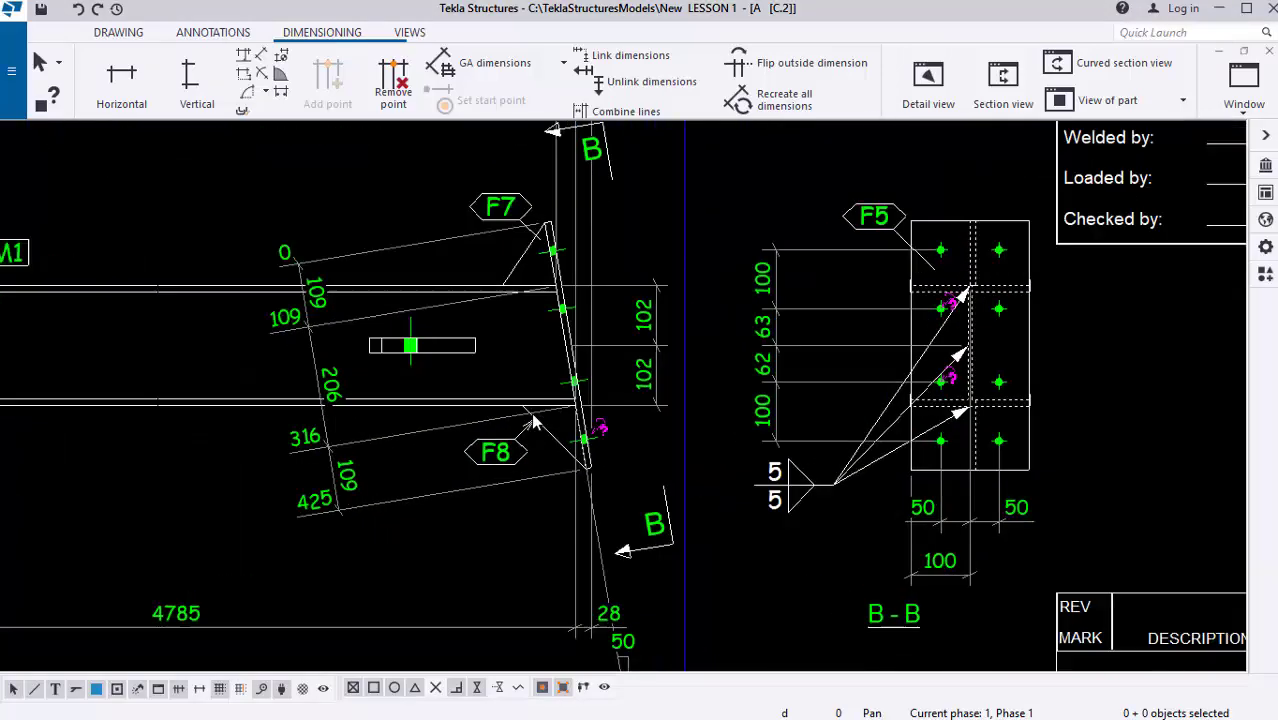
pyautogui.scroll(-3, 566, 506)
pyautogui.scroll(-4, 606, 526)
pyautogui.scroll(6, 860, 145)
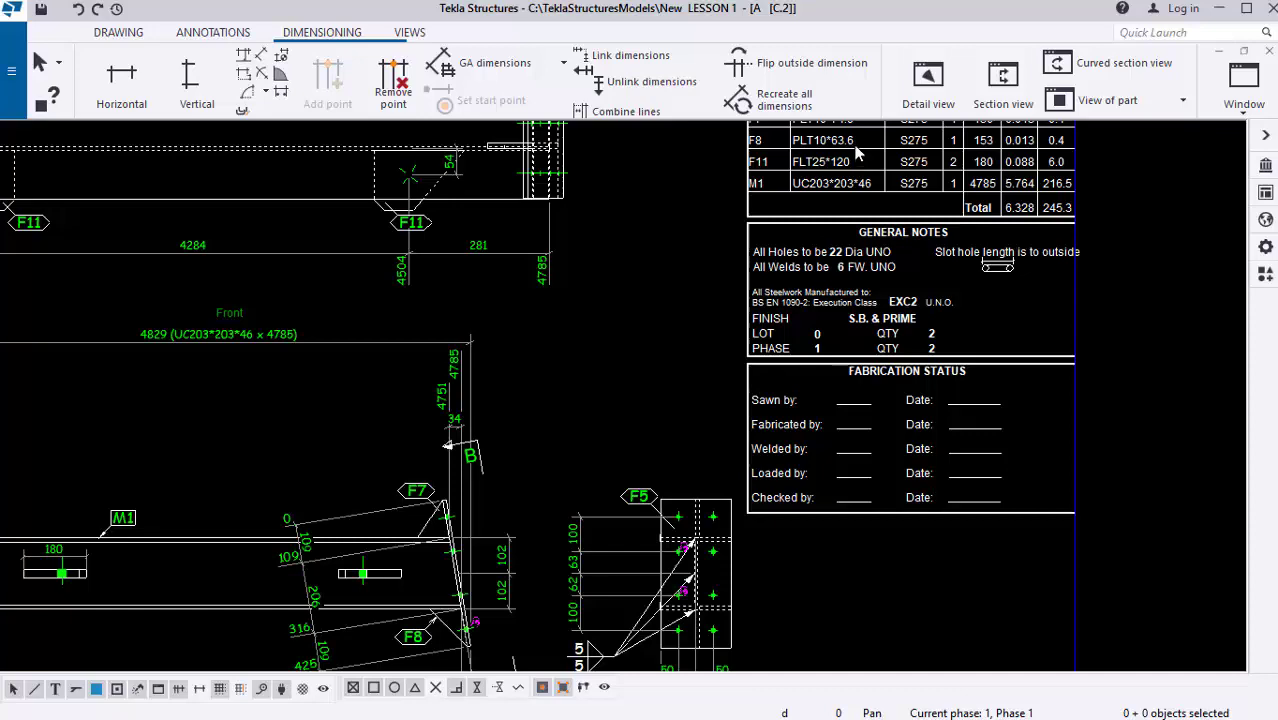
pyautogui.scroll(1, 858, 155)
pyautogui.moveTo(858, 155); pyautogui.dragTo(860, 235, button='middle')
pyautogui.scroll(-1, 850, 228)
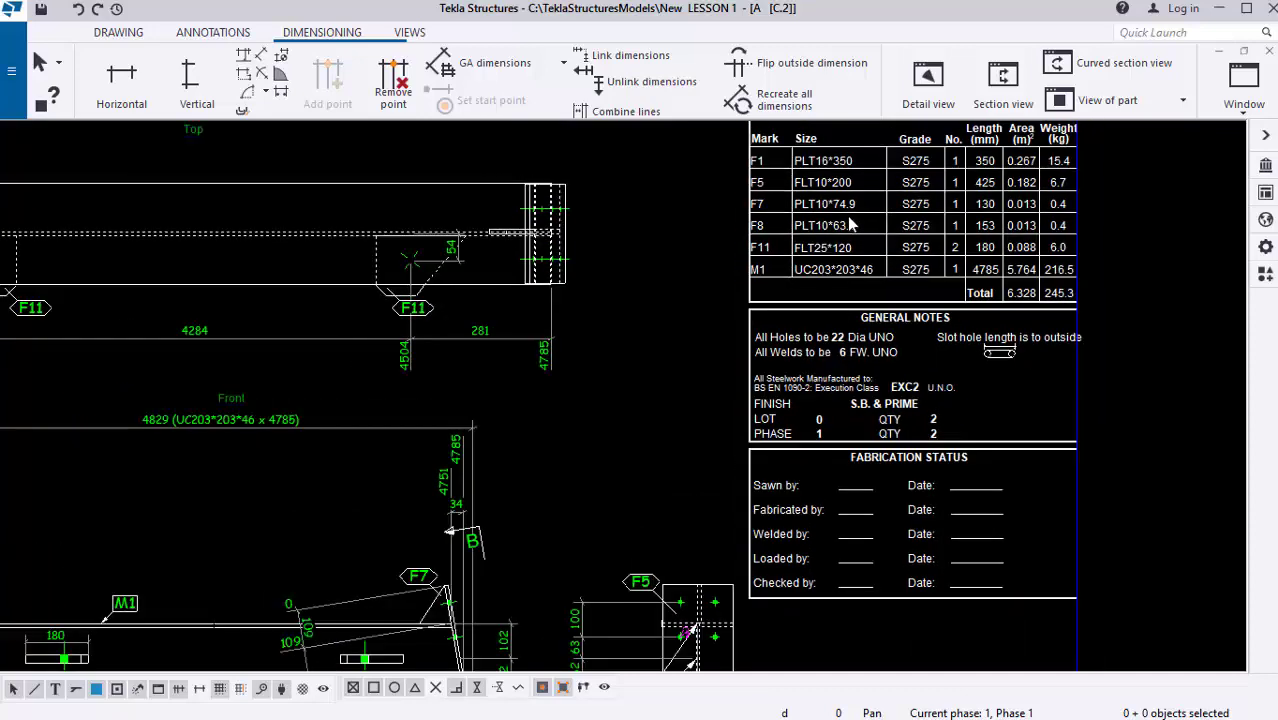
pyautogui.scroll(-3, 880, 170)
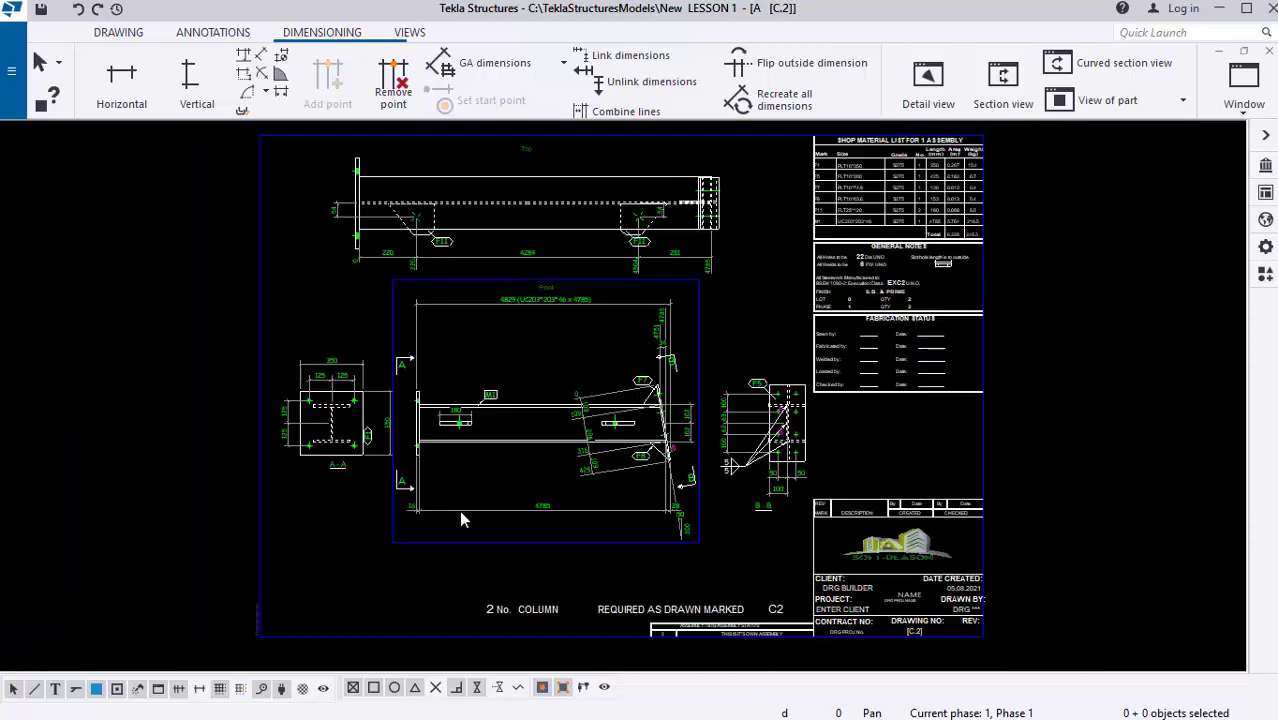
# Examine the dimensions and marks at the column's sloped end and check the overall layout of the sheet.
pyautogui.scroll(2, 653, 468)
pyautogui.scroll(5, 653, 468)
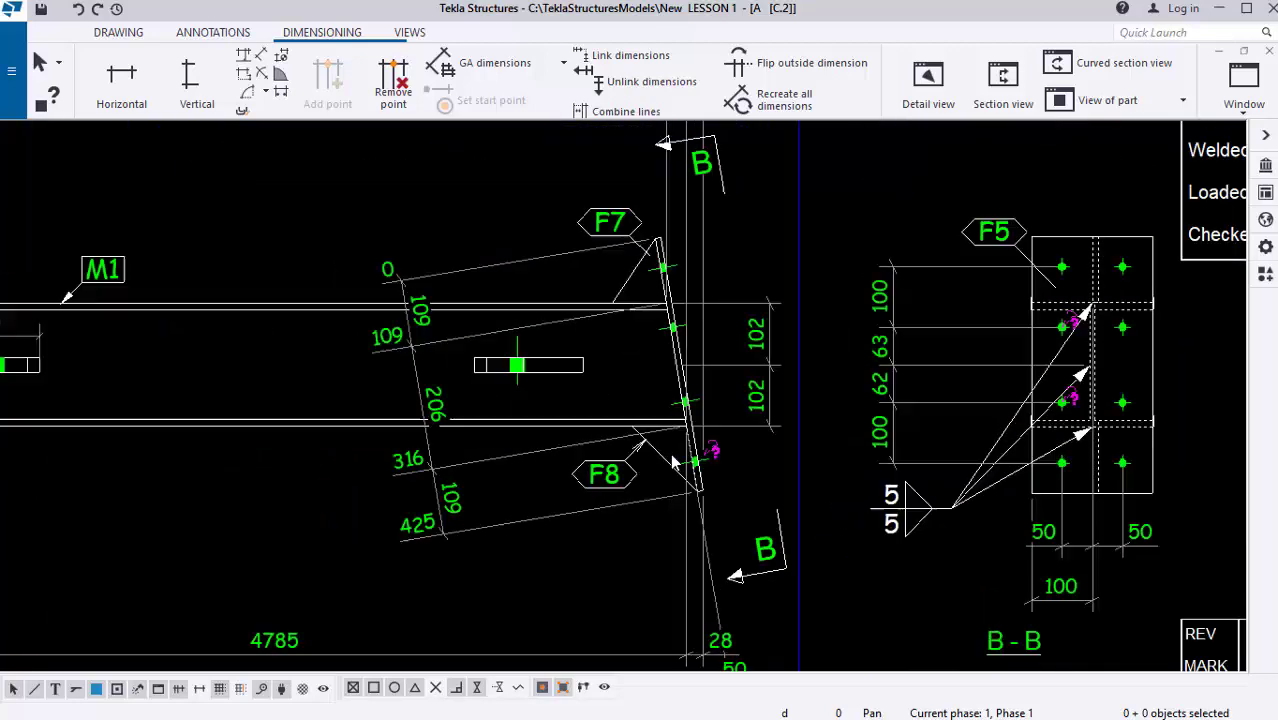
pyautogui.scroll(-1, 662, 472)
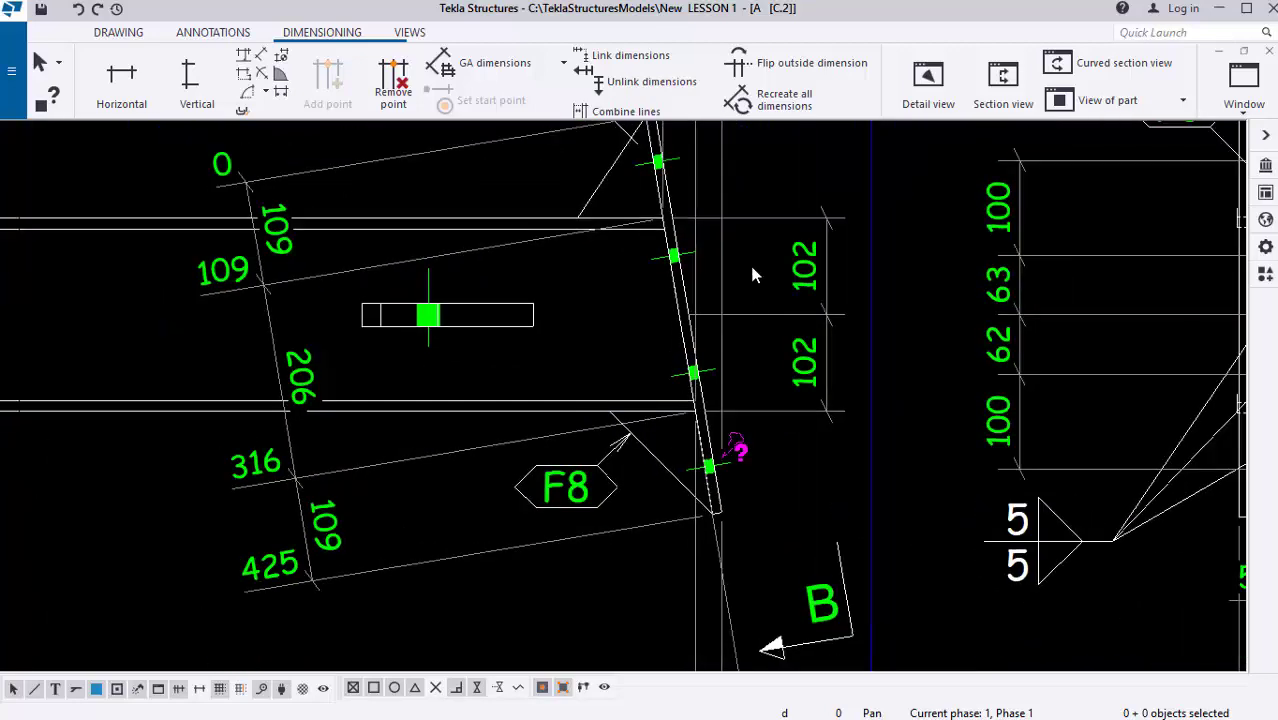
pyautogui.scroll(-8, 754, 275)
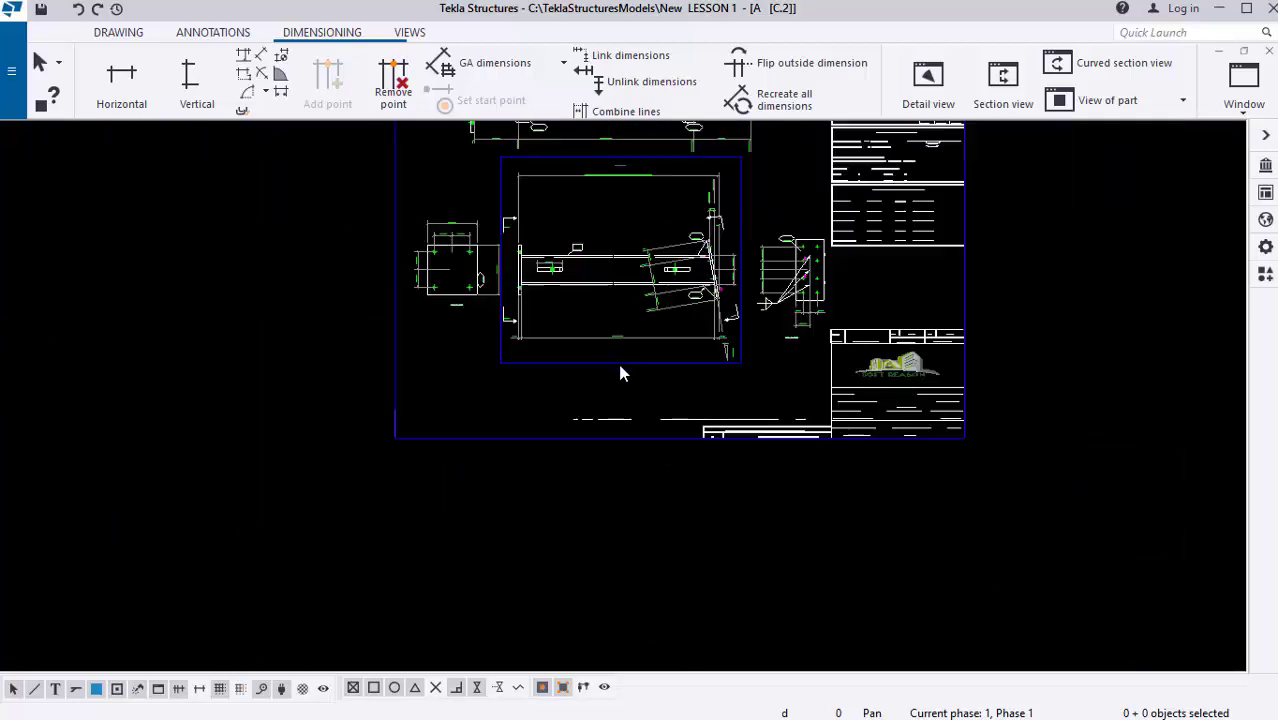
pyautogui.scroll(-1, 626, 190)
pyautogui.scroll(2, 615, 293)
pyautogui.scroll(-1, 558, 482)
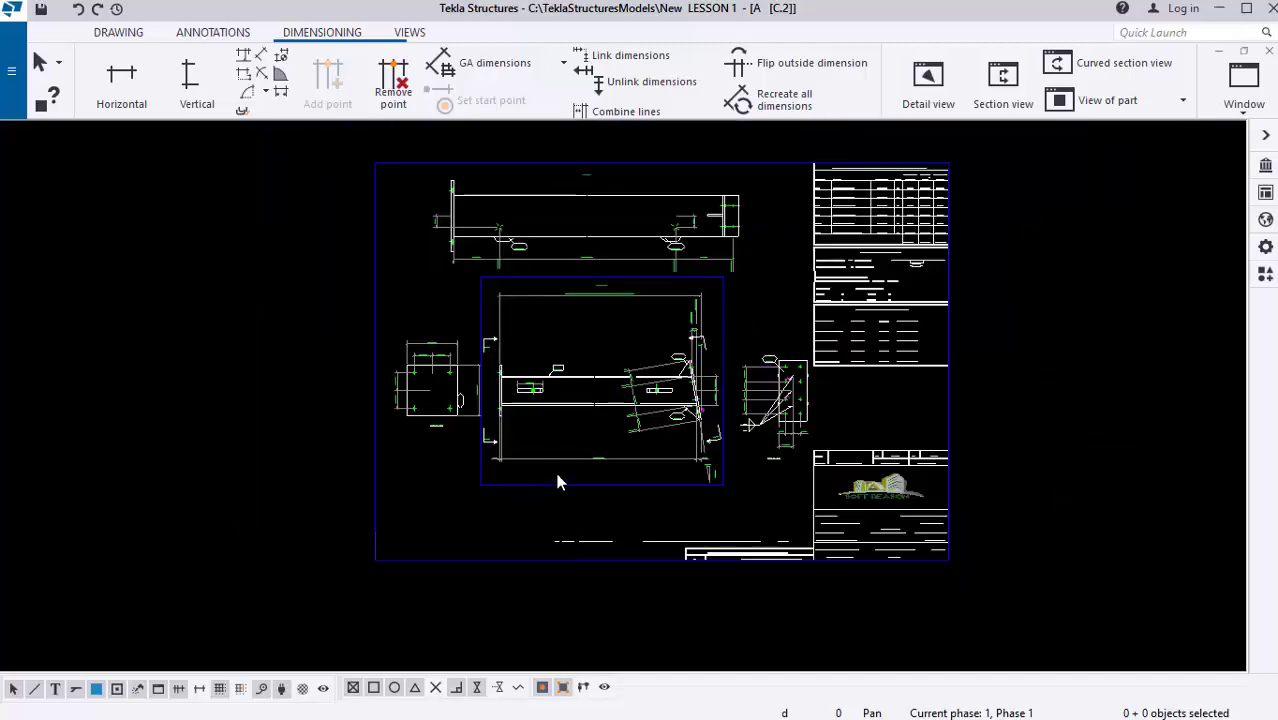
pyautogui.scroll(1, 608, 300)
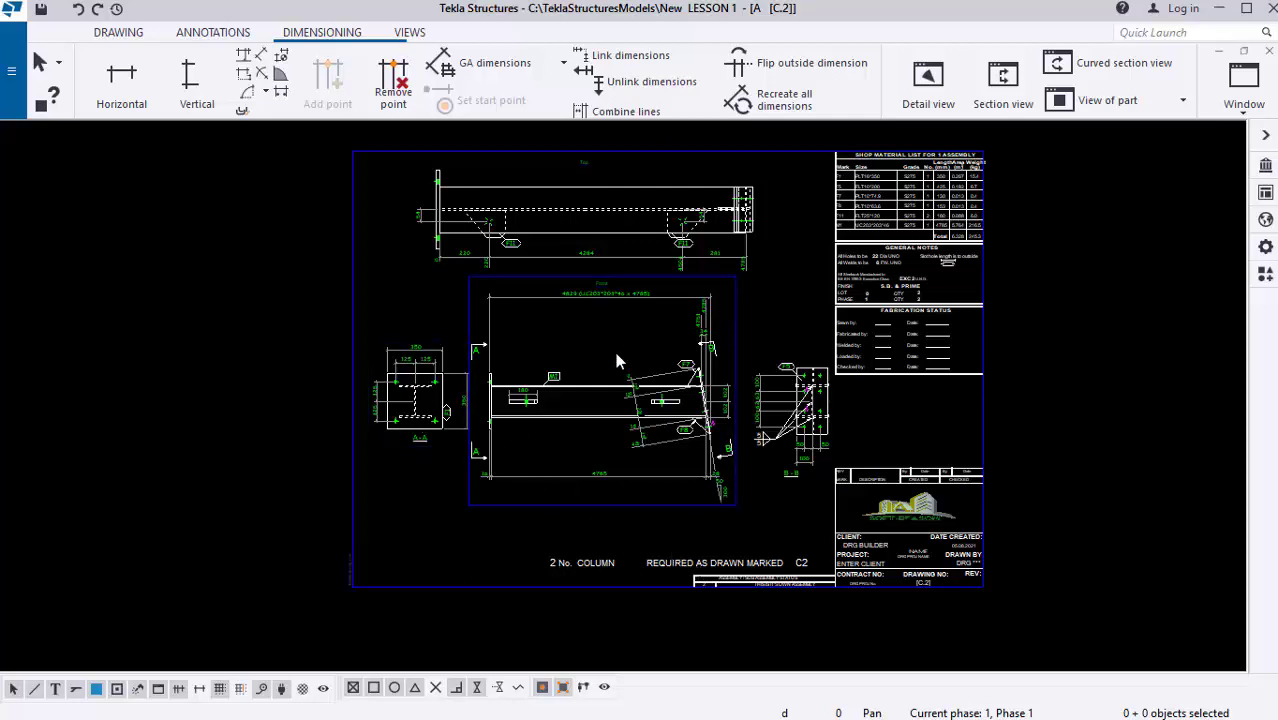
pyautogui.scroll(-1, 600, 400)
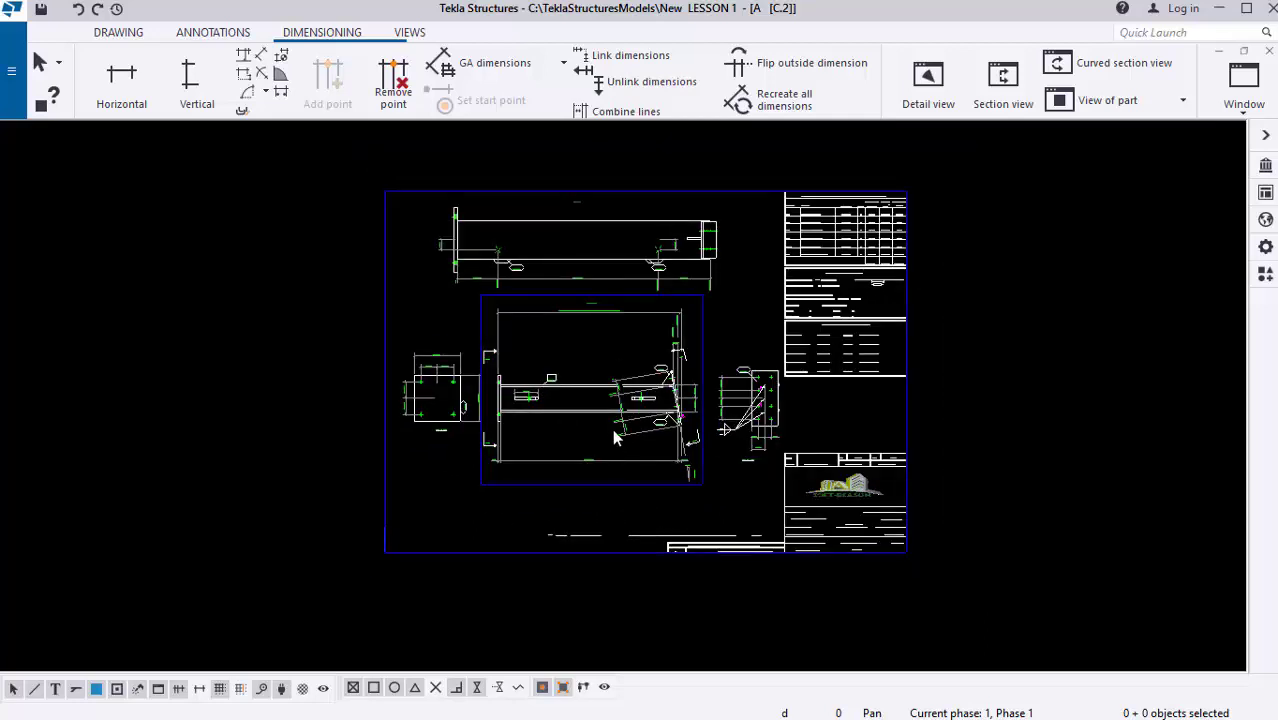
# Open the print settings for the column drawing and load its print preview.
pyautogui.click(9, 72)
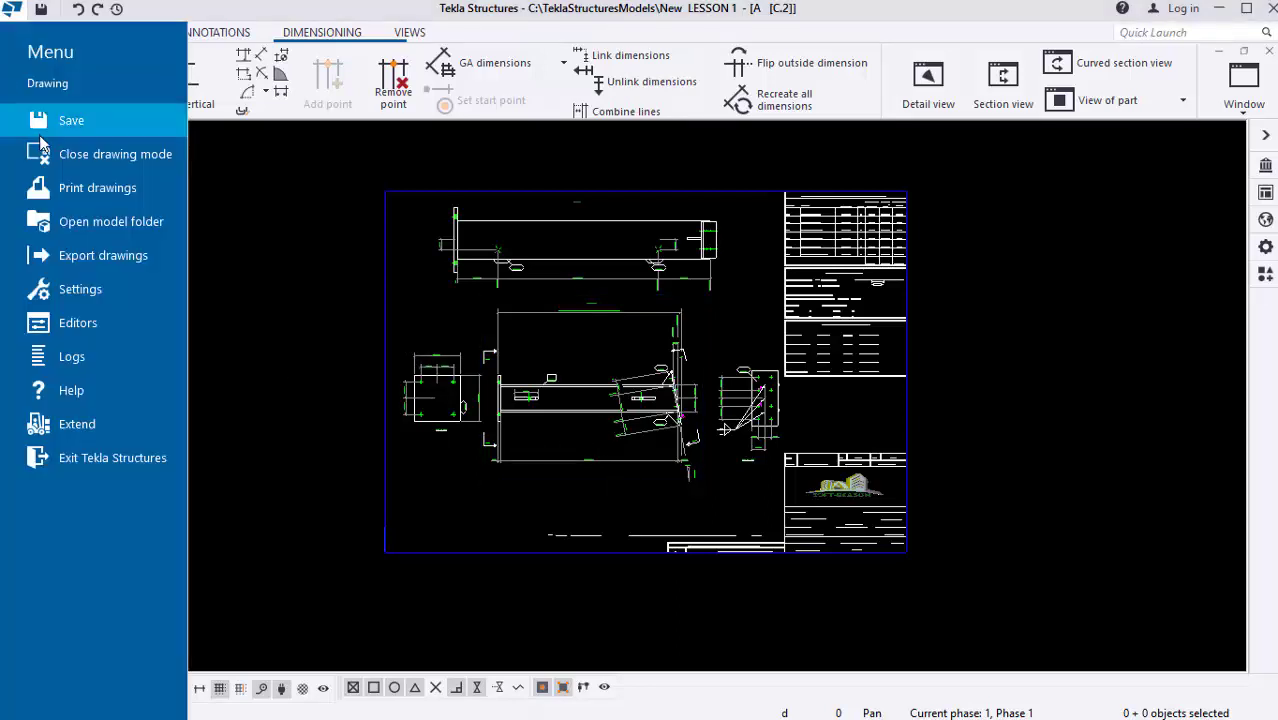
pyautogui.click(84, 188)
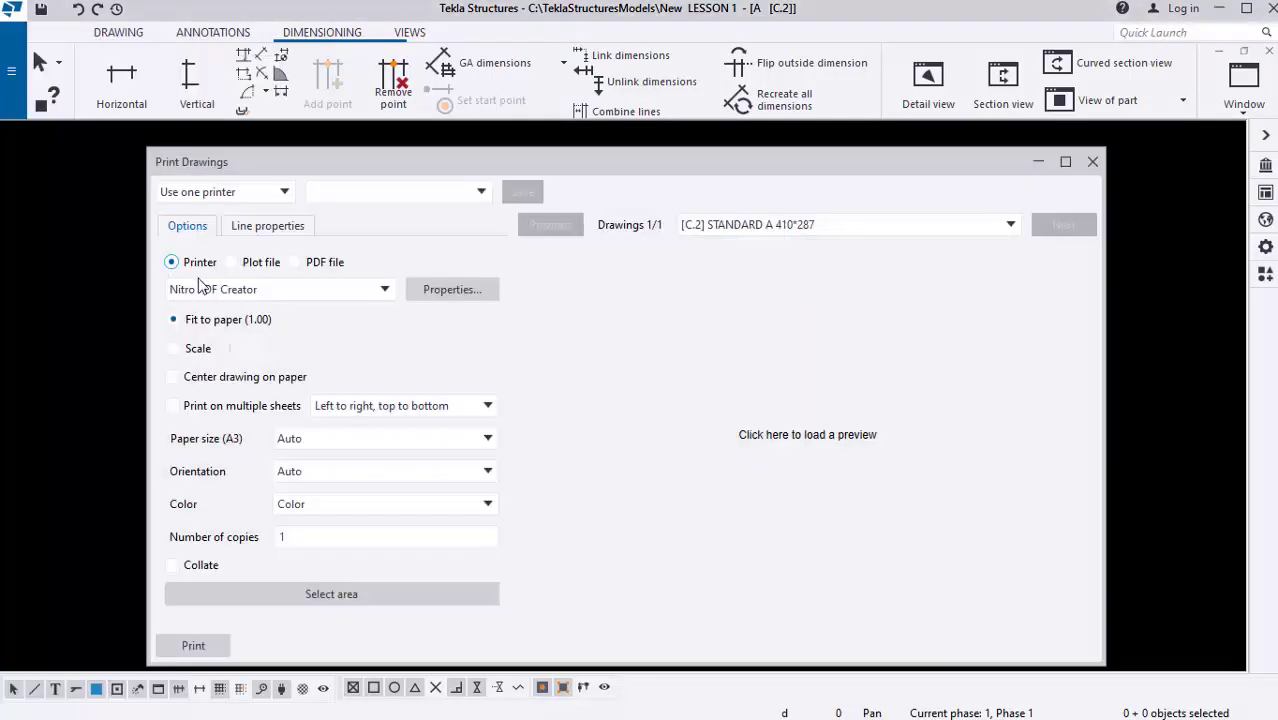
pyautogui.moveTo(618, 168); pyautogui.dragTo(566, 124)
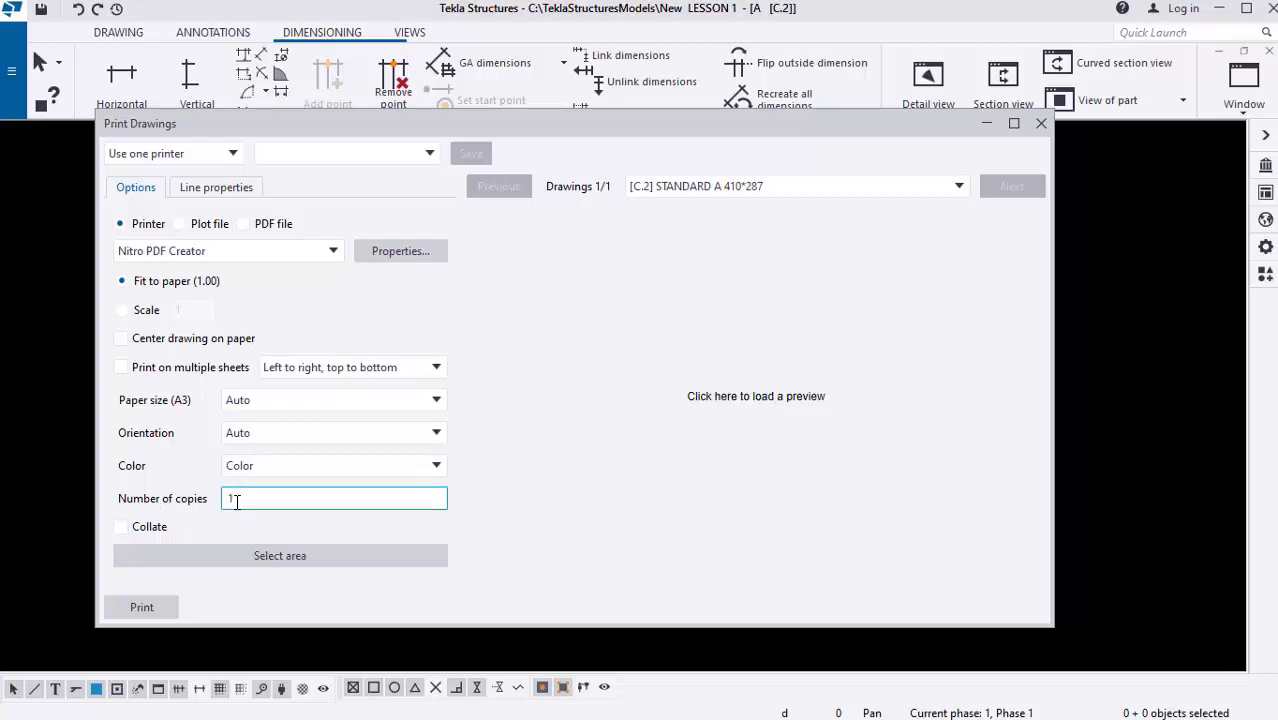
pyautogui.click(340, 470)
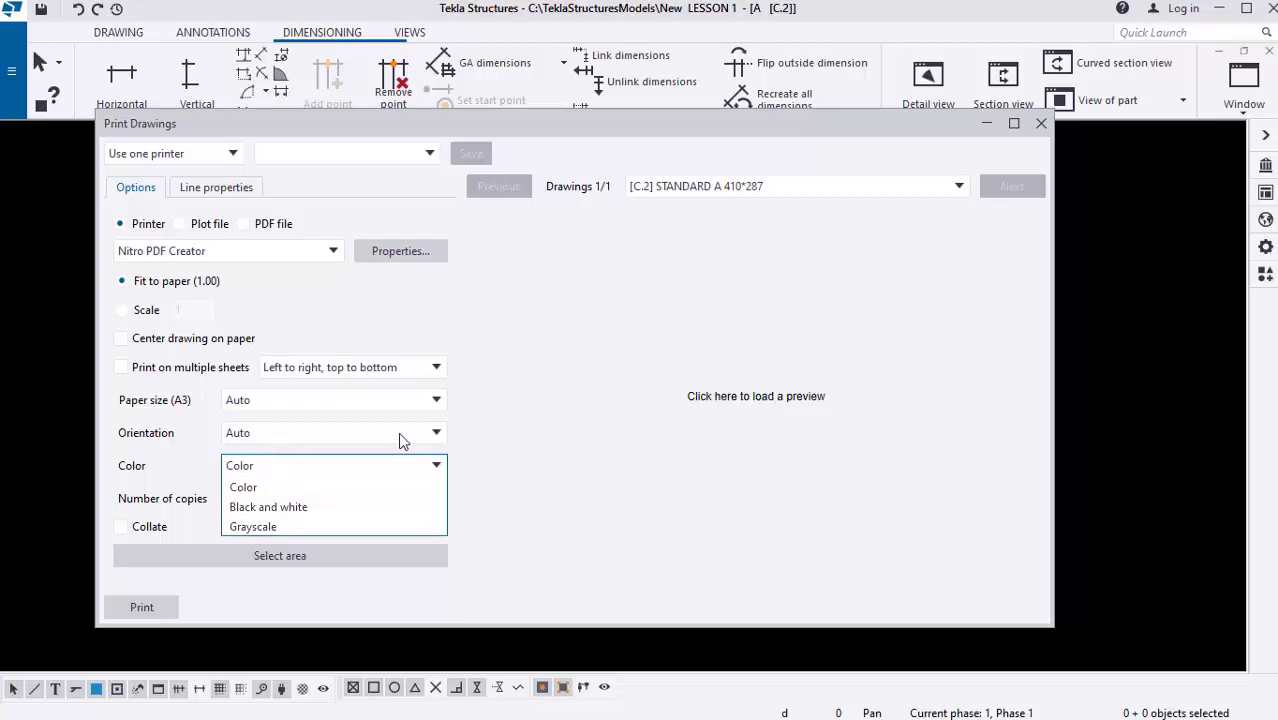
pyautogui.click(749, 400)
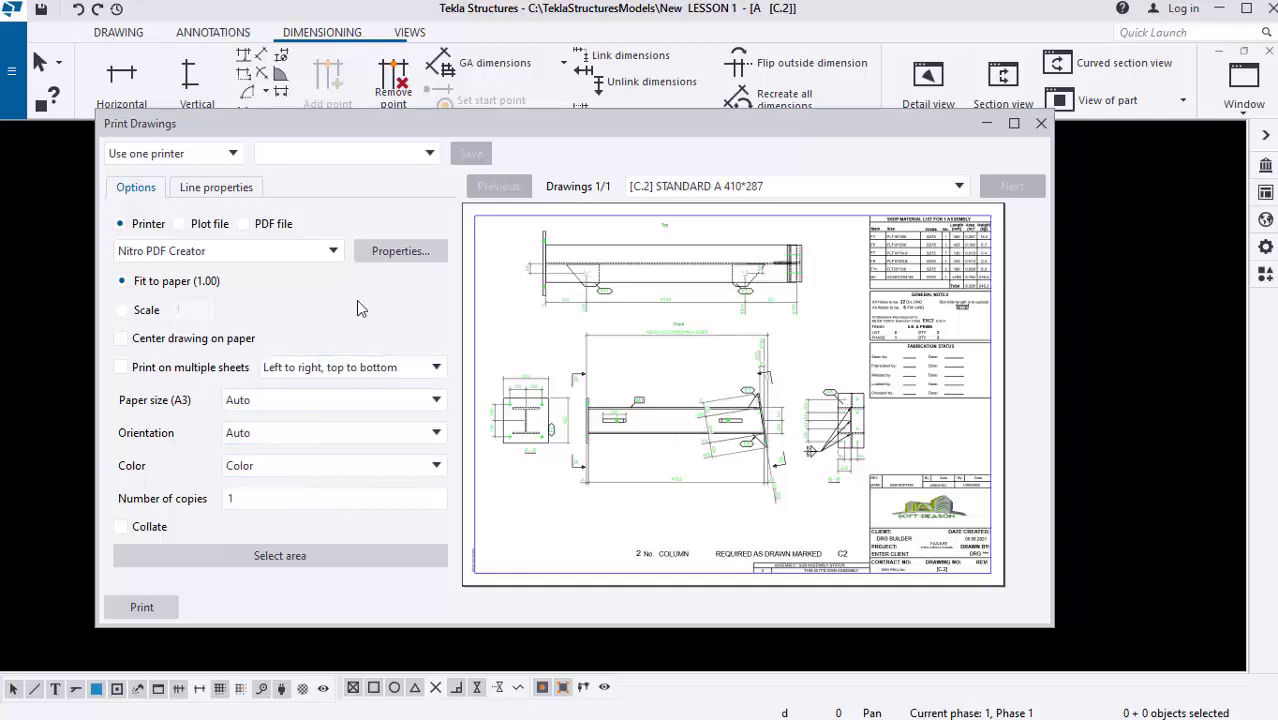
# Preview the drawing in black and white, review the line thickness settings, and return the print colour to Color.
pyautogui.click(337, 469)
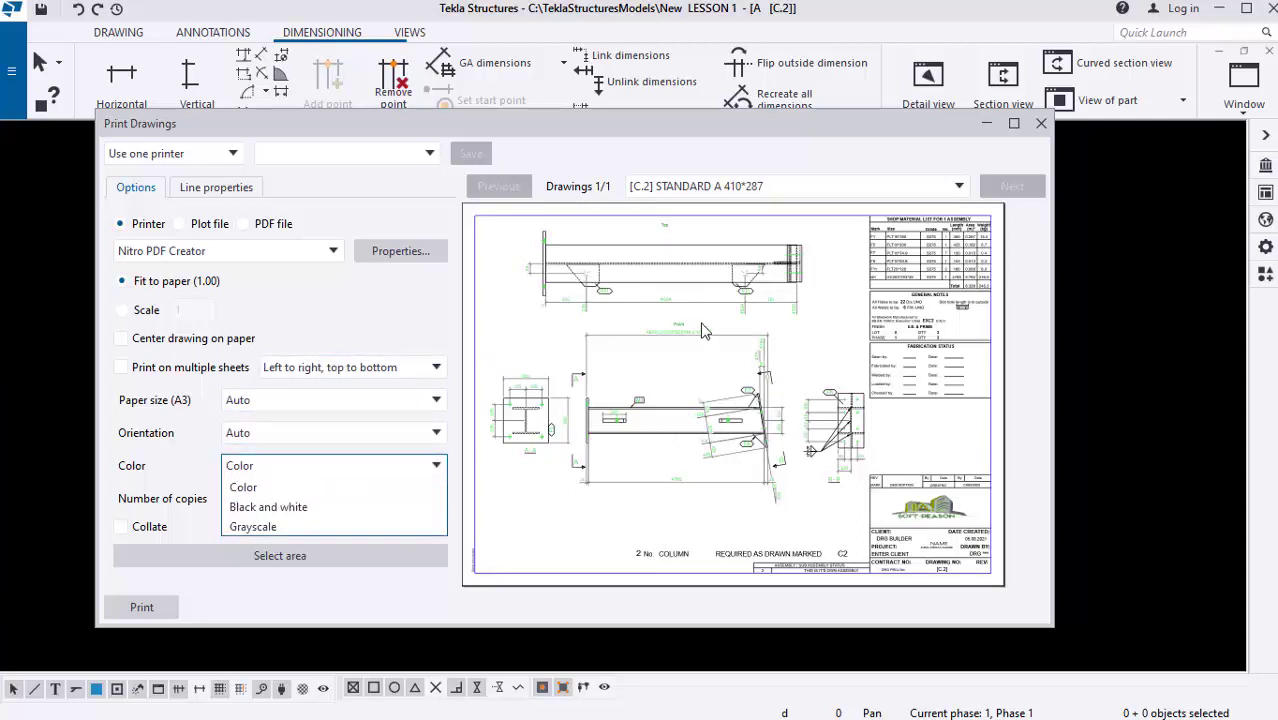
pyautogui.click(348, 507)
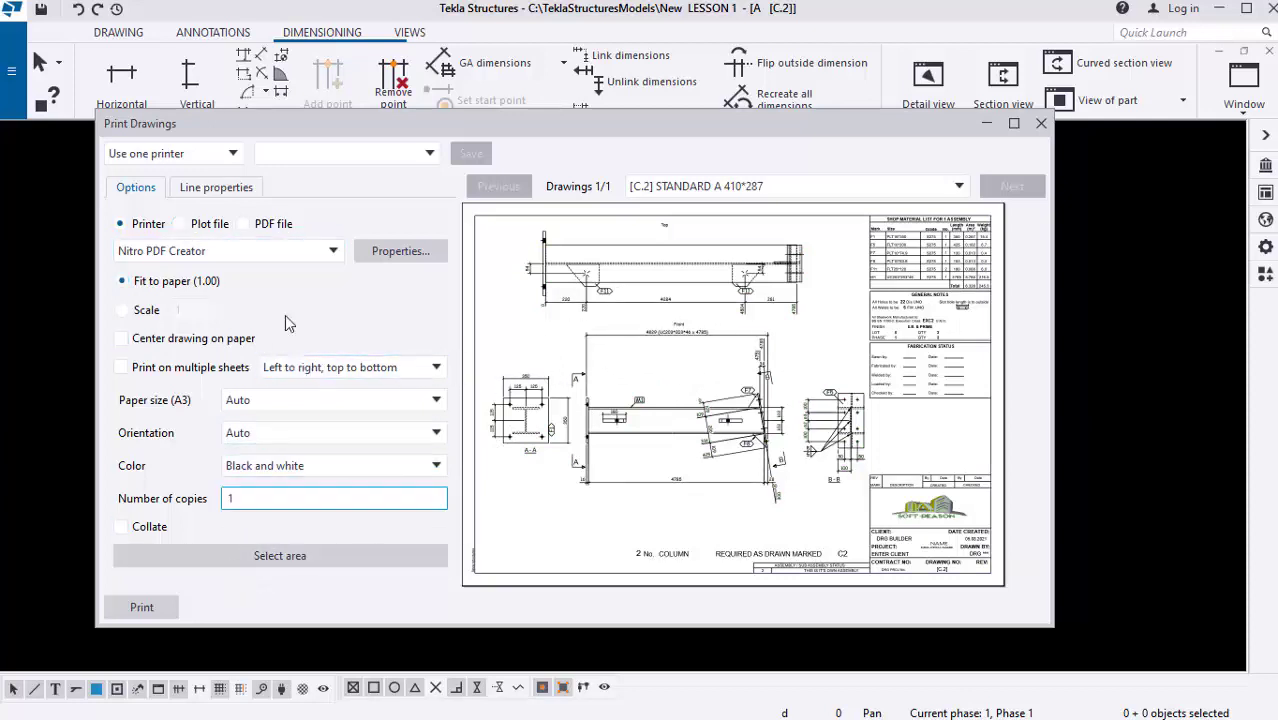
pyautogui.click(214, 189)
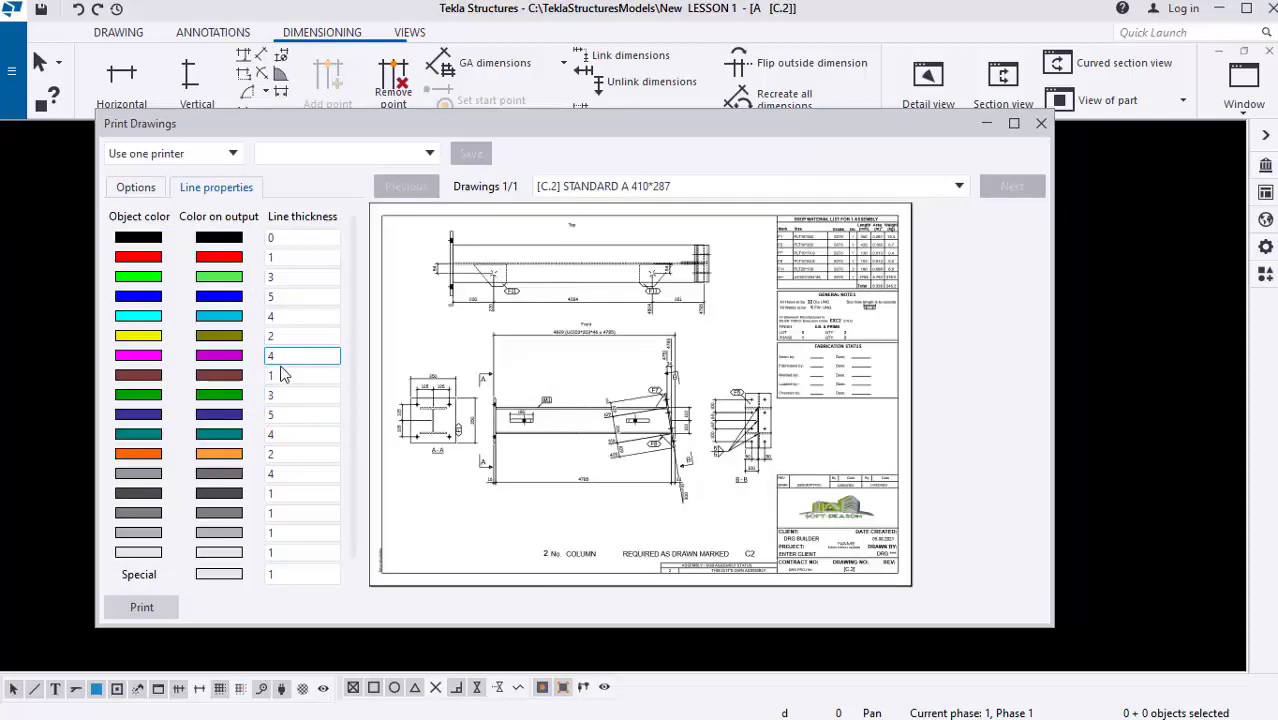
pyautogui.click(302, 277)
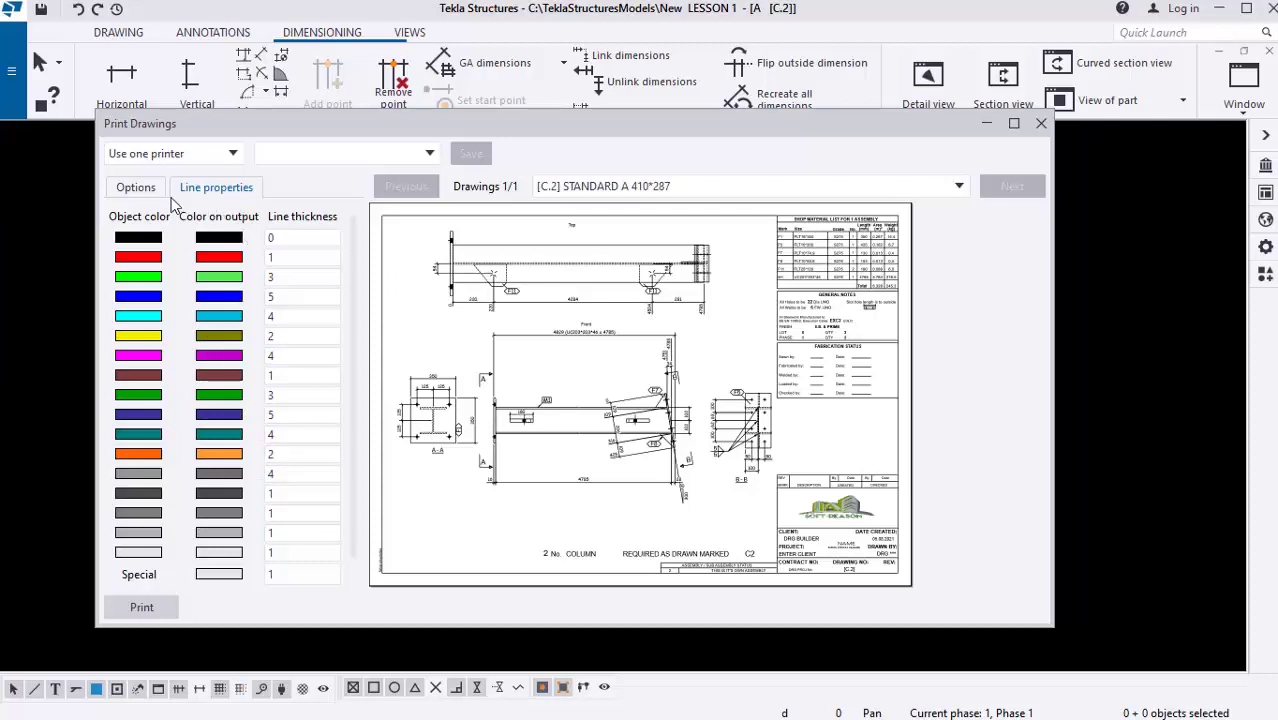
pyautogui.click(140, 190)
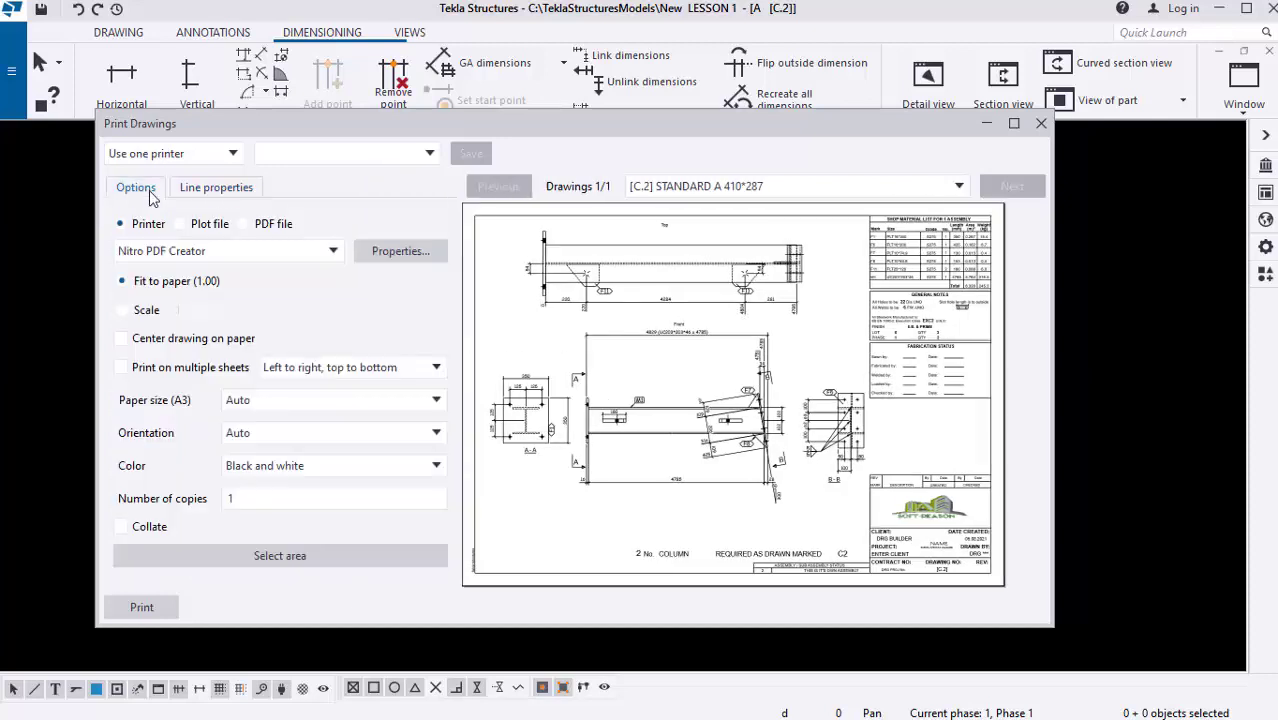
pyautogui.click(320, 470)
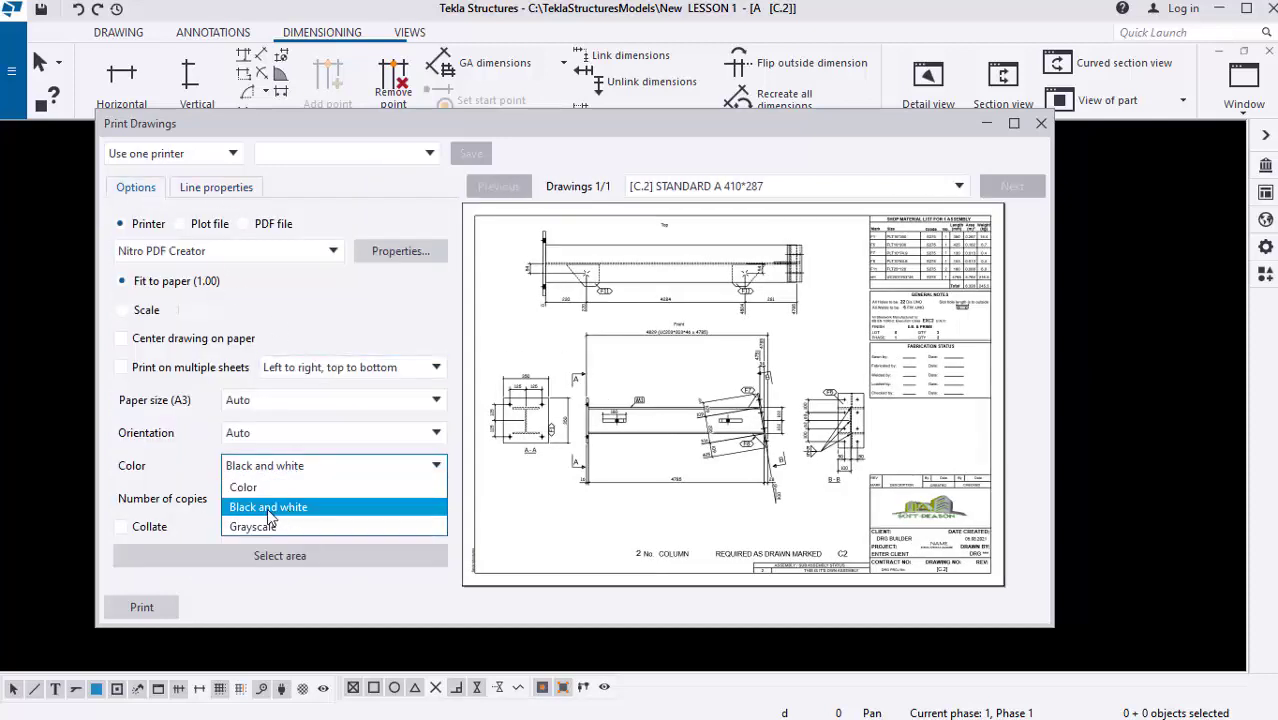
pyautogui.click(245, 488)
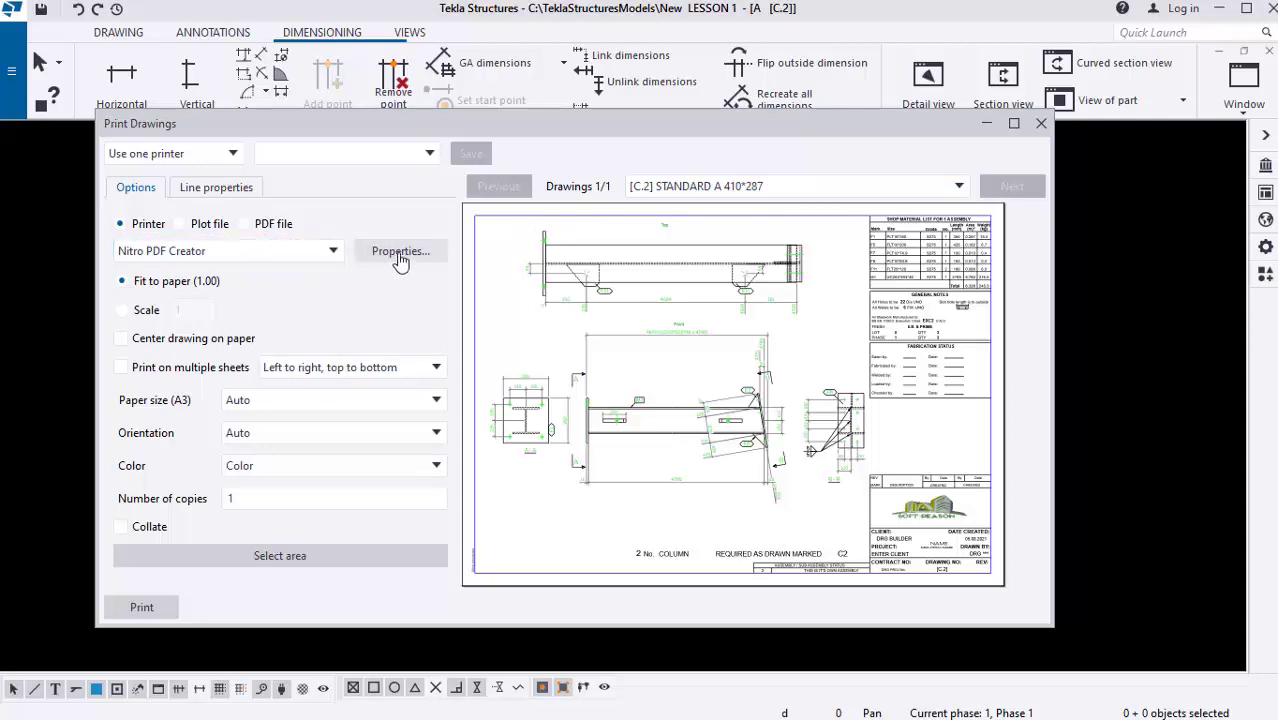
# Print the column drawing through Nitro PDF Creator and save it in Documents as the PDF C2 - STANDARD.
pyautogui.click(283, 256)
pyautogui.click(174, 262)
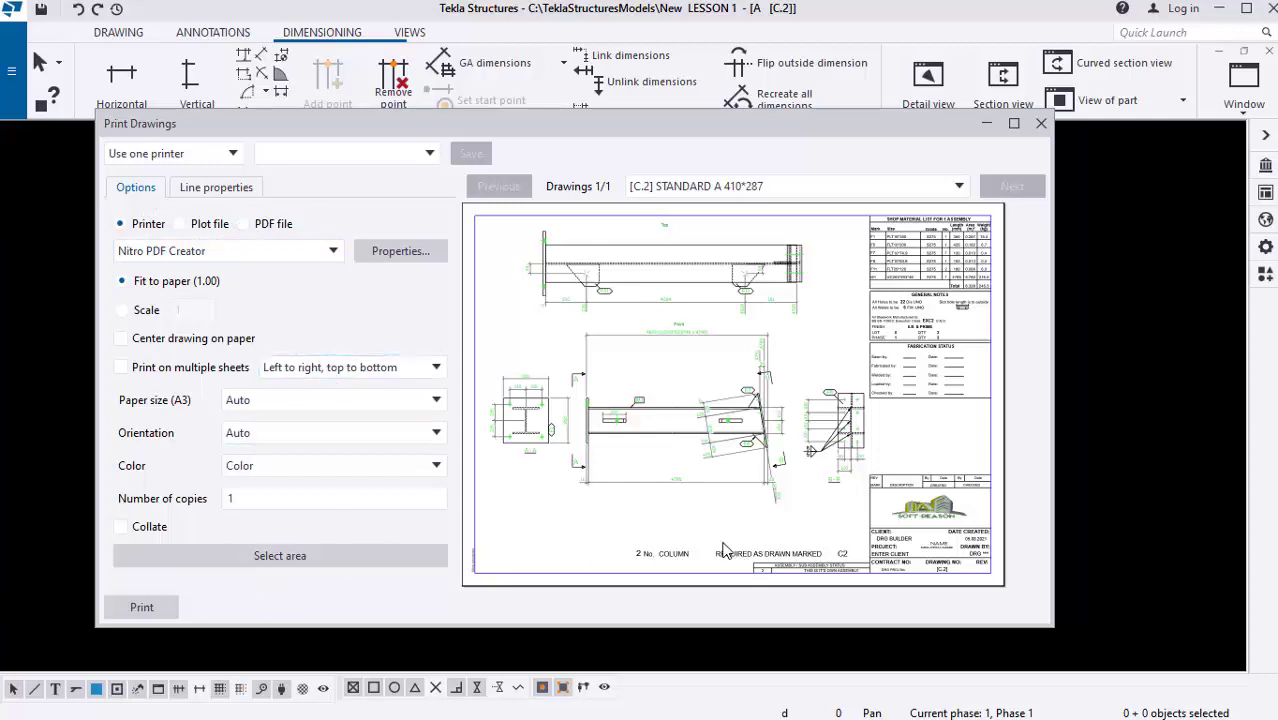
pyautogui.click(140, 607)
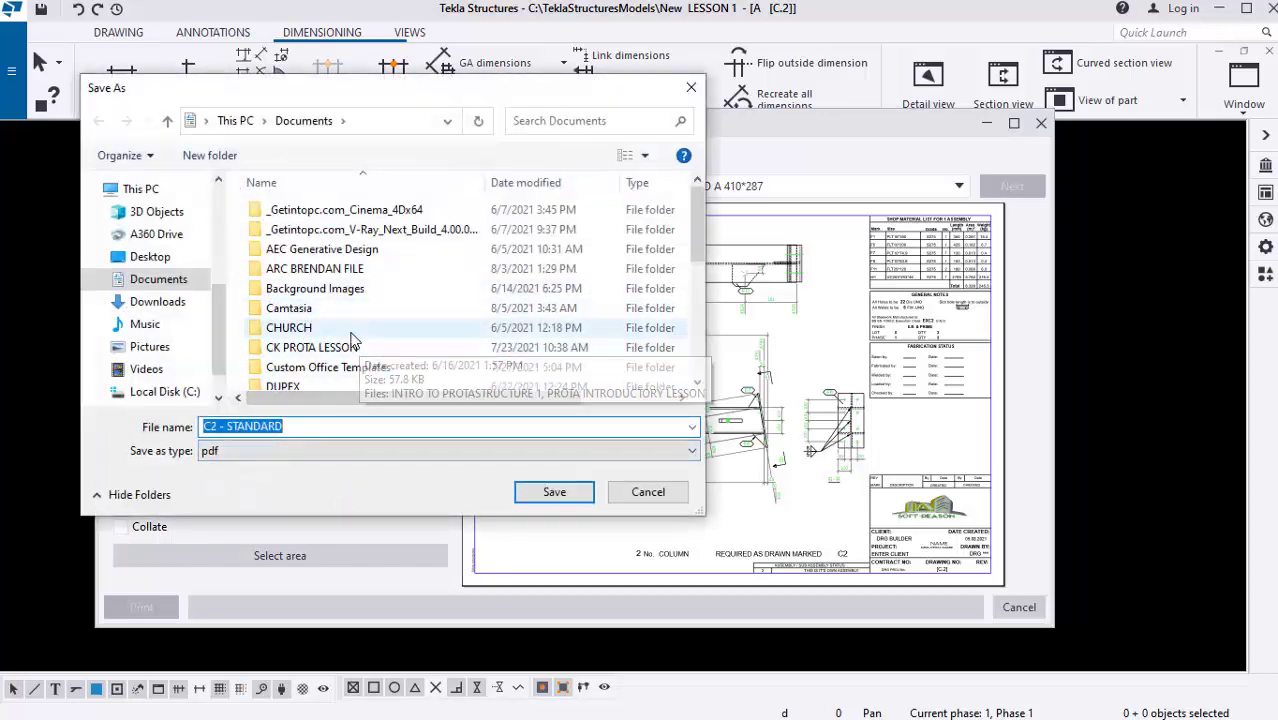
pyautogui.scroll(-3, 313, 335)
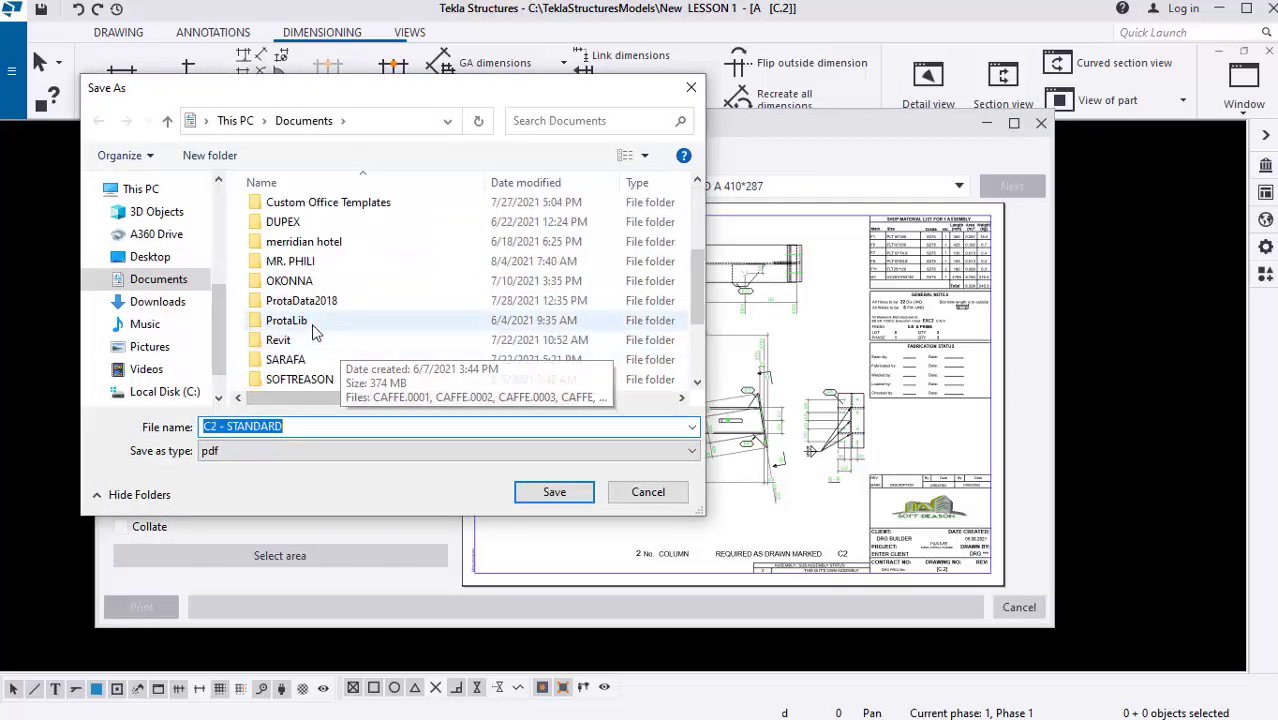
pyautogui.scroll(-2, 313, 333)
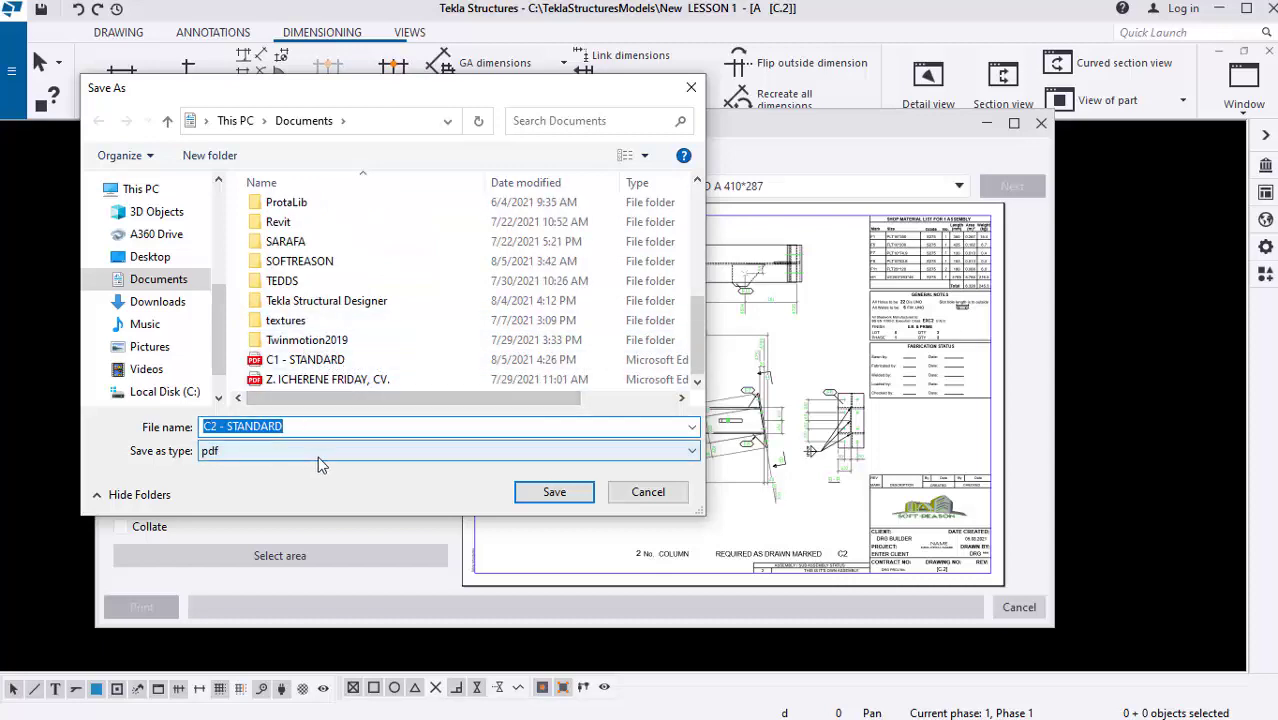
pyautogui.click(554, 492)
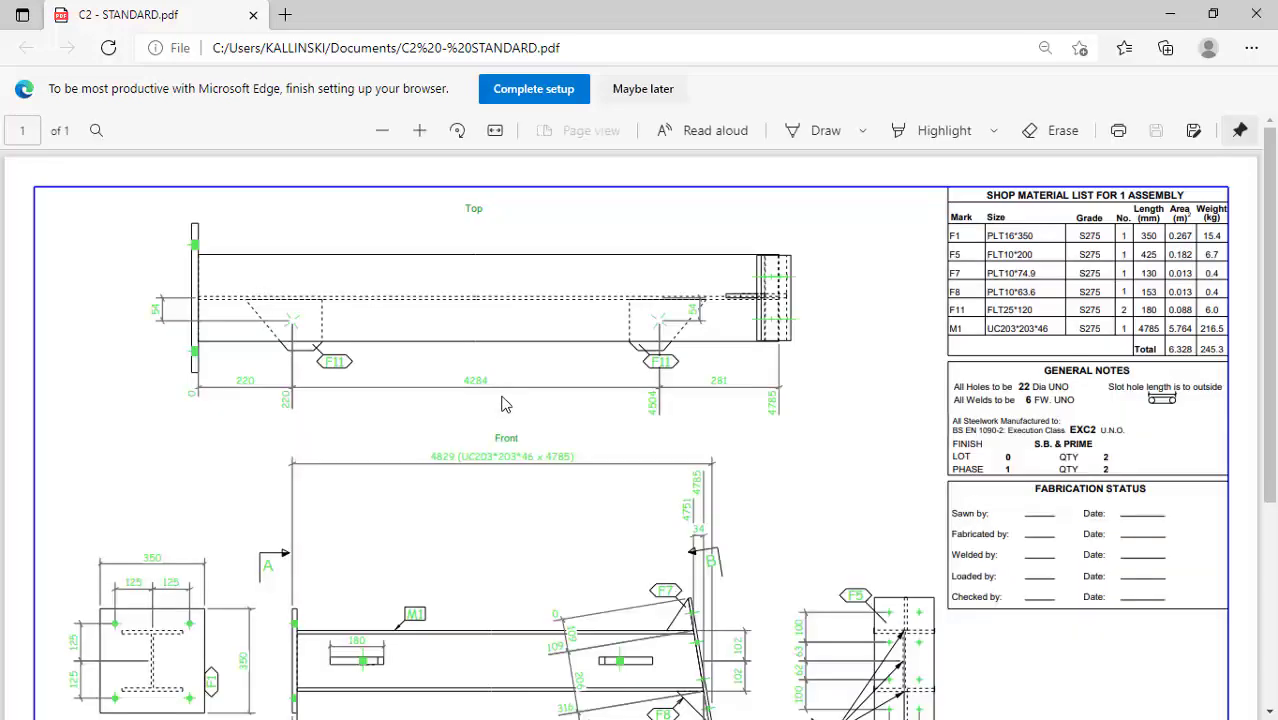
# Examine the views, material list and title block in the printed PDF, and switch back to Tekla Structures.
pyautogui.scroll(-3, 505, 390)
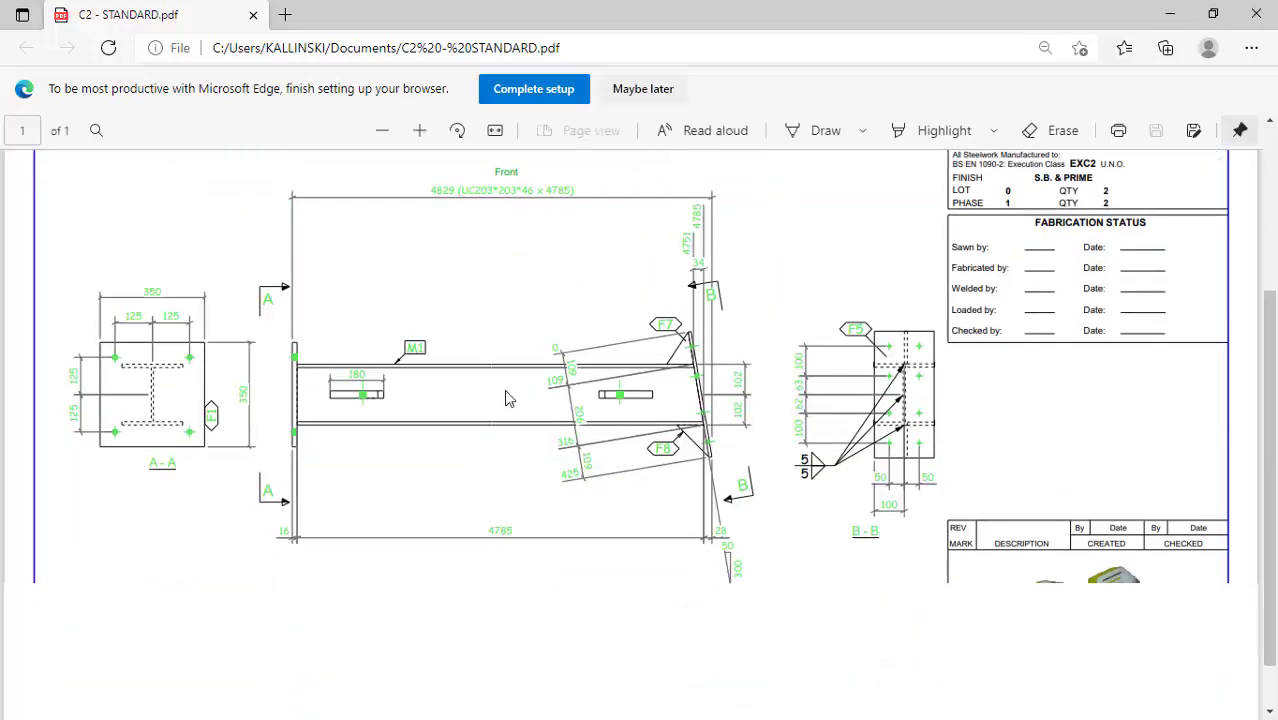
pyautogui.scroll(2, 620, 440)
pyautogui.scroll(-2, 613, 462)
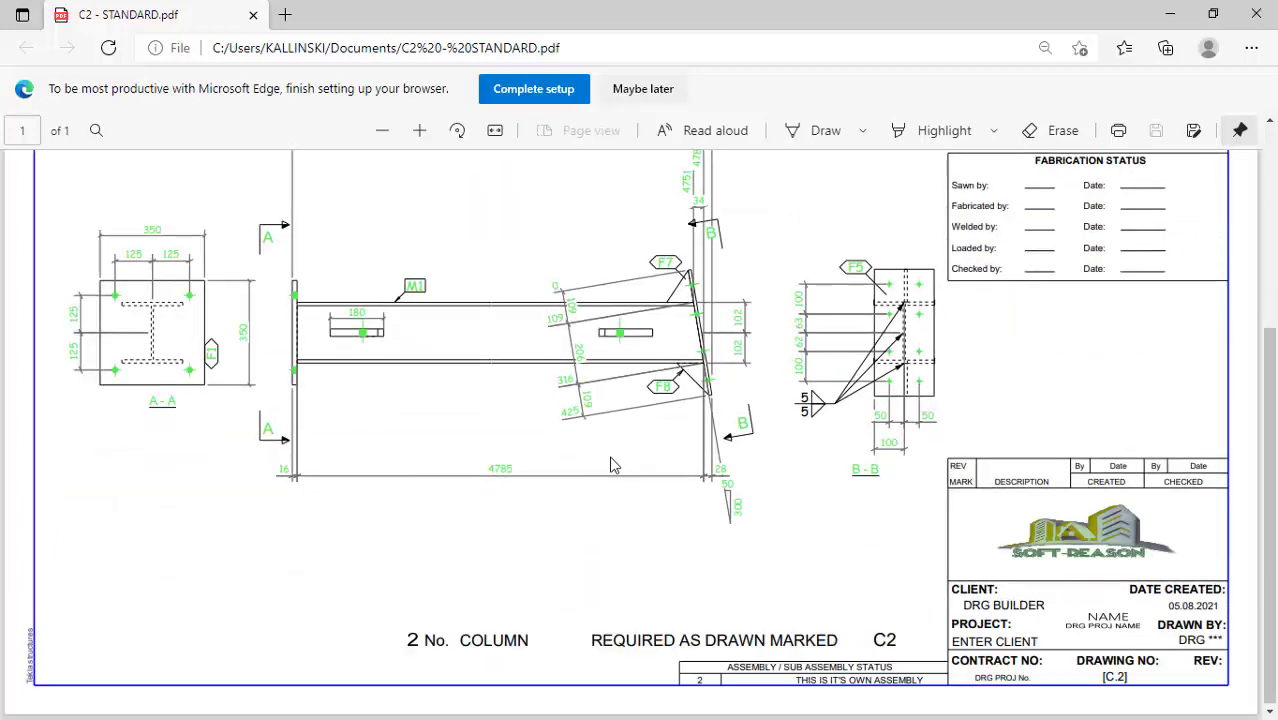
pyautogui.scroll(3, 780, 455)
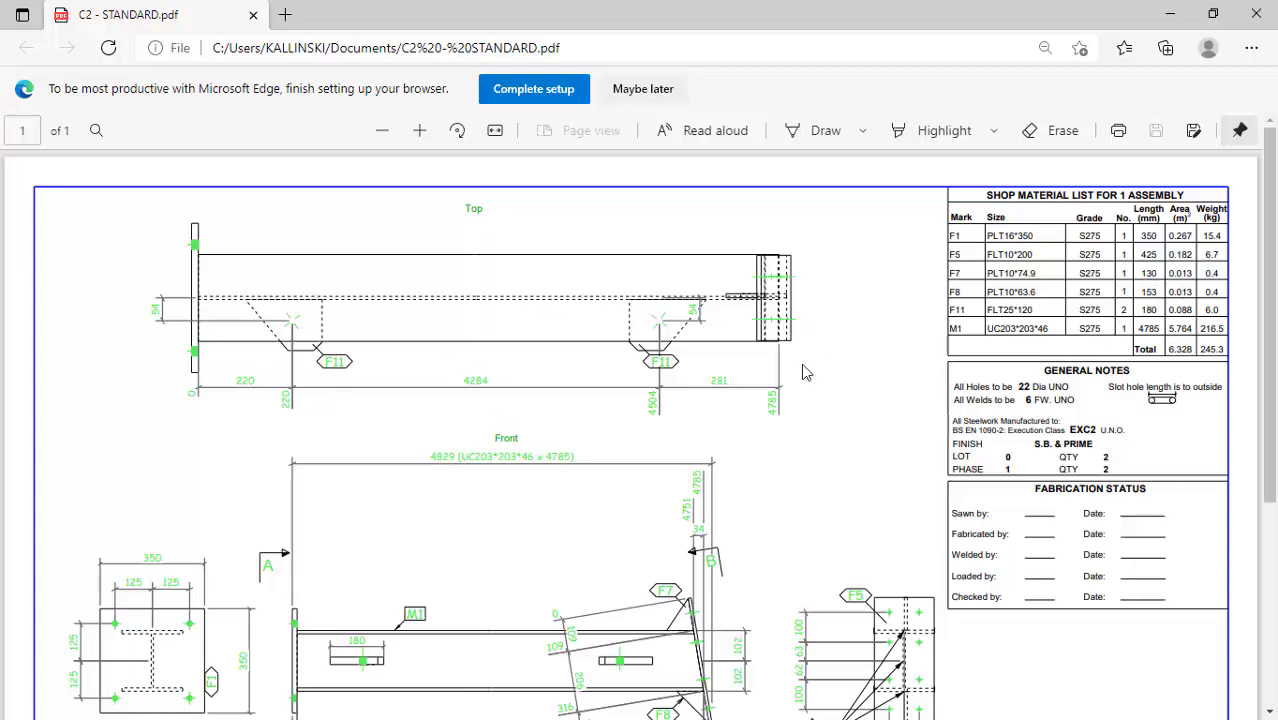
pyautogui.scroll(-3, 802, 372)
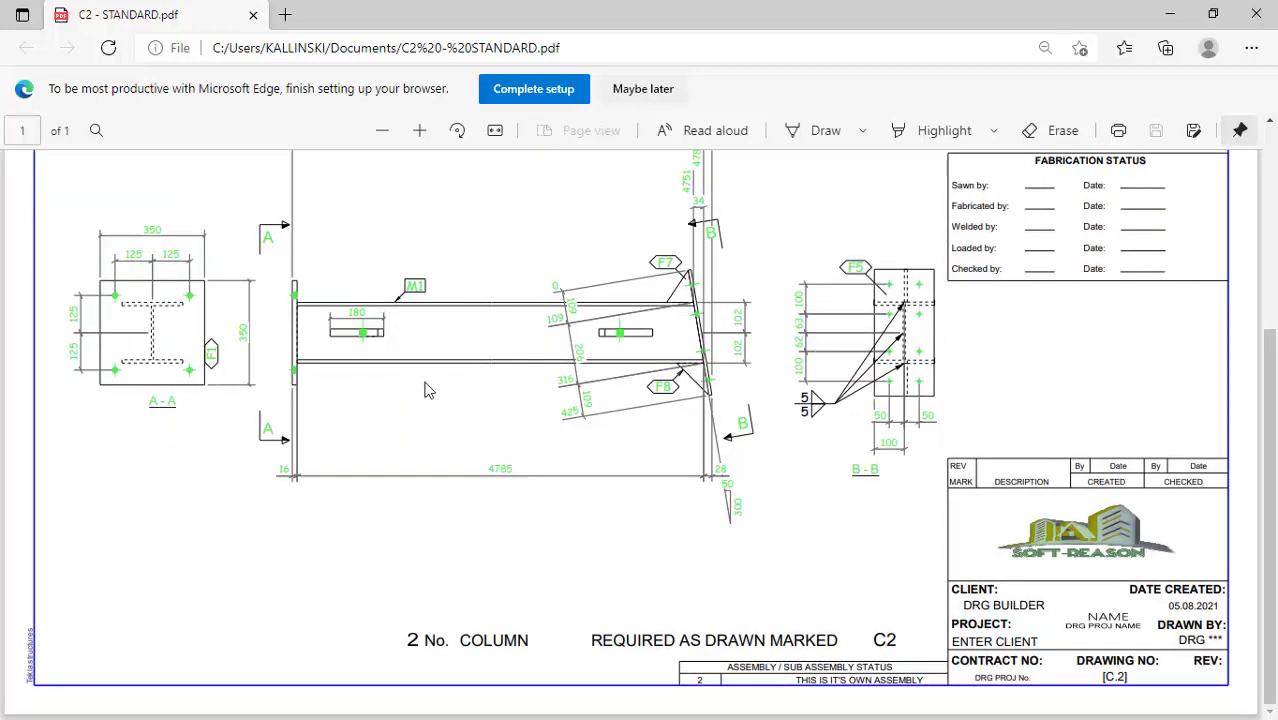
pyautogui.scroll(3, 672, 500)
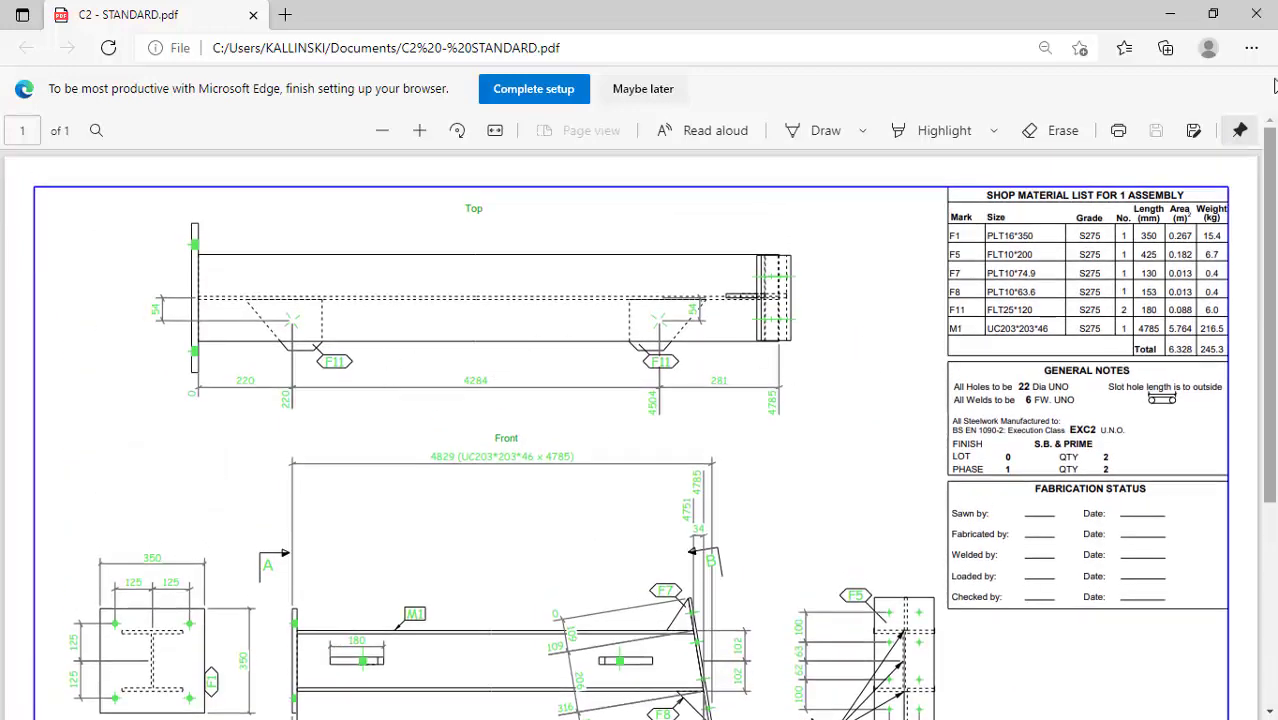
pyautogui.click(1170, 14)
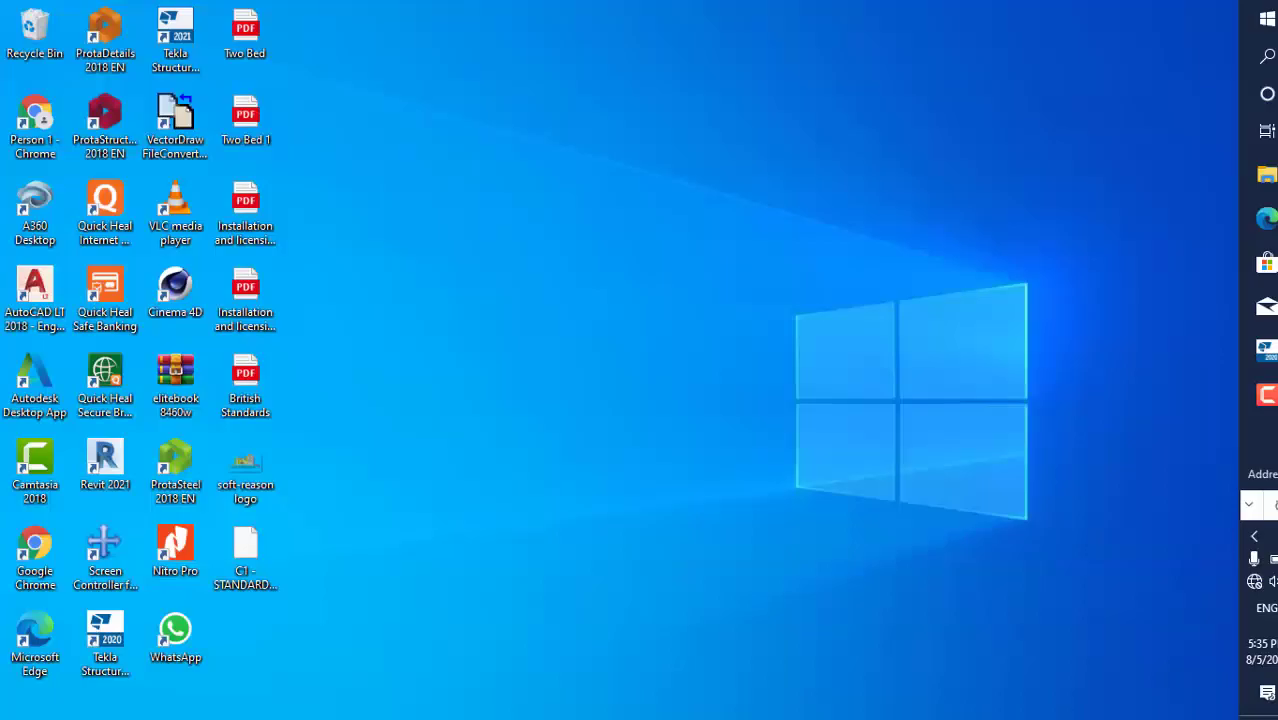
pyautogui.click(1251, 347)
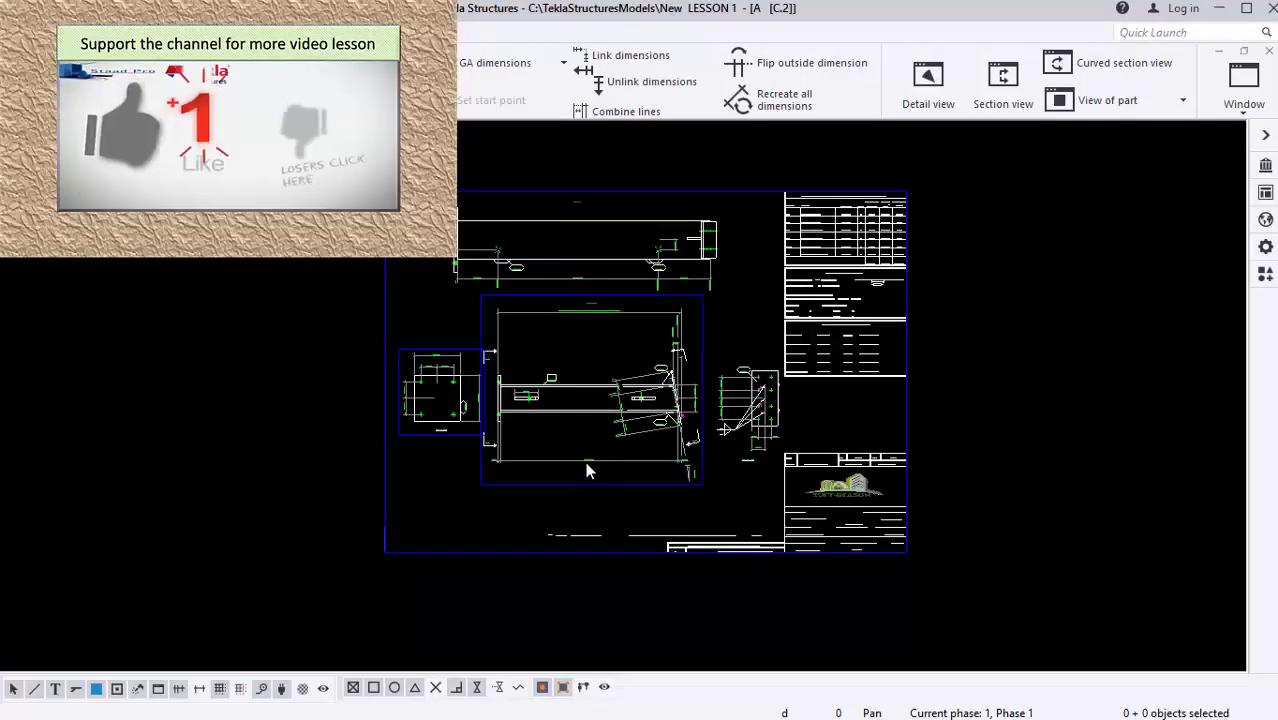
# Check the column drawing's sheet once more and close the drawing, keeping its changes.
pyautogui.scroll(1, 660, 258)
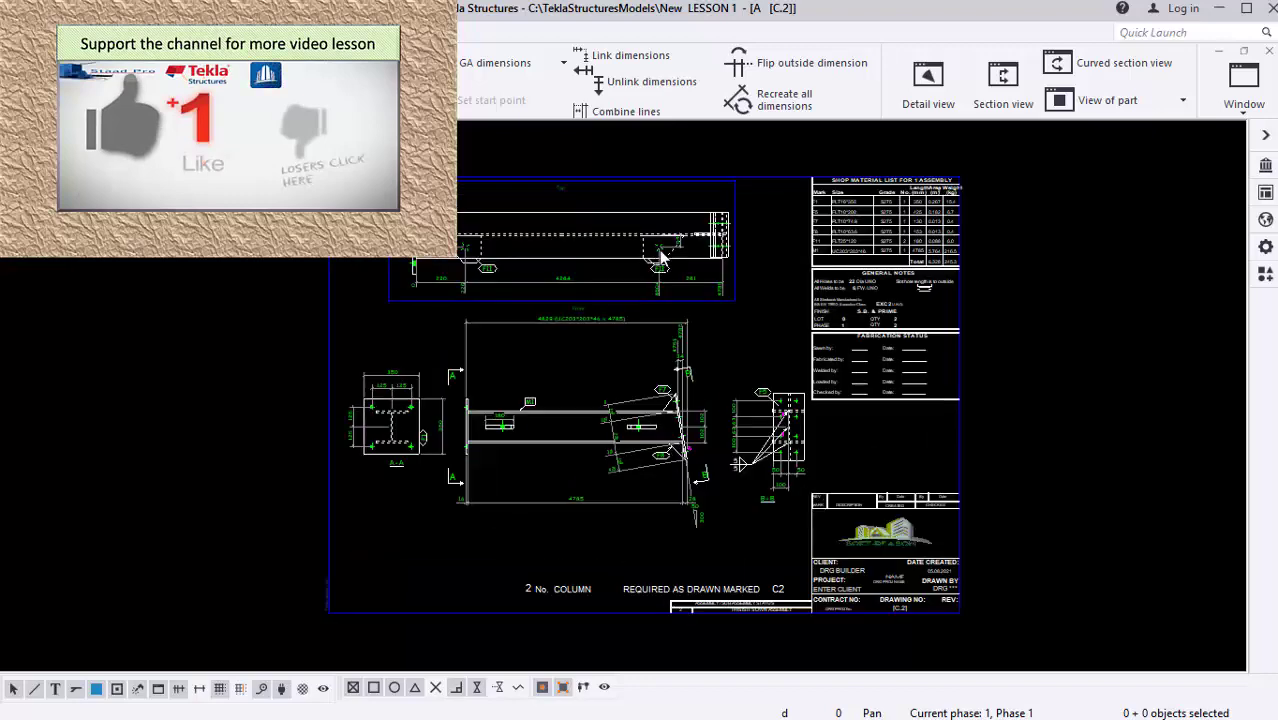
pyautogui.scroll(4, 660, 258)
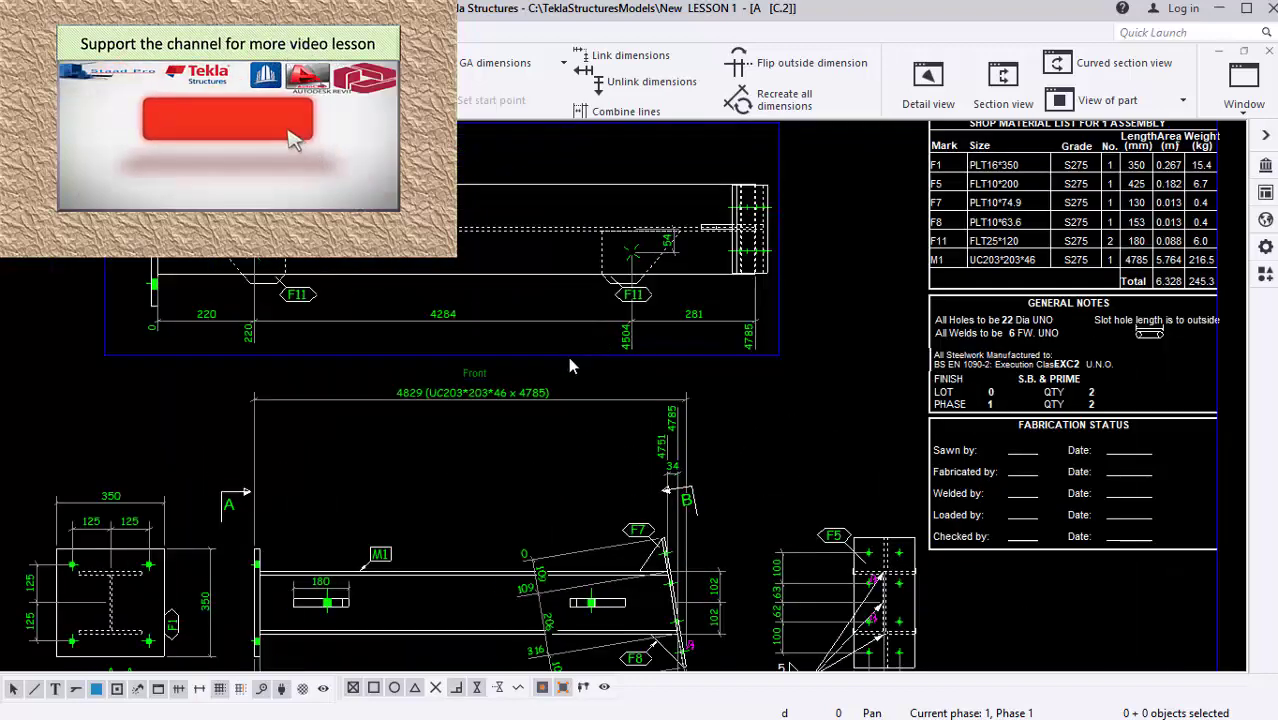
pyautogui.scroll(-2, 391, 371)
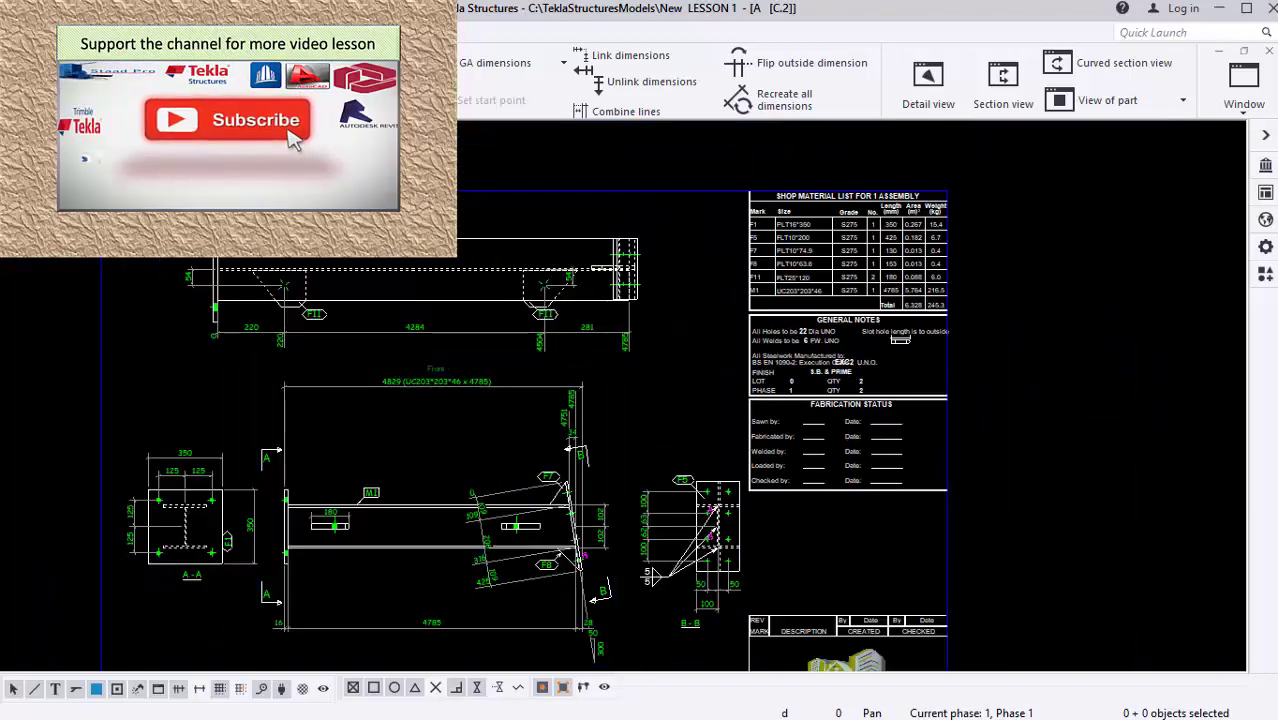
pyautogui.click(1265, 50)
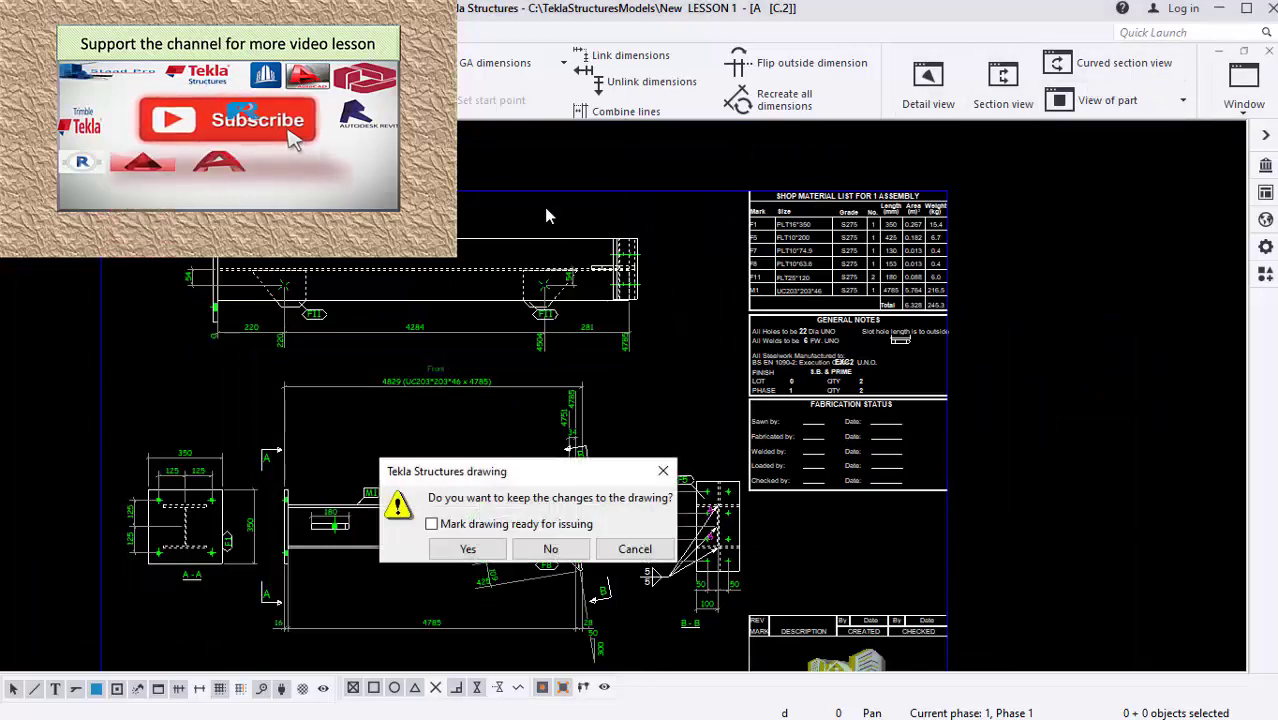
pyautogui.click(467, 549)
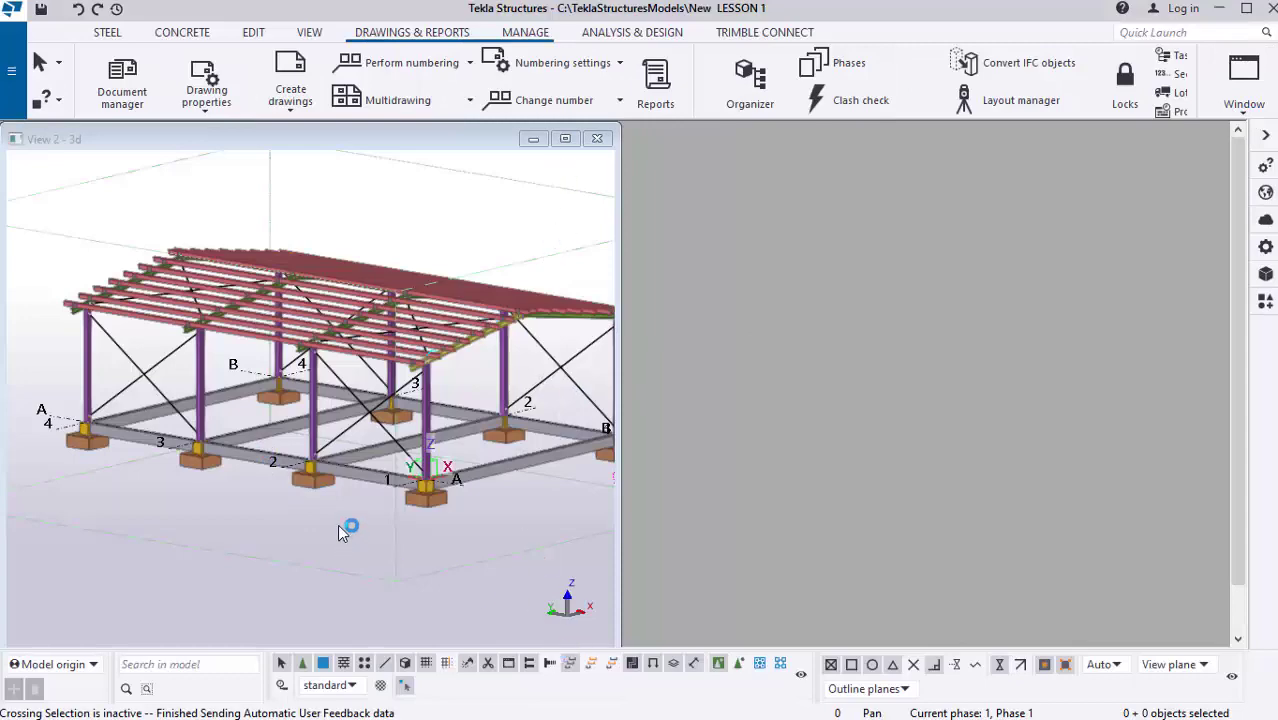
# Maximize the 3D model view and examine the whole steel frame with its roof, bracing and foundations.
pyautogui.click(565, 138)
pyautogui.scroll(3, 830, 300)
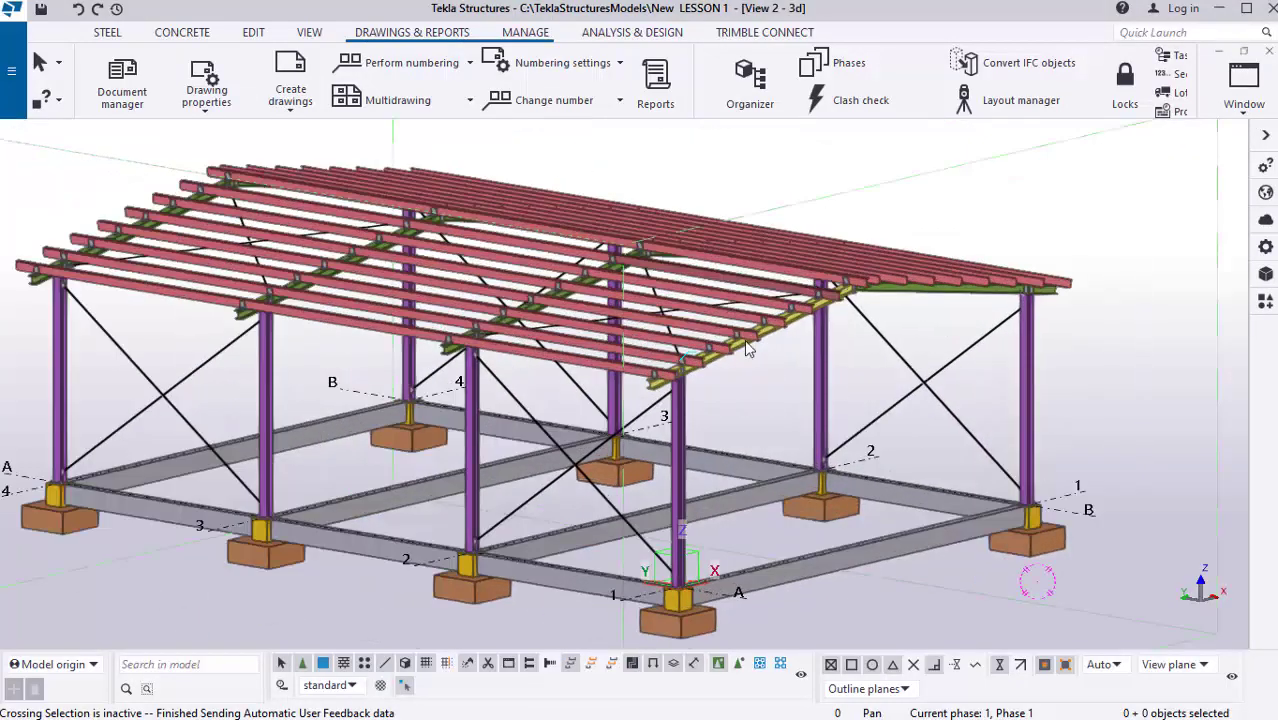
pyautogui.scroll(-3, 388, 562)
pyautogui.scroll(2, 195, 505)
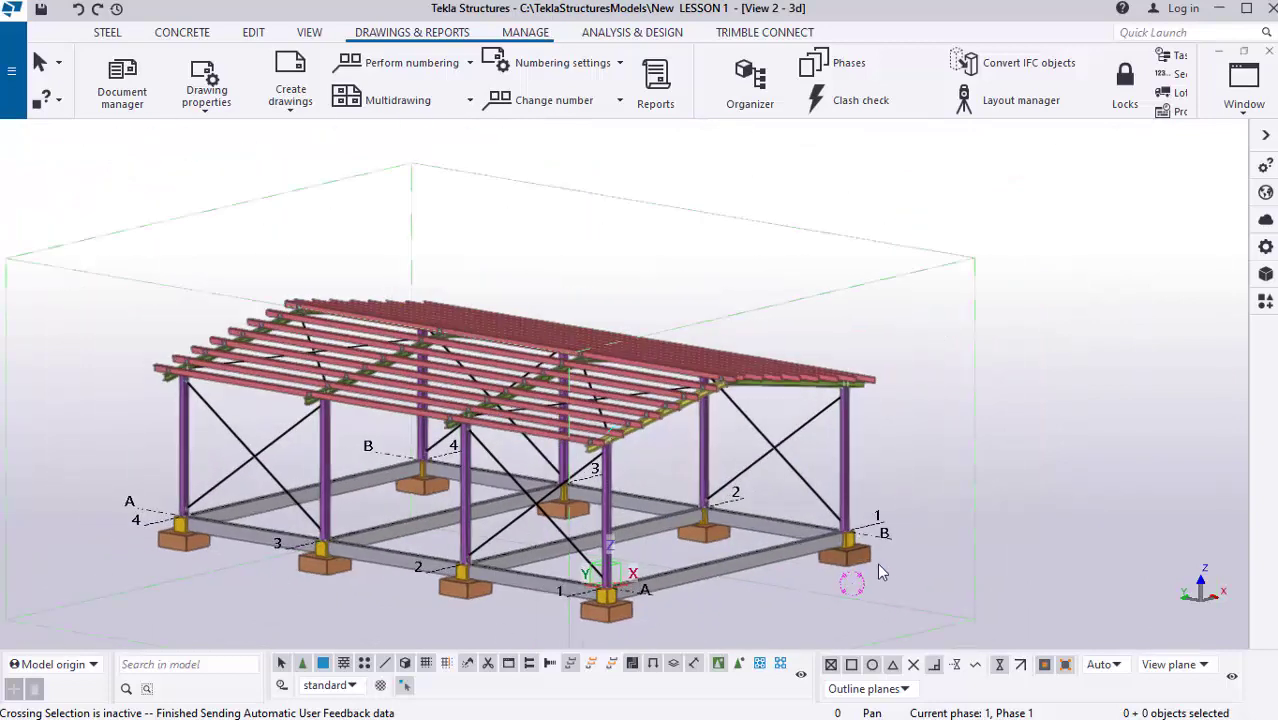
pyautogui.scroll(-1, 495, 592)
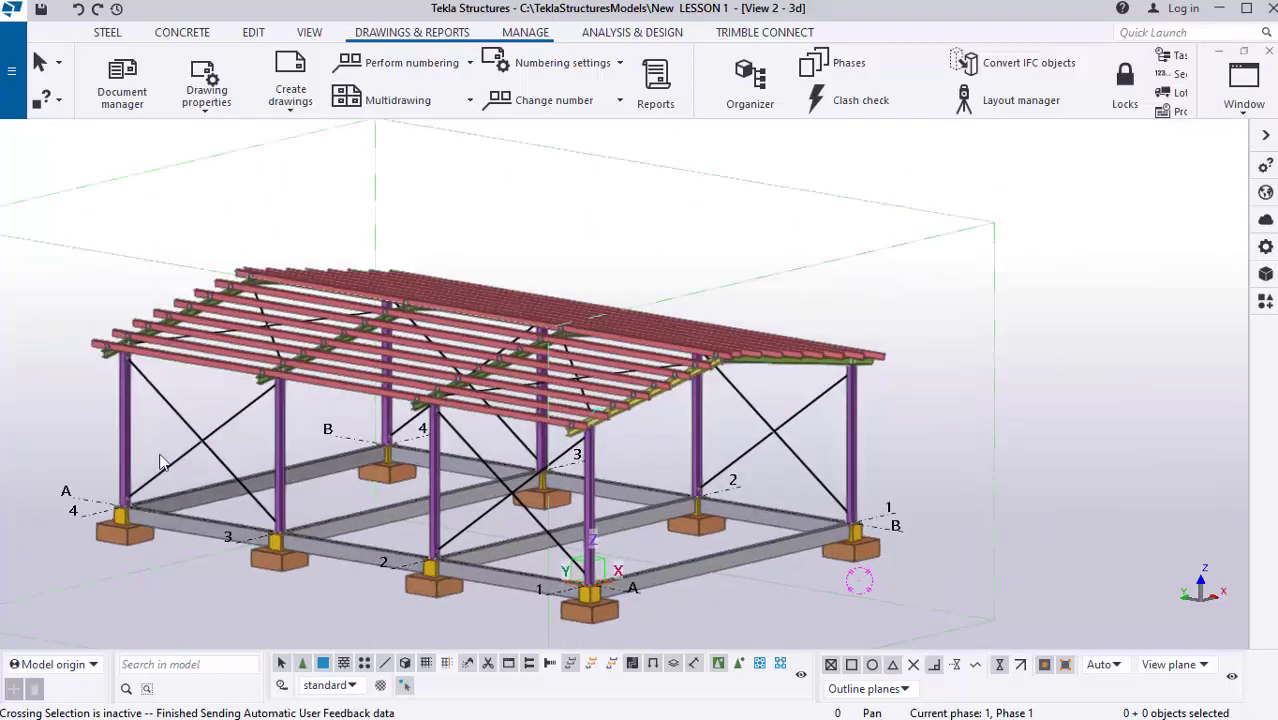
pyautogui.scroll(-2, 528, 397)
pyautogui.scroll(1, 528, 397)
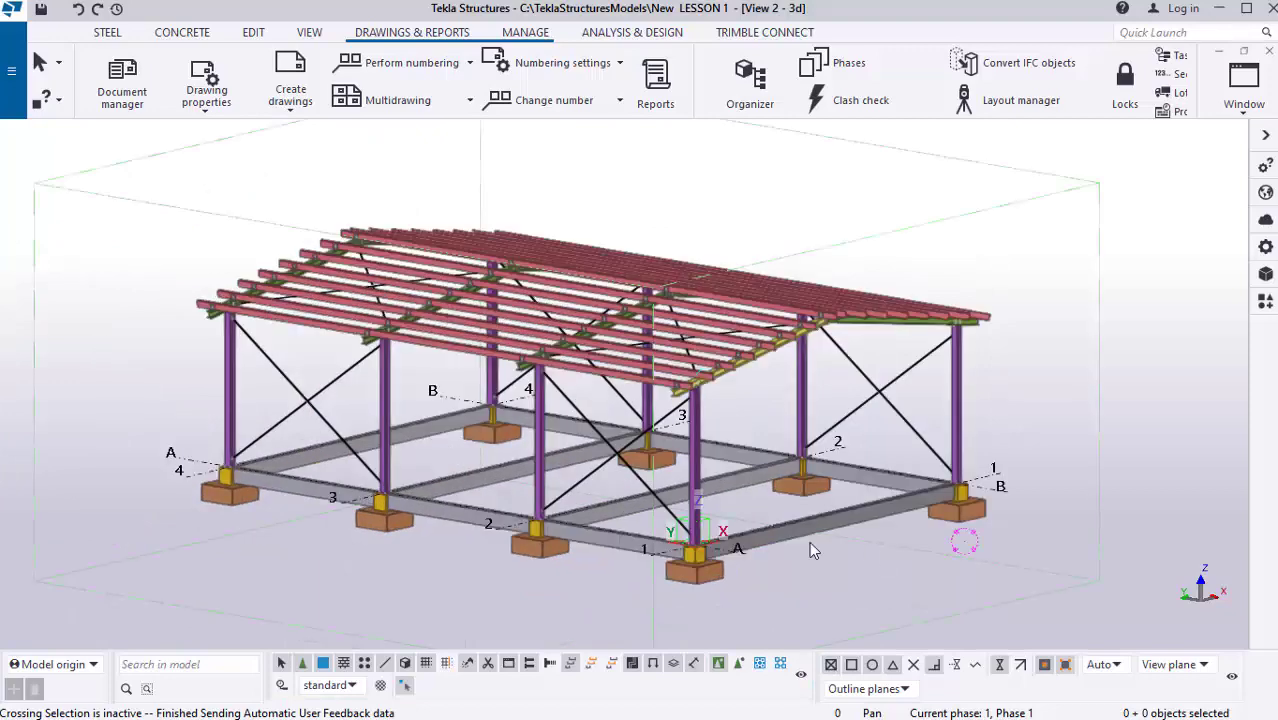
pyautogui.scroll(1, 809, 541)
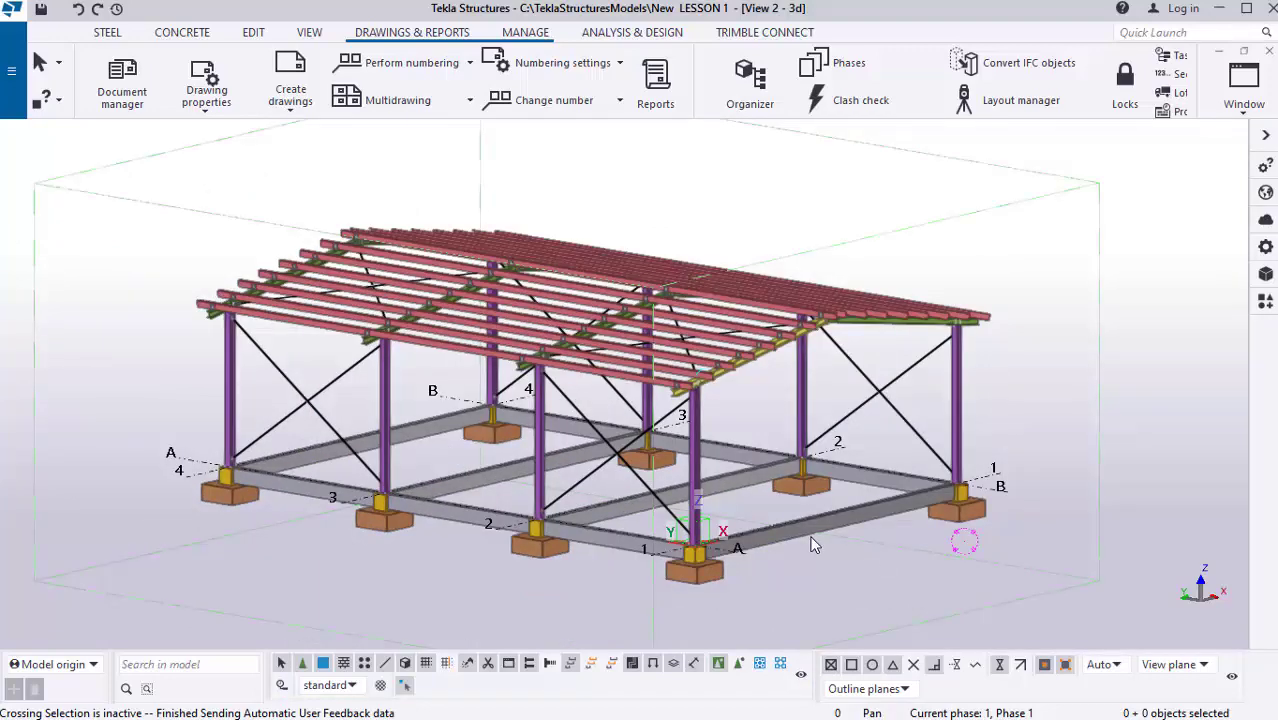